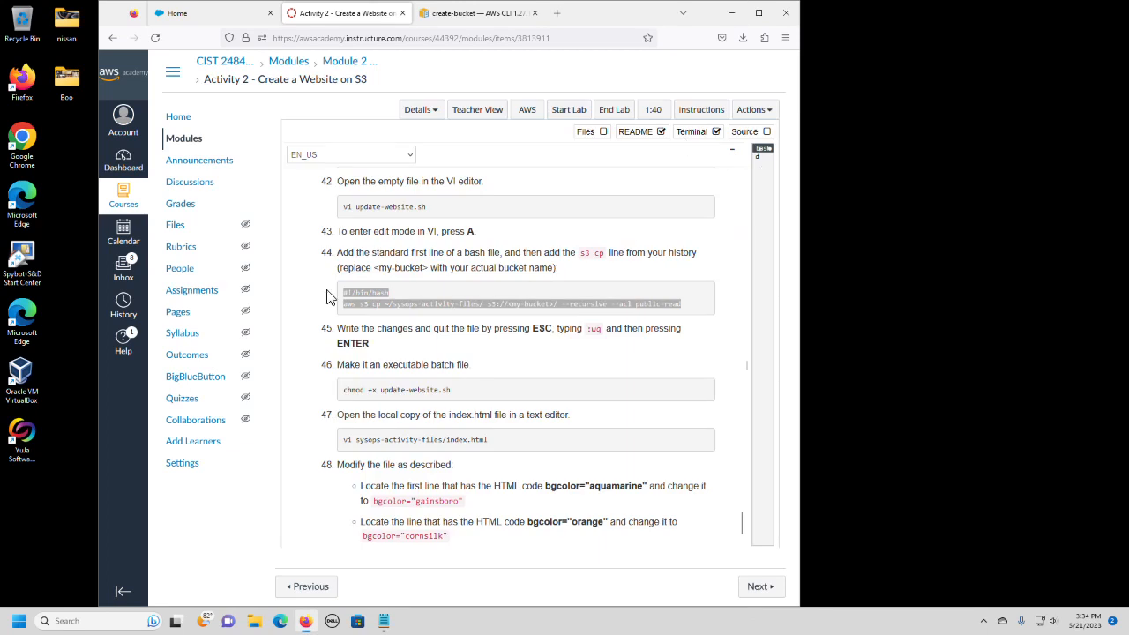
Look over the activity overview and architecture diagram at the start of the Create a Website on S3 lab instructions.
scroll(392, 302, "up", 10)
scroll(393, 303, "up", 15)
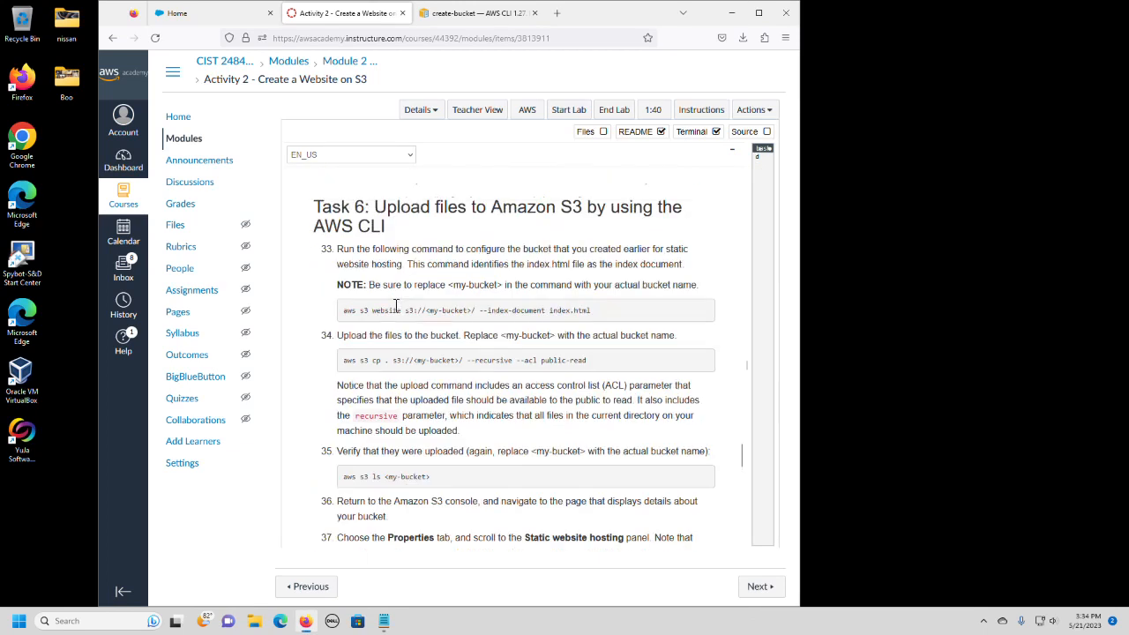
scroll(392, 310, "up", 20)
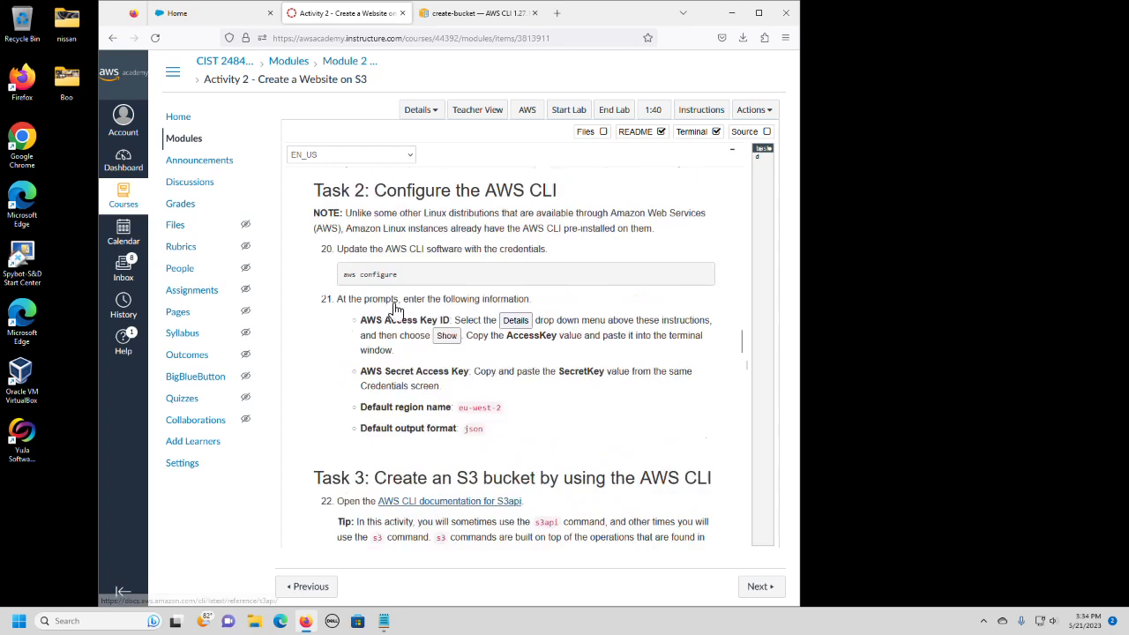
scroll(393, 310, "up", 20)
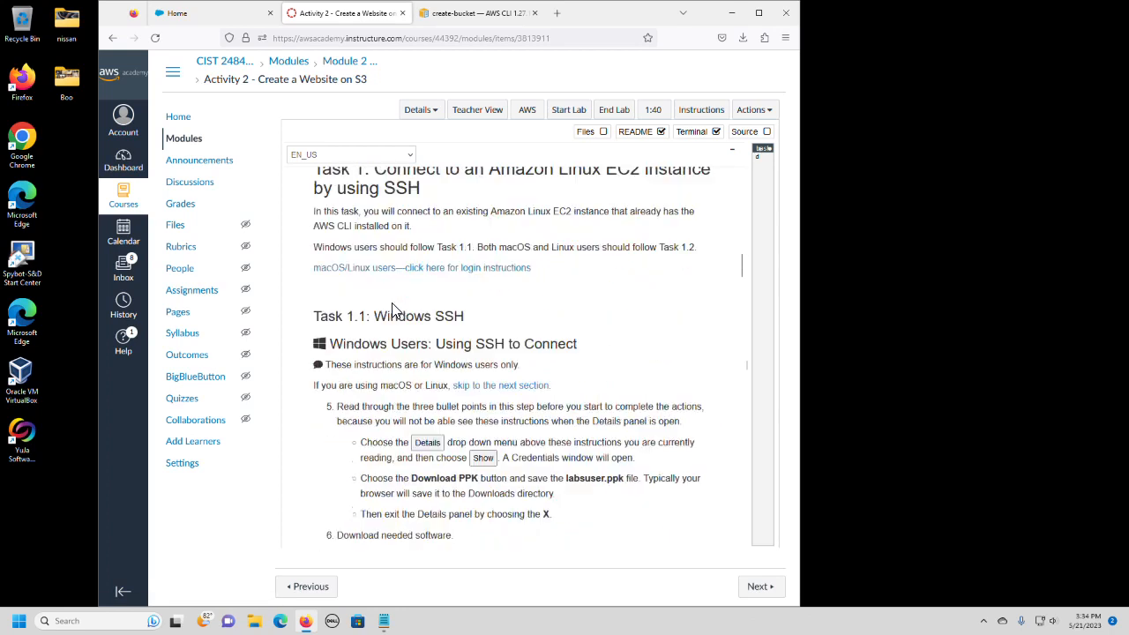
scroll(394, 310, "up", 12)
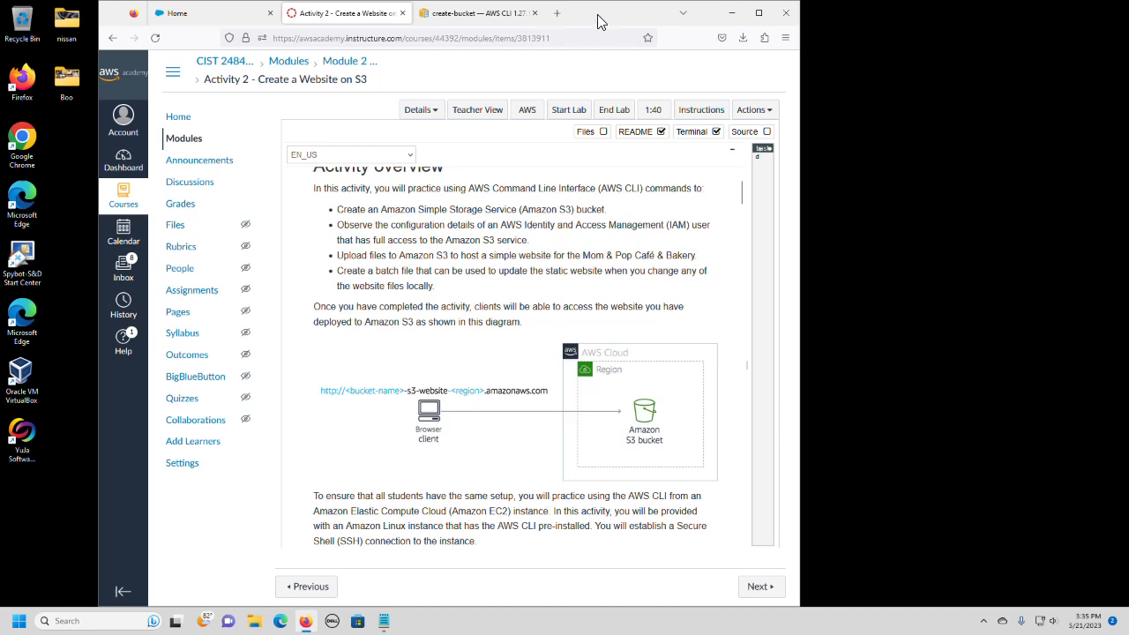
left_click_drag(598, 19, 470, 15)
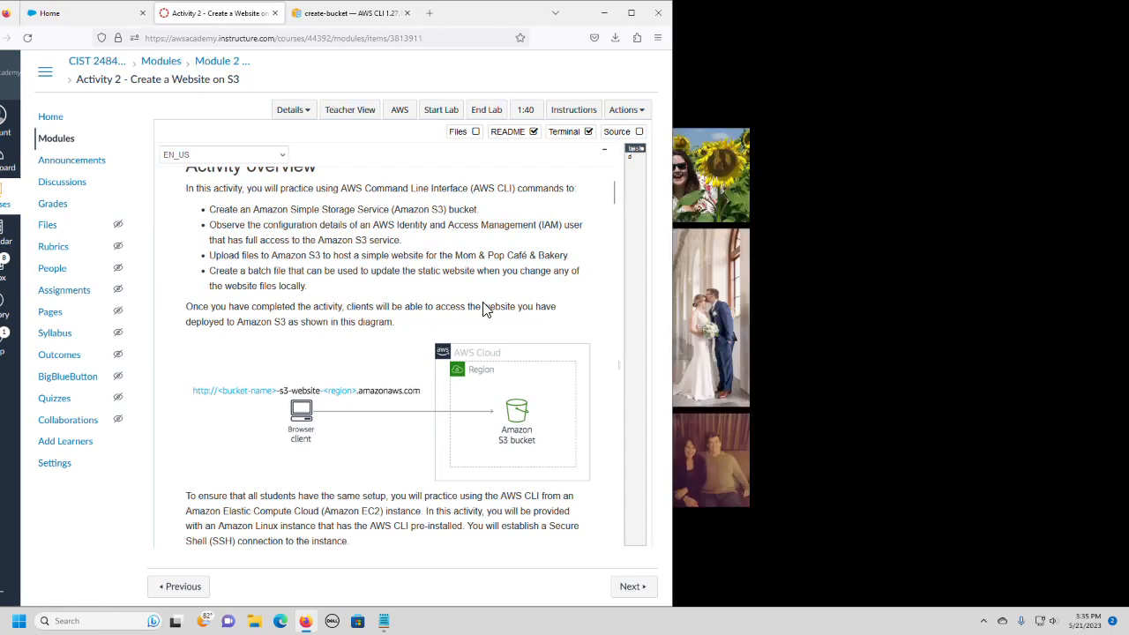
scroll(484, 309, "down", 3)
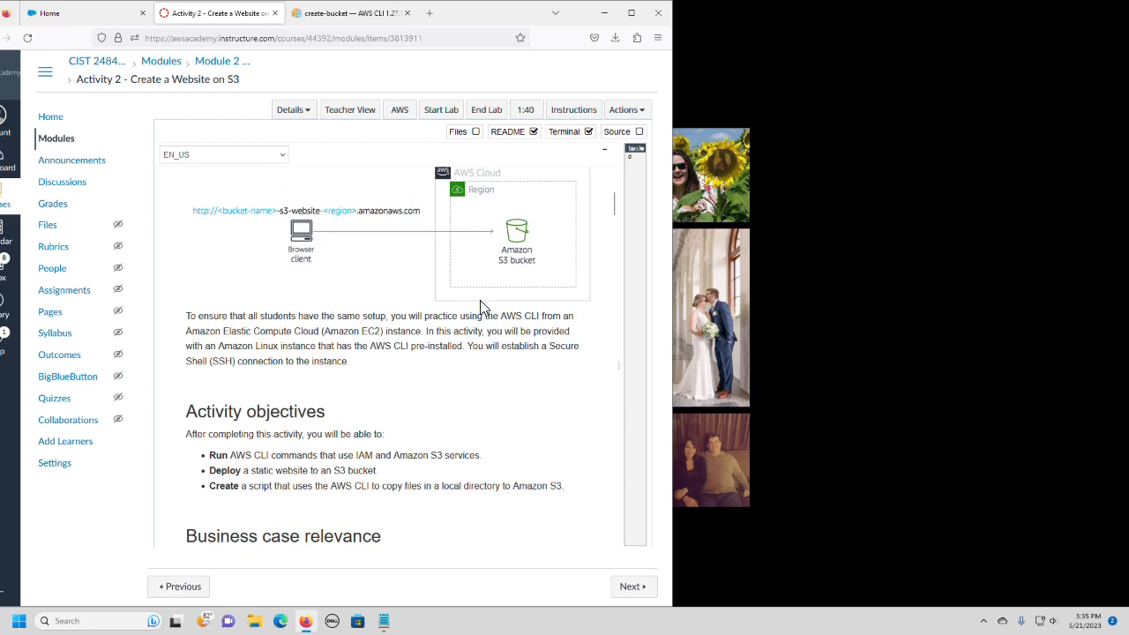
Show the lab's AWS credentials and copy the whole table from SecretKey through IAMUserName.
left_click(294, 111)
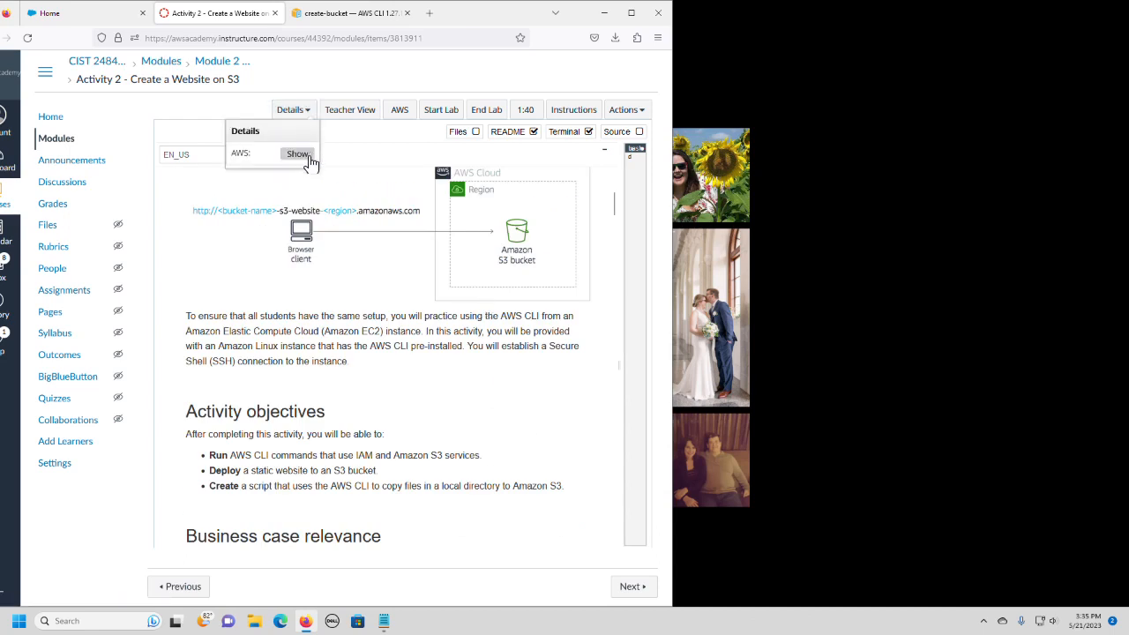
left_click(309, 155)
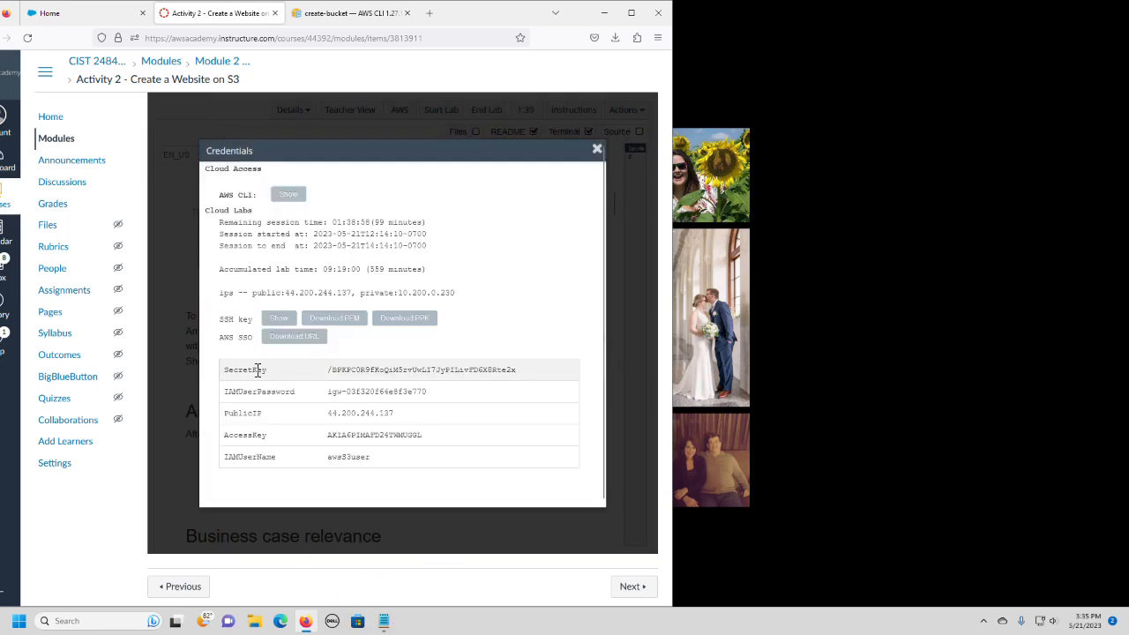
left_click_drag(221, 373, 472, 464)
right_click(402, 375)
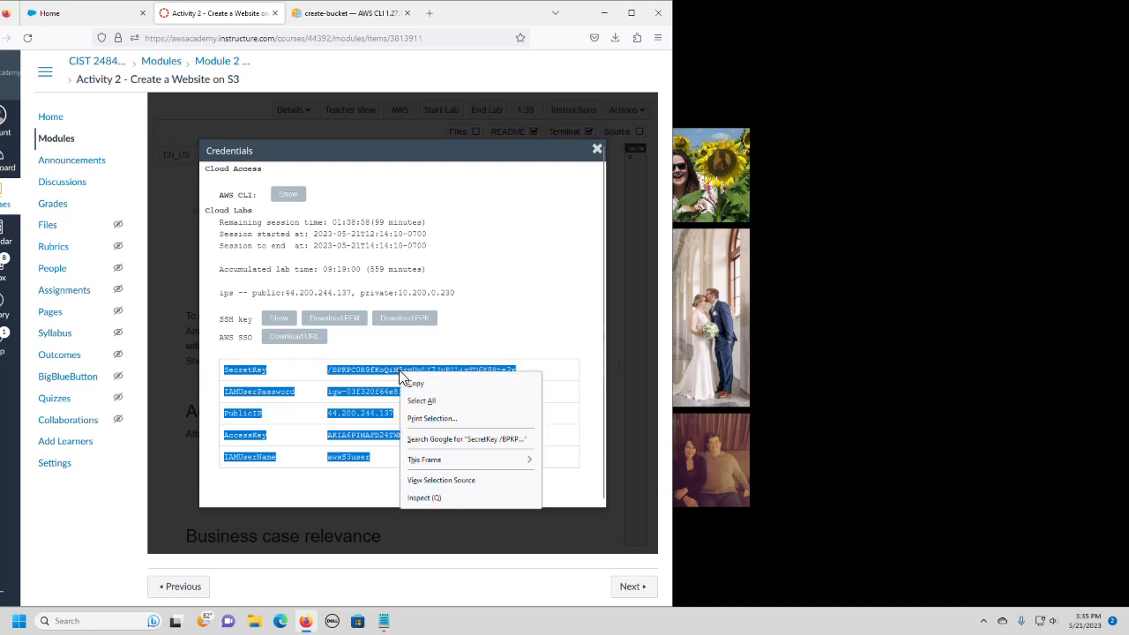
left_click(415, 383)
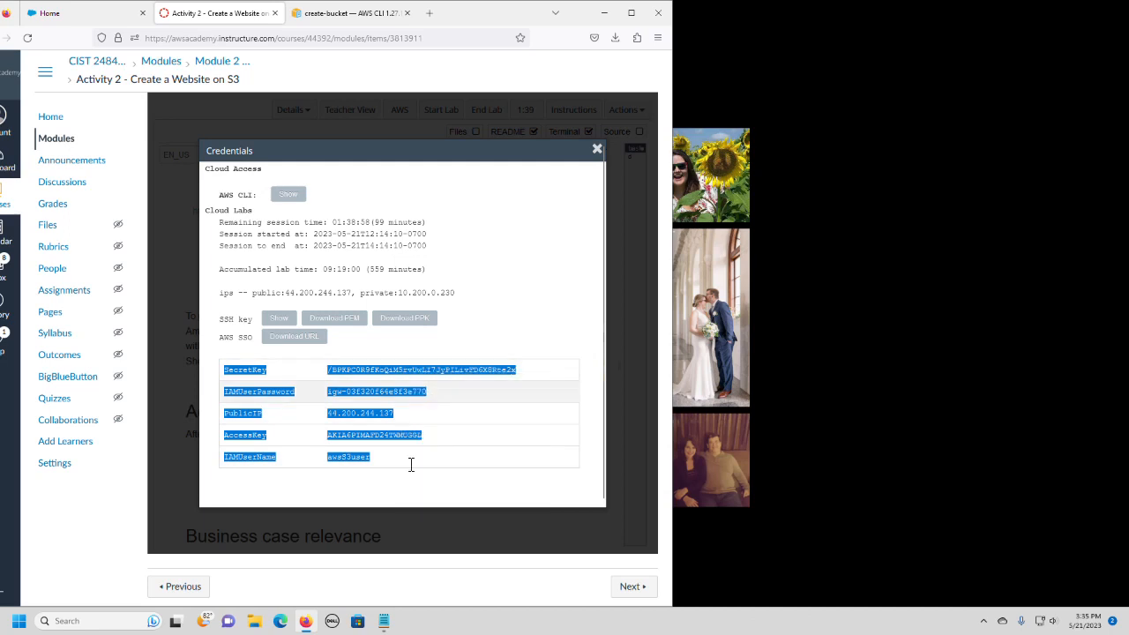
Switch to Notepad and replace the old credentials block, including the secret key, IAM password and access key, with the copied one.
left_click(384, 621)
left_click_drag(124, 92, 285, 132)
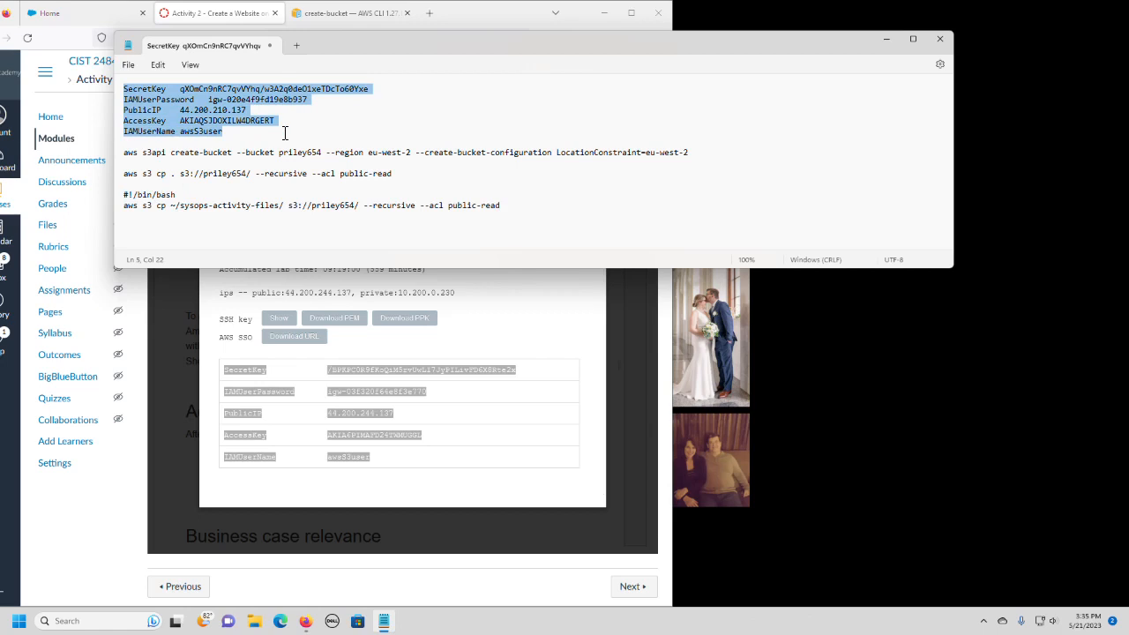
key("ctrl+v")
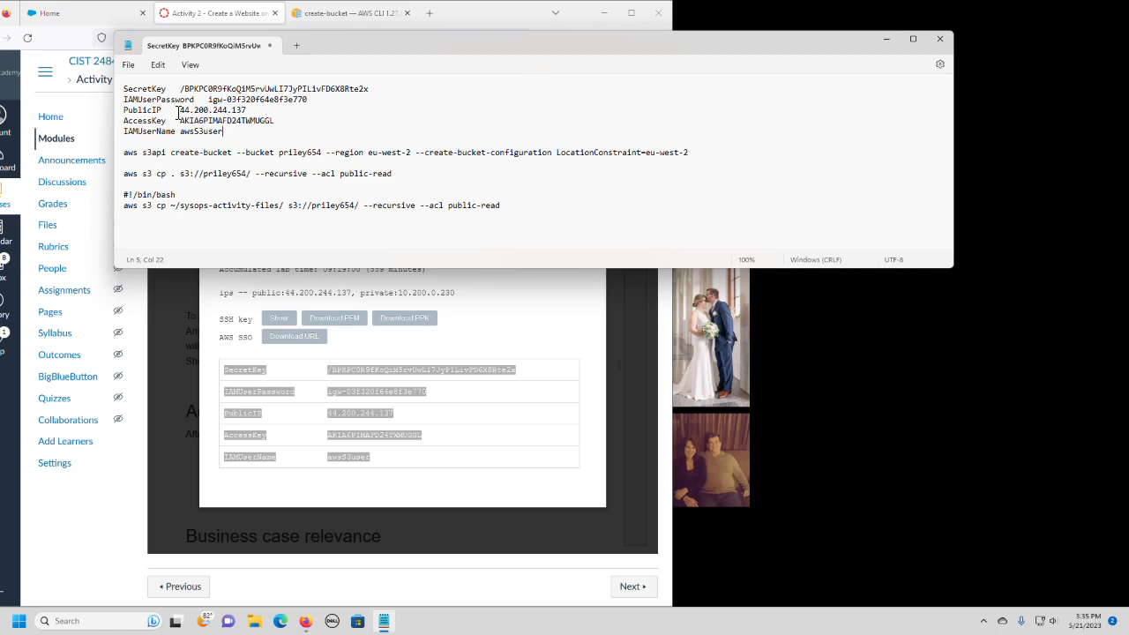
Copy the PublicIP address from the notes and minimize Notepad.
left_click_drag(179, 112, 247, 111)
right_click(251, 111)
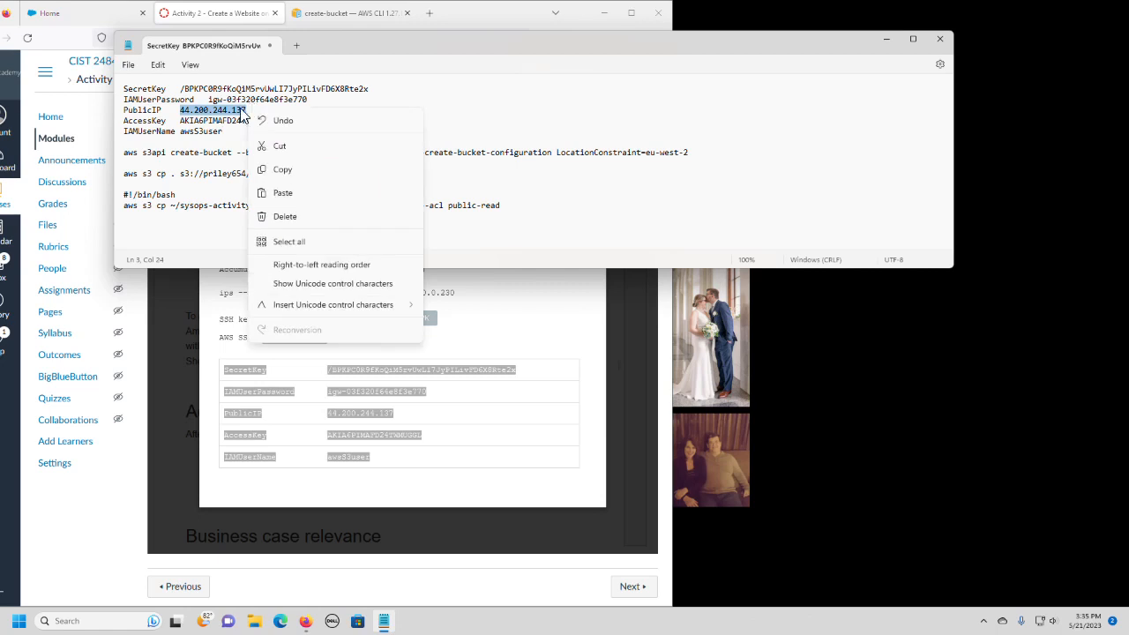
left_click(287, 168)
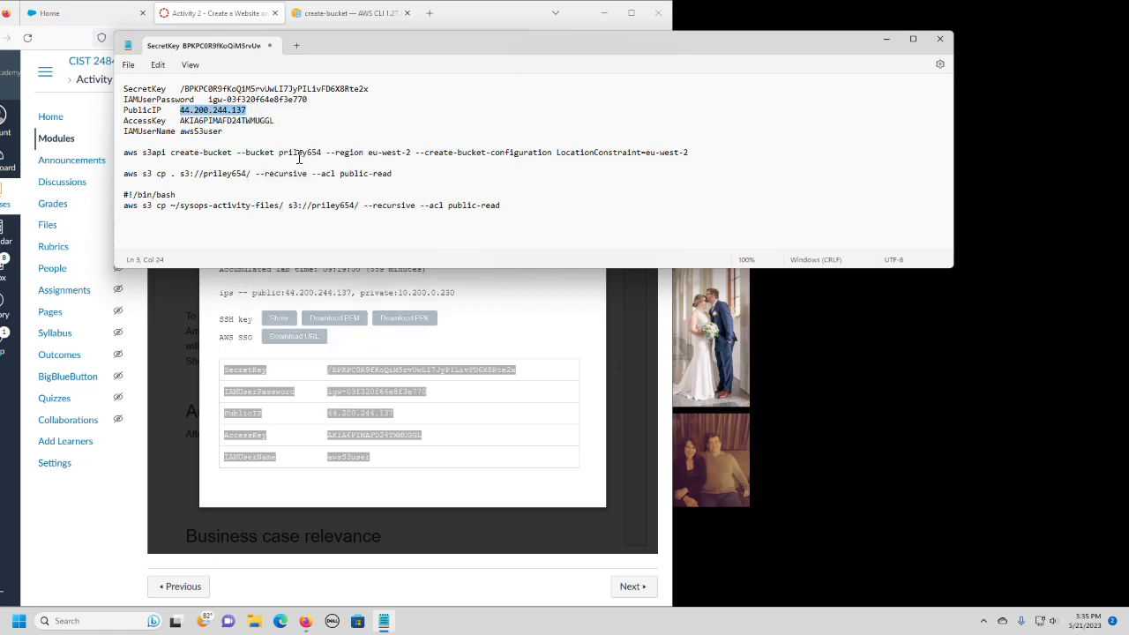
left_click(885, 39)
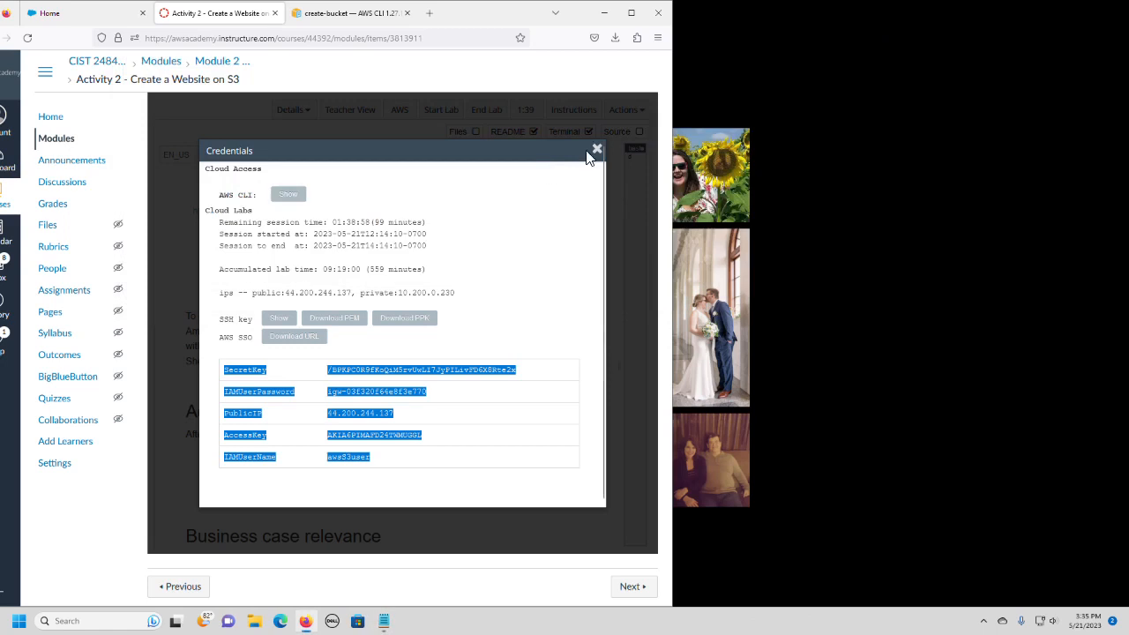
Download the lab's SSH key in PPK format and close the Credentials window.
left_click(414, 323)
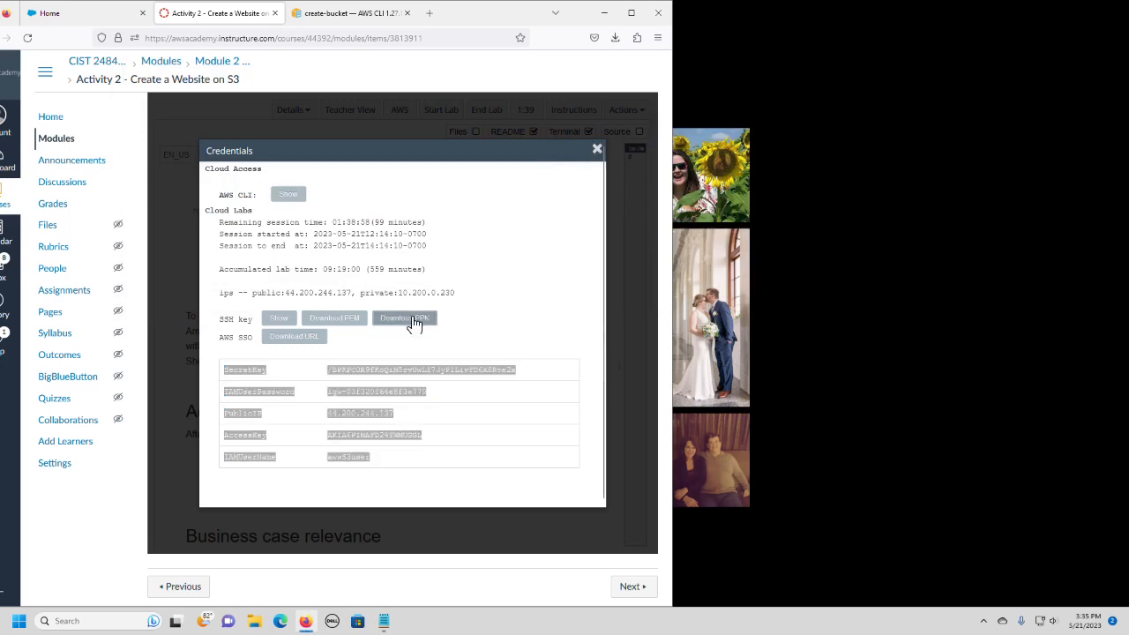
left_click(534, 317)
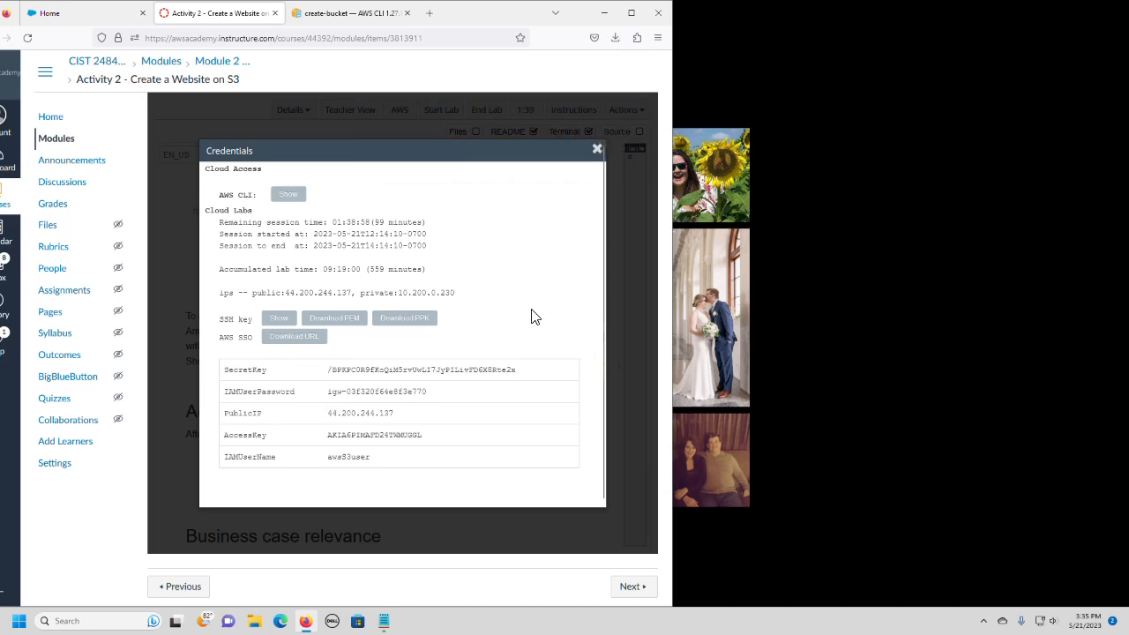
left_click(596, 151)
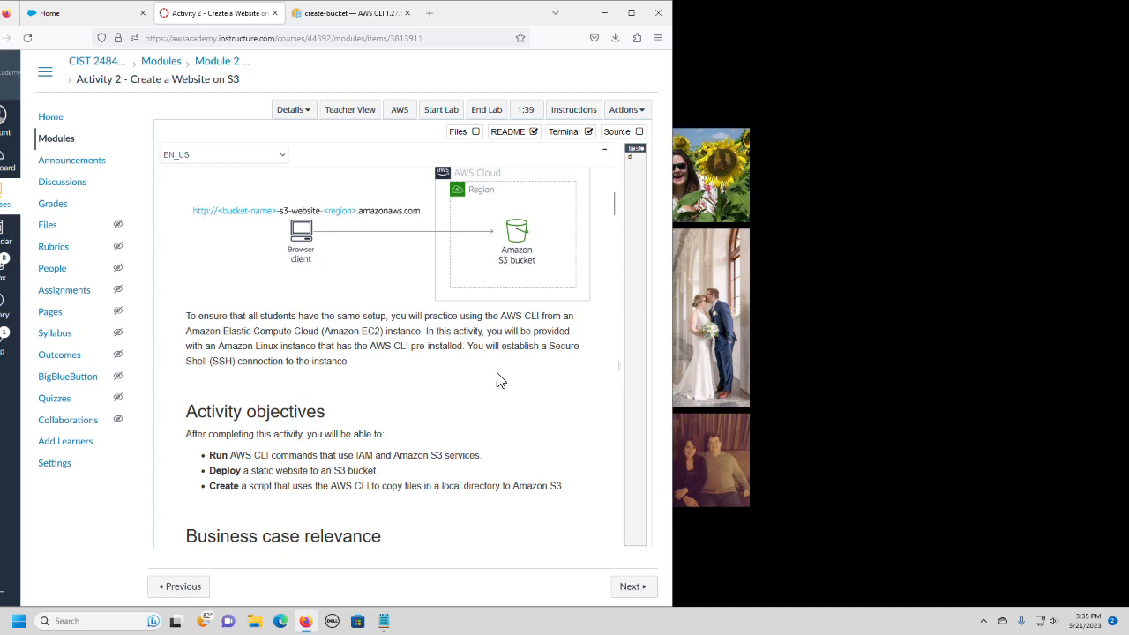
Read through the lab instructions from the activity objectives to Task 1.1: Windows SSH.
scroll(525, 420, "down", 1)
scroll(525, 421, "down", 3)
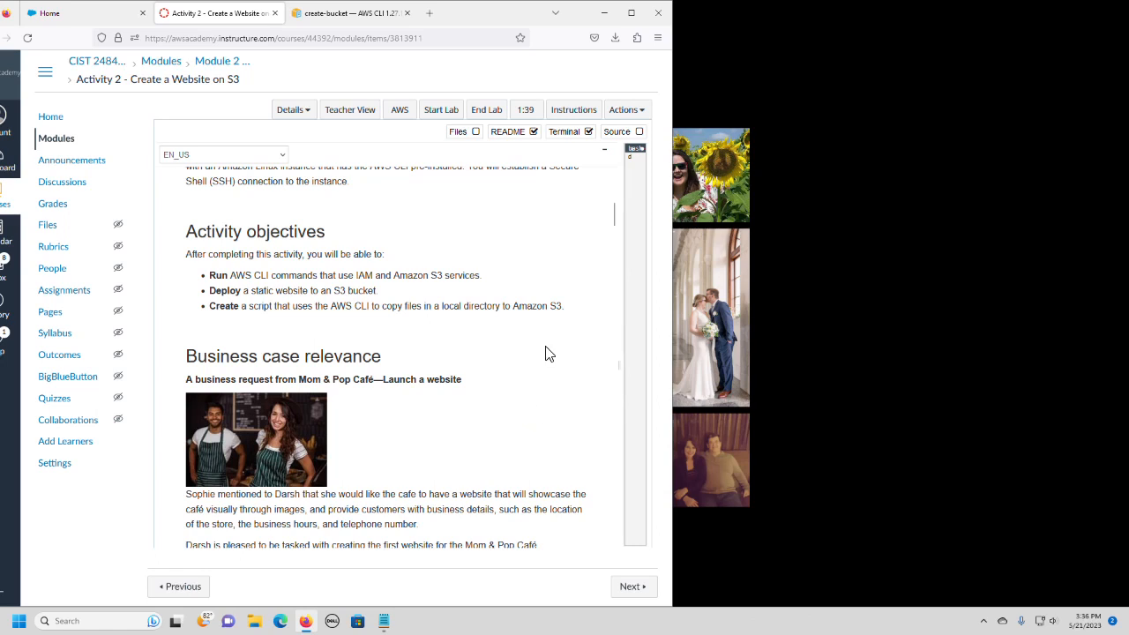
scroll(545, 353, "down", 3)
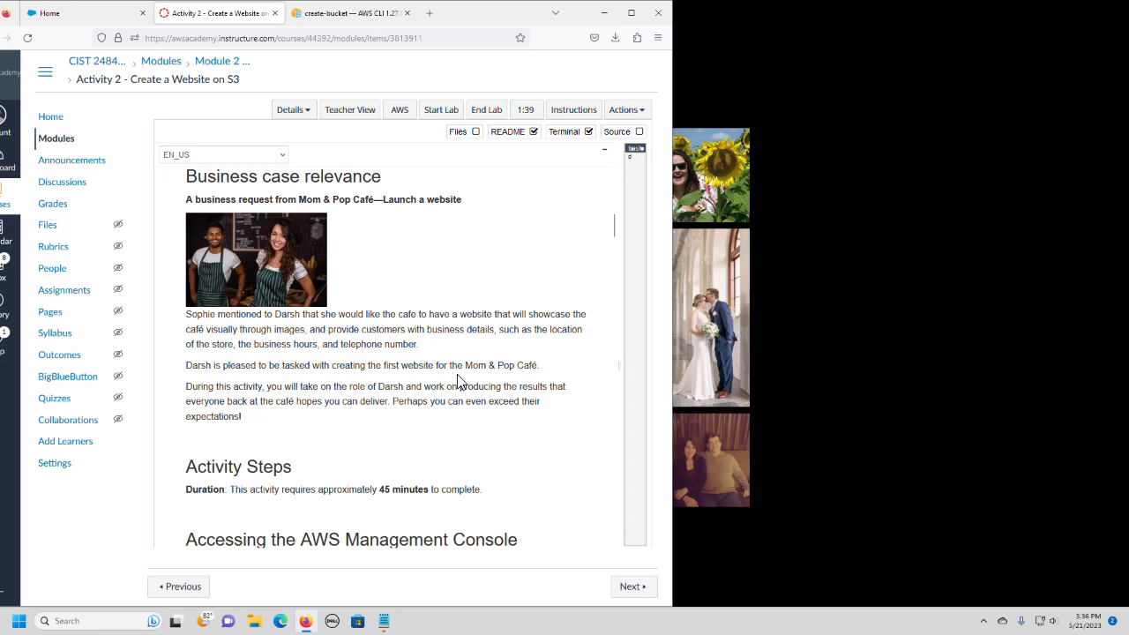
scroll(457, 382, "down", 7)
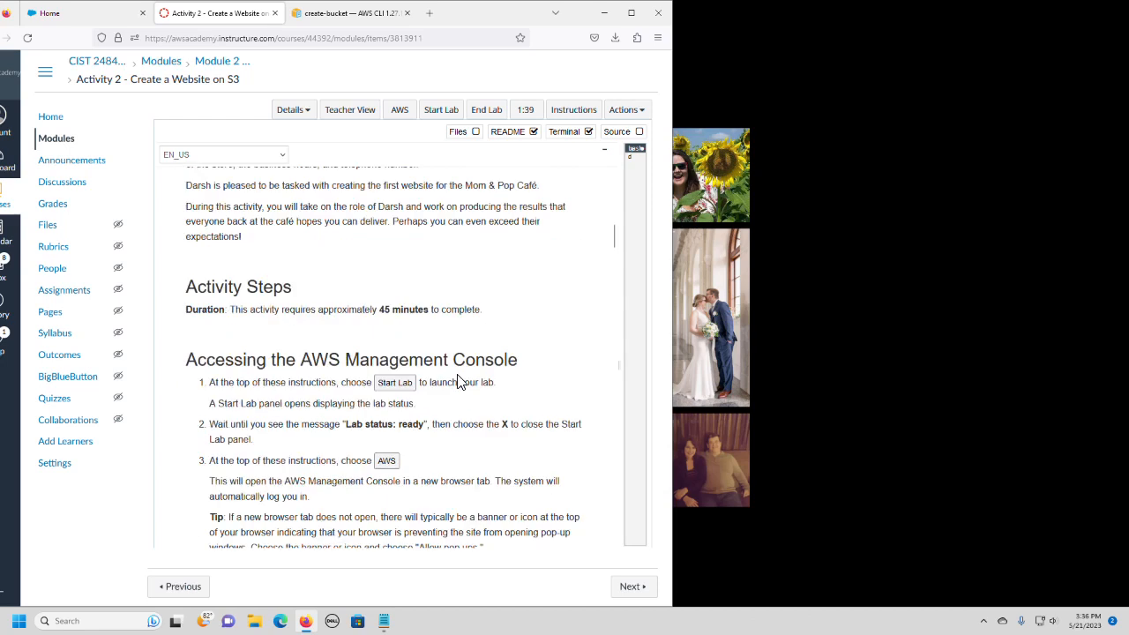
scroll(458, 382, "down", 4)
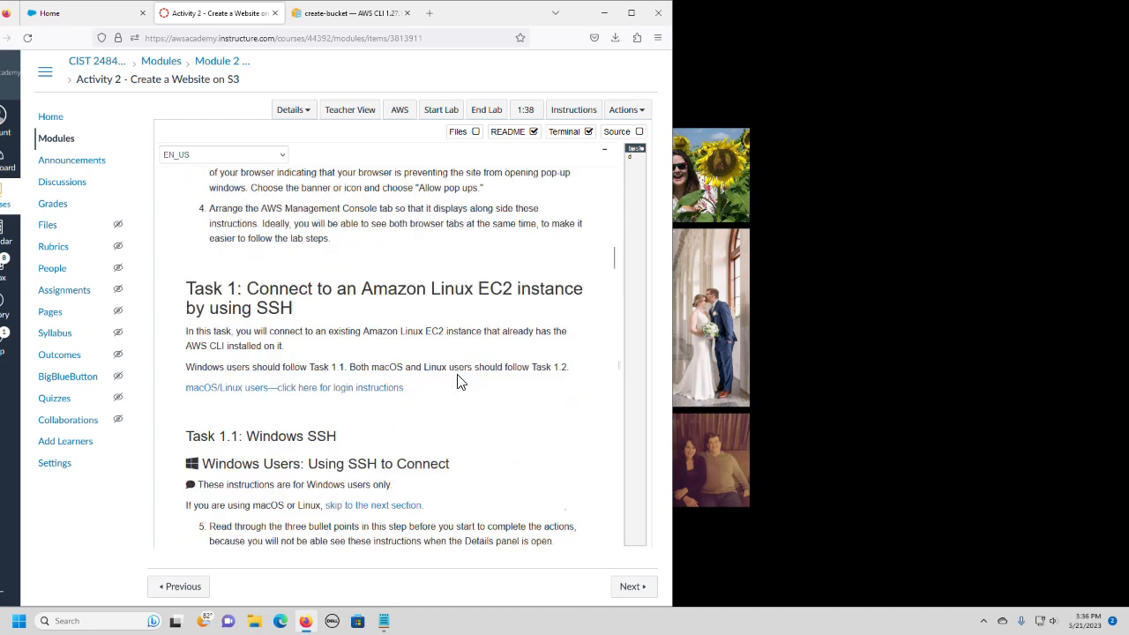
scroll(457, 381, "down", 3)
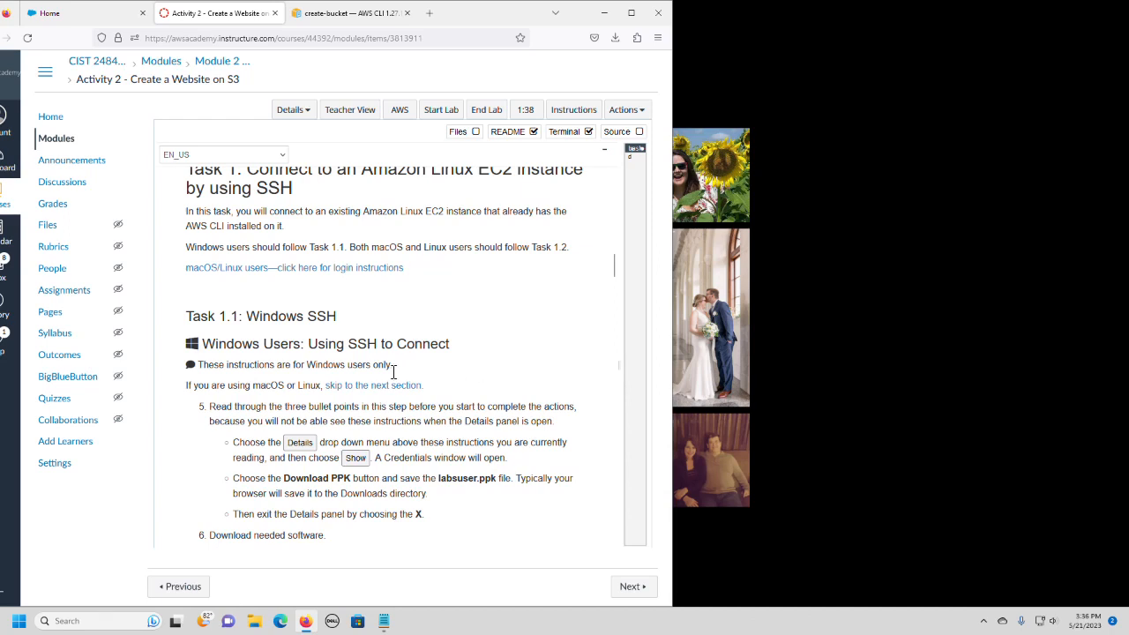
left_click_drag(476, 28, 597, 21)
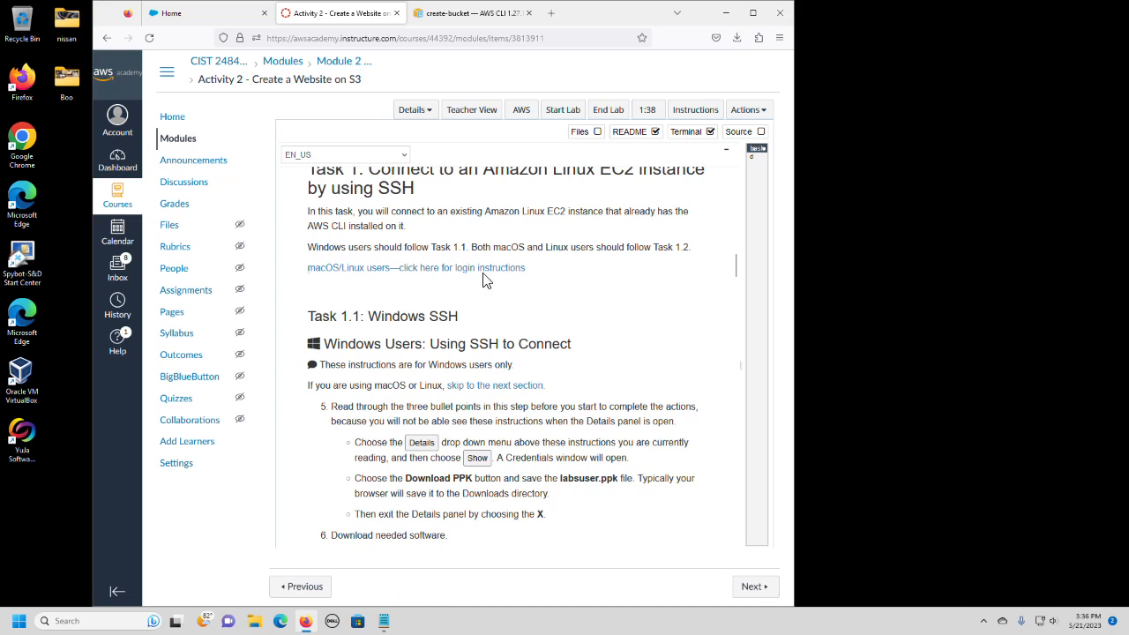
Download PuTTY using the link in instruction step 6 and launch the downloaded putty(4).exe.
scroll(597, 375, "down", 3)
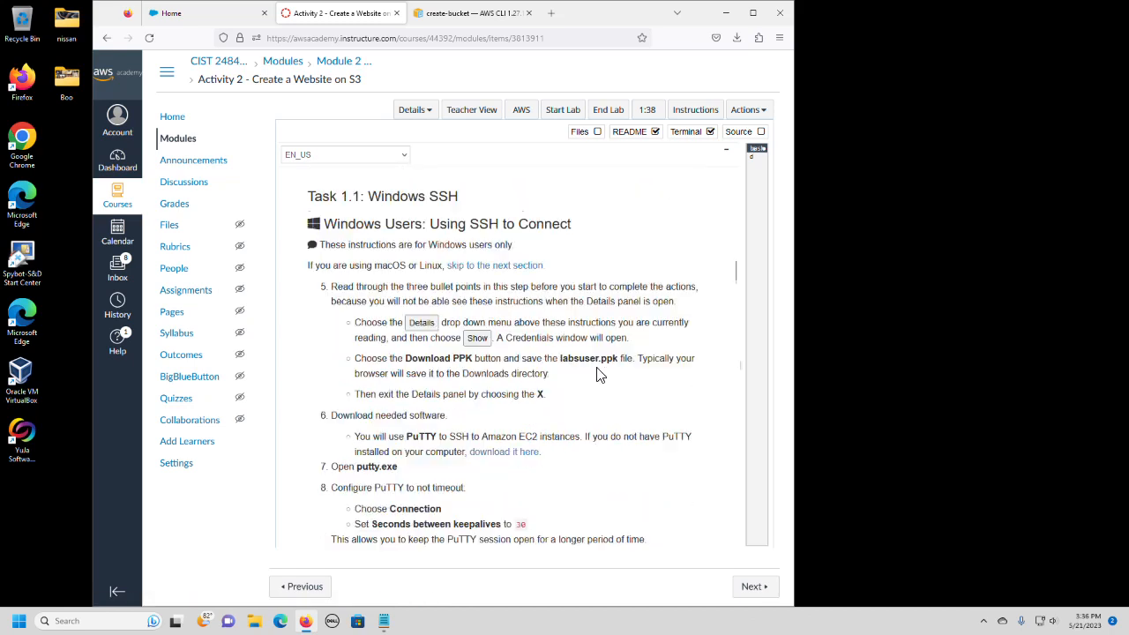
left_click(501, 454)
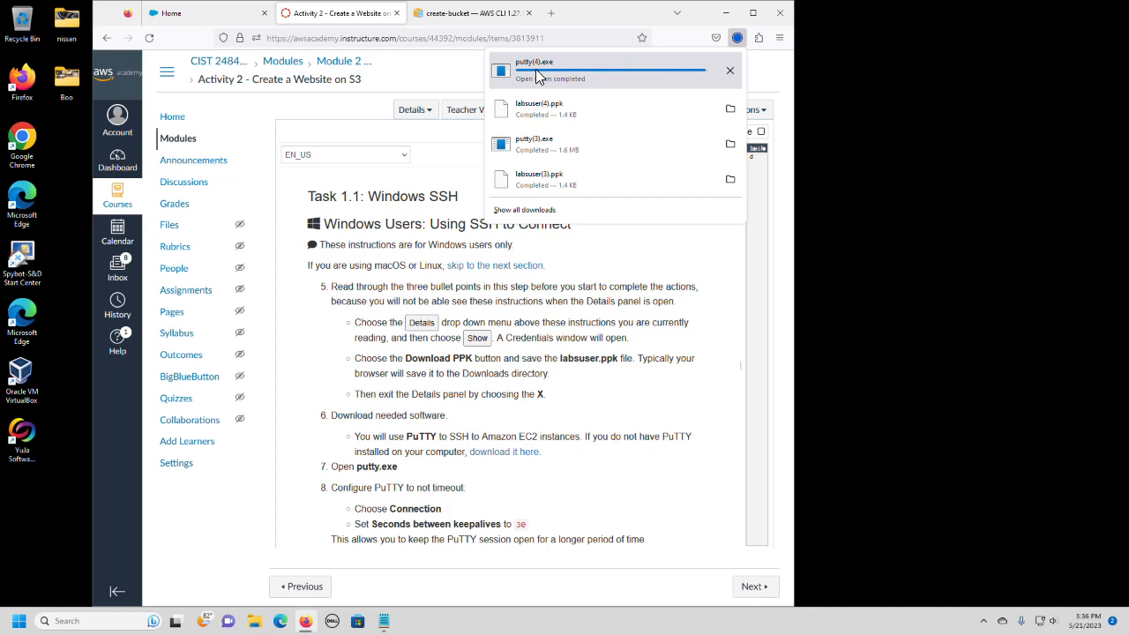
left_click(539, 77)
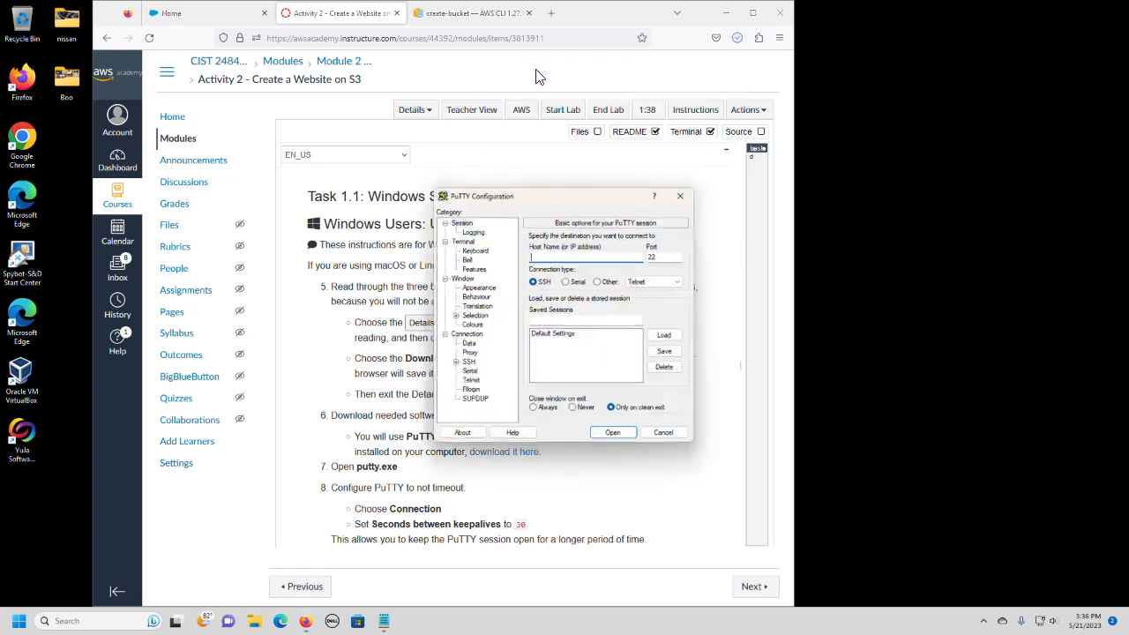
Set the PuTTY host name to the copied public IP 44.200.244.137 and the seconds between keepalives to 30.
right_click(540, 256)
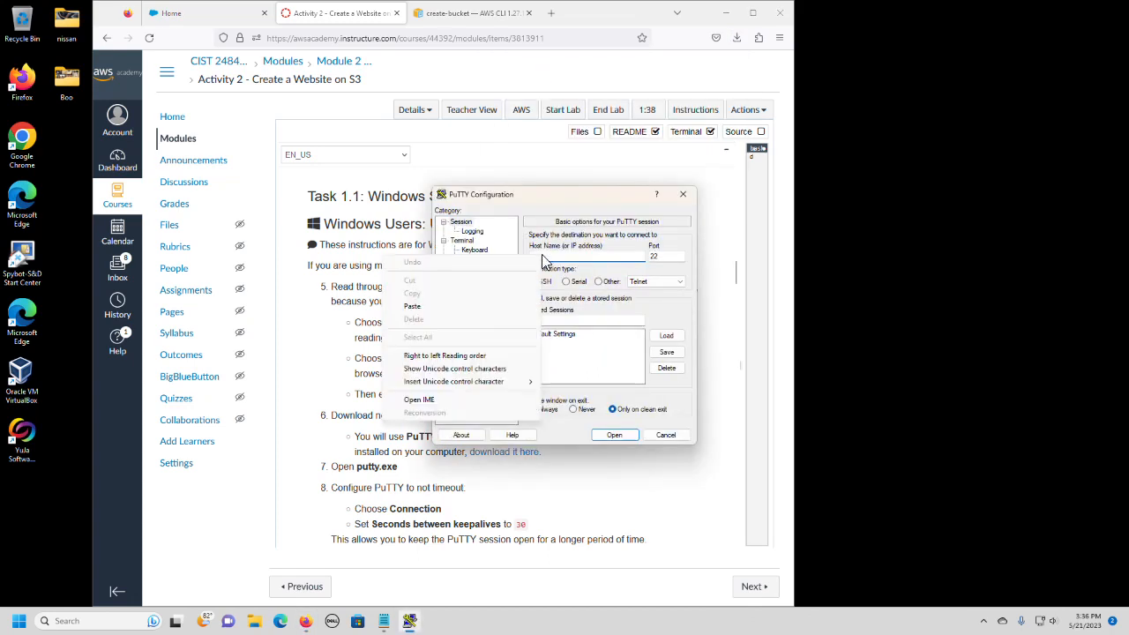
left_click(477, 315)
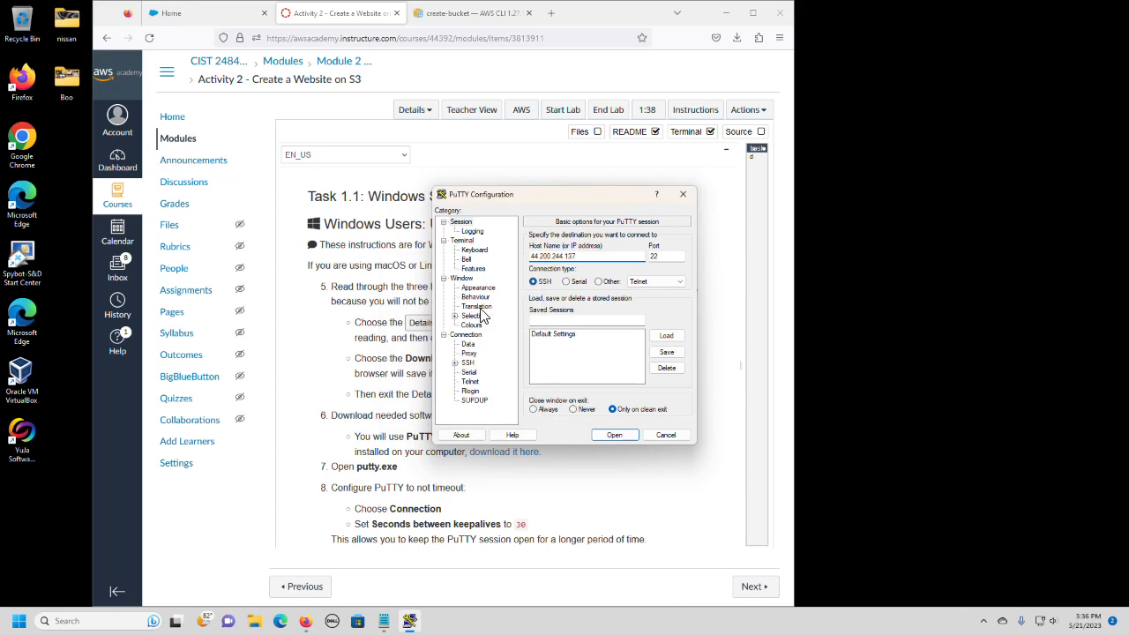
left_click(466, 336)
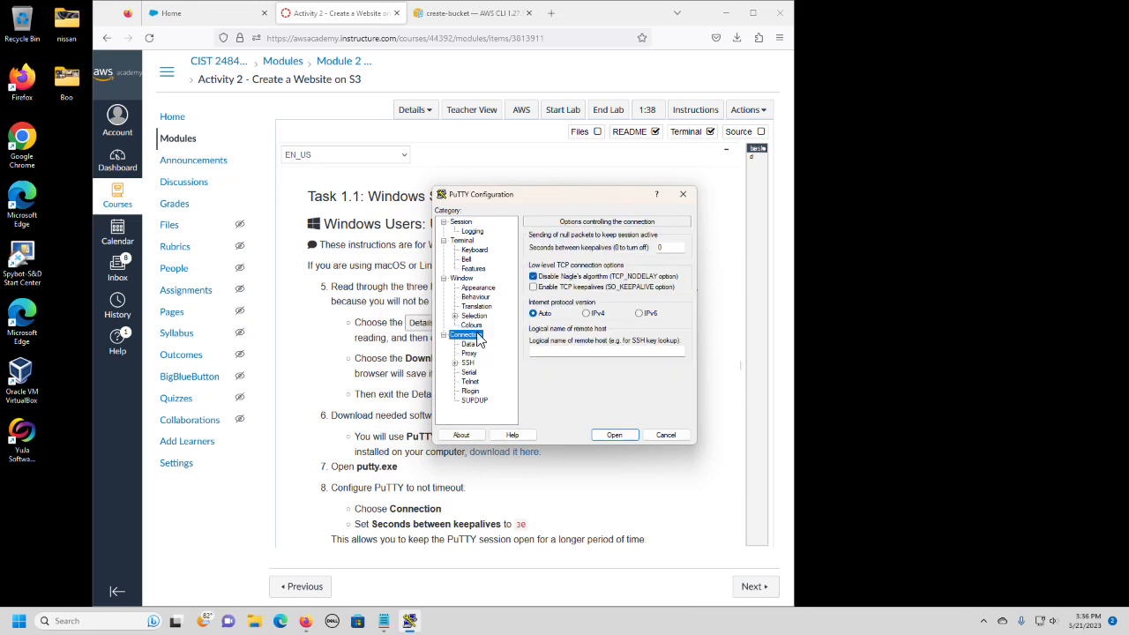
double_click(666, 247)
type("30")
Set labsuser(4).ppk from Downloads as the private key file in the SSH authentication credentials.
left_click(455, 363)
left_click(466, 373)
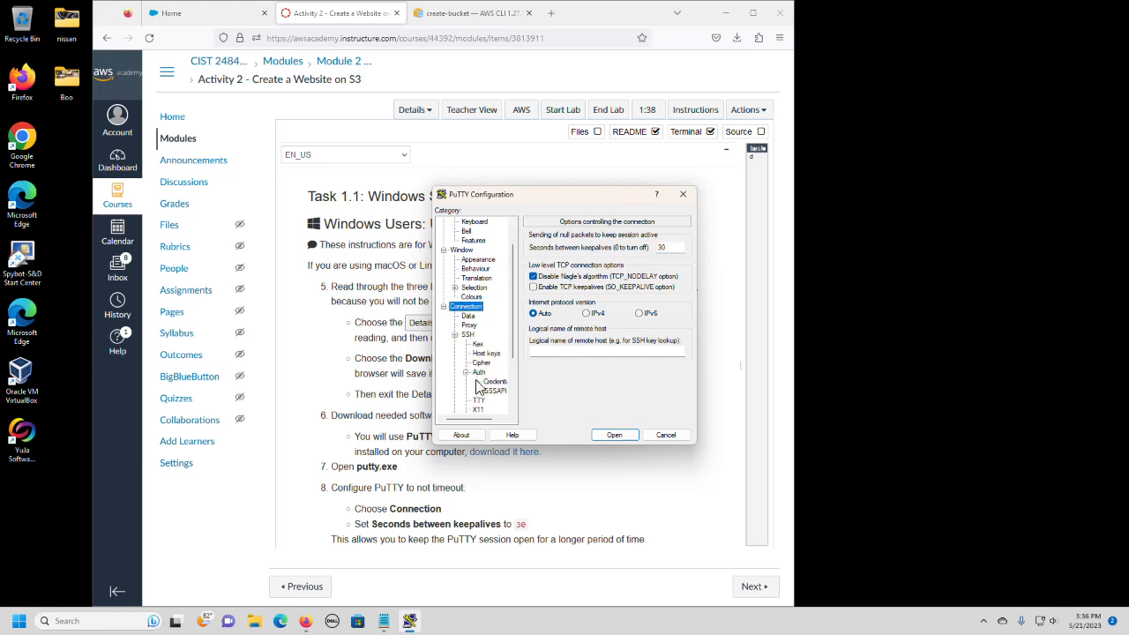
left_click(499, 383)
left_click(668, 257)
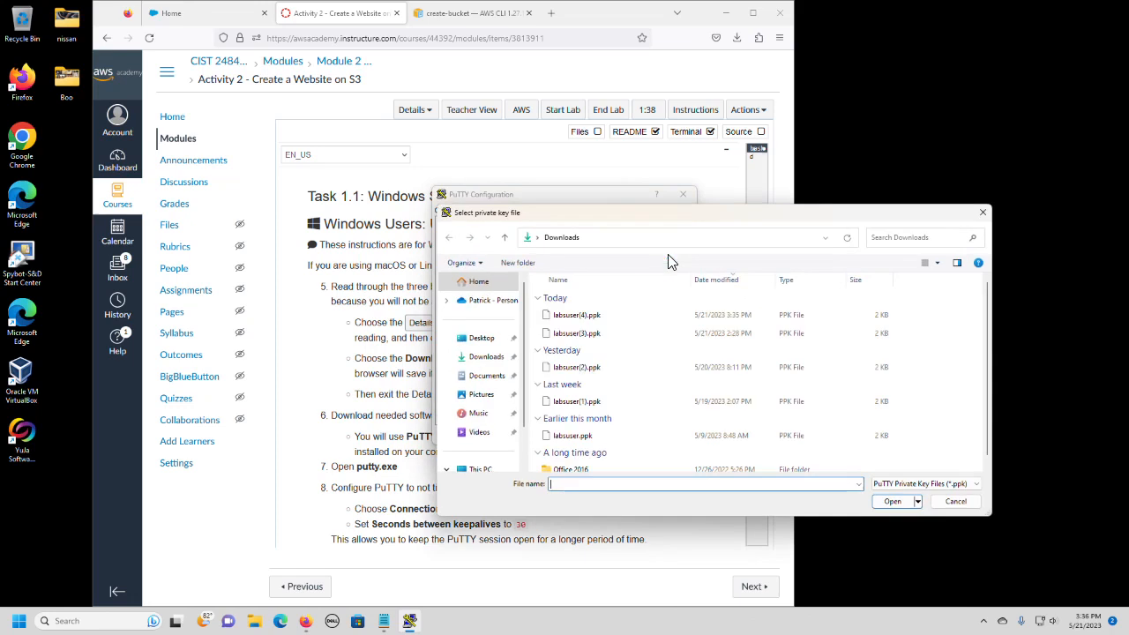
double_click(570, 320)
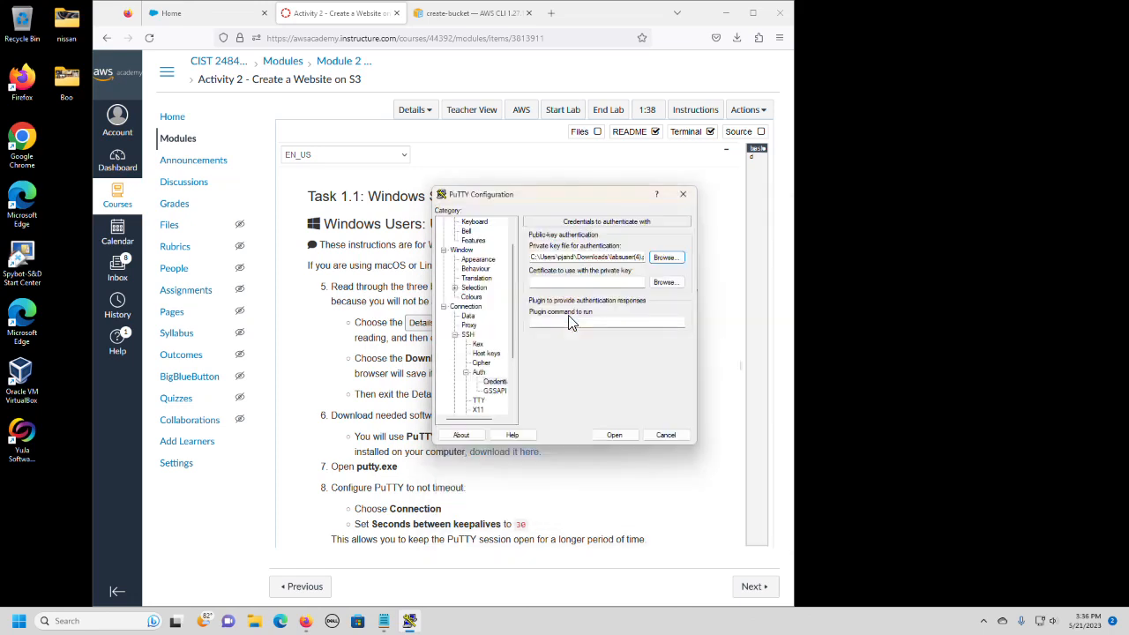
Open the SSH connection to the lab instance and accept the server's host key.
left_click(615, 435)
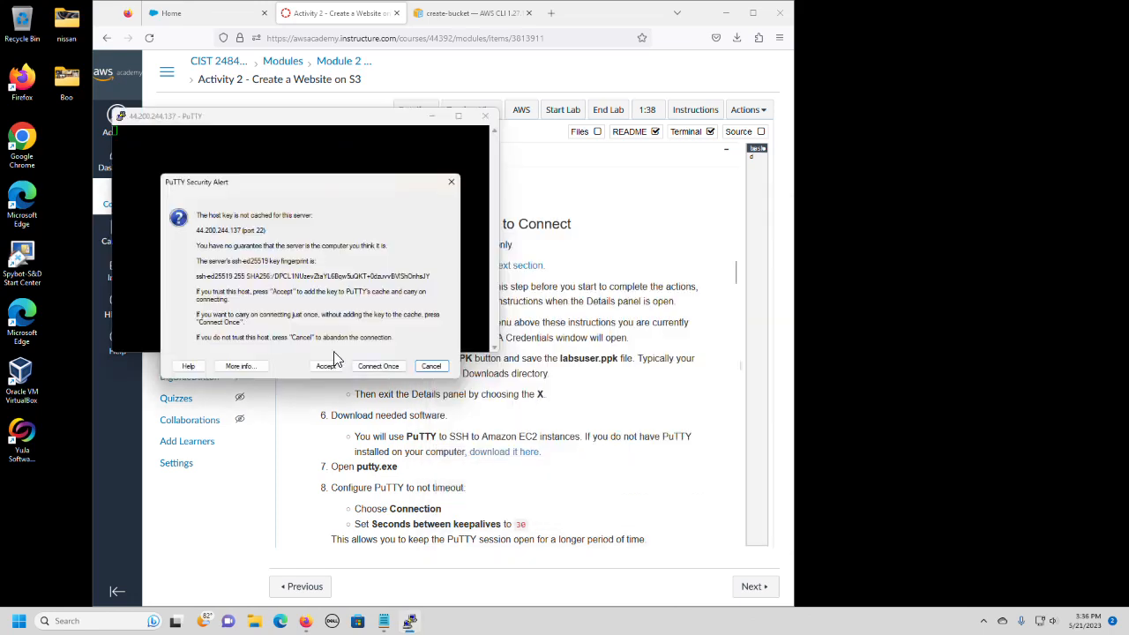
left_click(326, 367)
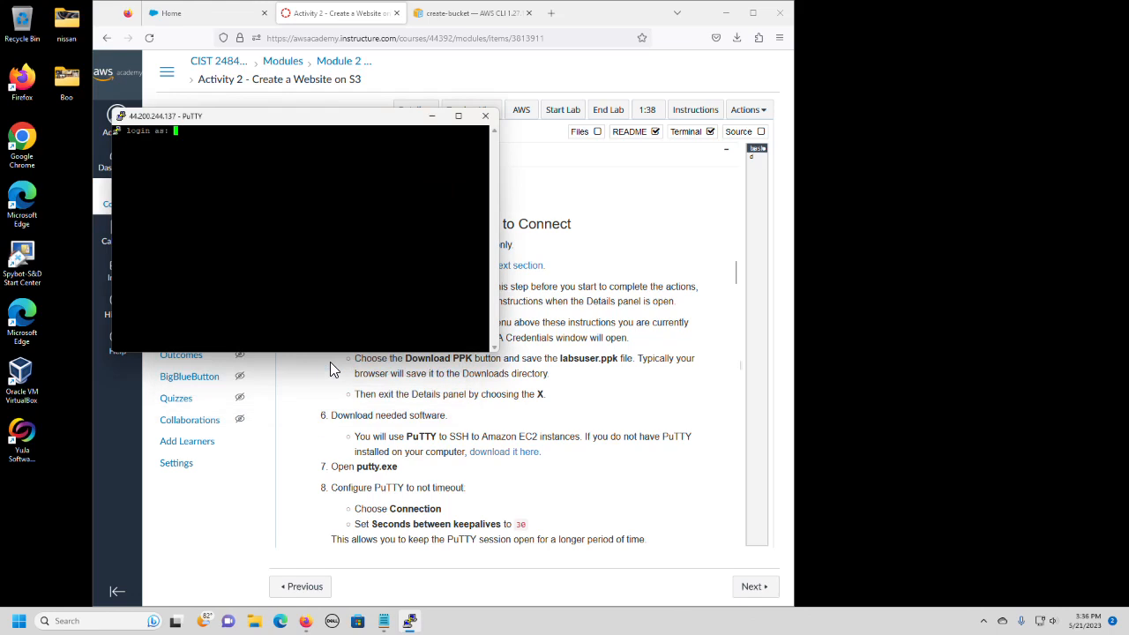
Log in to the EC2 instance's SSH session as ec2-user.
type("ec2-user")
key("Return")
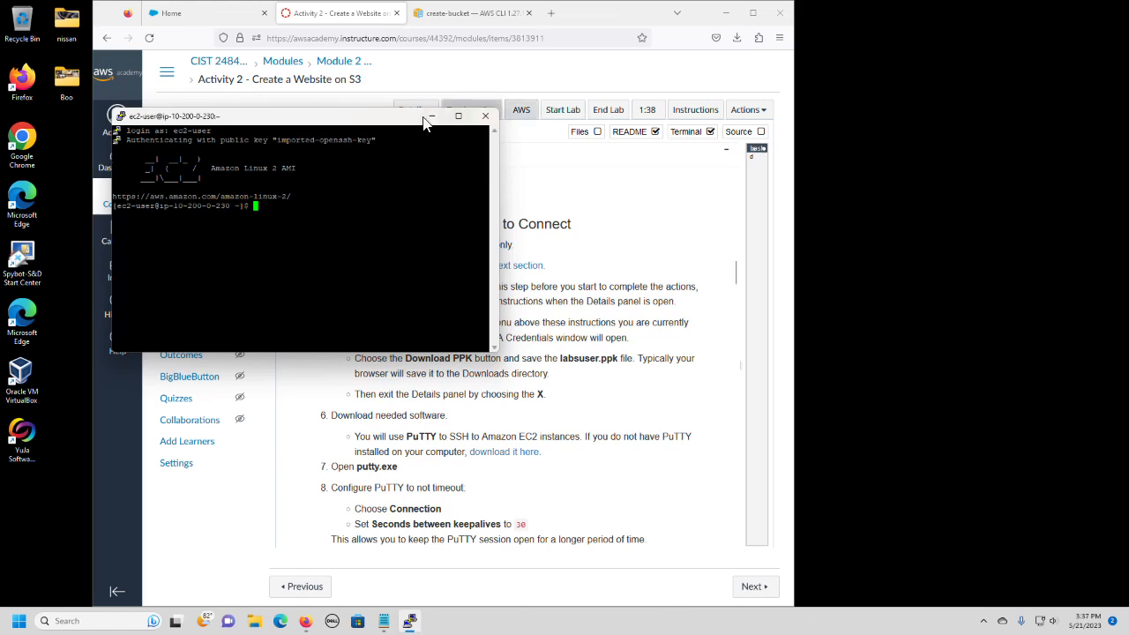
Arrange the terminal and browser windows side by side so the lab instructions and the SSH session are both visible.
left_click_drag(380, 133, 794, 133)
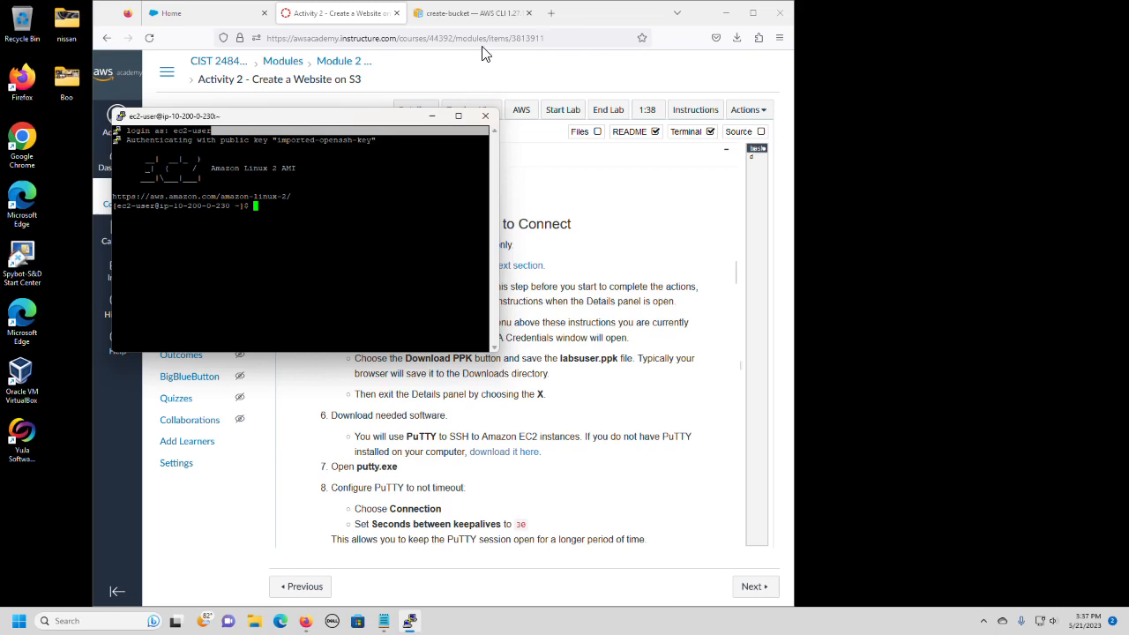
left_click_drag(309, 119, 963, 151)
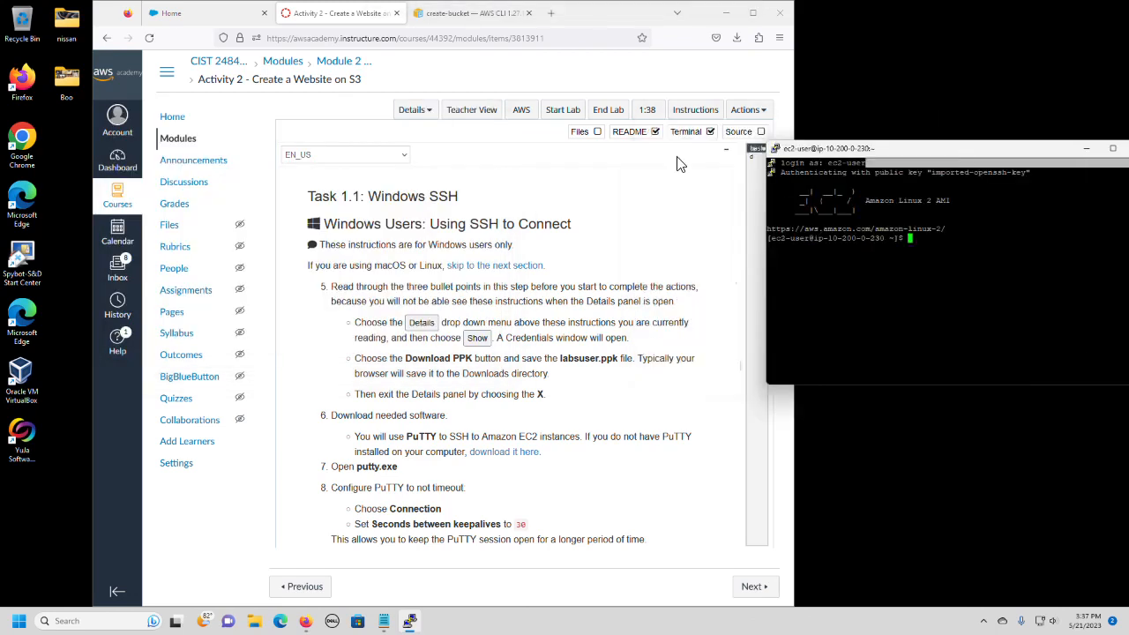
left_click_drag(585, 20, 542, 22)
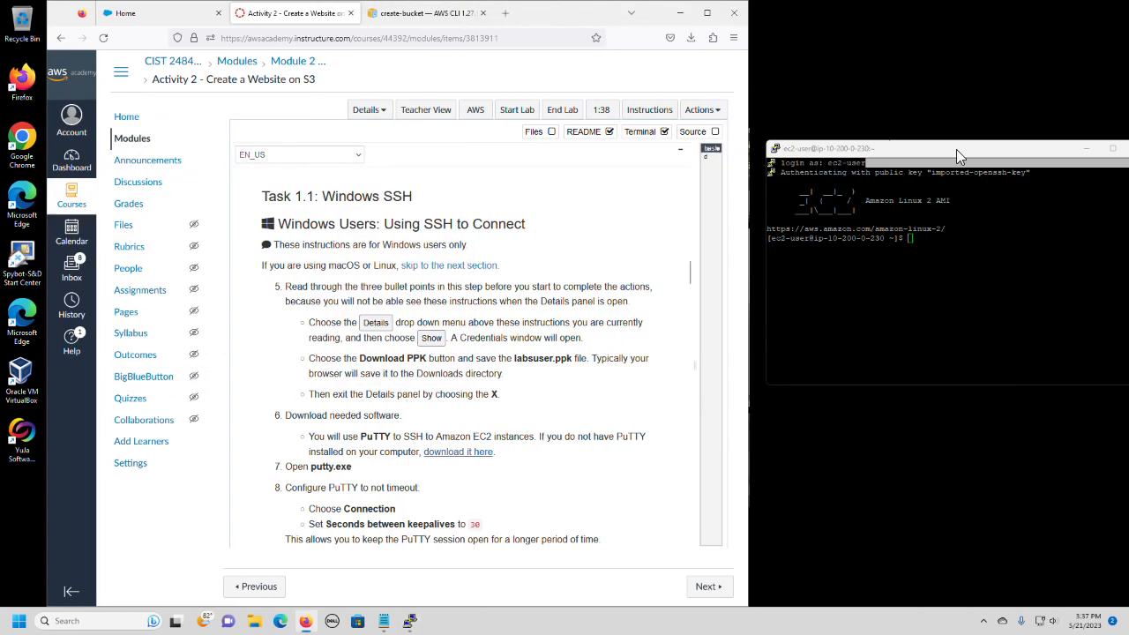
left_click_drag(956, 149, 910, 129)
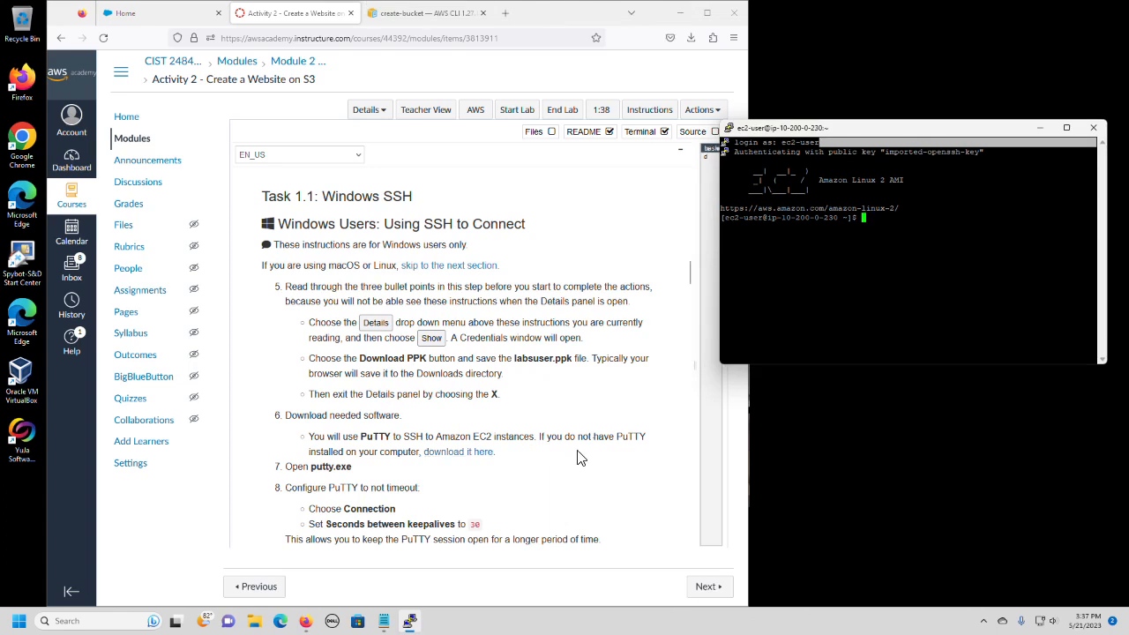
Go to Task 2 in the lab instructions and run aws configure in the SSH session.
scroll(585, 434, "down", 5)
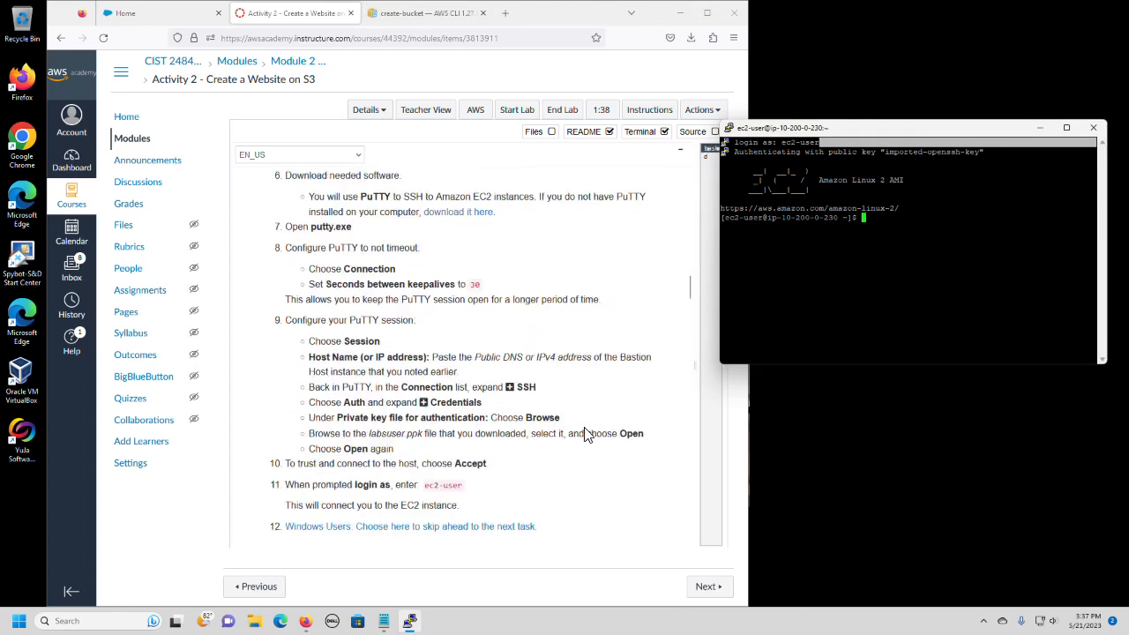
scroll(585, 434, "down", 4)
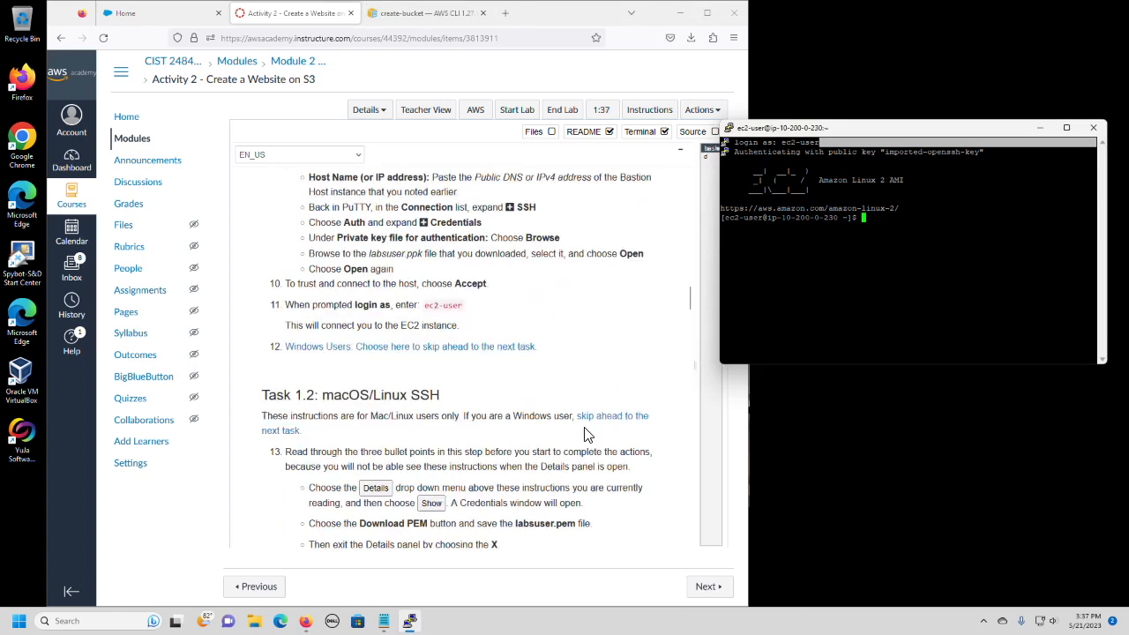
scroll(585, 434, "down", 6)
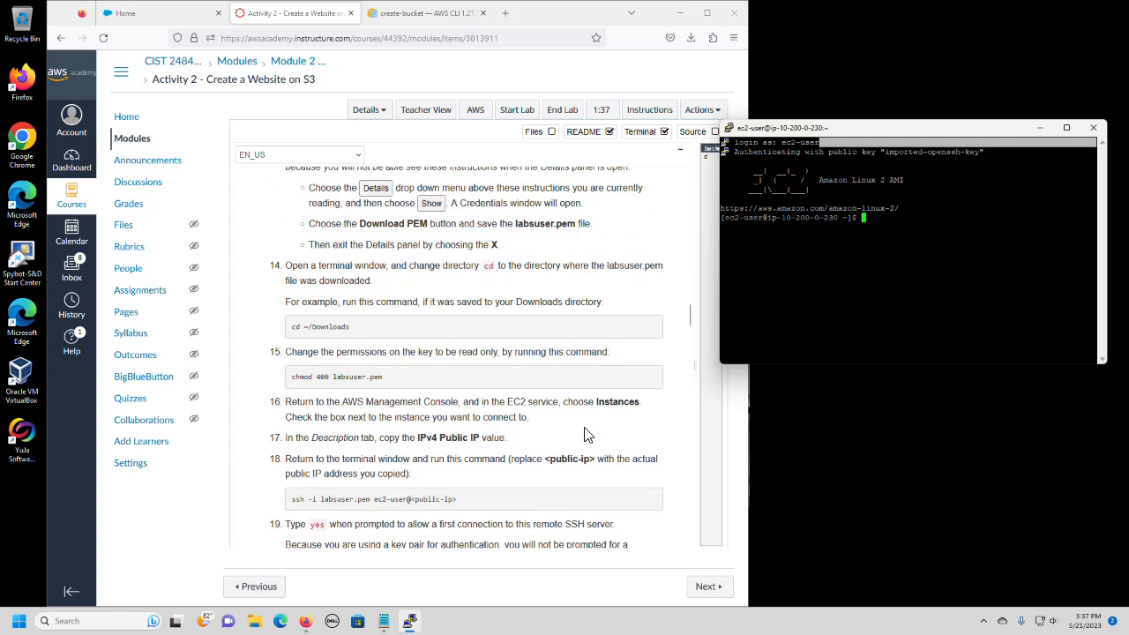
scroll(585, 434, "down", 7)
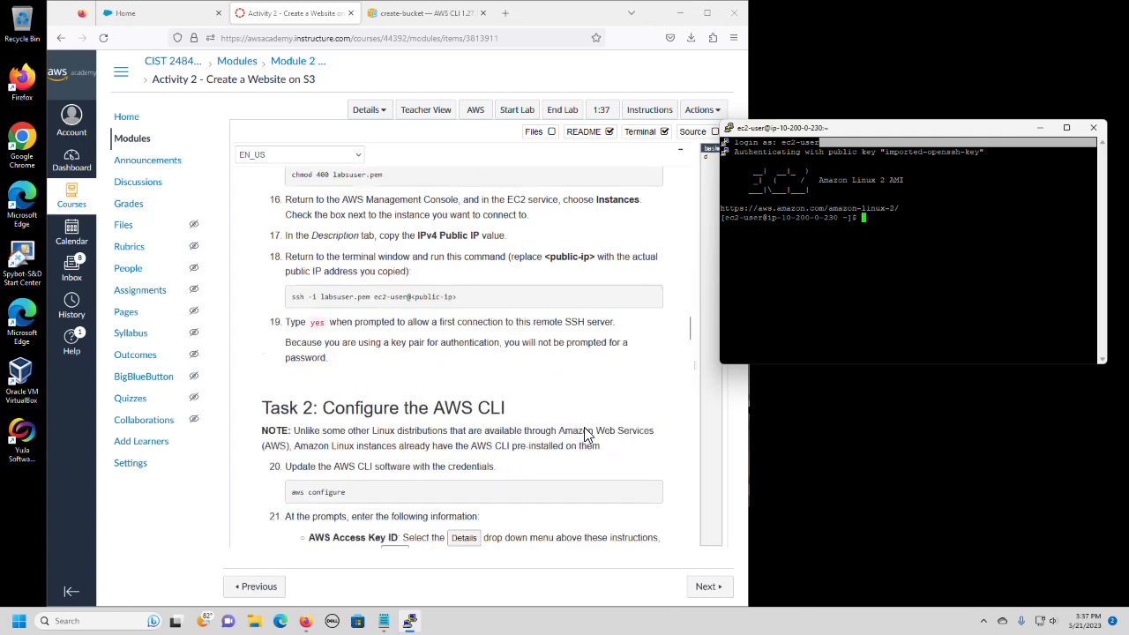
scroll(588, 430, "down", 1)
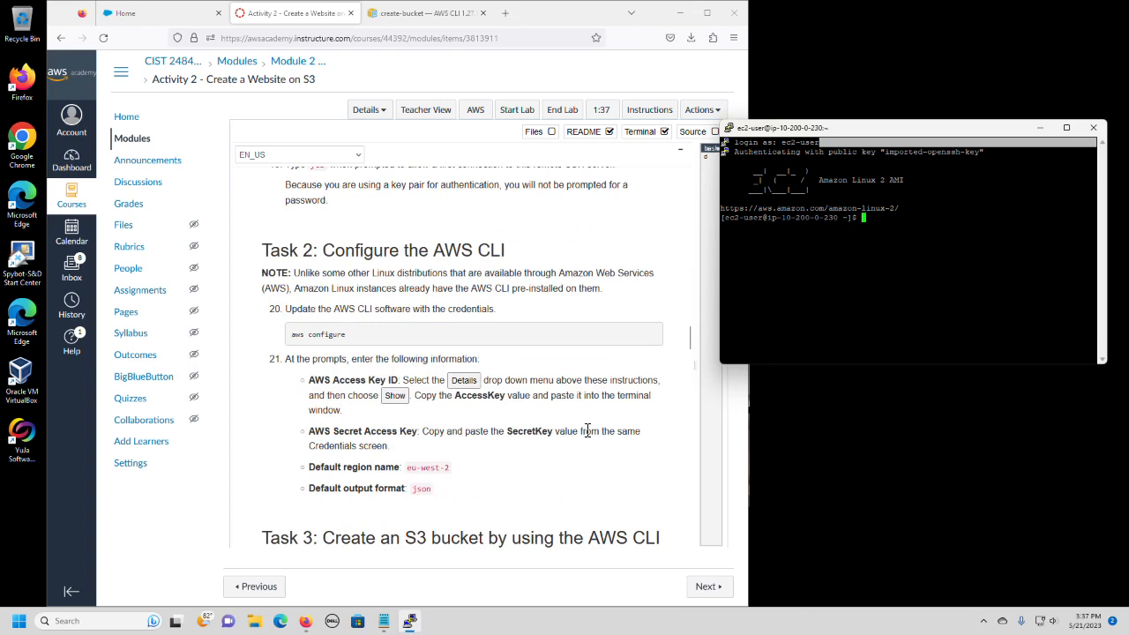
left_click(1001, 264)
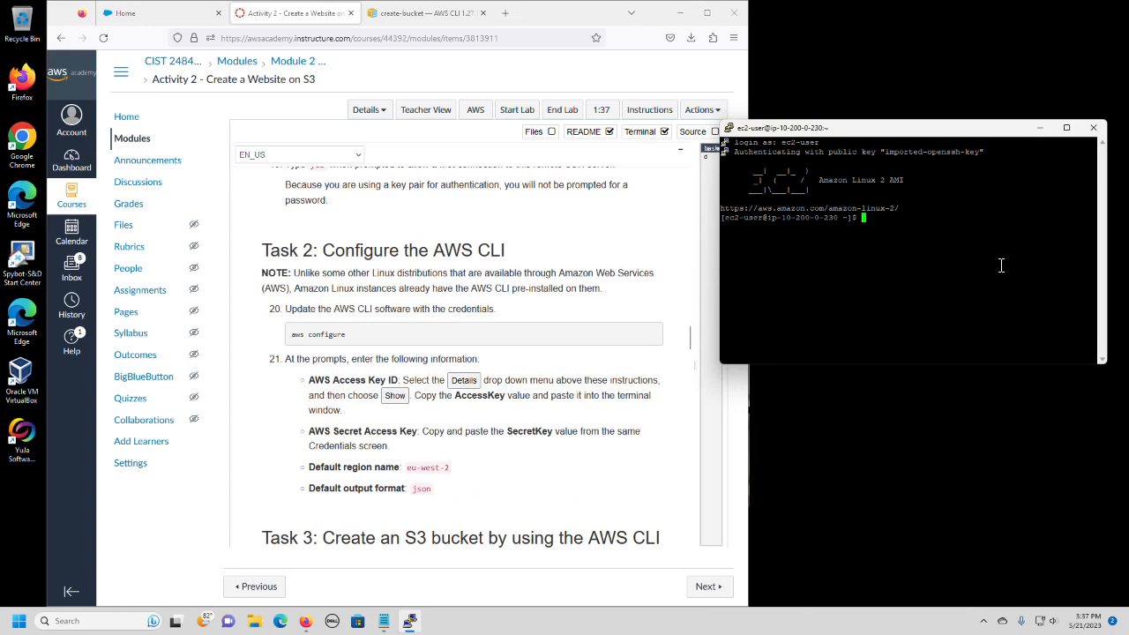
type("aws configure")
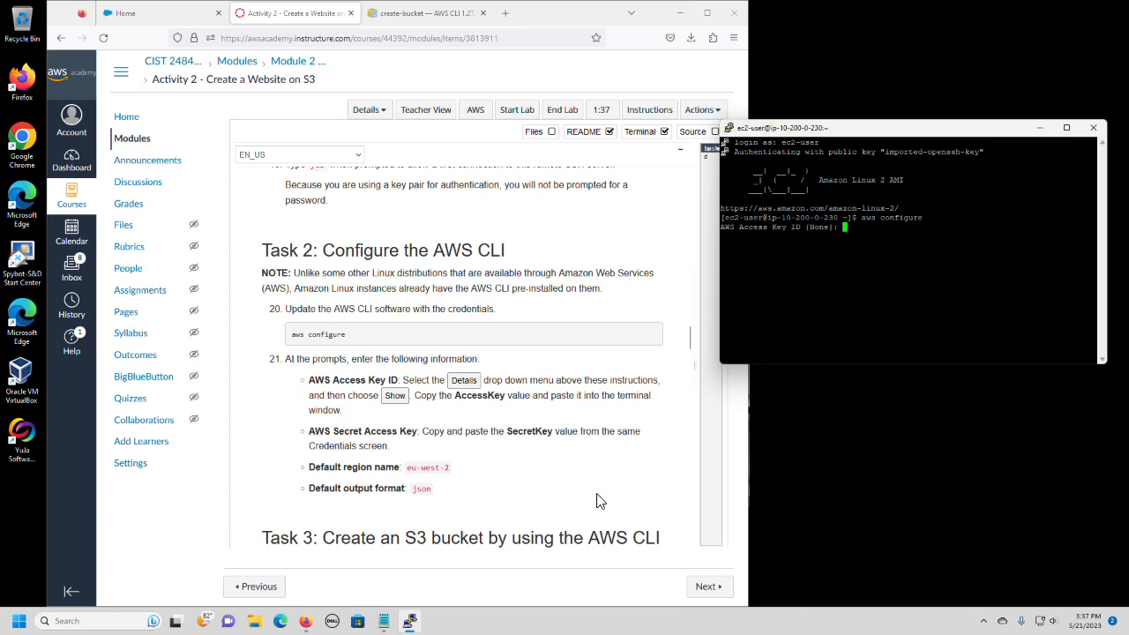
Copy the AccessKey value from the Notepad notes and submit it at the AWS Access Key ID prompt.
left_click(386, 622)
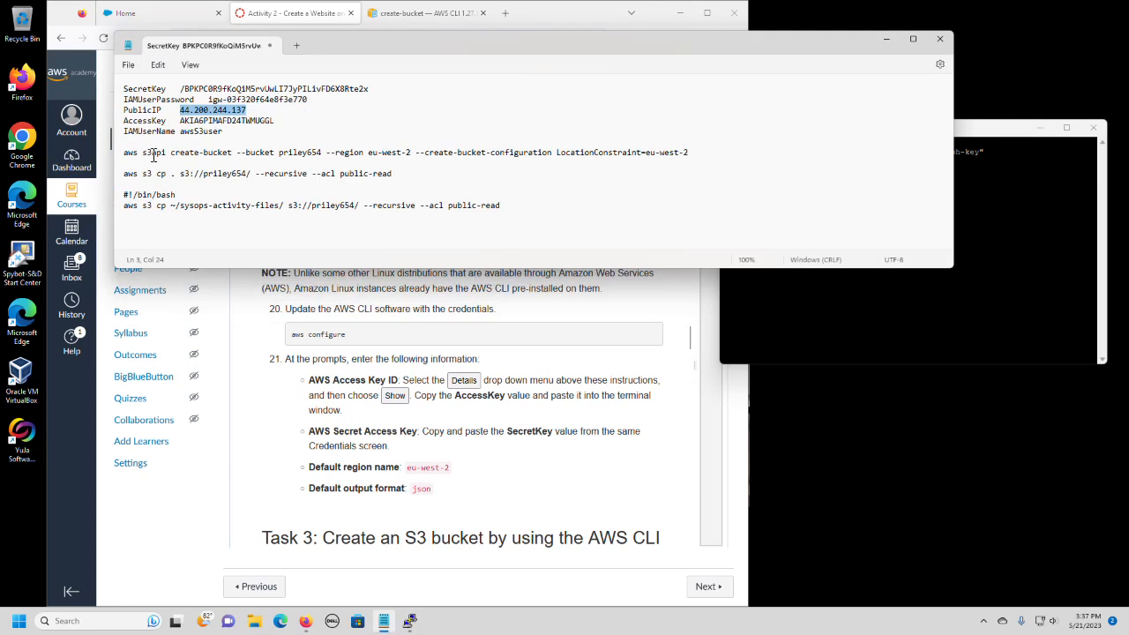
left_click_drag(189, 122, 293, 123)
right_click(241, 128)
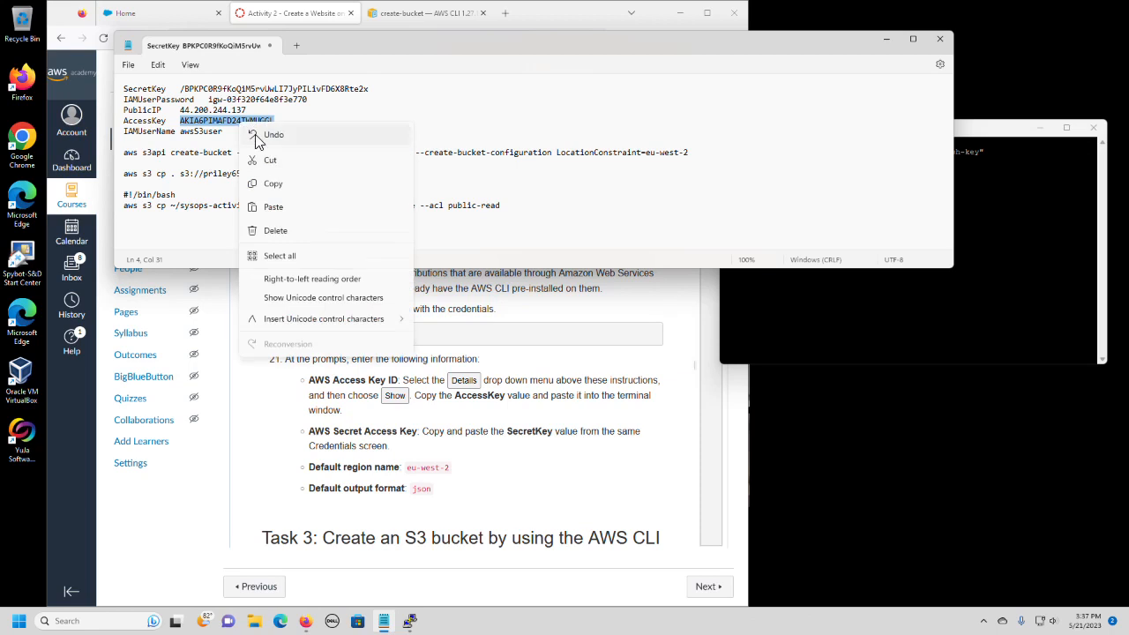
left_click(269, 182)
left_click(948, 217)
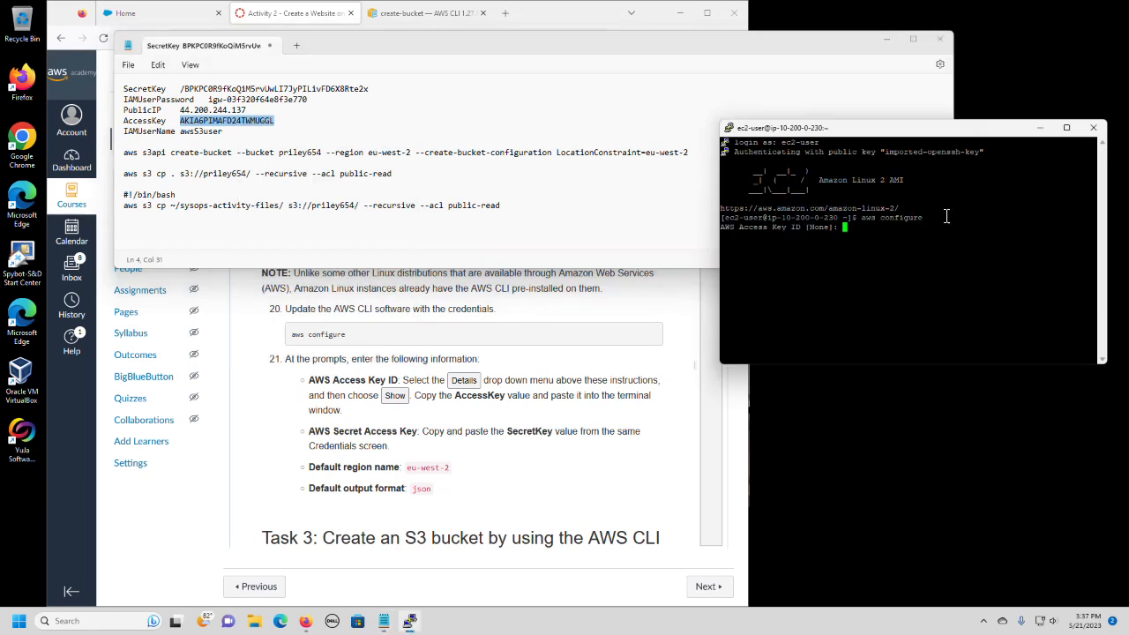
right_click(847, 232)
key("Return")
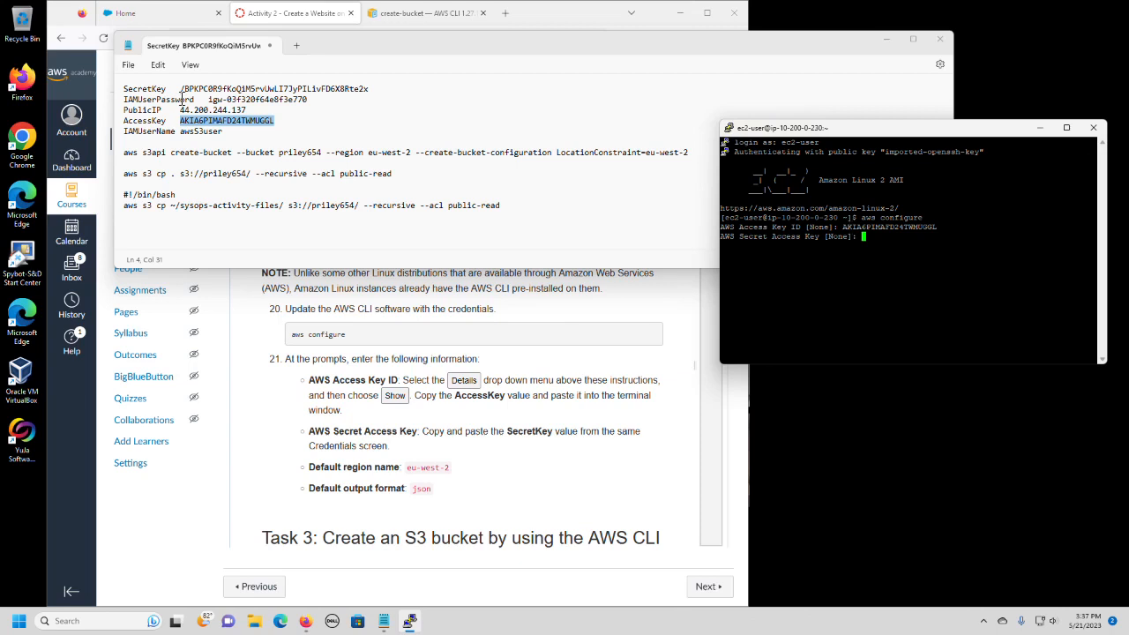
Copy the SecretKey value from the Notepad notes and submit it at the AWS Secret Access Key prompt.
left_click_drag(182, 91, 399, 91)
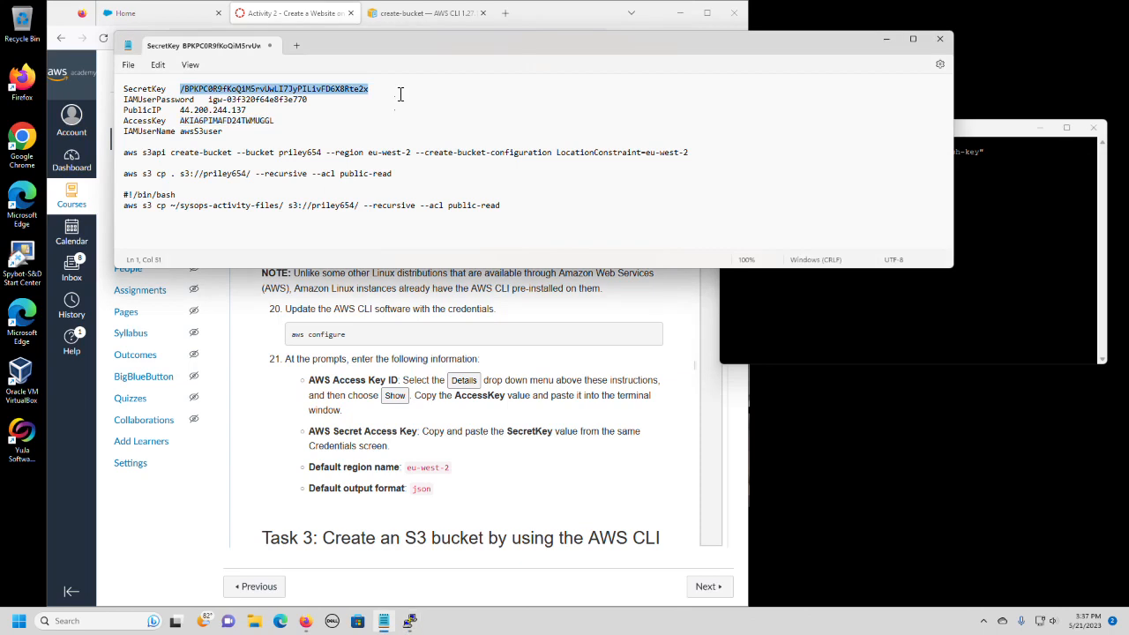
right_click(321, 92)
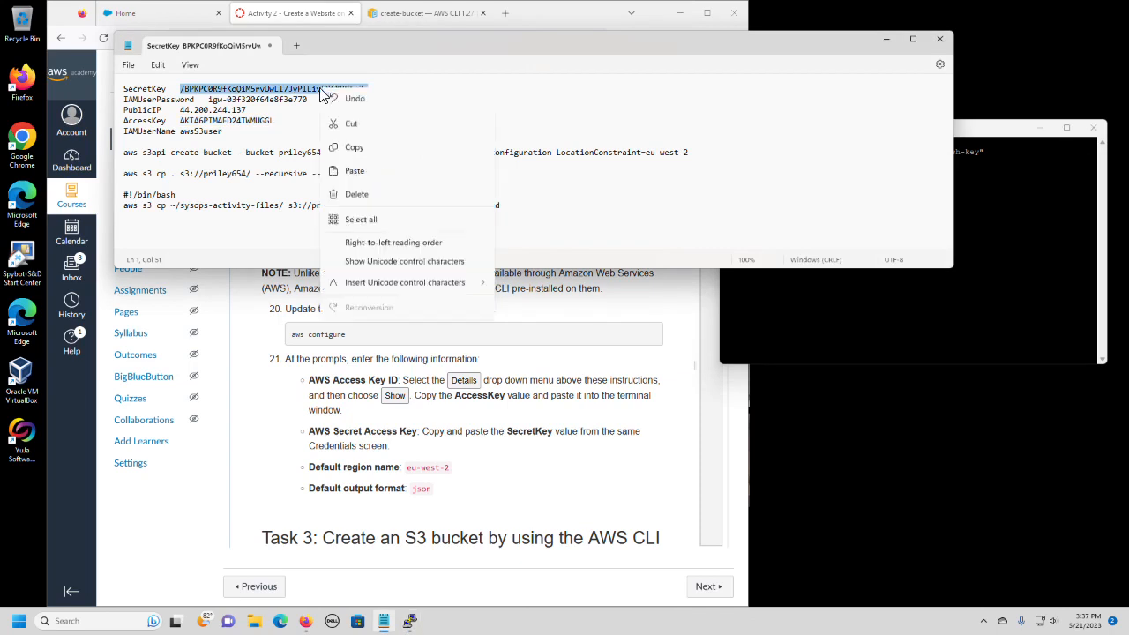
left_click(357, 147)
left_click(1004, 244)
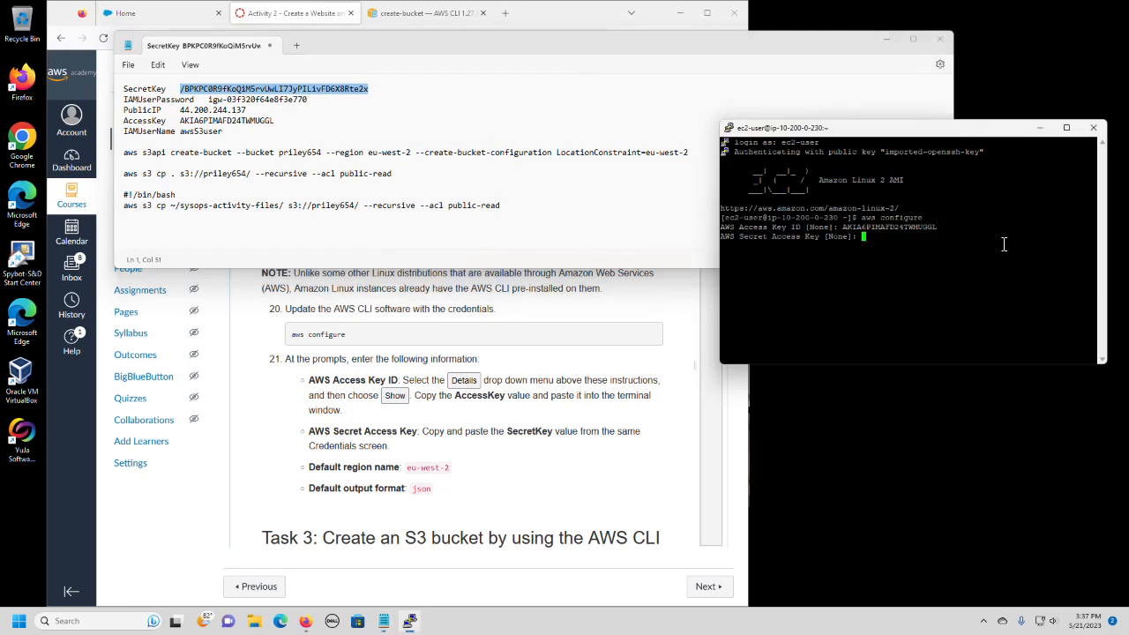
right_click(872, 241)
key("Return")
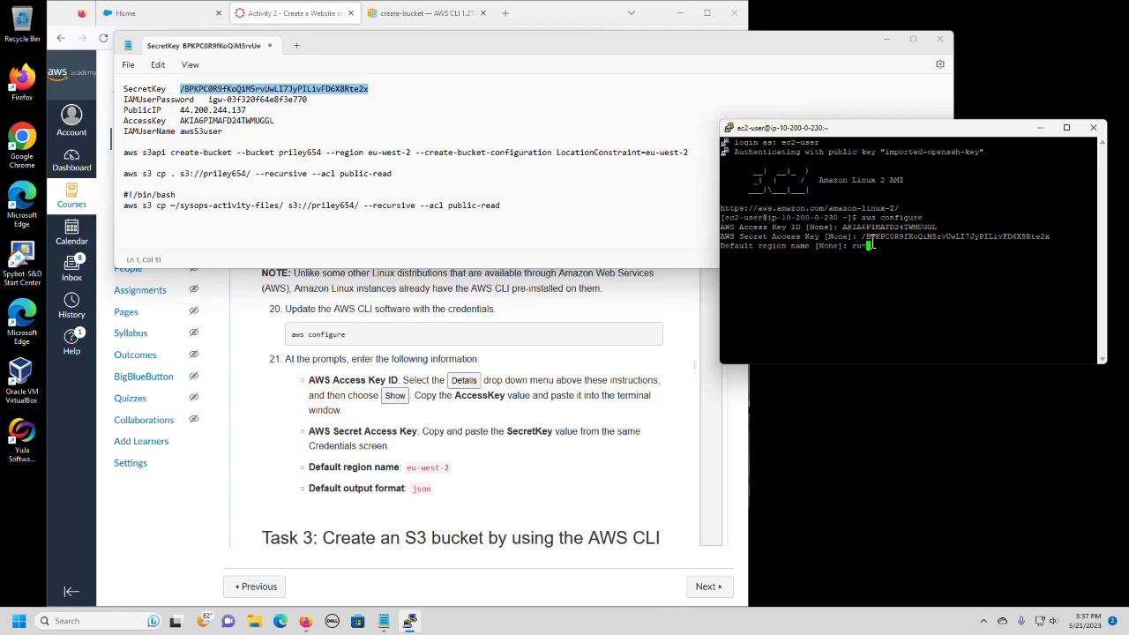
Set the default region name to eu-west-2 and the default output format to json.
type("eu-west")
key("Insert")
key("Insert")
key("Insert")
key("Insert")
key("BackSpace")
key("BackSpace")
key("BackSpace")
key("BackSpace")
key("BackSpace")
key("BackSpace")
key("BackSpace")
key("BackSpace")
key("BackSpace")
key("BackSpace")
key("BackSpace")
key("BackSpace")
key("BackSpace")
key("BackSpace")
key("BackSpace")
key("BackSpace")
key("BackSpace")
key("BackSpace")
key("BackSpace")
key("BackSpace")
type("eu-west-2")
key("Return")
type("json")
key("Return")
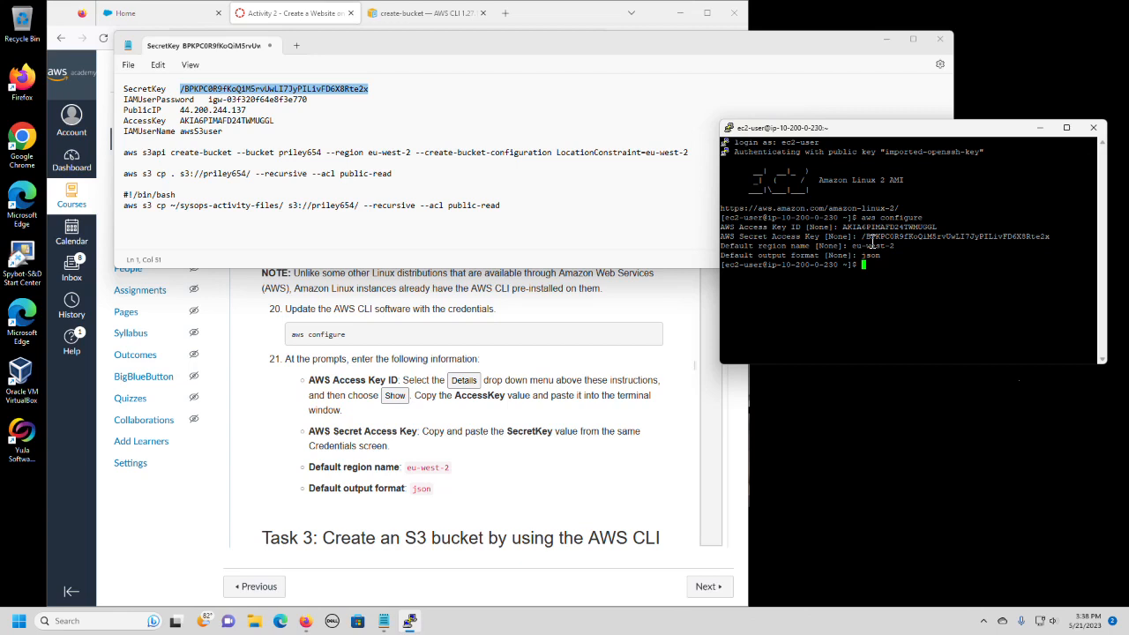
Bring Task 3 of the lab instructions into view and minimize the Notepad notes.
scroll(547, 477, "down", 3)
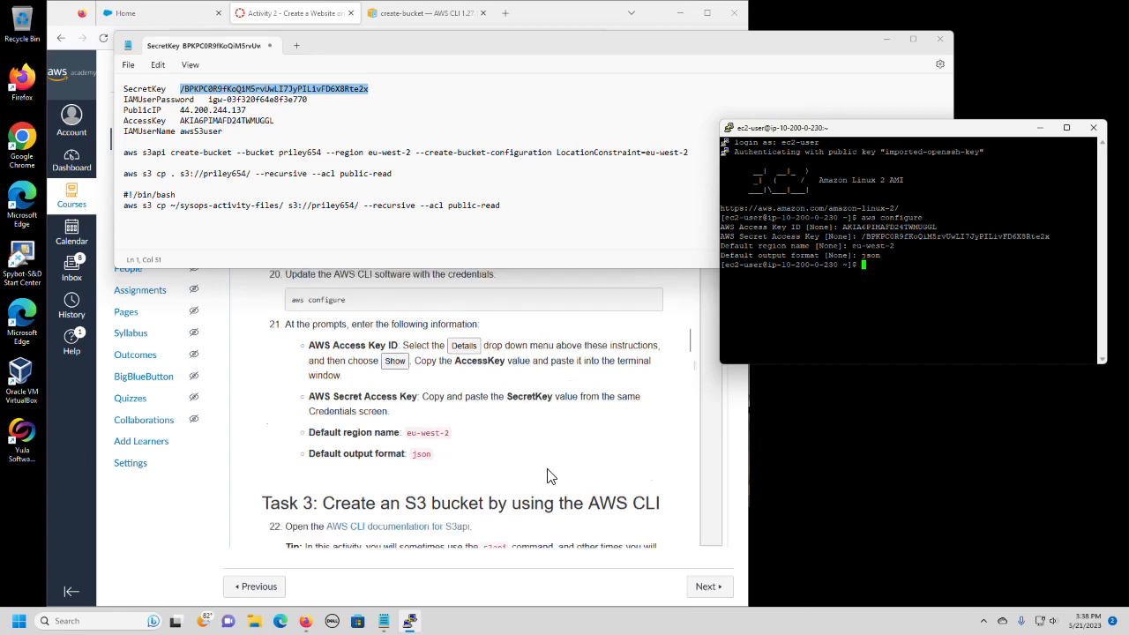
scroll(547, 476, "down", 3)
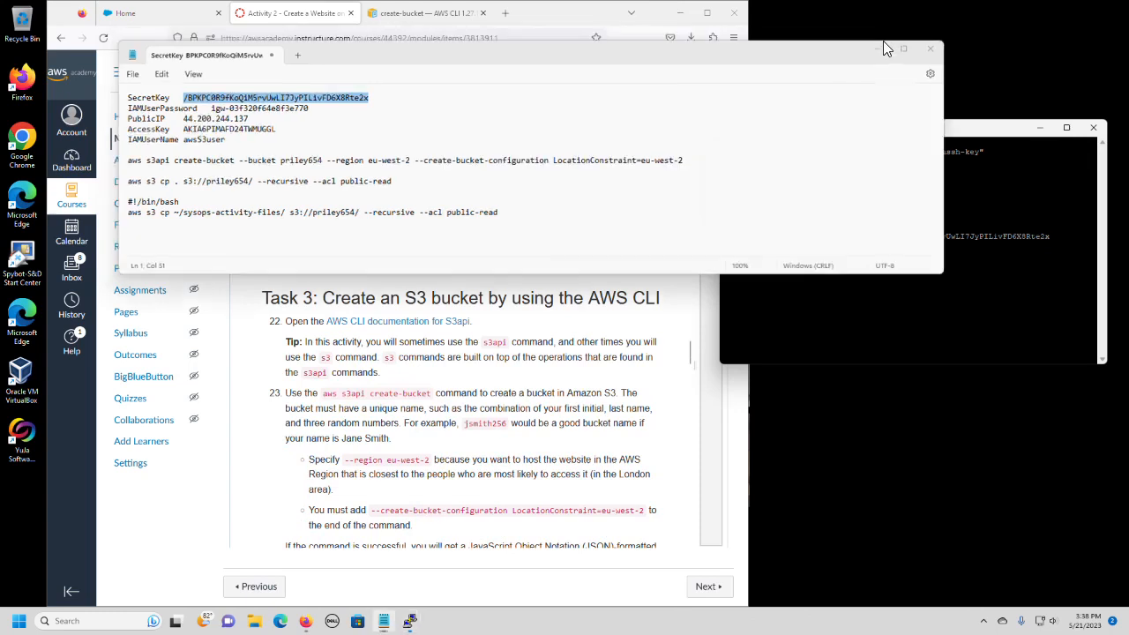
left_click(886, 39)
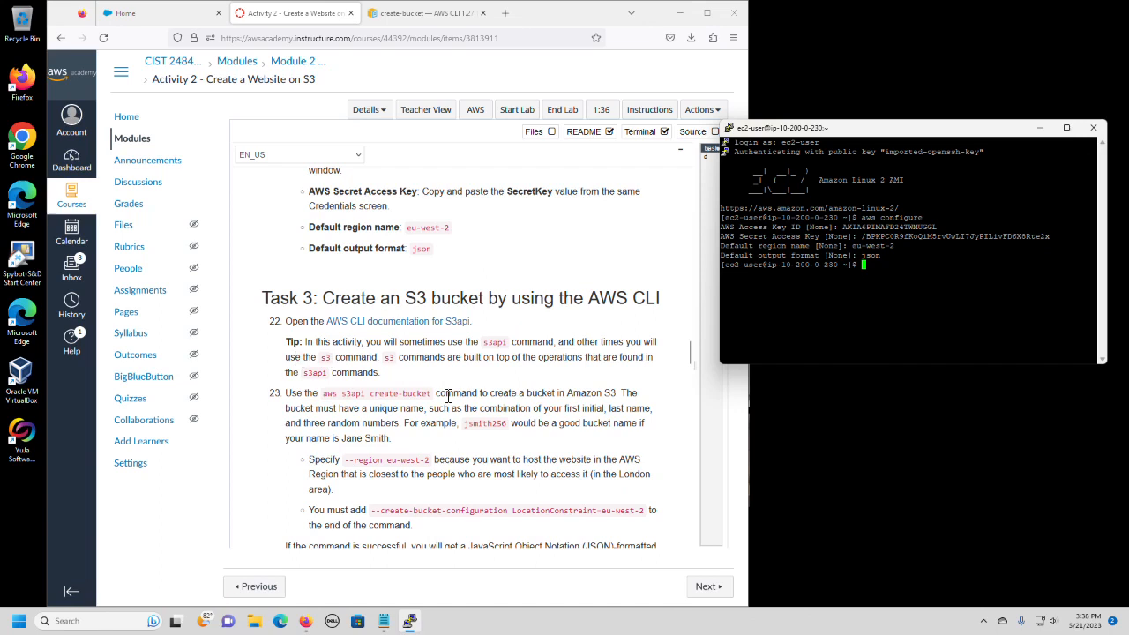
Open the create-bucket examples from the s3api command list and examine the example for buckets outside us-east-1.
left_click(401, 15)
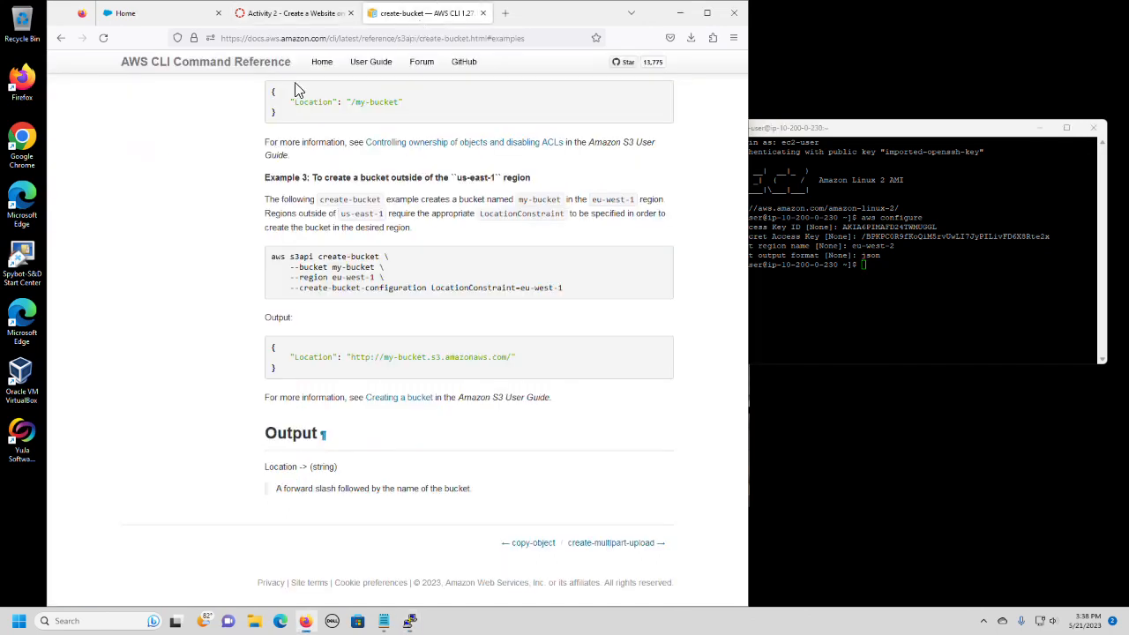
left_click(61, 38)
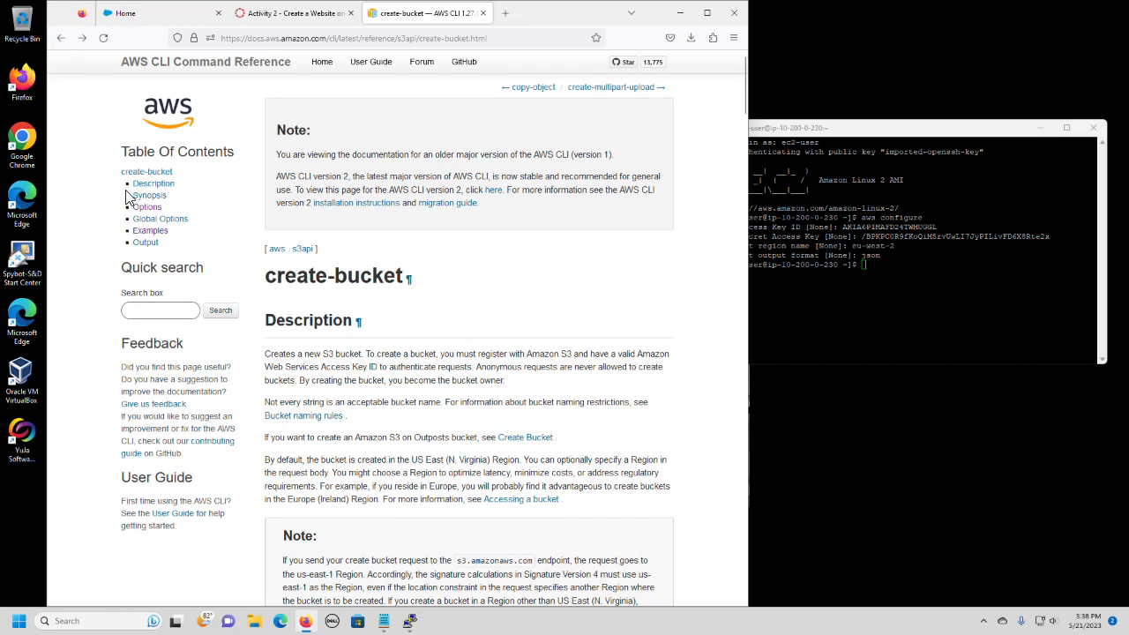
left_click(61, 38)
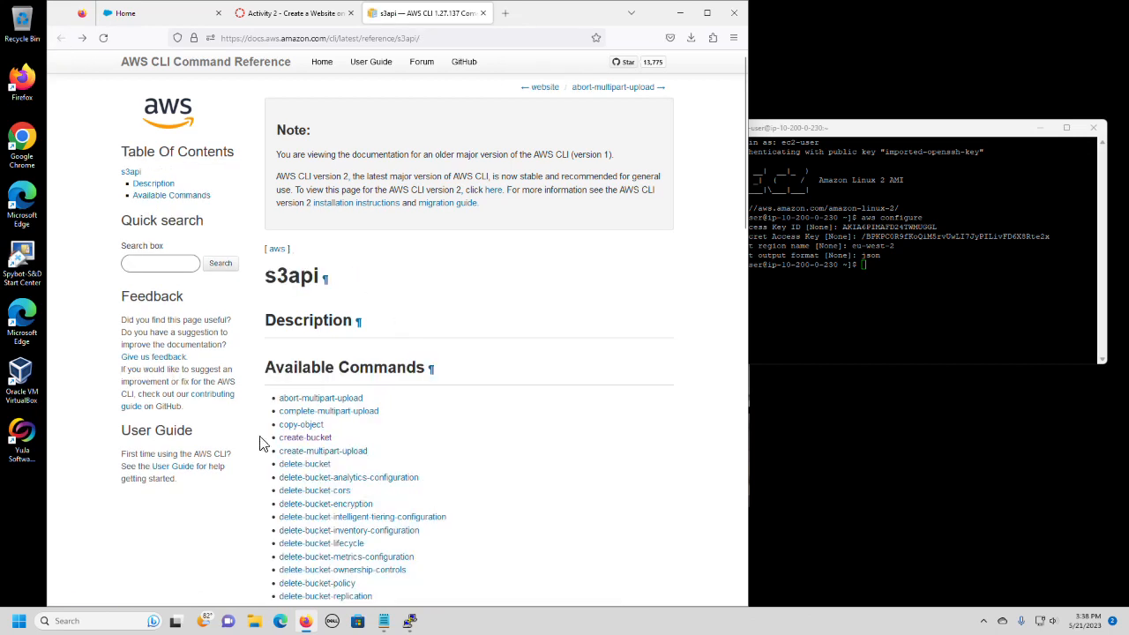
left_click(310, 440)
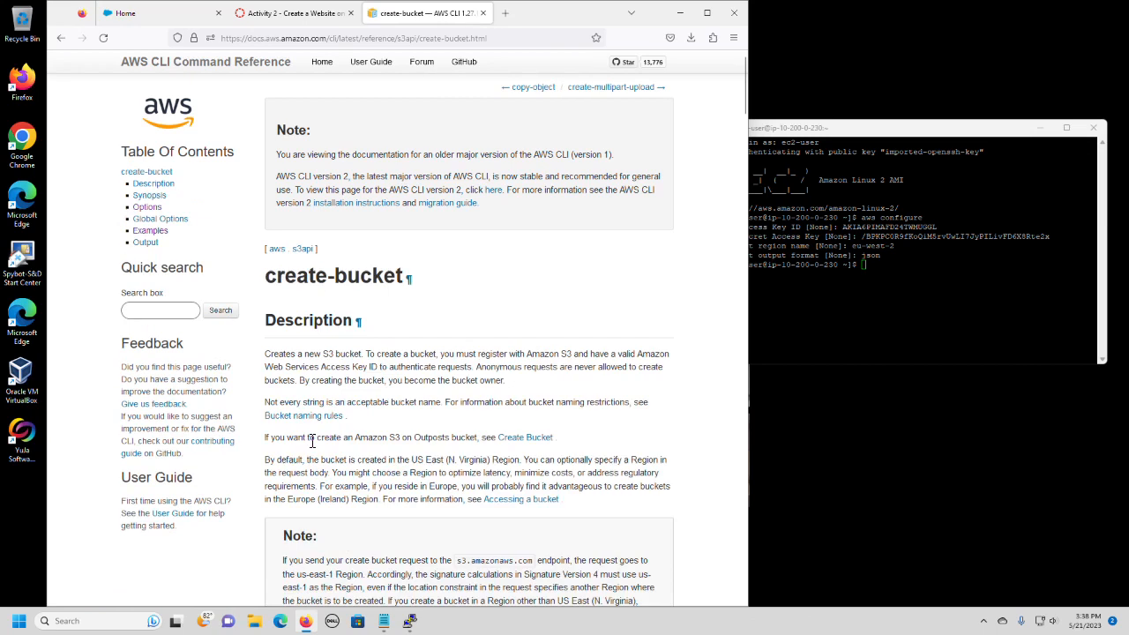
left_click(159, 235)
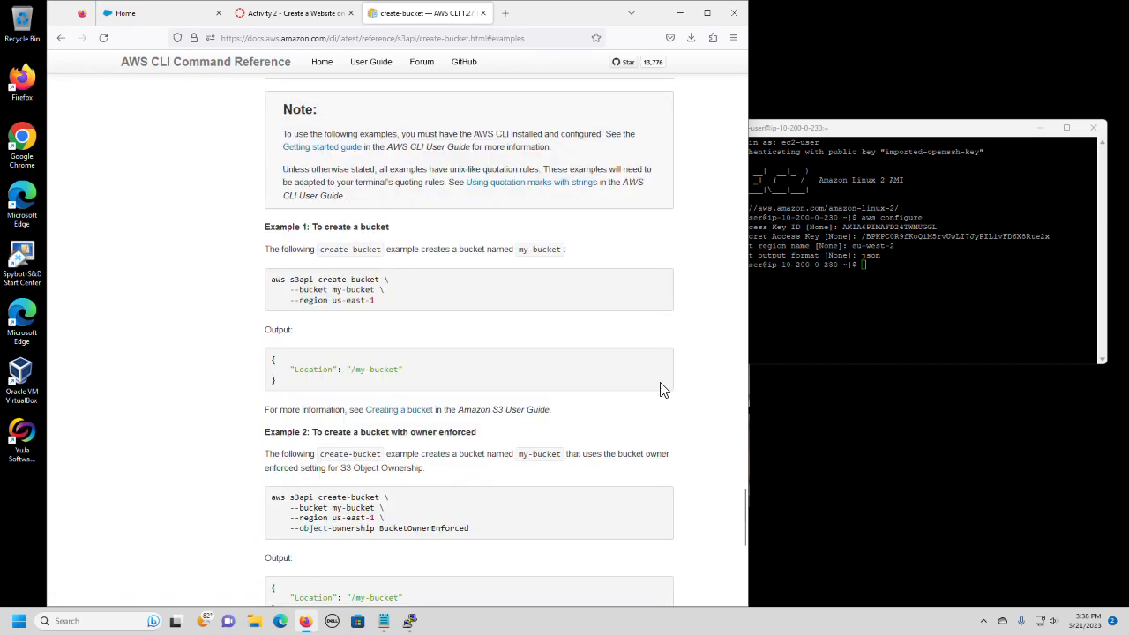
scroll(664, 390, "down", 3)
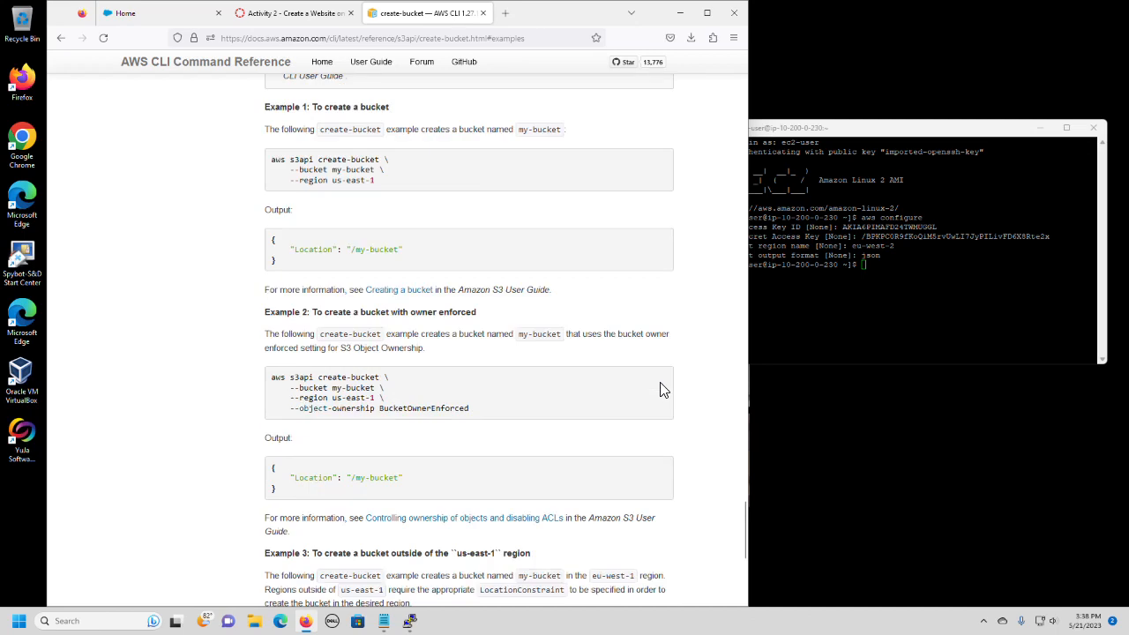
scroll(664, 390, "down", 3)
scroll(663, 390, "down", 2)
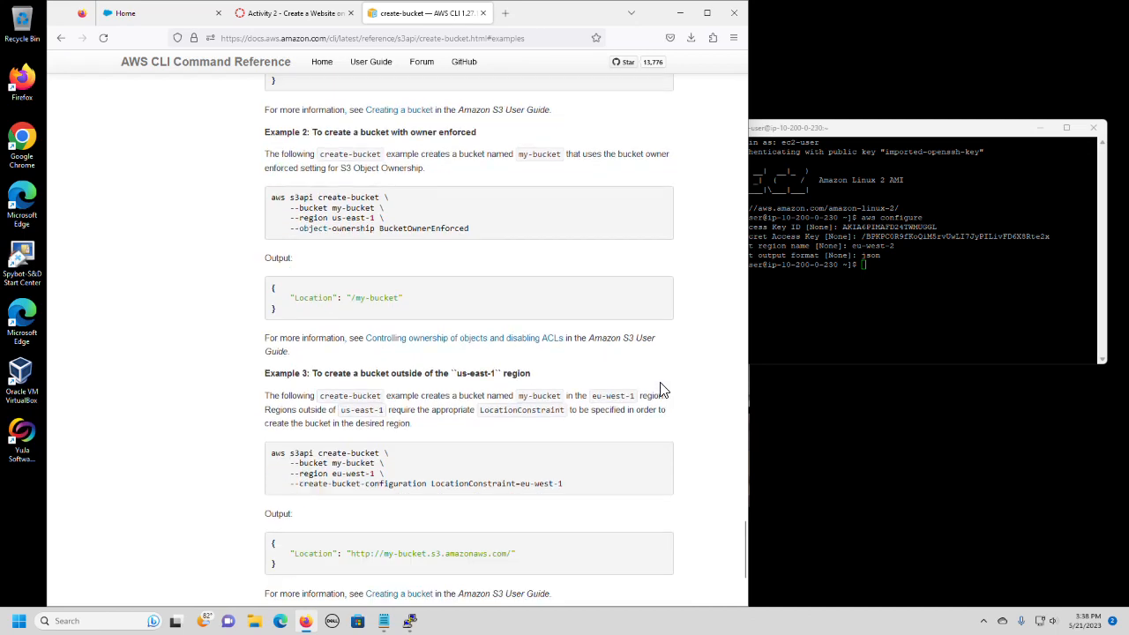
Review the lab's step 23 requirements and the Notepad command, and highlight the Example 3 create-bucket command in the AWS CLI reference.
left_click(288, 16)
scroll(561, 419, "down", 3)
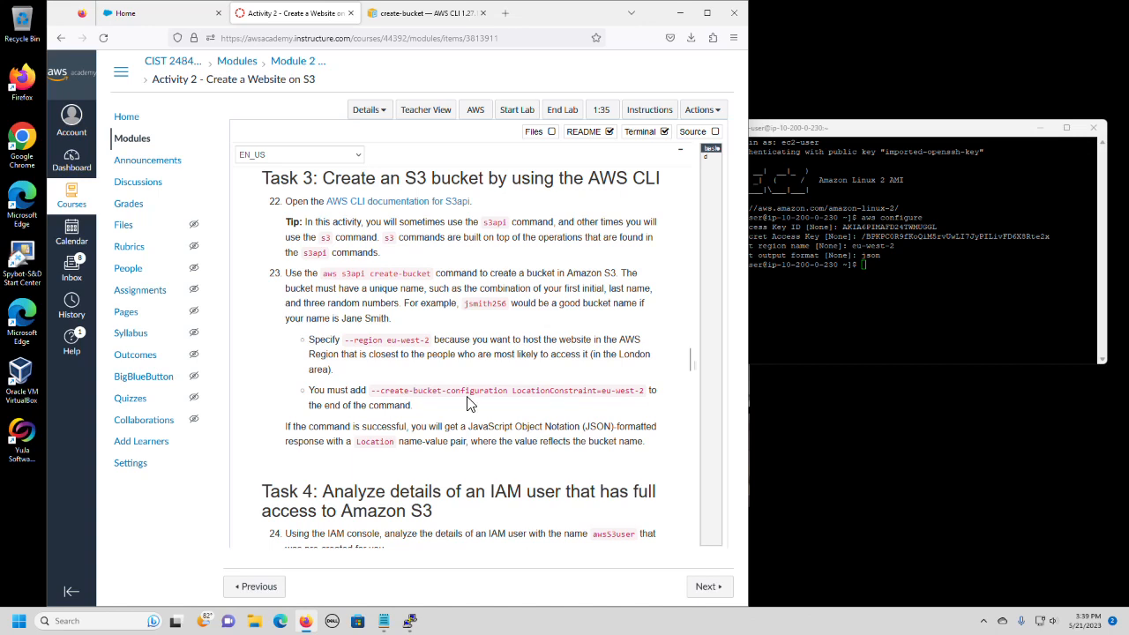
left_click(383, 621)
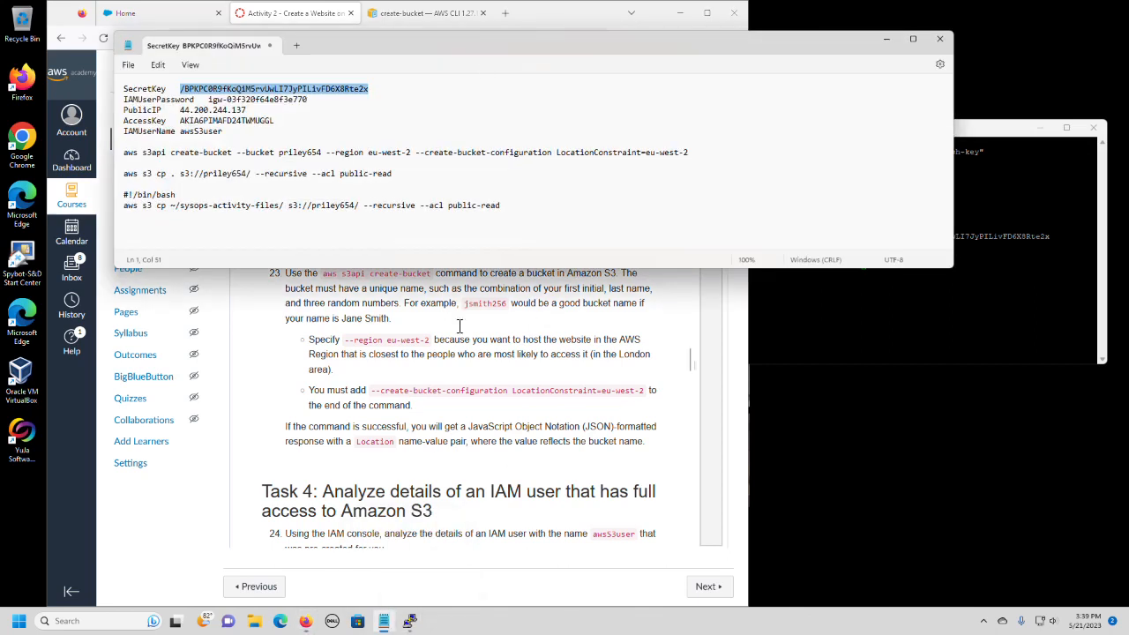
left_click(388, 16)
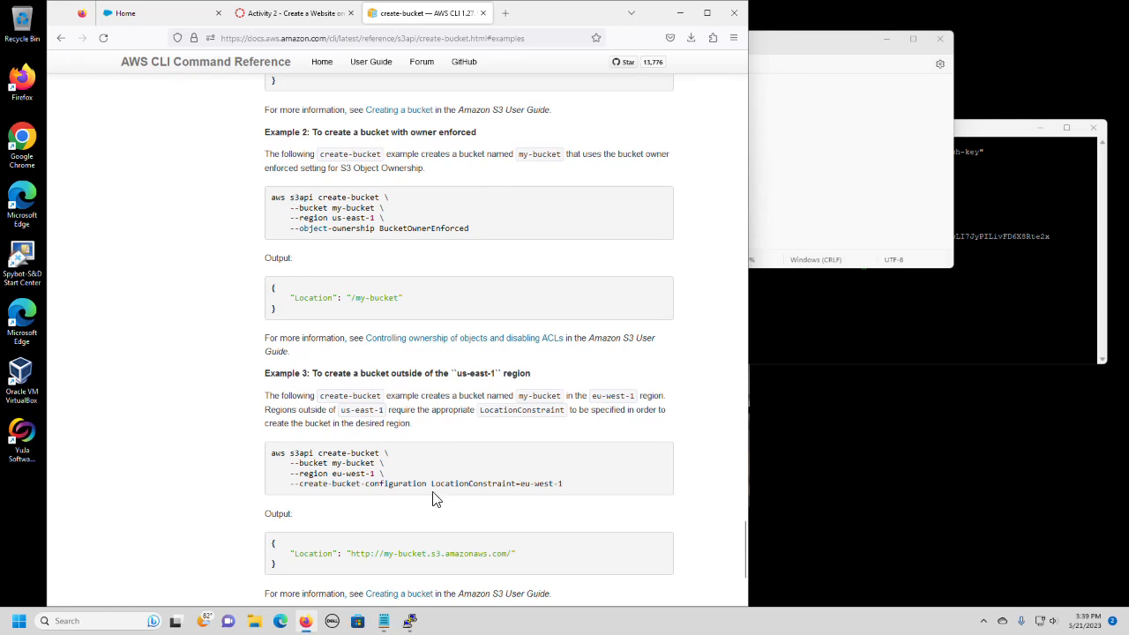
left_click_drag(271, 454, 581, 485)
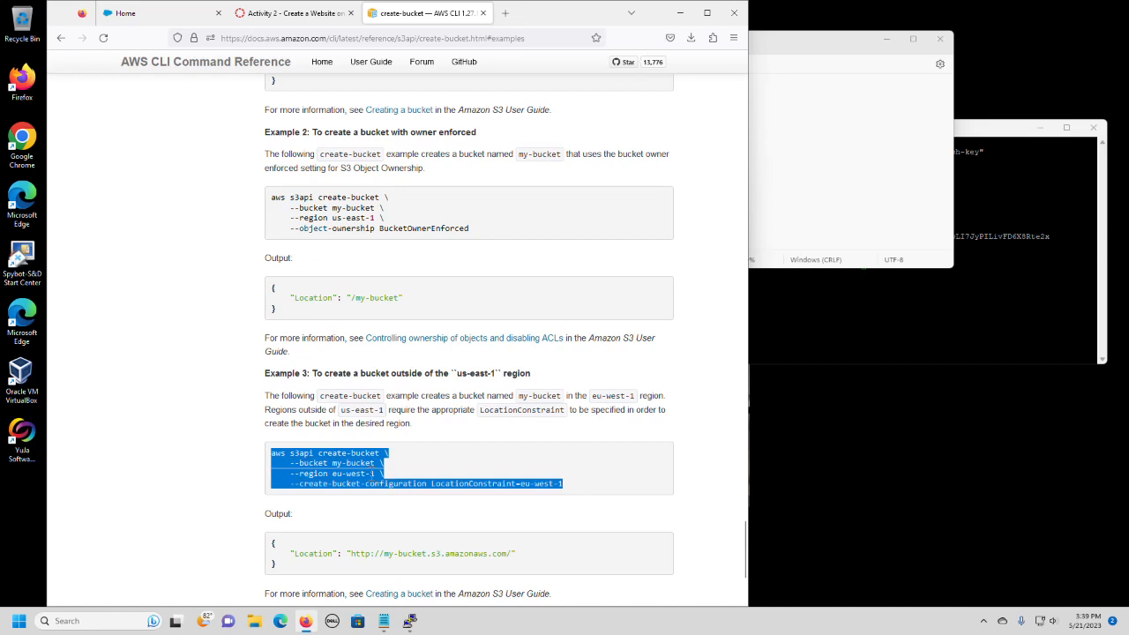
Copy the highlighted Example 3 create-bucket command and replace the existing s3api create-bucket line in the Notepad notes with it.
right_click(353, 468)
left_click(378, 484)
left_click(870, 135)
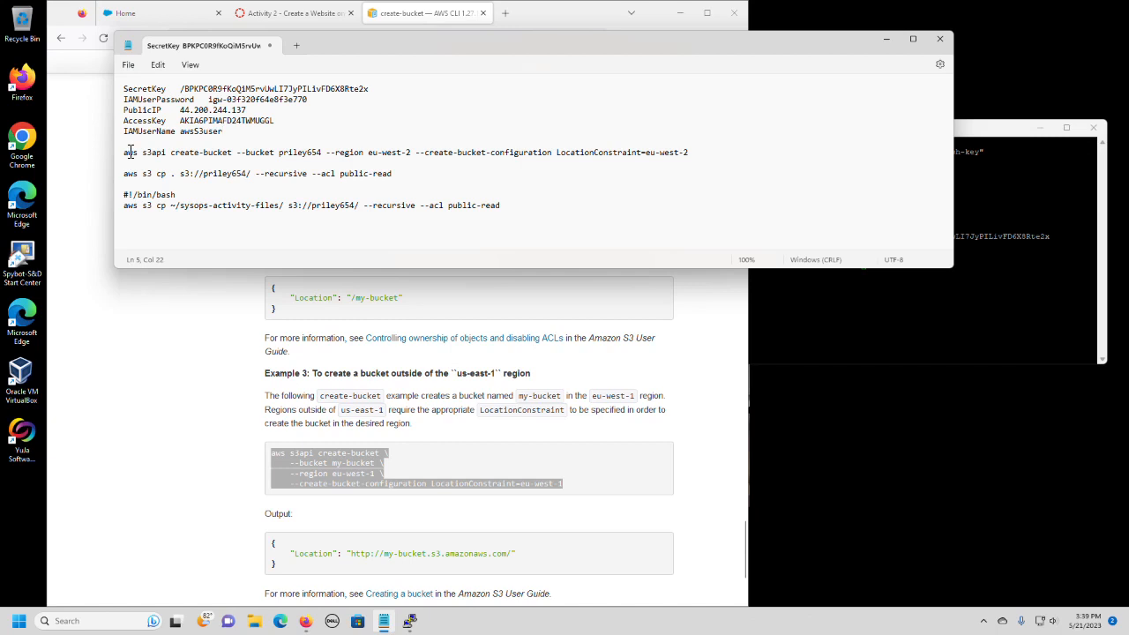
left_click_drag(125, 153, 699, 154)
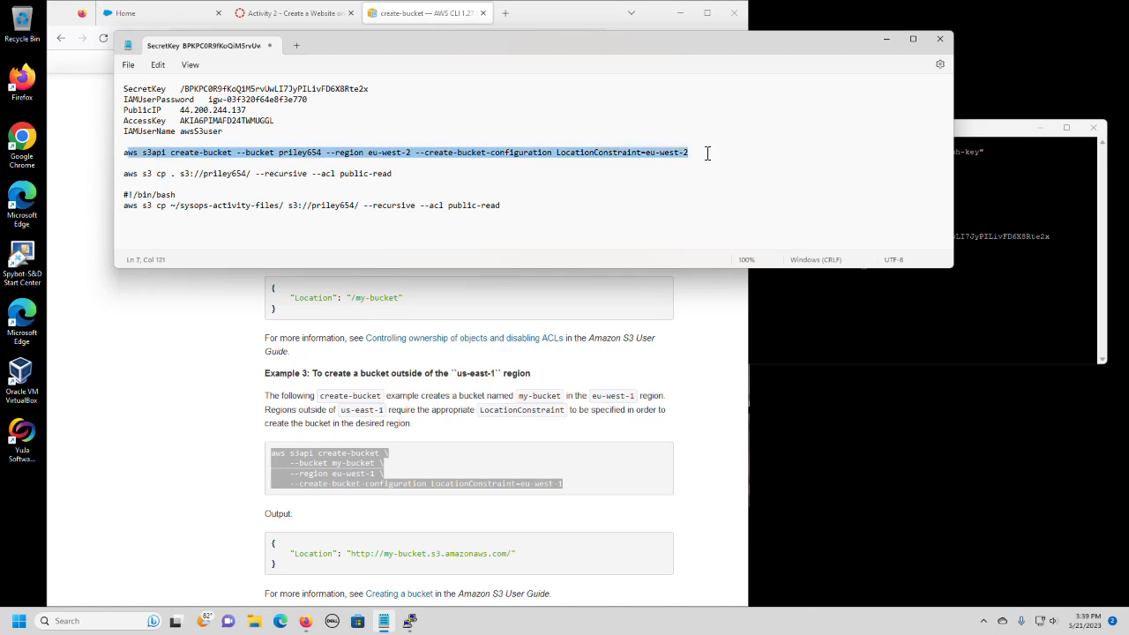
key("ctrl+x")
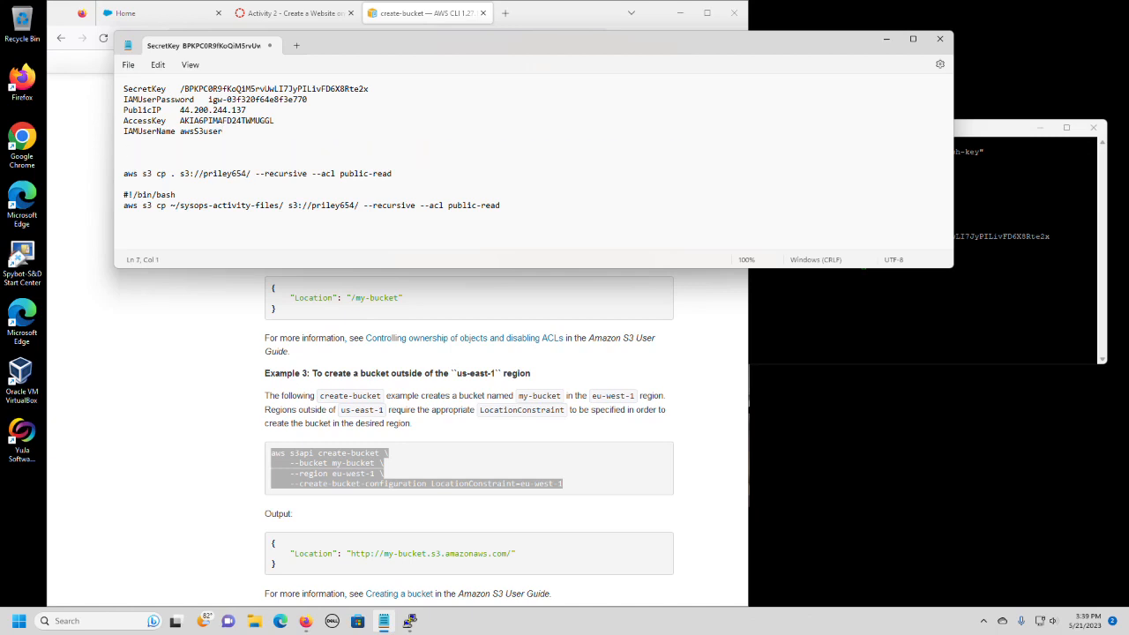
key("ctrl+v")
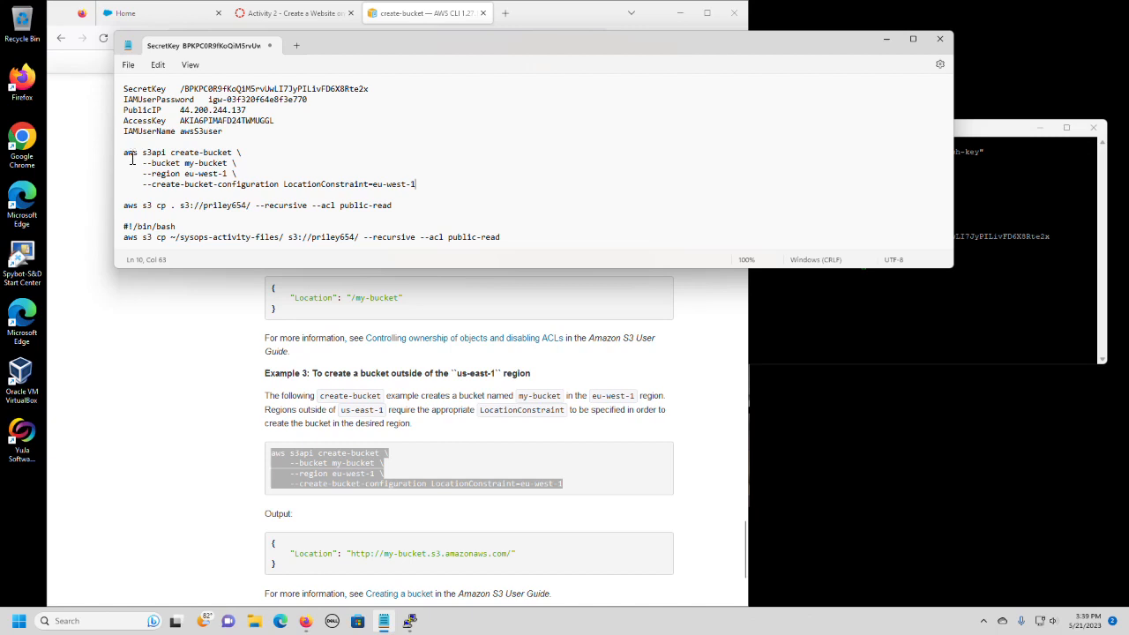
Join the --bucket option to the first line of the pasted command and enter priley159 as the bucket name.
left_click(248, 155)
key("Delete")
key("Delete")
key("Delete")
key("Delete")
key("Delete")
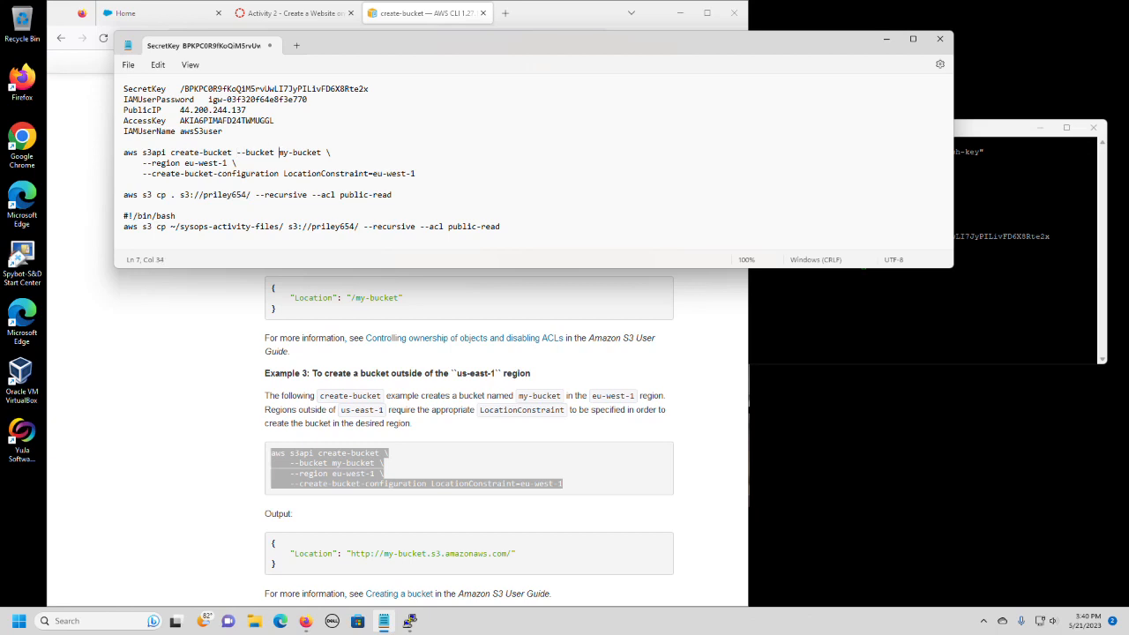
type("priley159")
Remove the my-bucket placeholder, remaining backslashes, line breaks and extra spaces so the whole create-bucket command sits on one line.
key("Delete")
key("Delete")
key("Delete")
key("Delete")
key("Delete")
key("Delete")
key("Delete")
key("Delete")
key("Delete")
key("Delete")
type("\\")
key("BackSpace")
key("Delete")
key("Delete")
key("Delete")
key("Delete")
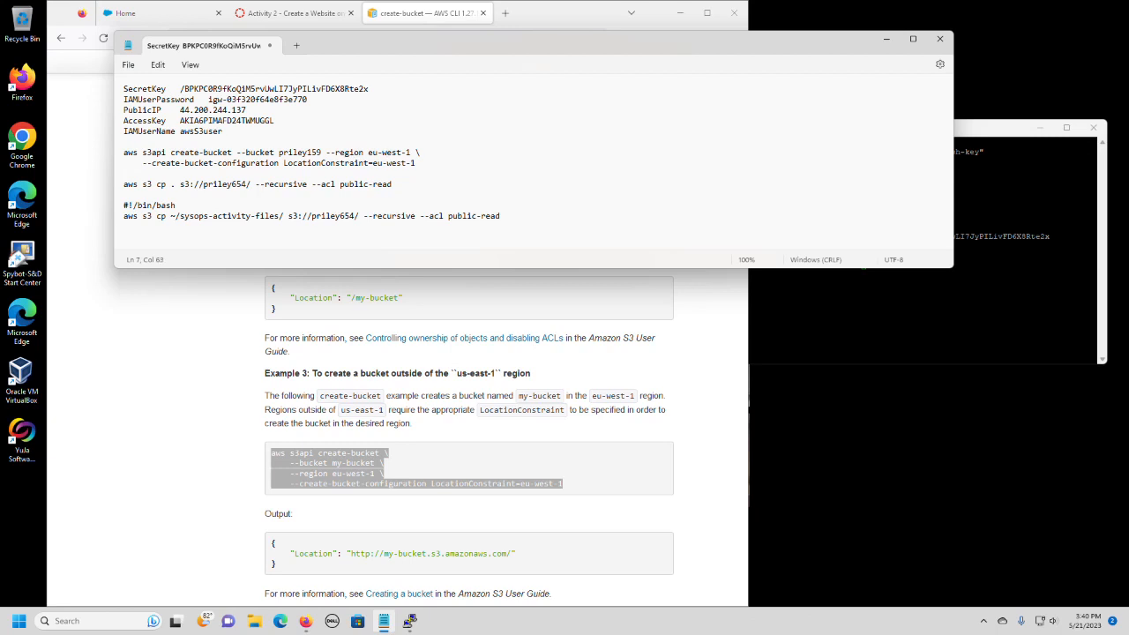
key("Delete")
key("Delete")
key("Delete")
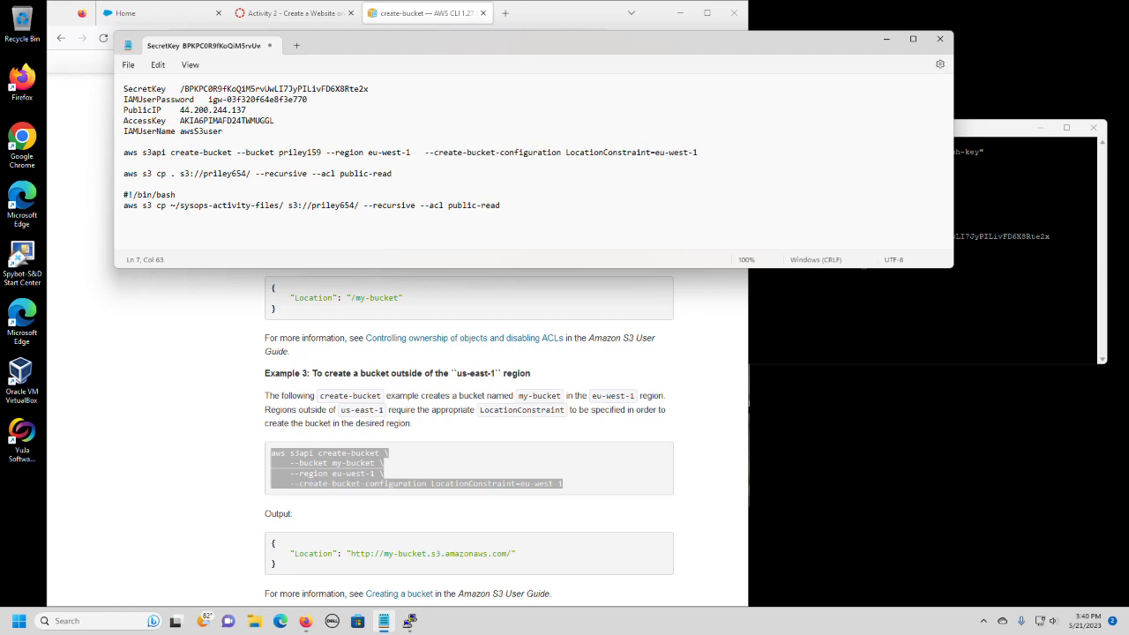
key("Delete")
key("Delete")
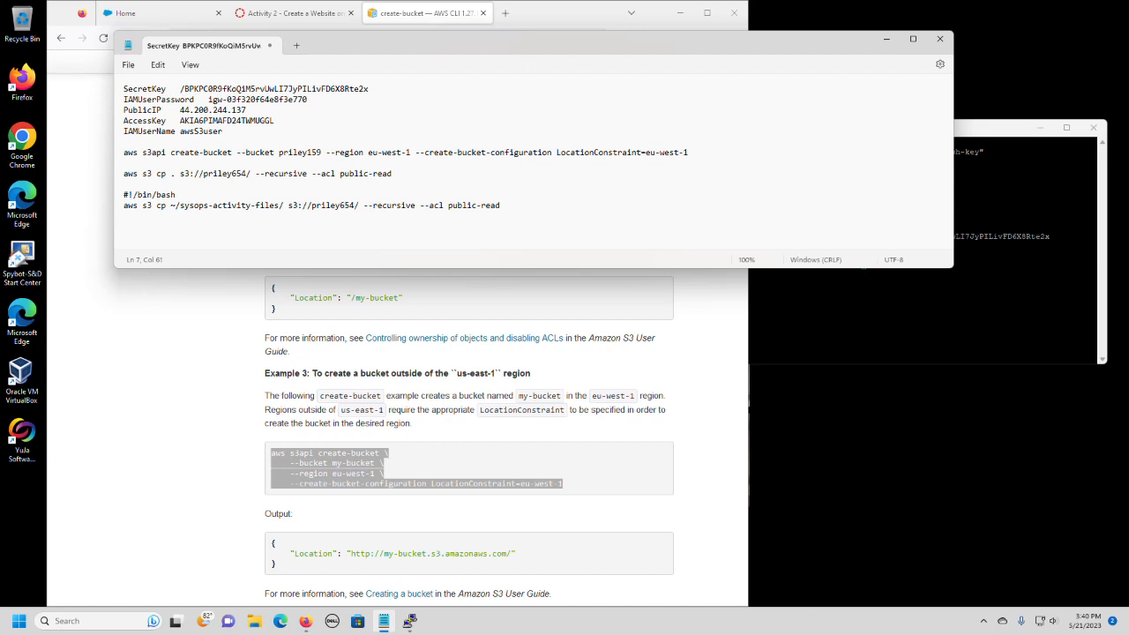
Set both the --region and LocationConstraint values in the create-bucket command to eu-west-2.
key("Delete")
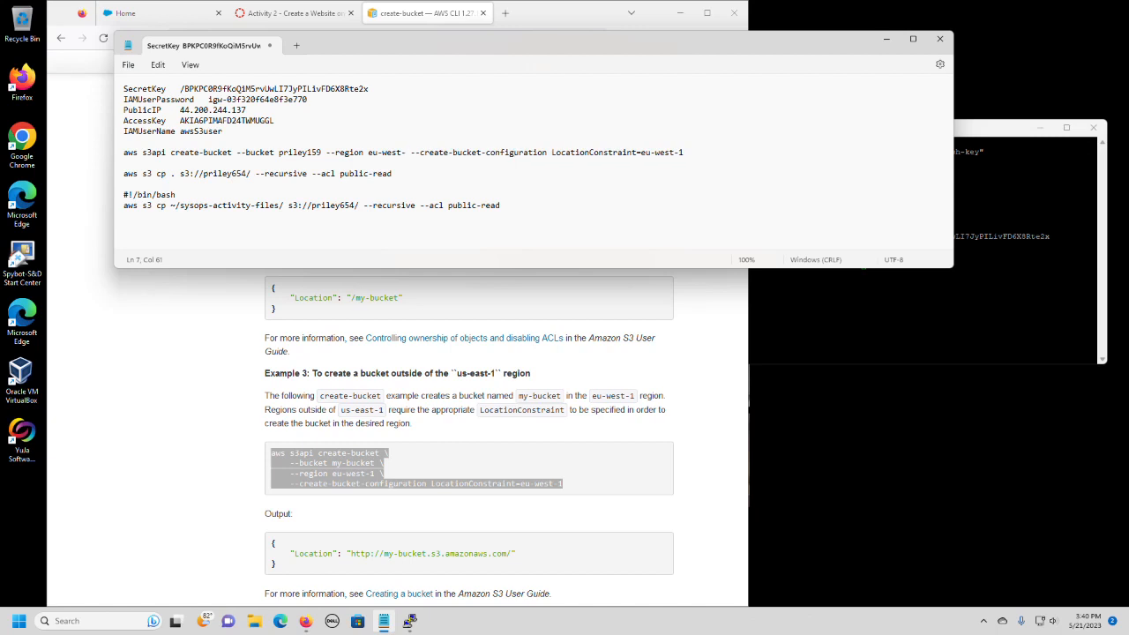
type("2")
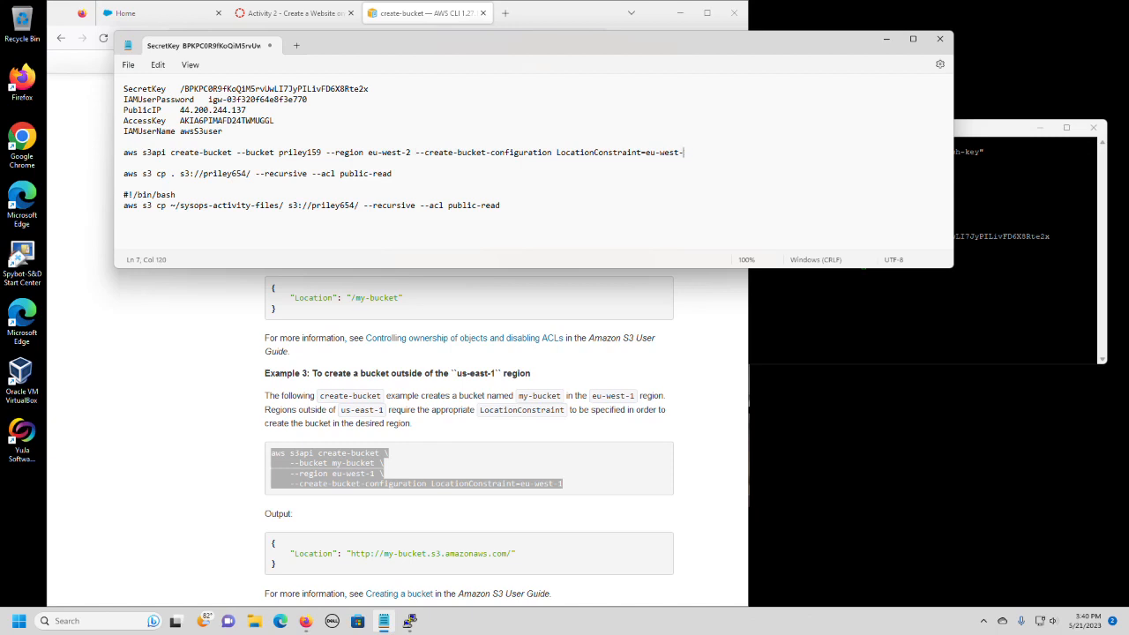
type("2")
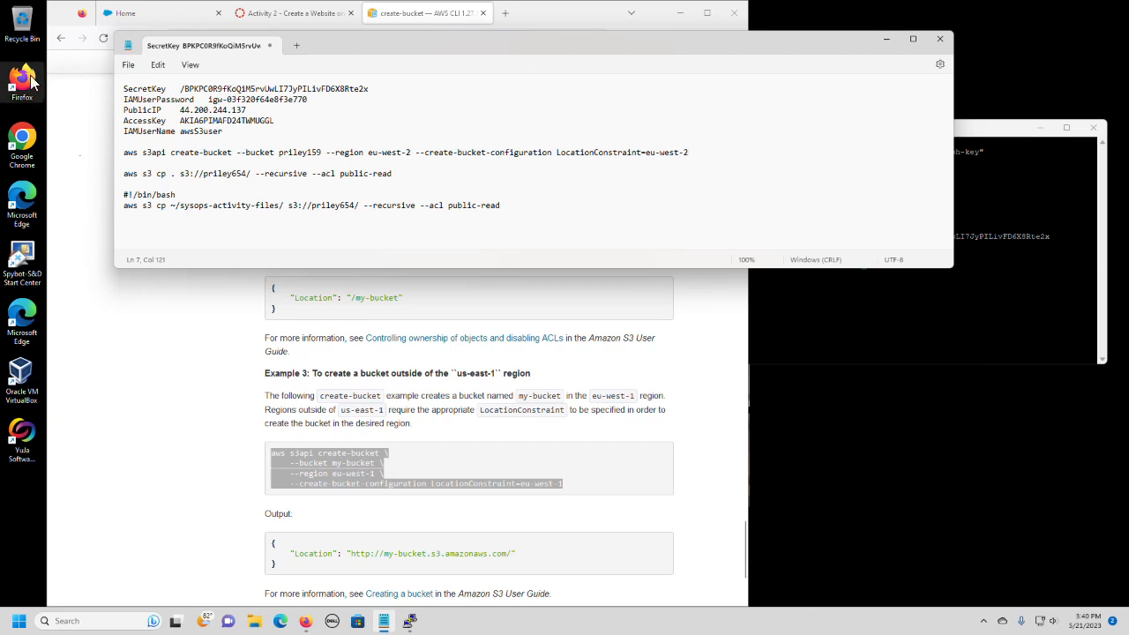
Copy the finished create-bucket command from the notes and run it in the SSH terminal to create bucket priley159 in eu-west-2.
left_click_drag(128, 153, 693, 153)
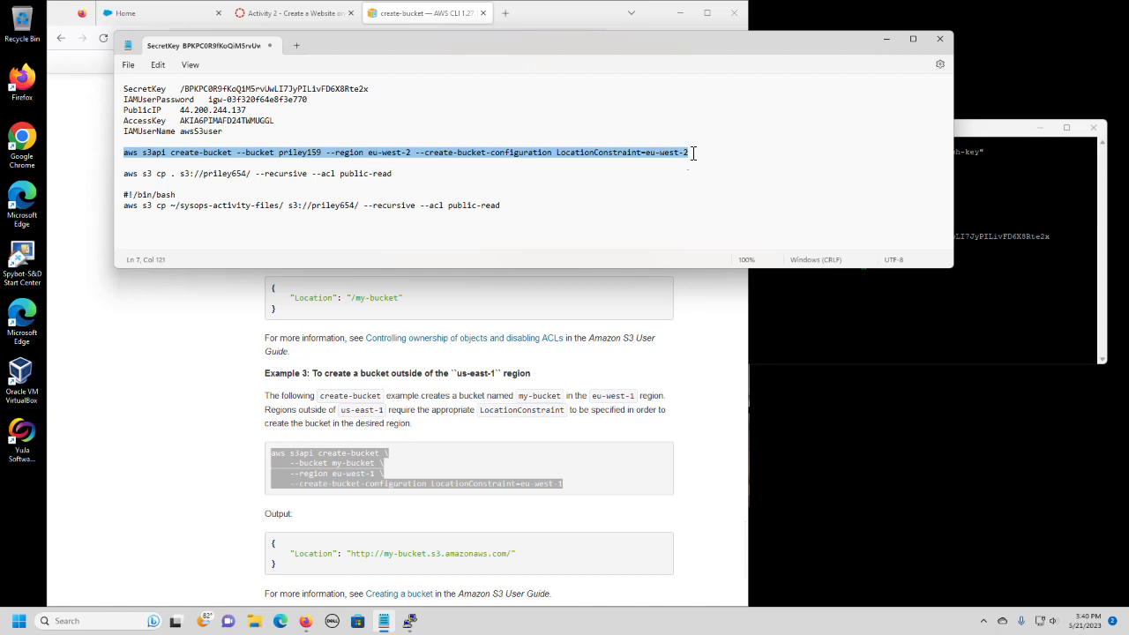
right_click(649, 157)
left_click(694, 215)
left_click(926, 329)
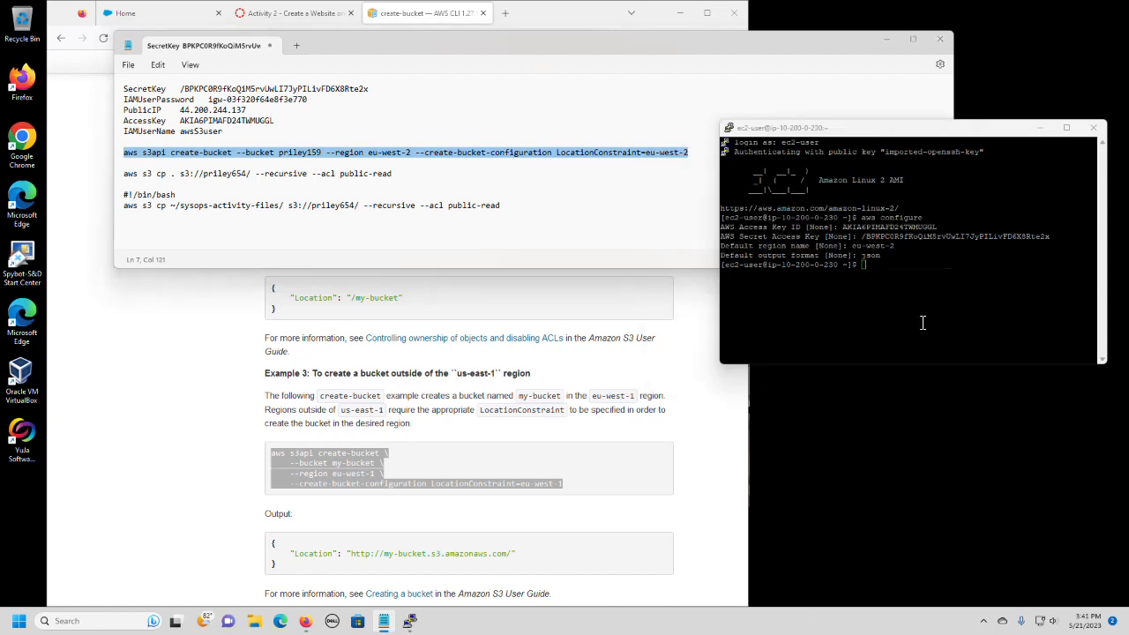
right_click(872, 271)
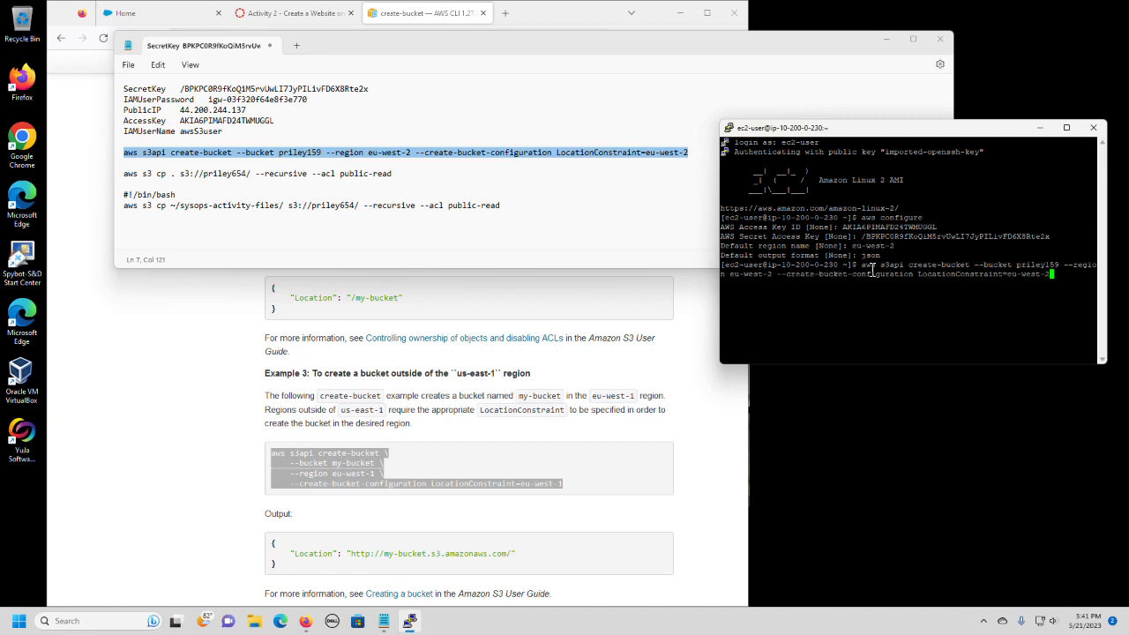
key("Return")
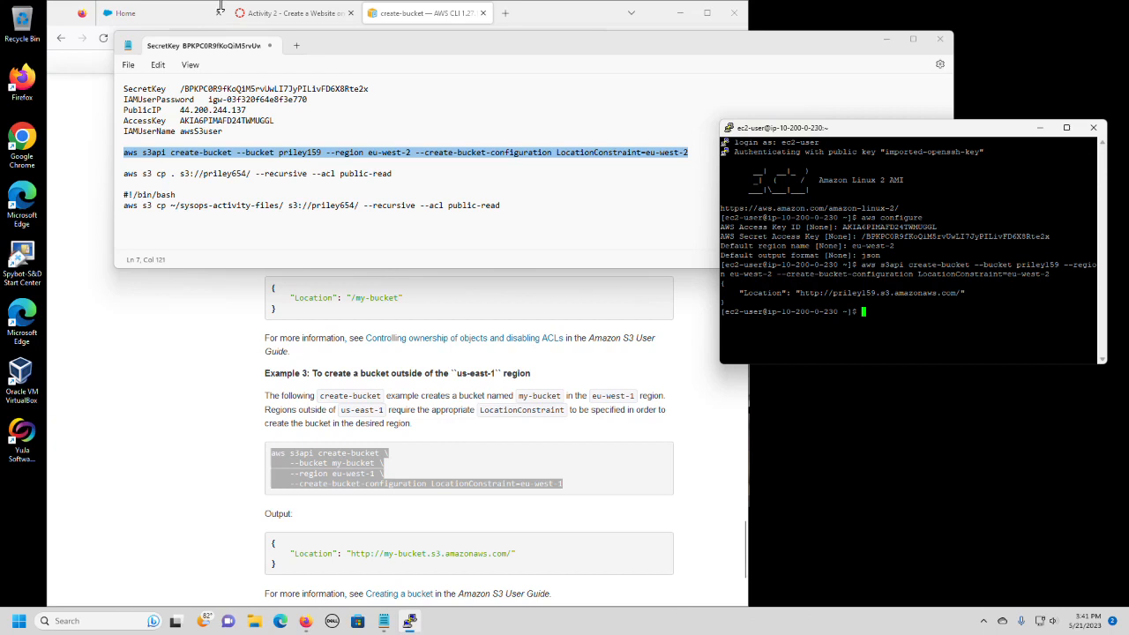
Return to the lab instructions and read Task 4, step 24, about analyzing the awsS3user IAM user.
left_click(255, 12)
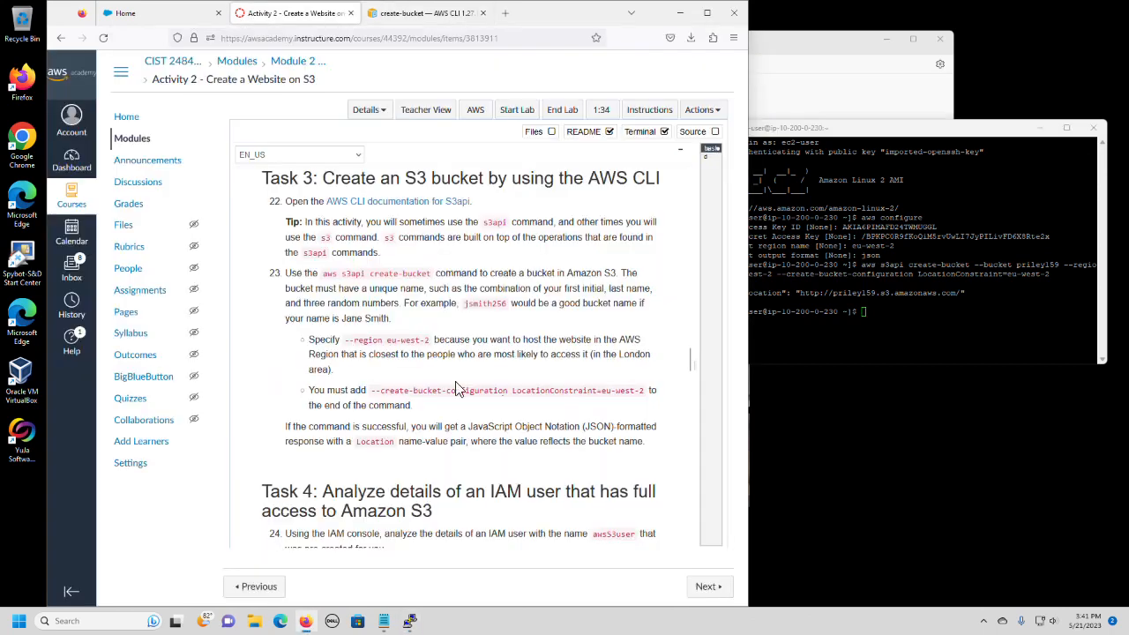
scroll(608, 390, "down", 2)
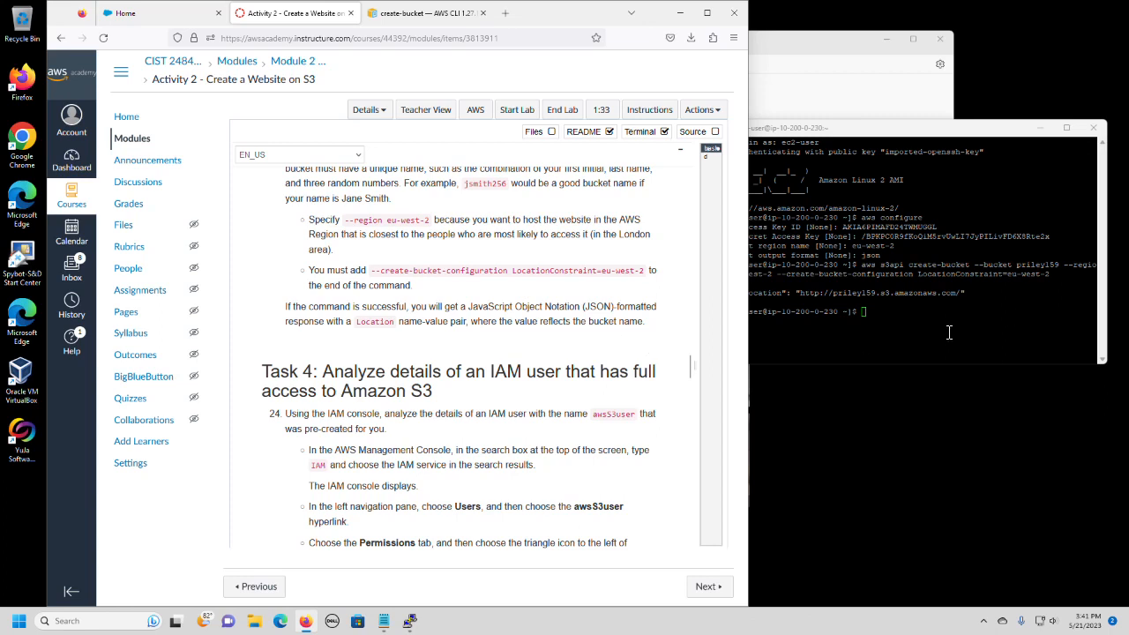
scroll(432, 352, "down", 3)
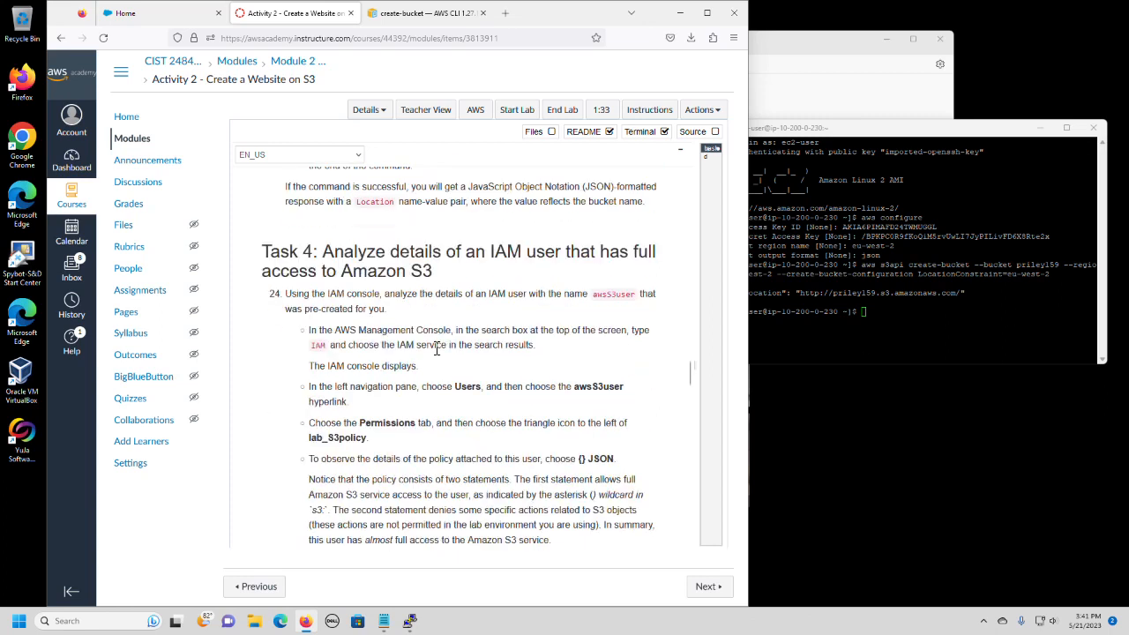
scroll(435, 349, "down", 2)
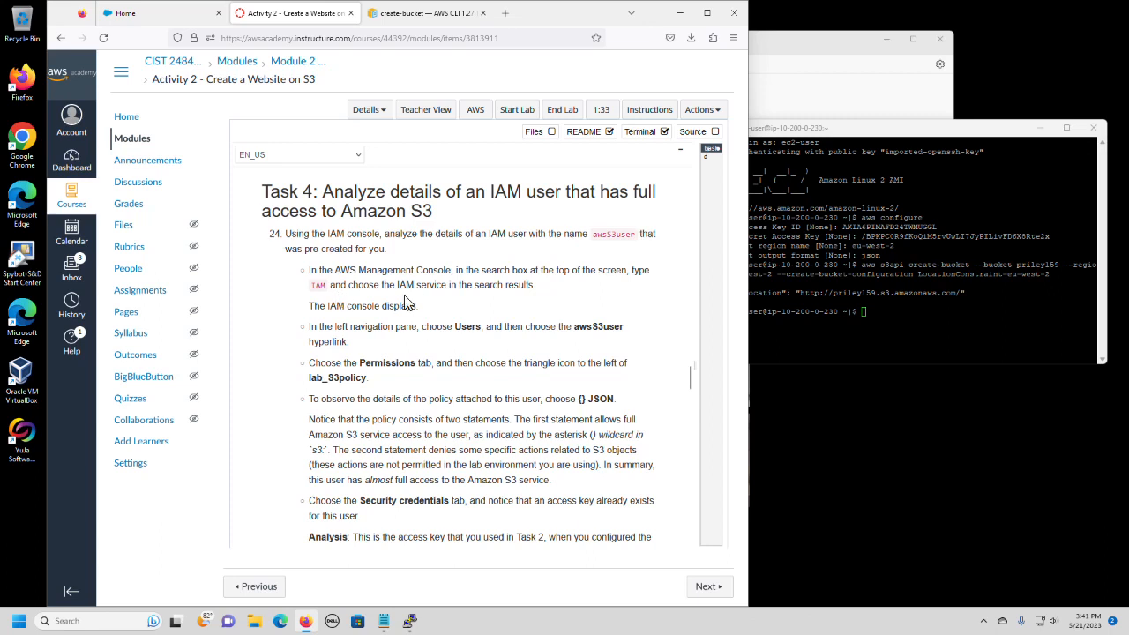
Log out of the invalid AWS sign-in session, close its page and reopen the AWS Management Console from the lab.
left_click(477, 122)
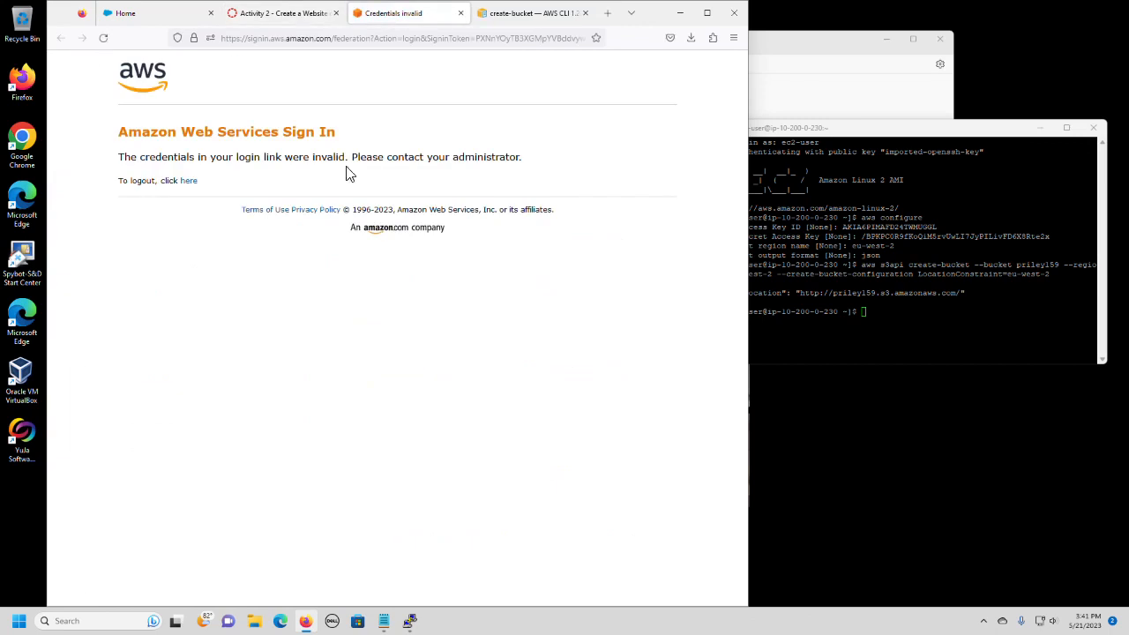
left_click(193, 188)
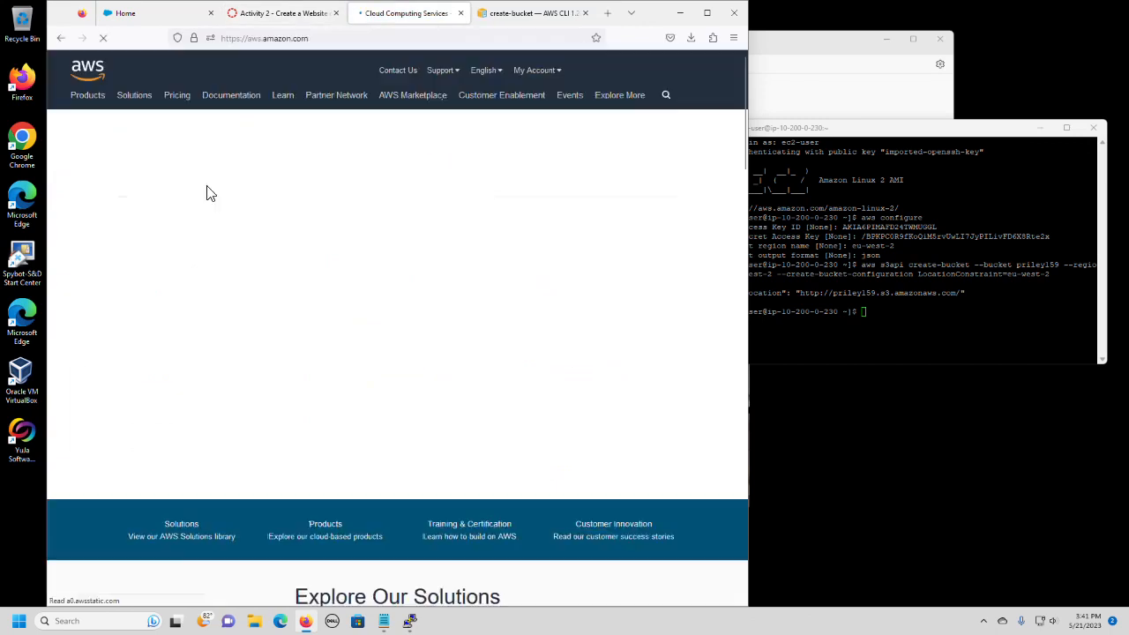
left_click(461, 13)
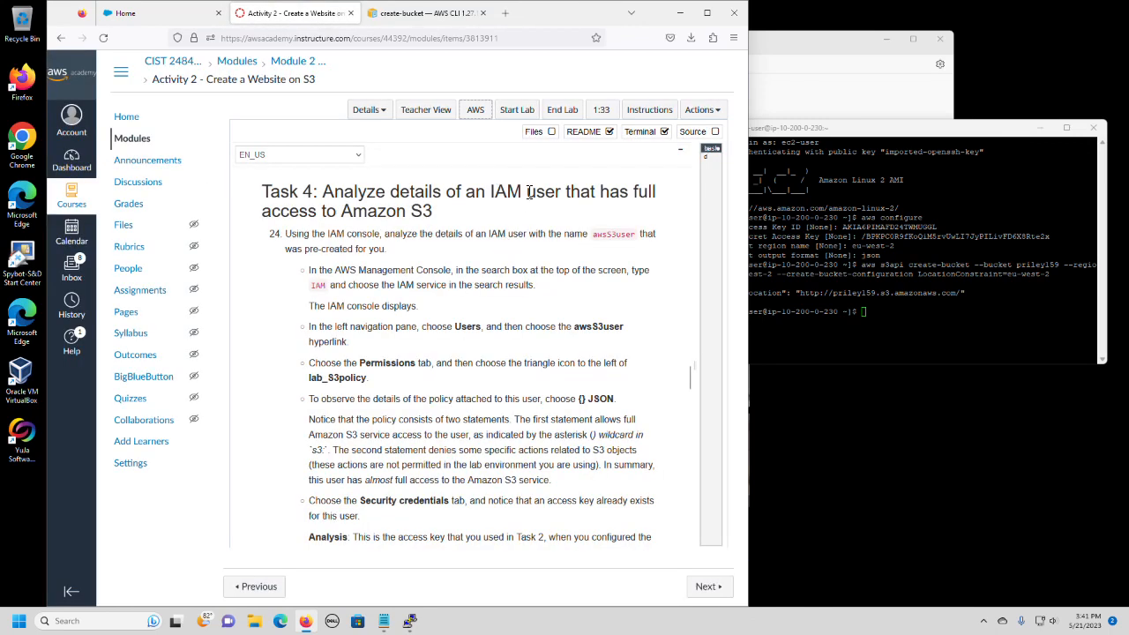
left_click(474, 113)
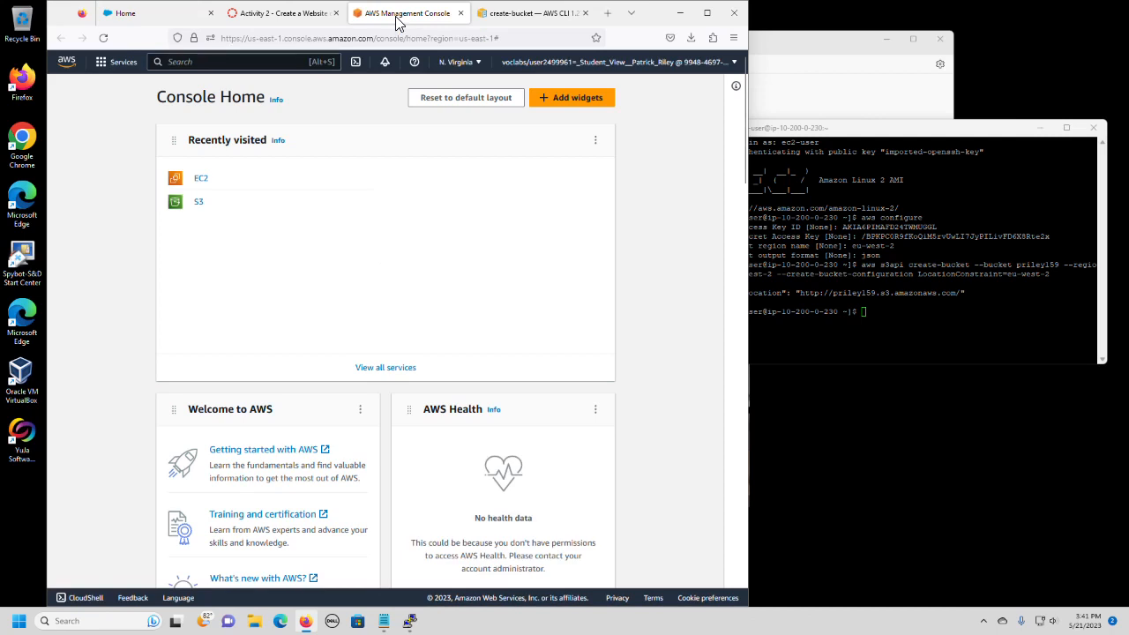
Move the AWS Management Console into its own window and arrange it side by side with the lab instructions.
left_click_drag(396, 22, 850, 40)
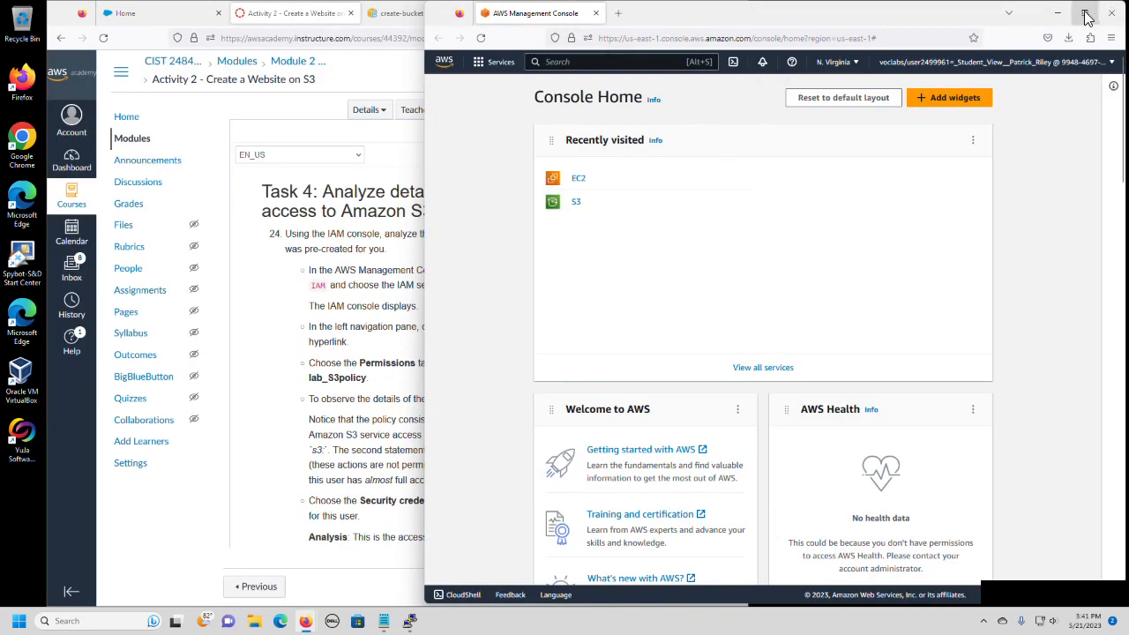
mouse_move(1087, 18)
left_click(979, 44)
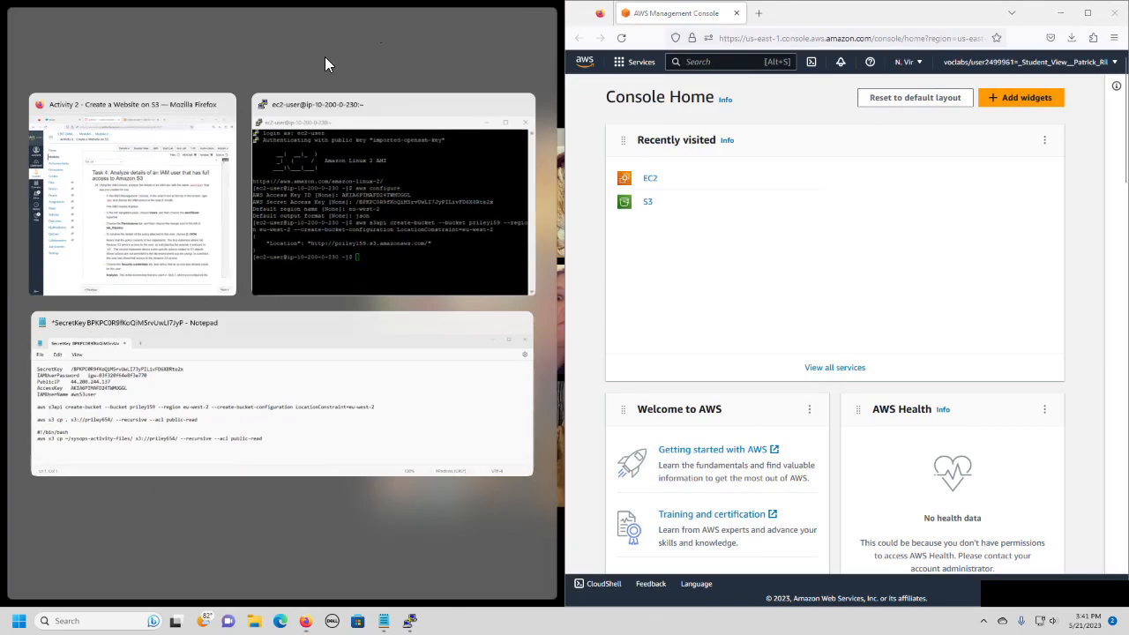
left_click(212, 161)
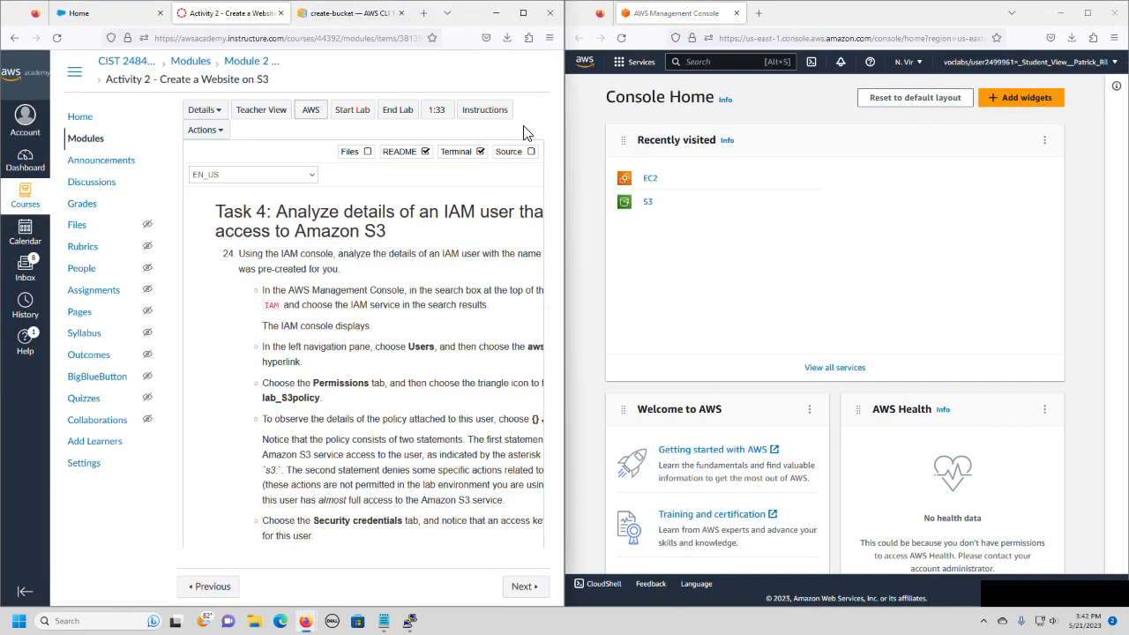
left_click_drag(563, 297, 640, 291)
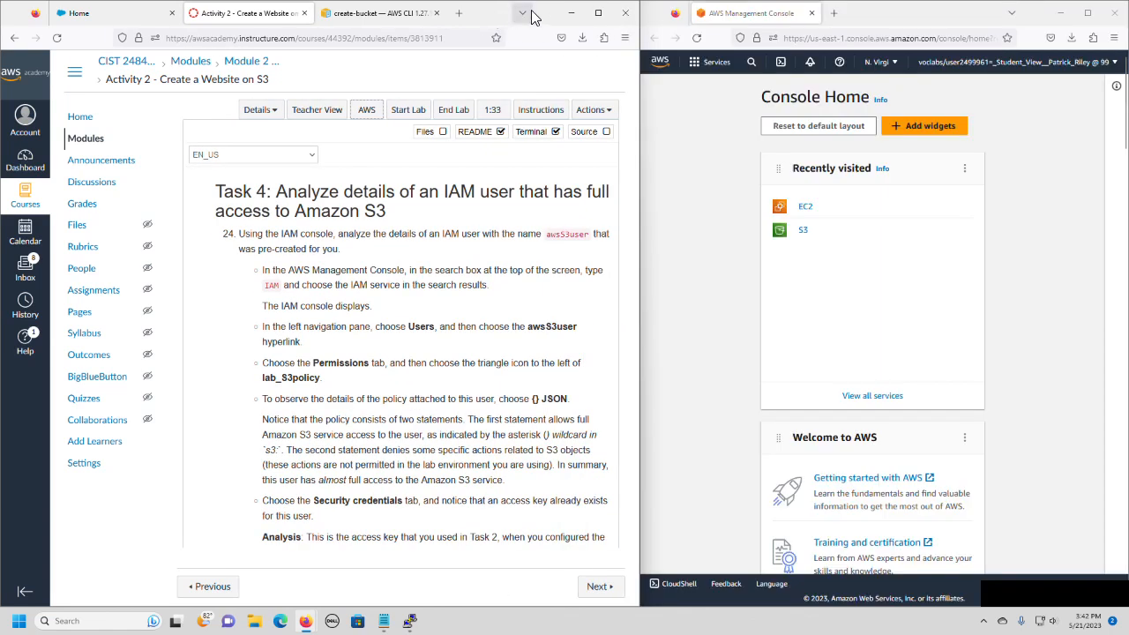
left_click_drag(552, 15, 473, 31)
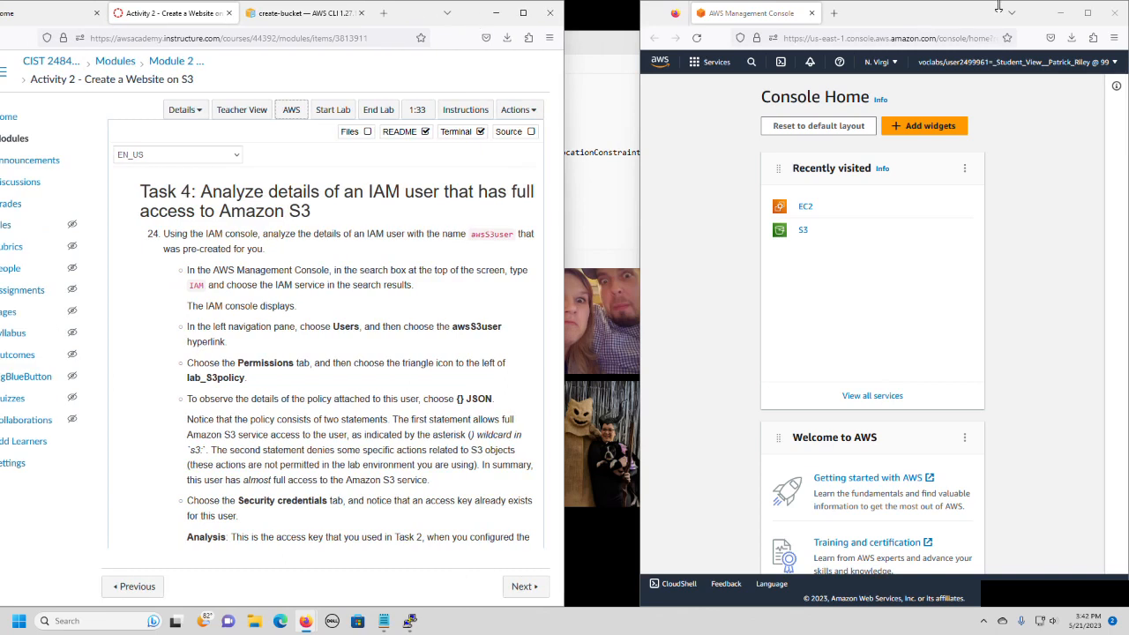
left_click_drag(926, 14, 1075, 25)
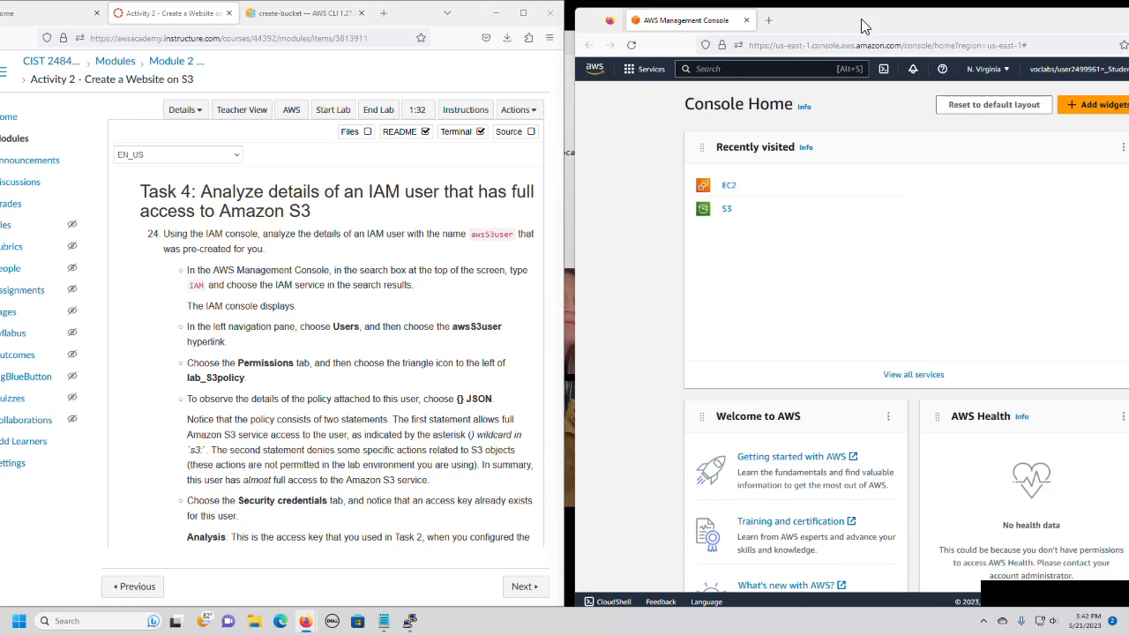
left_click_drag(863, 27, 851, 31)
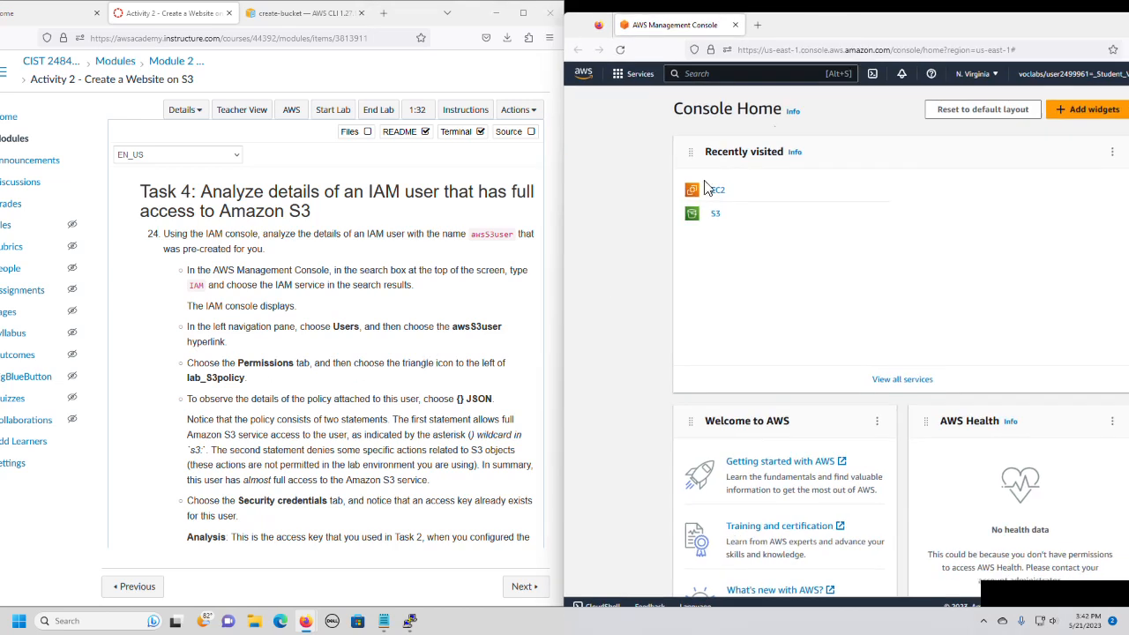
Find the IAM service, open the awsS3user details from its users list and expand the lab_S3policy permissions policy.
left_click(697, 76)
type("iam")
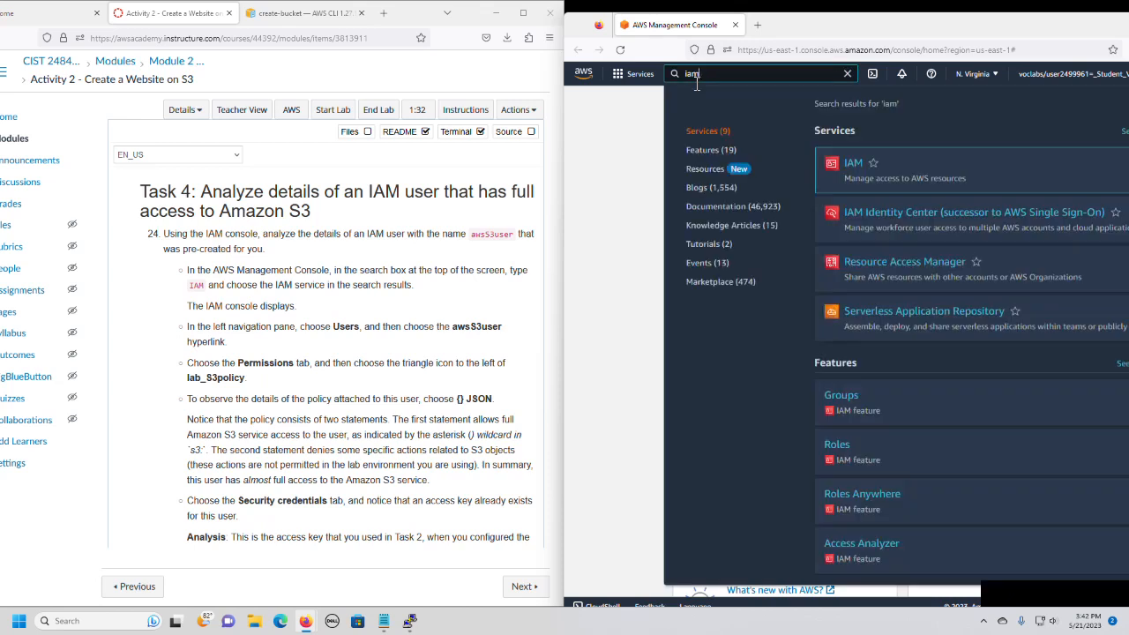
key("Return")
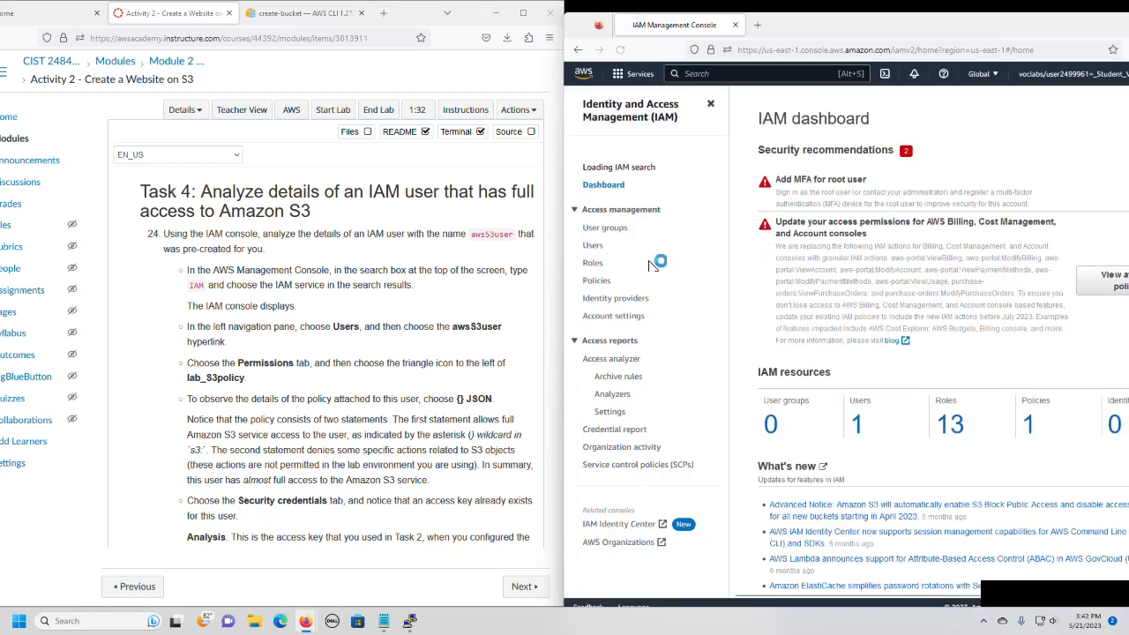
left_click(593, 251)
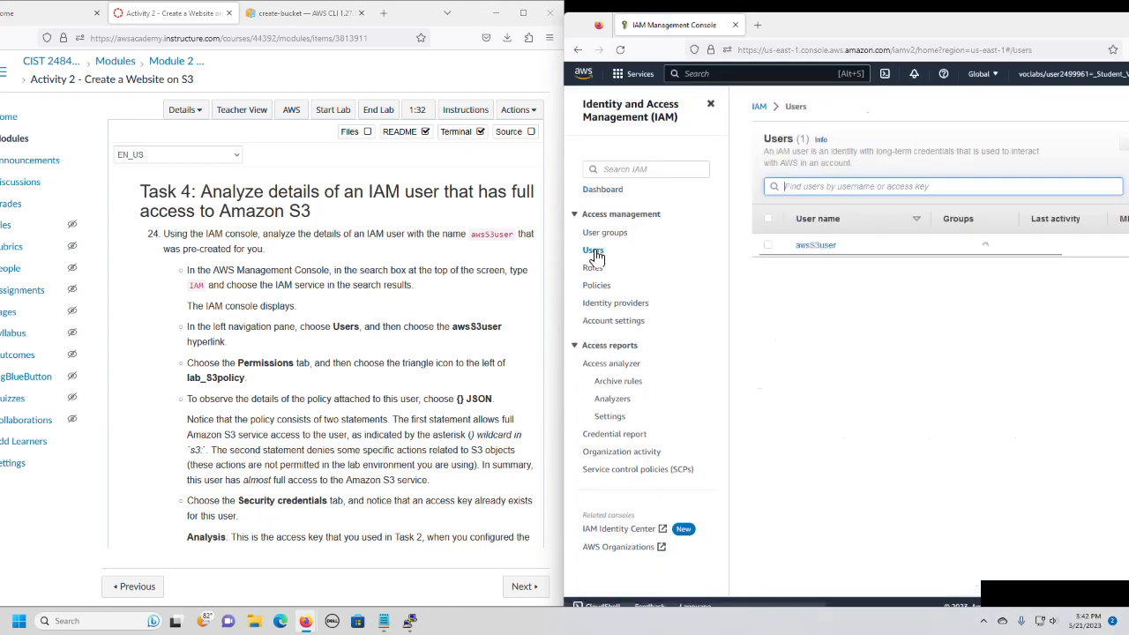
left_click(815, 247)
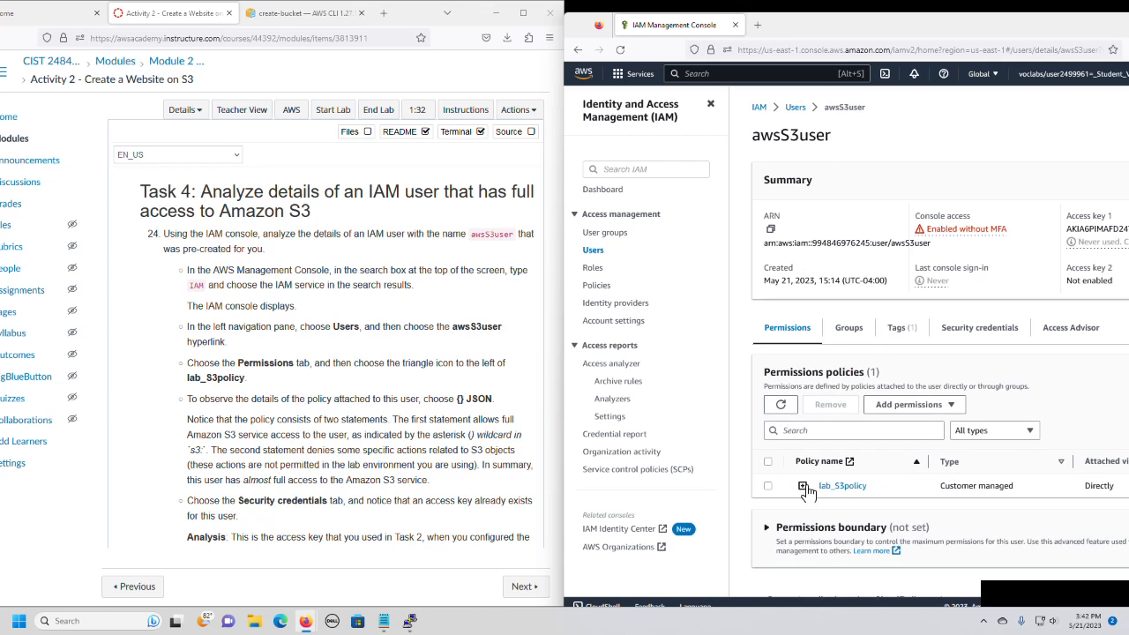
left_click(802, 486)
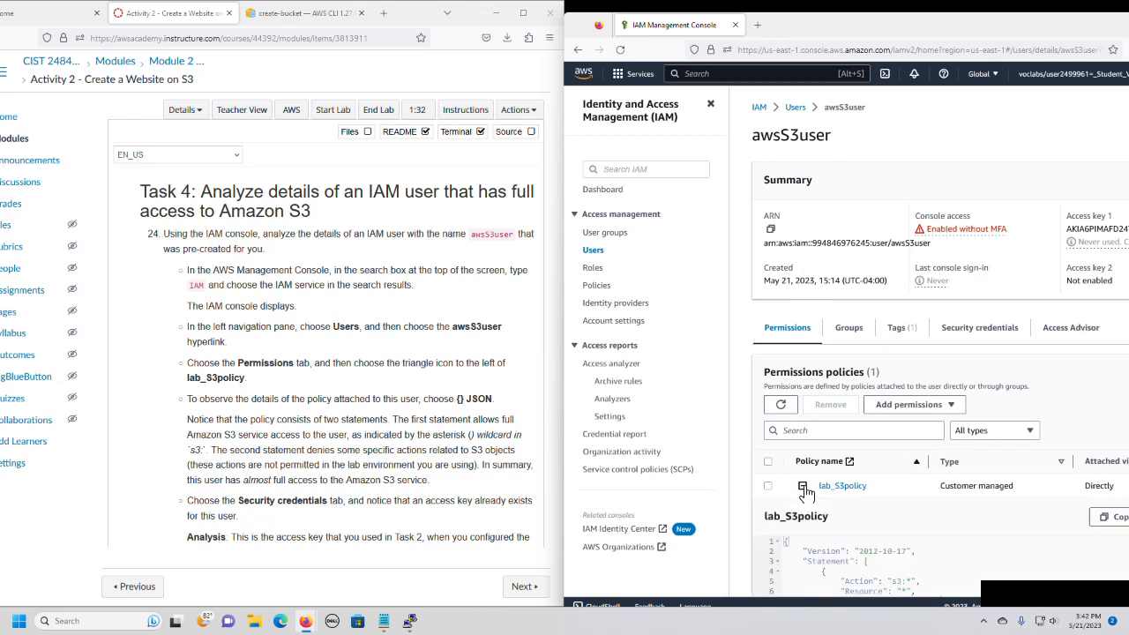
Review the lab_S3policy JSON, open awsS3user's security credentials and copy the console sign-in link.
scroll(928, 458, "down", 5)
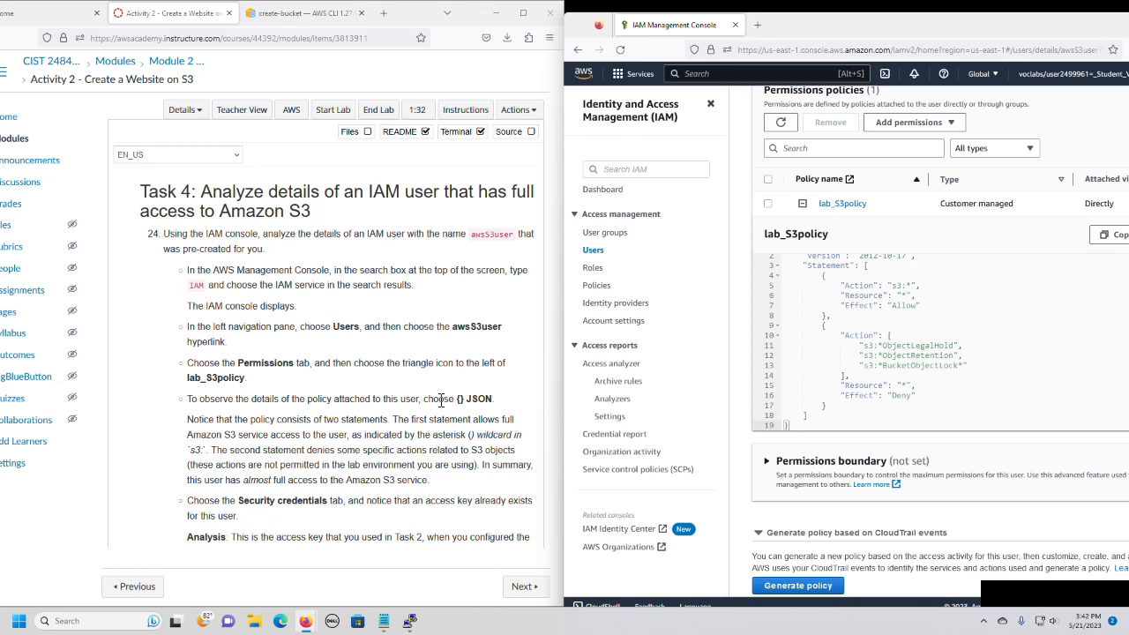
scroll(953, 229, "up", 3)
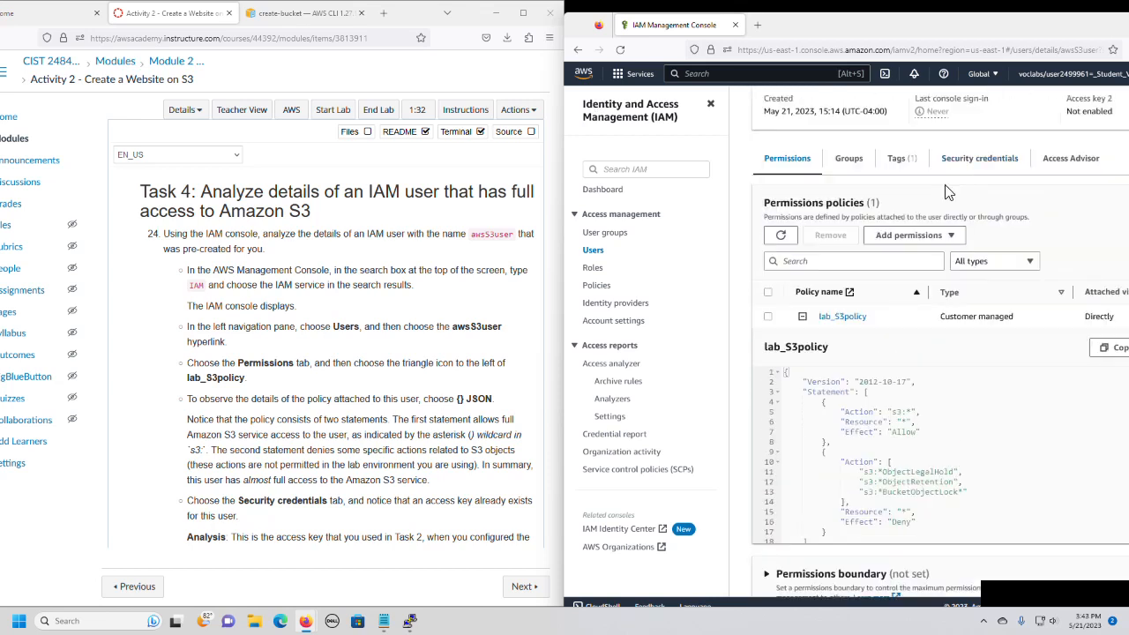
left_click(966, 167)
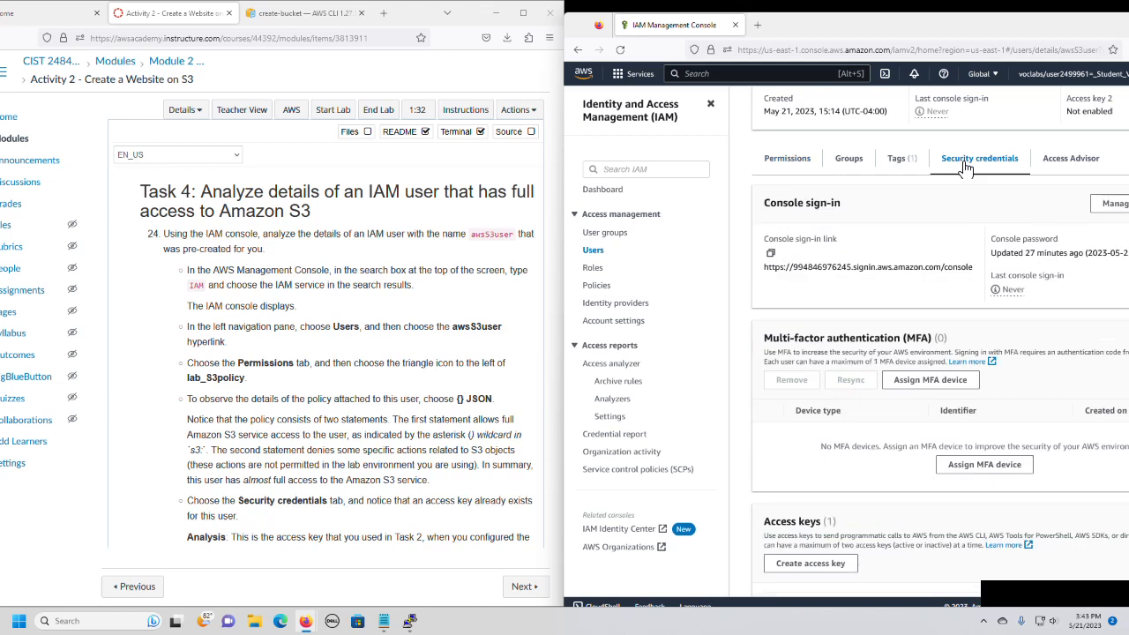
left_click(770, 255)
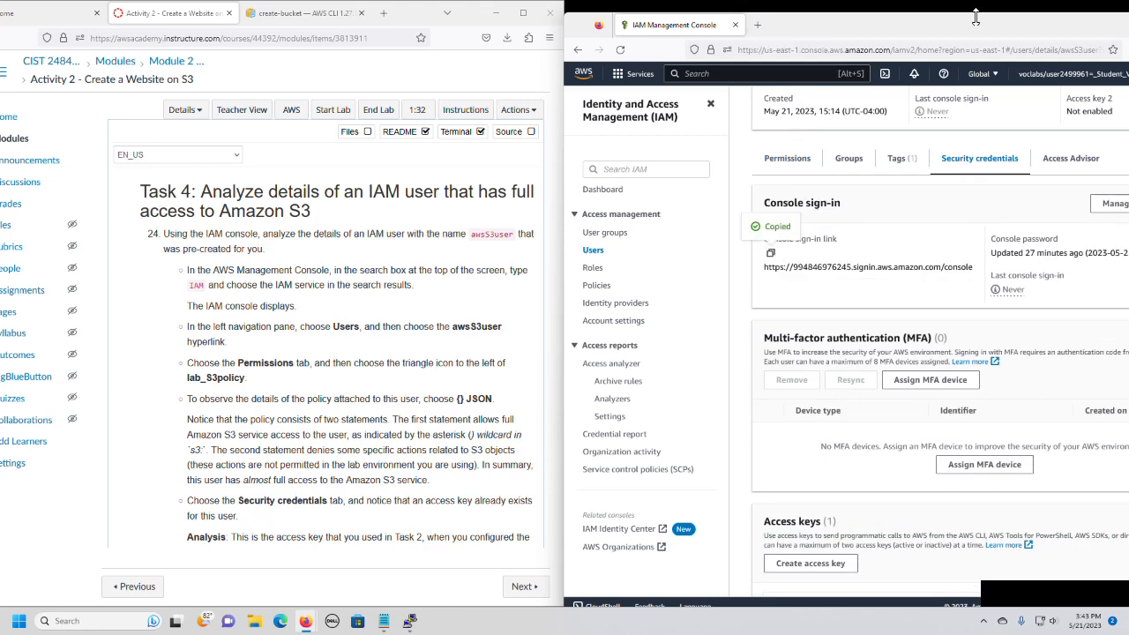
Open a new private browser window, load the copied console sign-in link and maximize the window.
left_click_drag(965, 26, 850, 24)
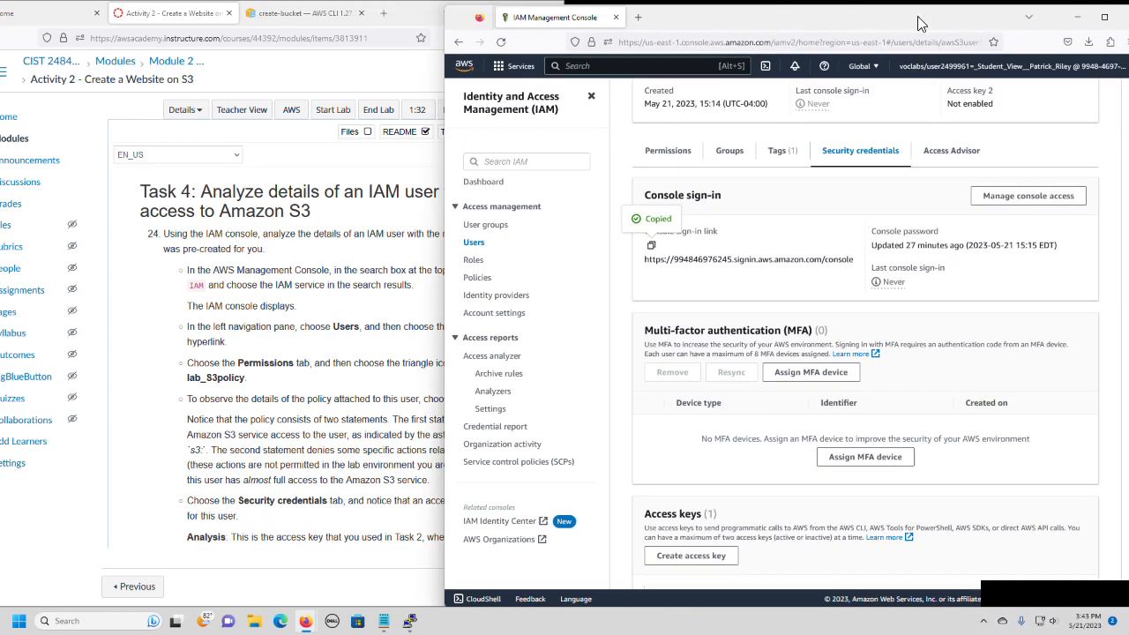
left_click_drag(919, 24, 841, 28)
left_click(1055, 51)
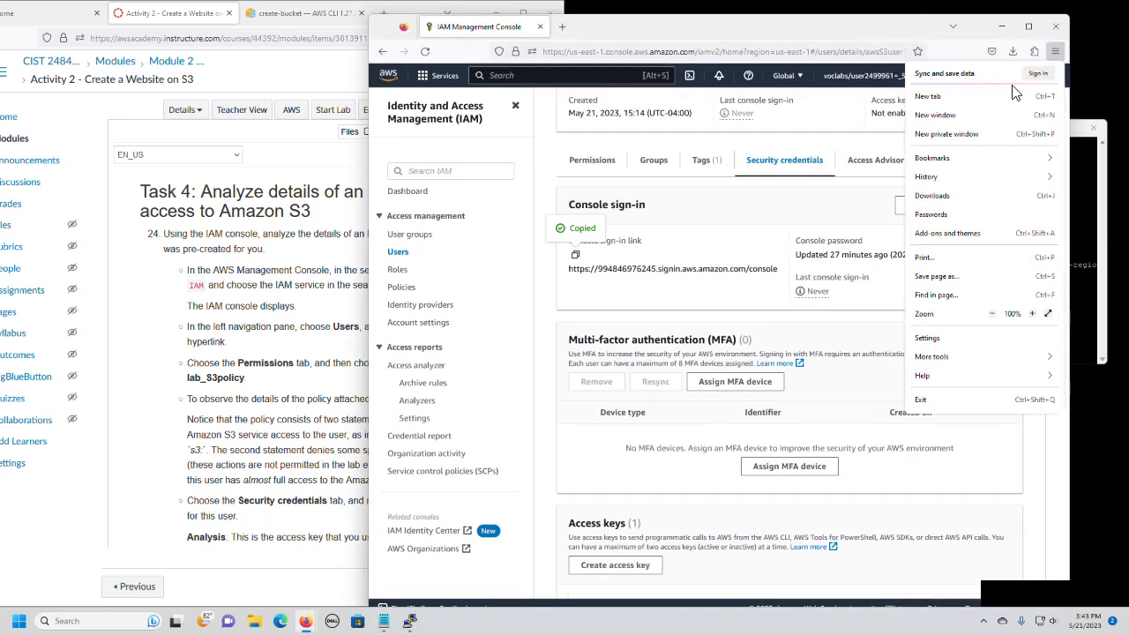
left_click(971, 133)
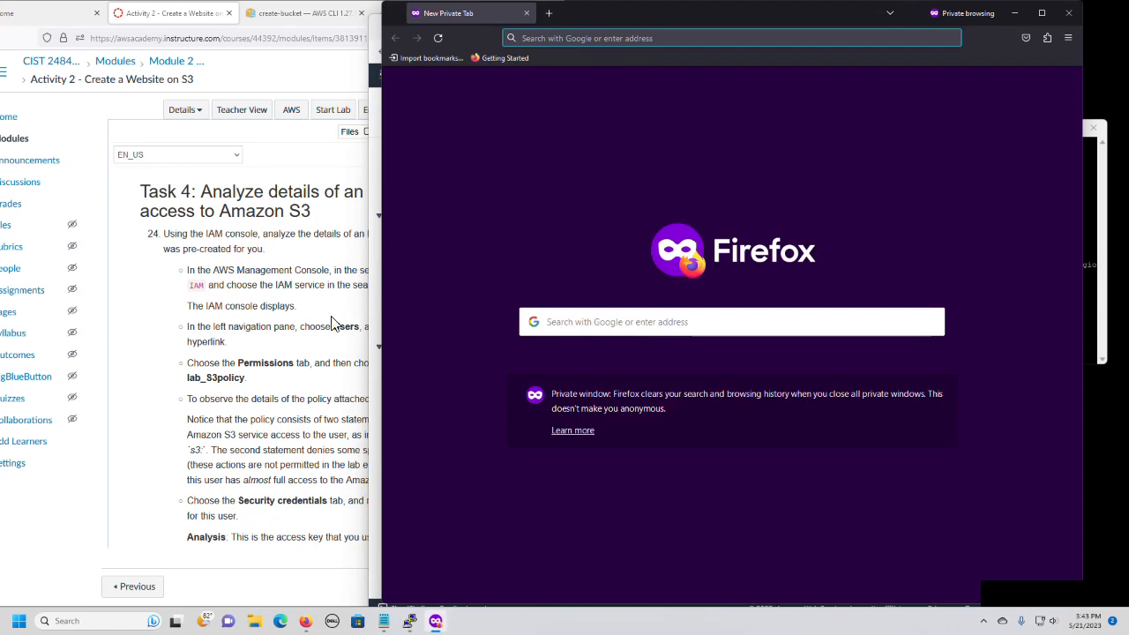
right_click(585, 38)
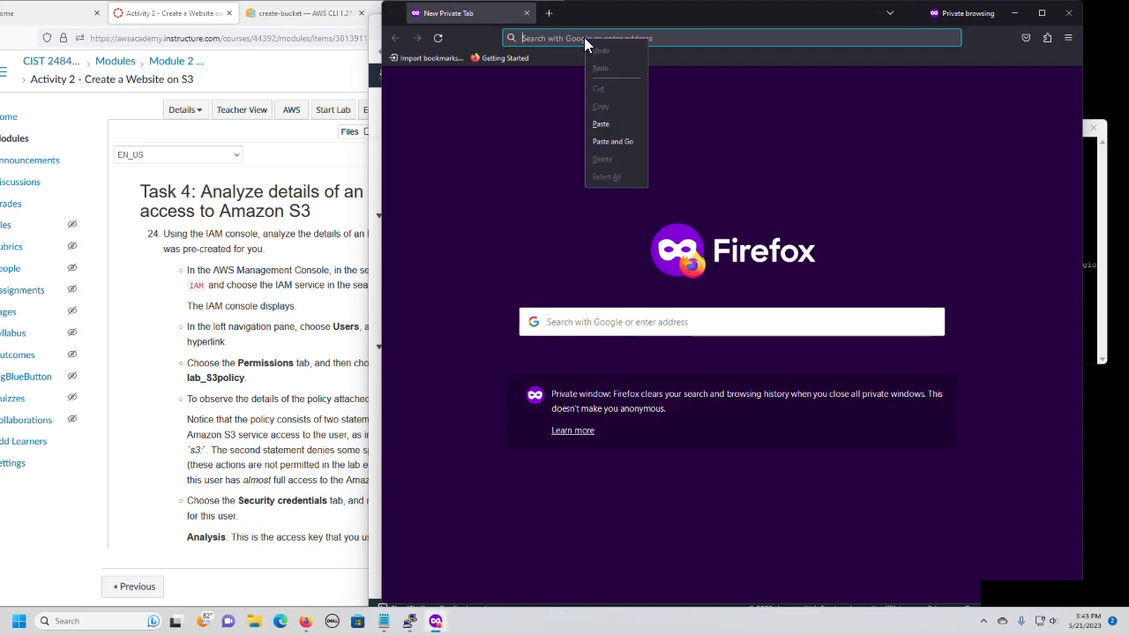
left_click(617, 142)
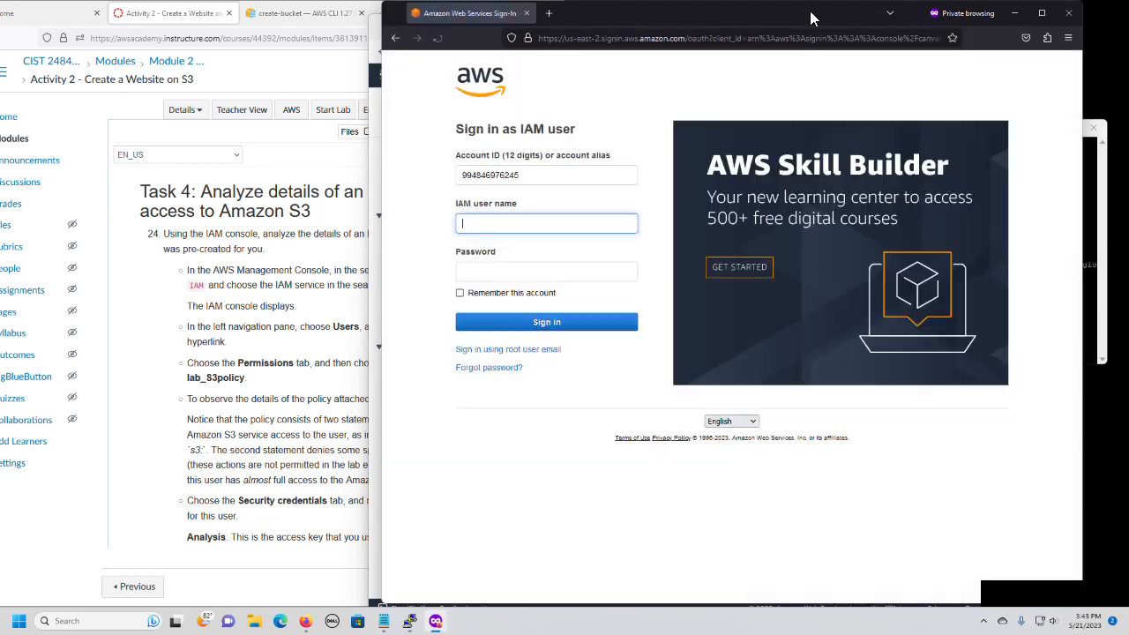
left_click_drag(811, 18, 912, 3)
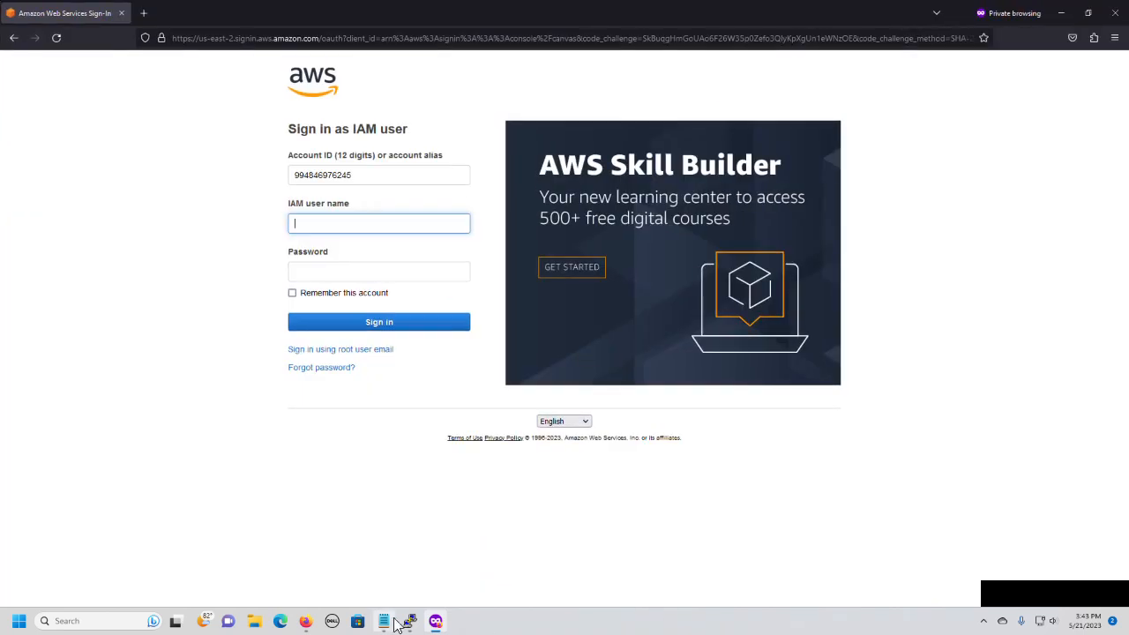
Copy the IAM user name awsS3user from the Notepad notes and paste it into the sign-in form's IAM user name field.
left_click(384, 623)
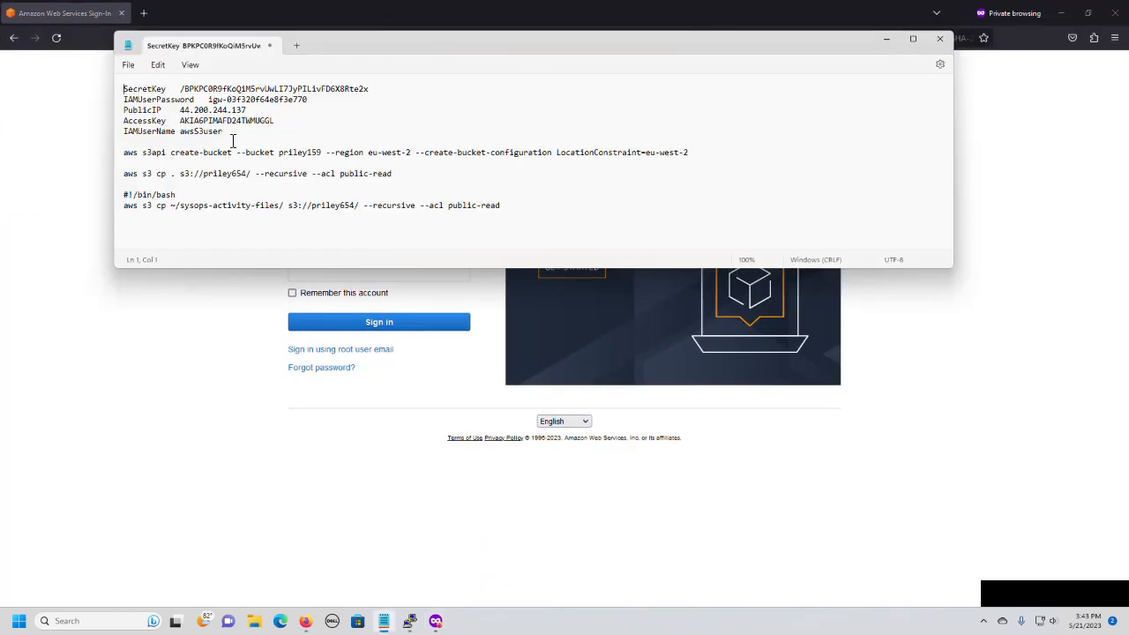
left_click_drag(197, 135, 223, 134)
right_click(204, 138)
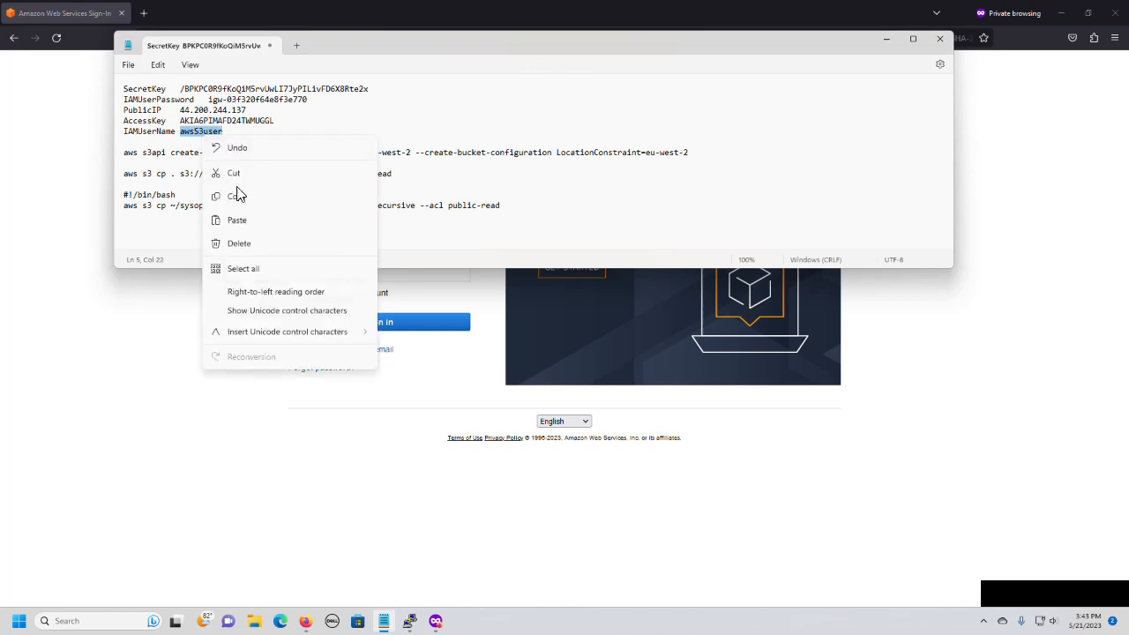
left_click(236, 196)
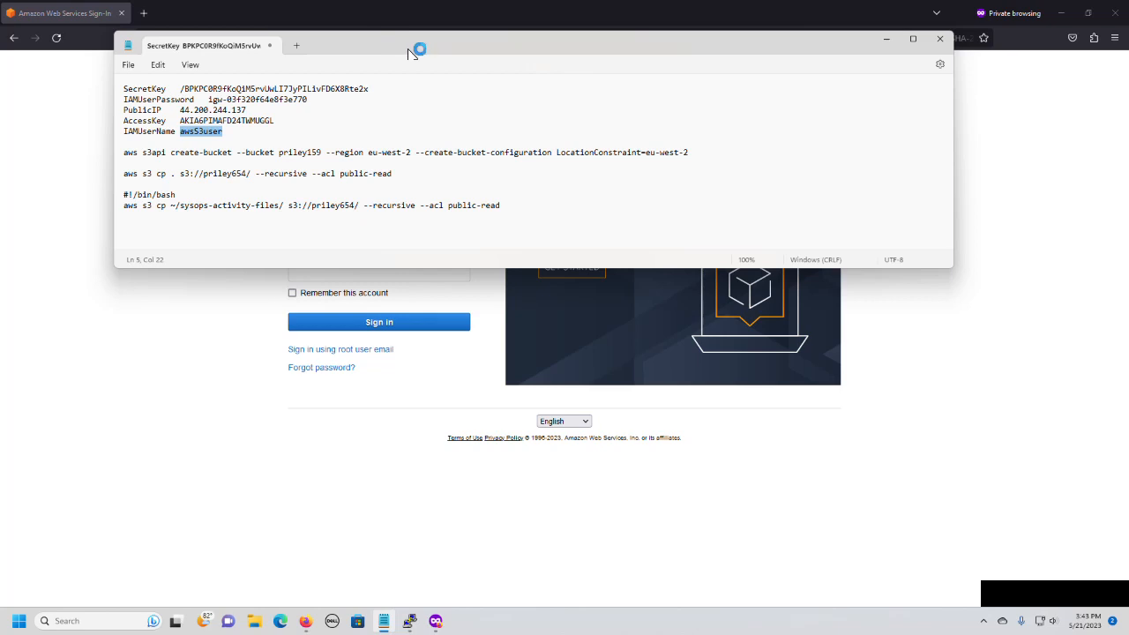
left_click(126, 461)
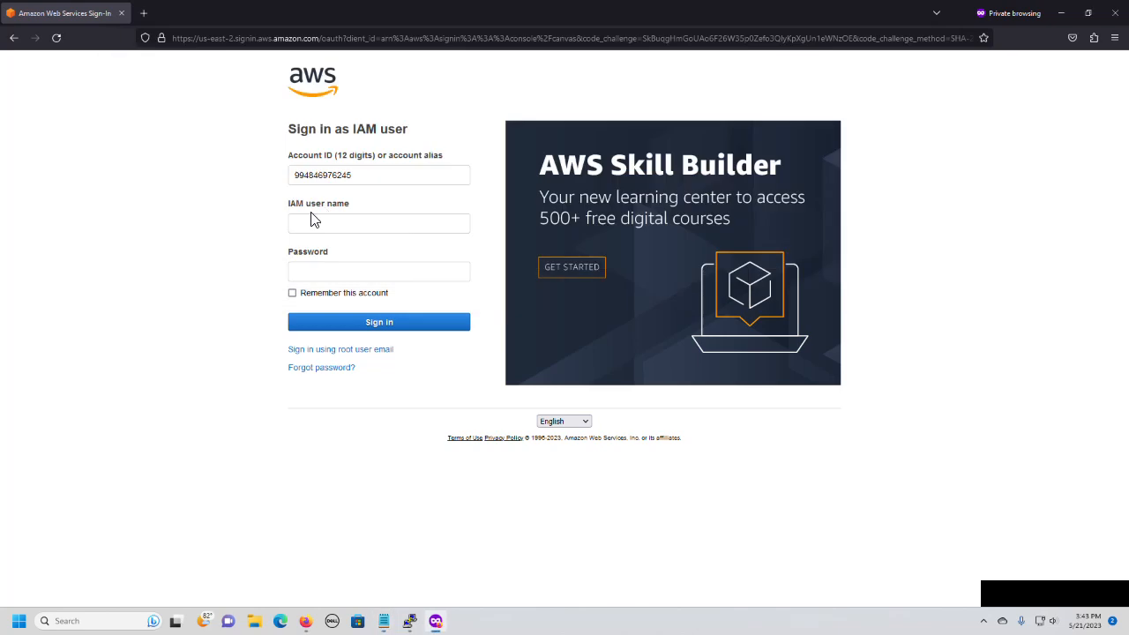
right_click(310, 216)
left_click(305, 223)
right_click(305, 223)
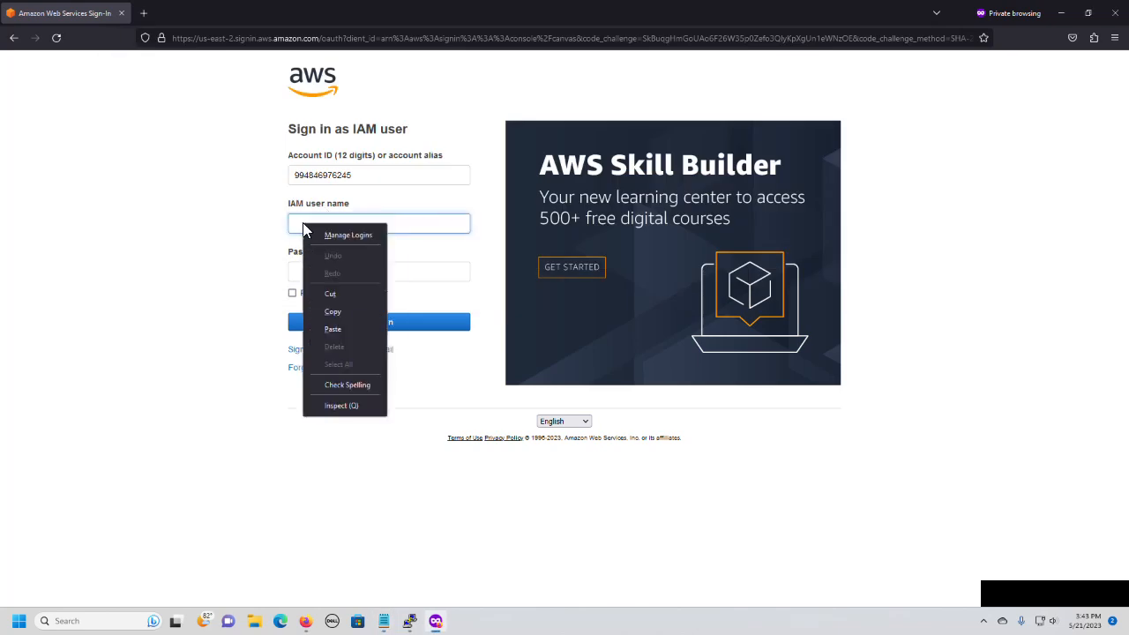
left_click(363, 333)
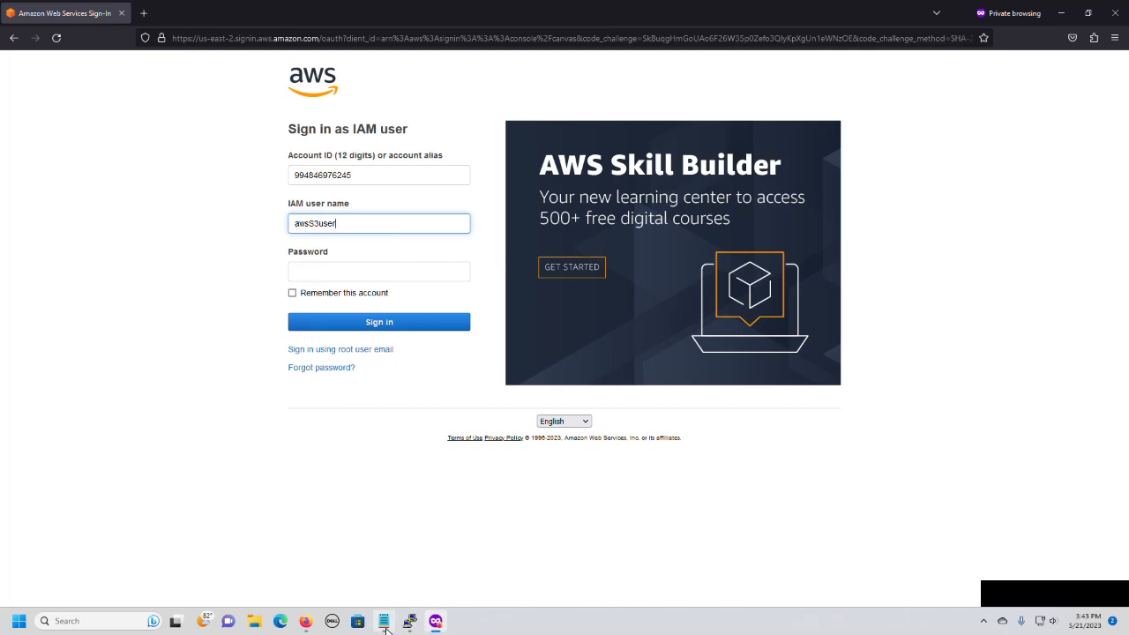
Return to the Notepad notes and select the IAM user password value for copying.
left_click(384, 621)
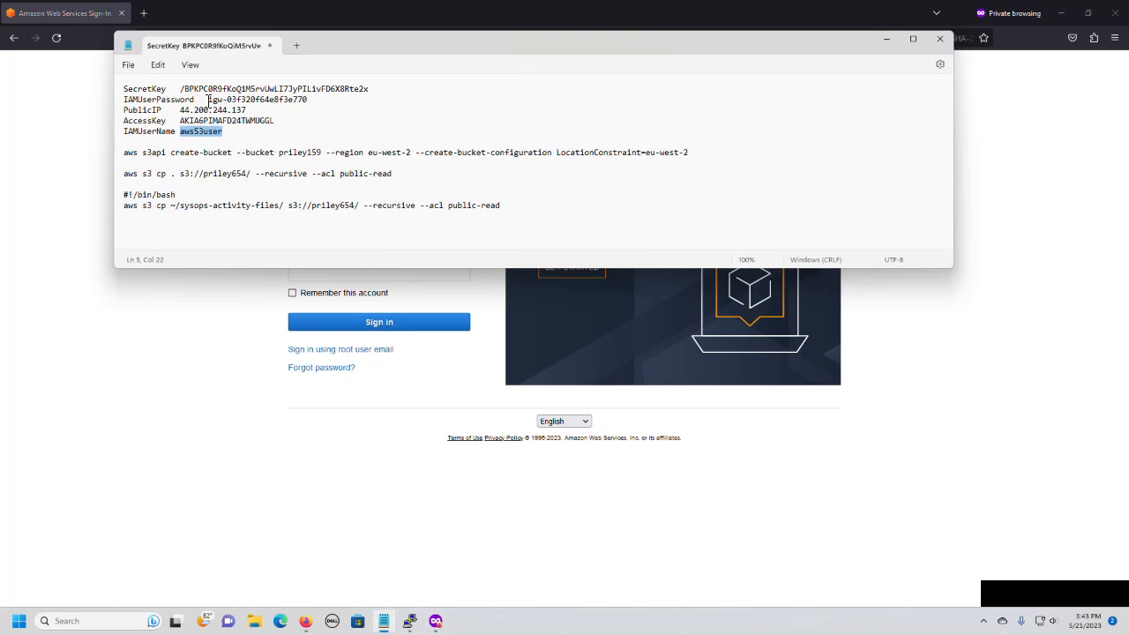
left_click_drag(208, 100, 314, 99)
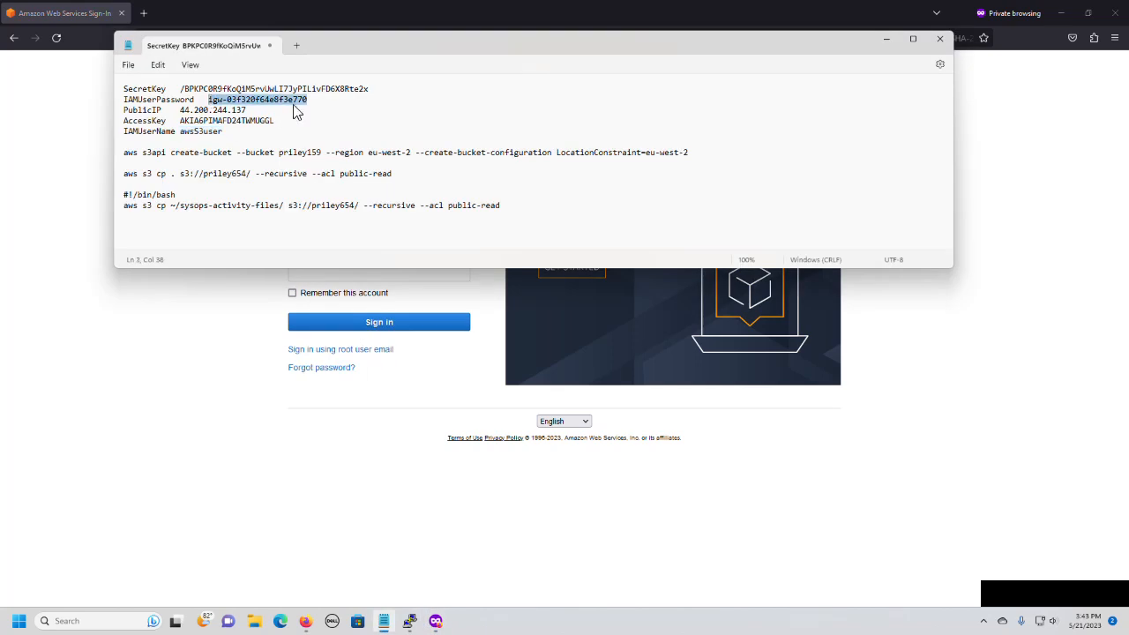
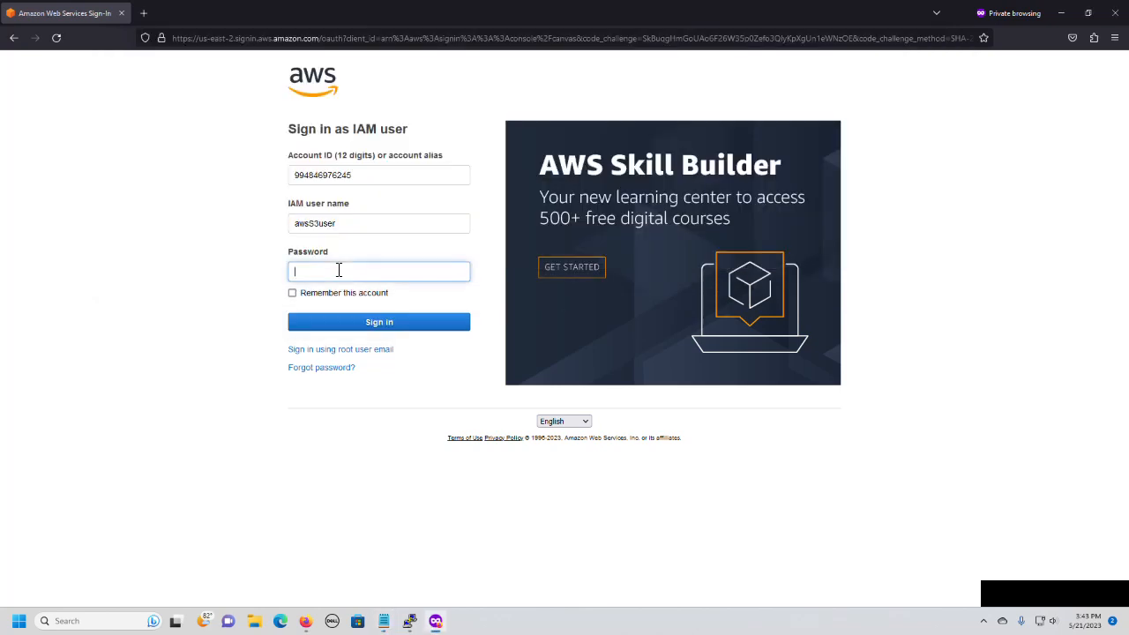
Paste the copied IAM user password into the password field and sign in to the AWS console.
right_click(339, 270)
left_click(380, 392)
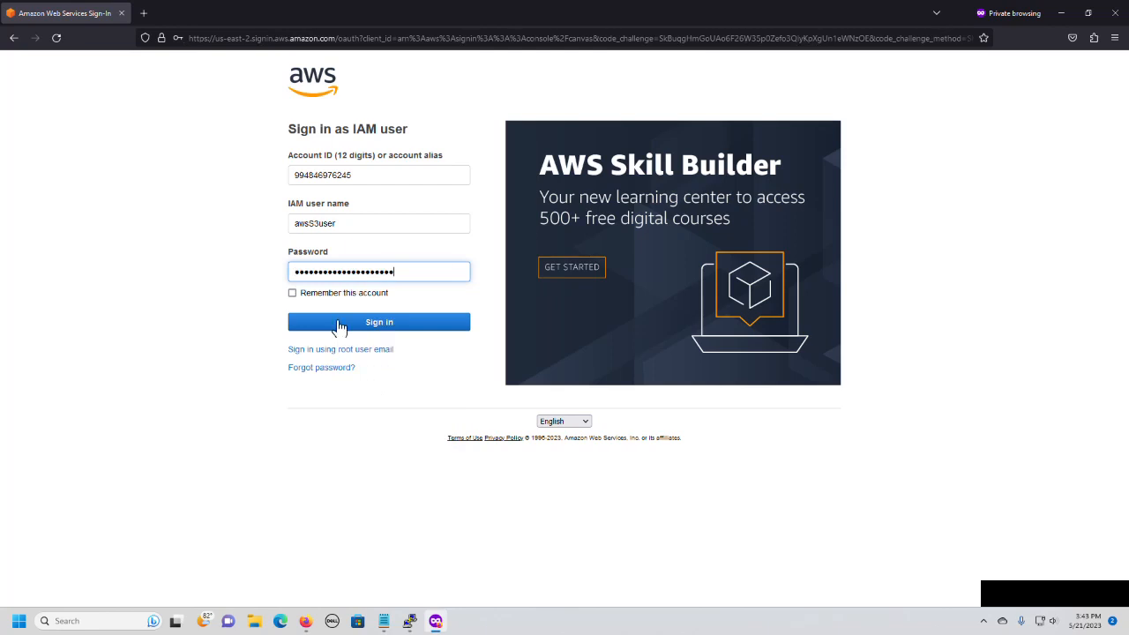
left_click(327, 325)
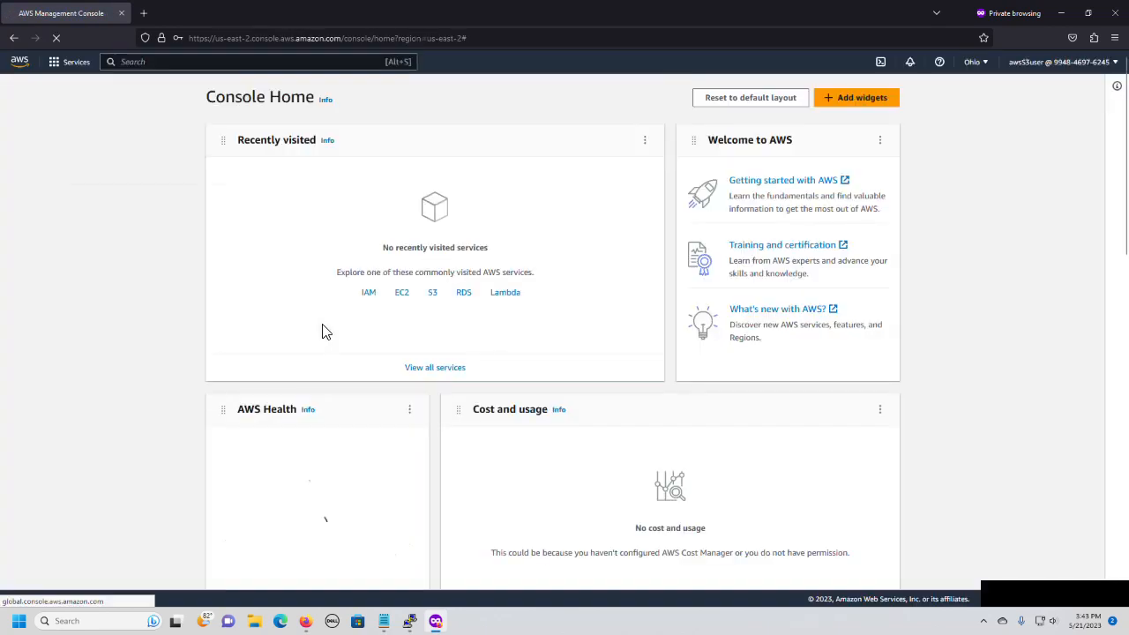
Dismiss the introductory tips about console settings and resource search on Console Home.
left_click(197, 166)
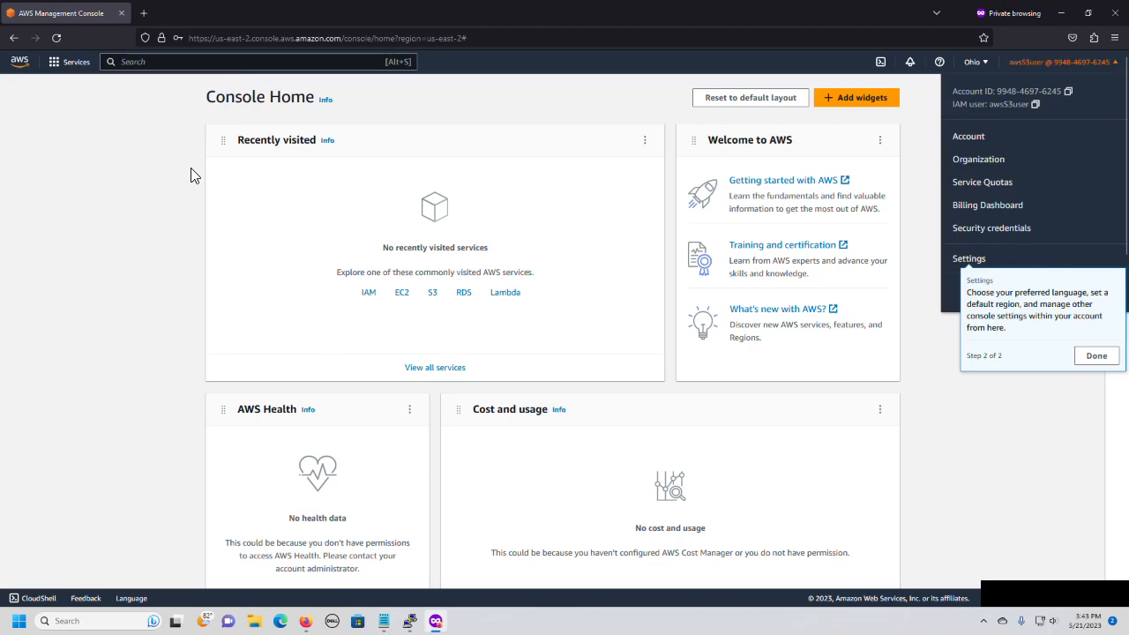
left_click(1098, 358)
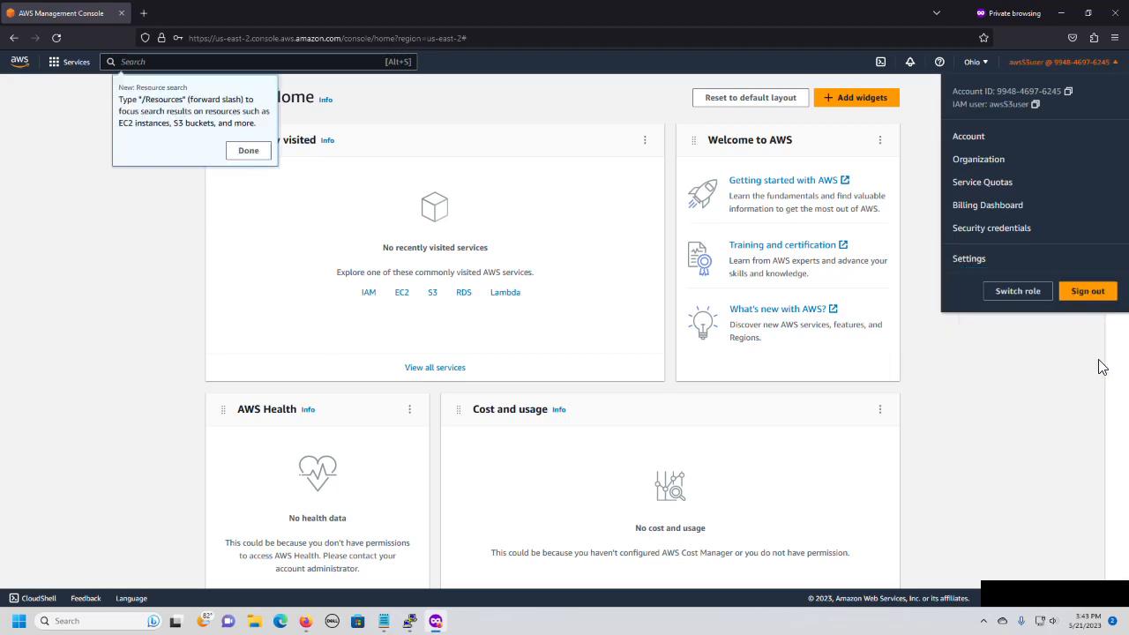
left_click(249, 151)
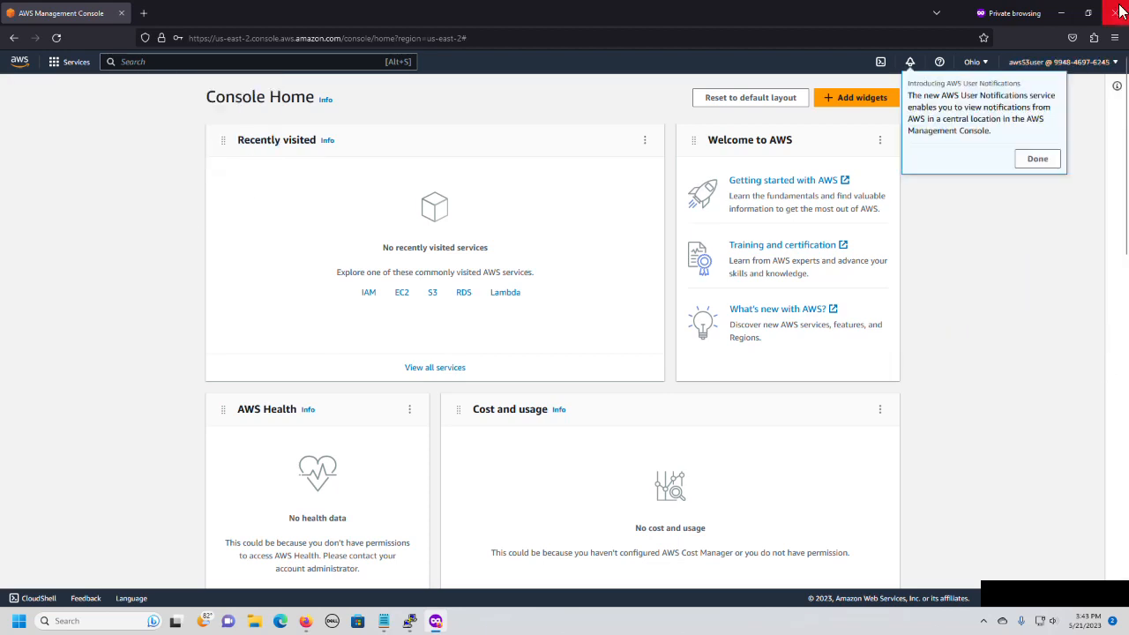
Arrange the lab instructions and the private console window side by side, giving the instructions slightly more width.
mouse_move(1089, 12)
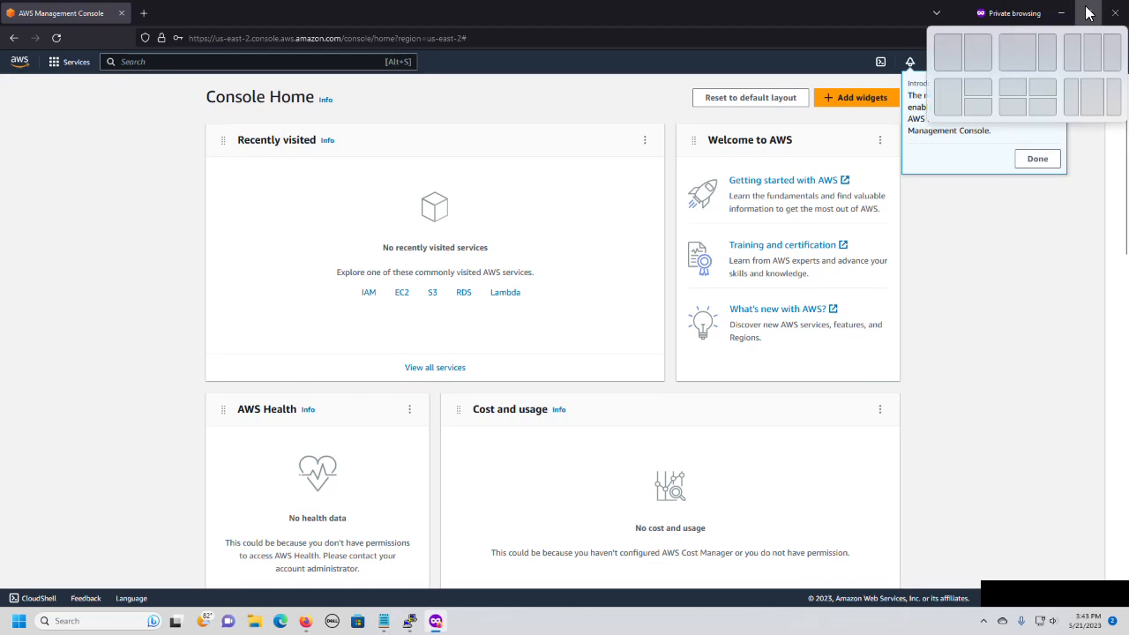
left_click(983, 61)
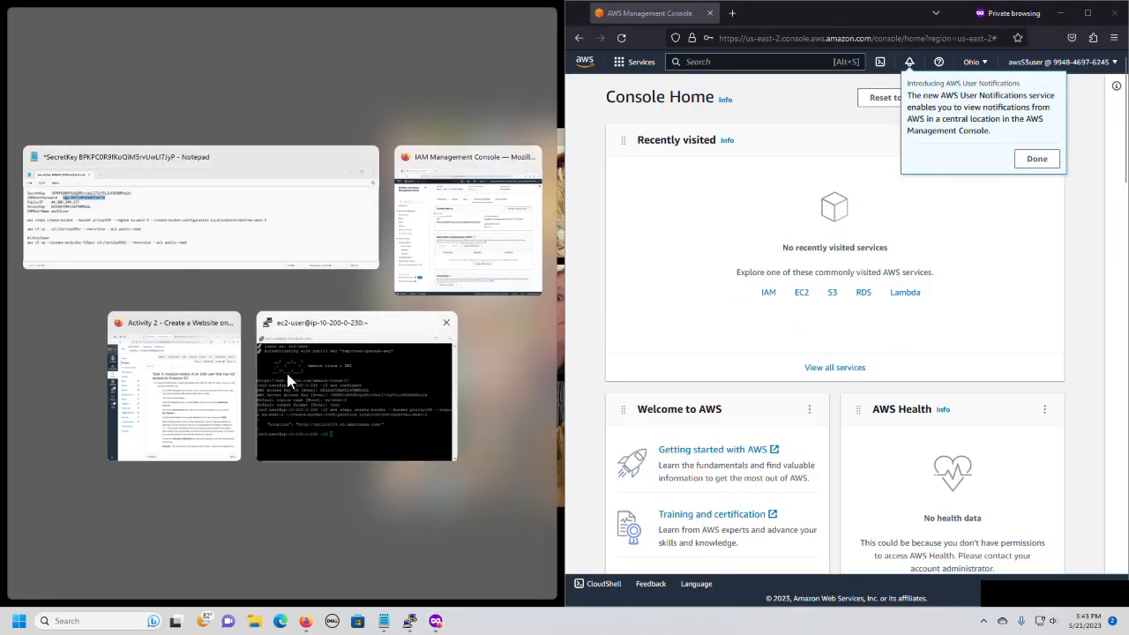
left_click(209, 416)
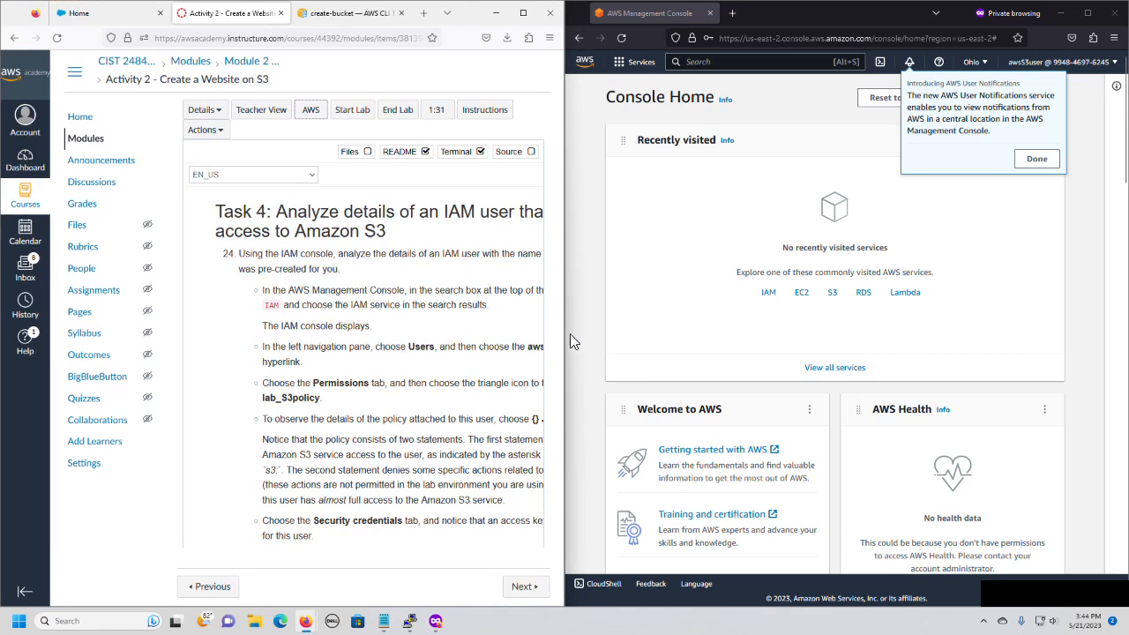
left_click_drag(567, 336, 617, 336)
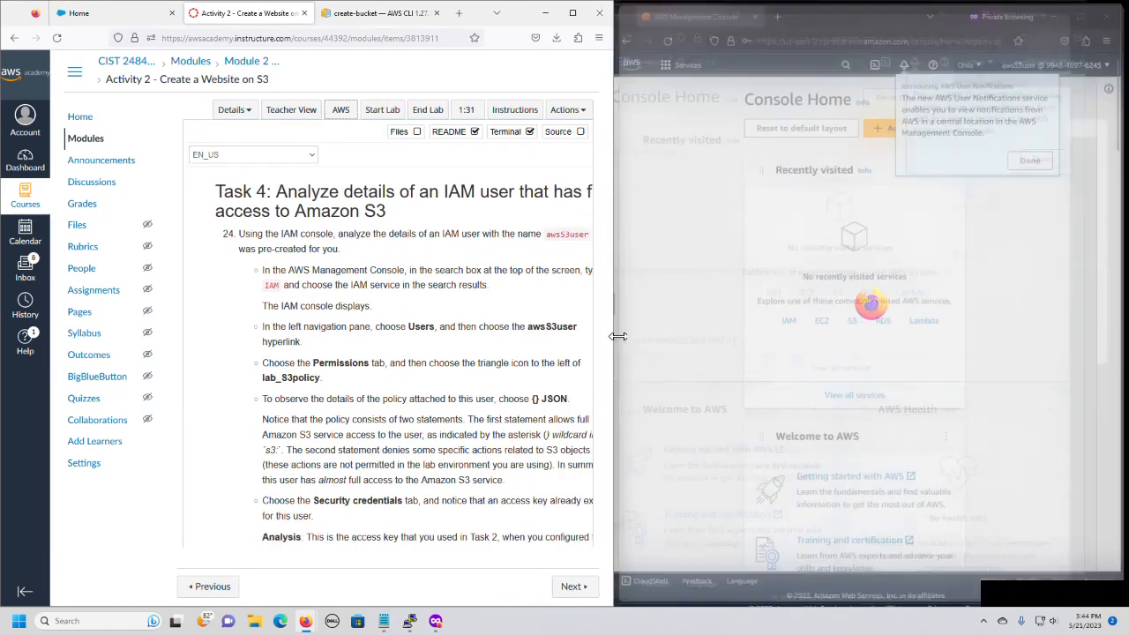
Read the lab instructions through items 27 and 28, and dismiss the AWS User Notifications tip in the console.
scroll(447, 363, "down", 3)
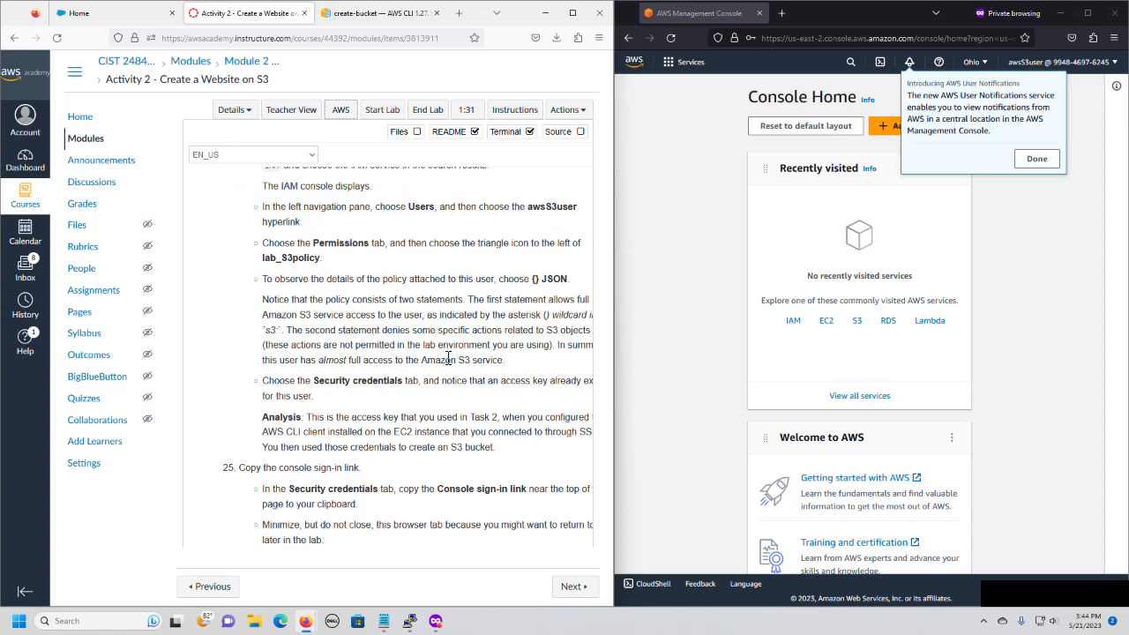
scroll(447, 360, "down", 5)
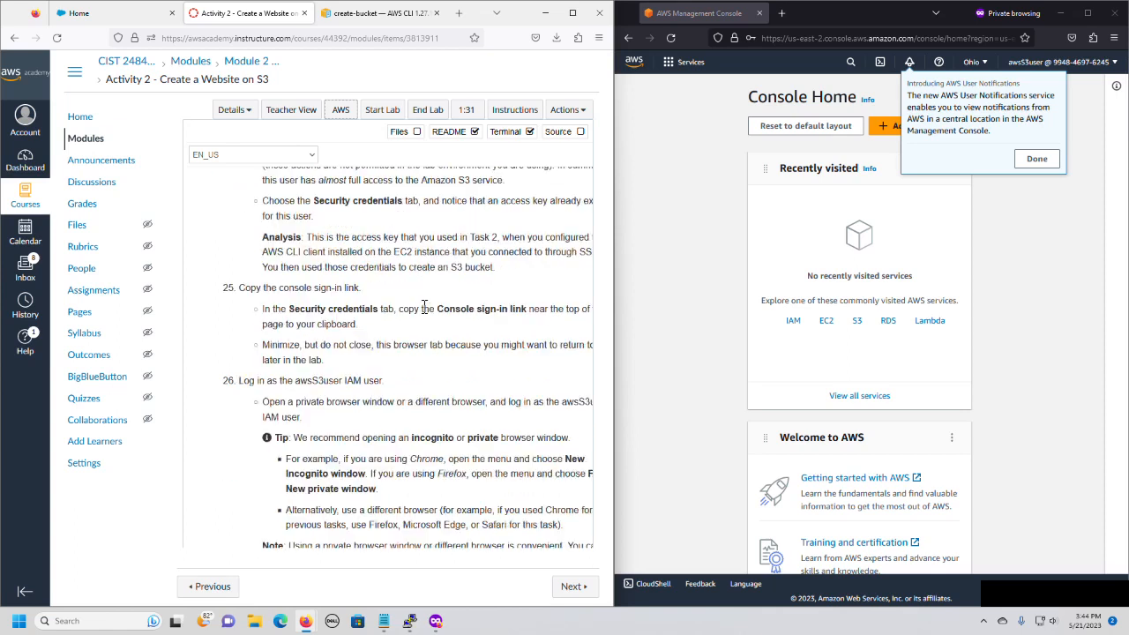
scroll(477, 331, "down", 6)
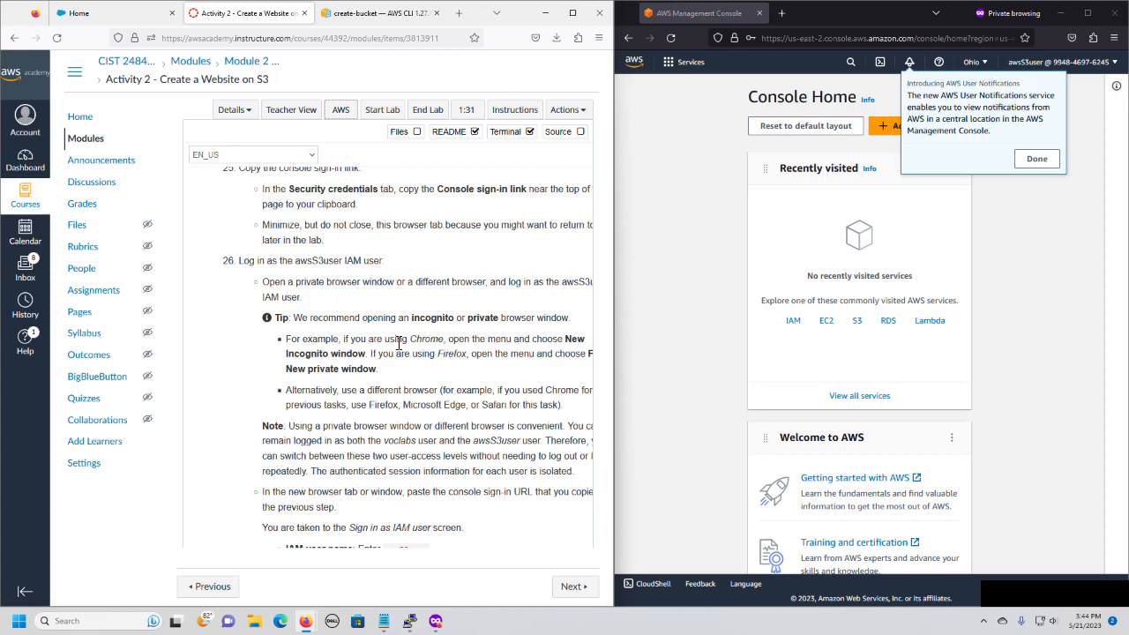
scroll(427, 342, "down", 5)
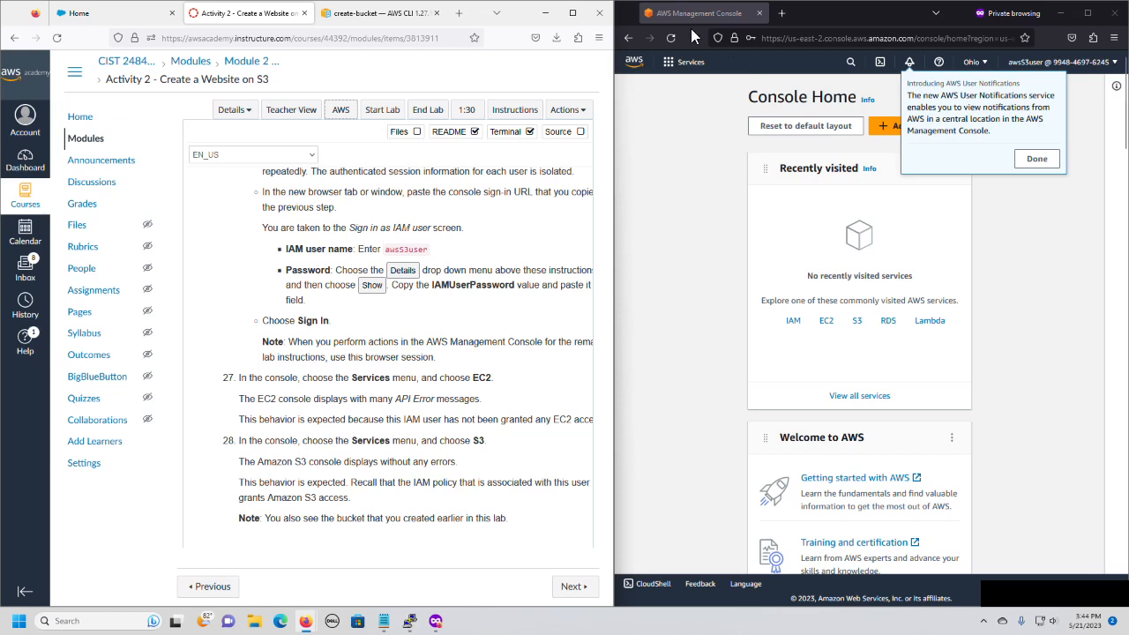
left_click(731, 67)
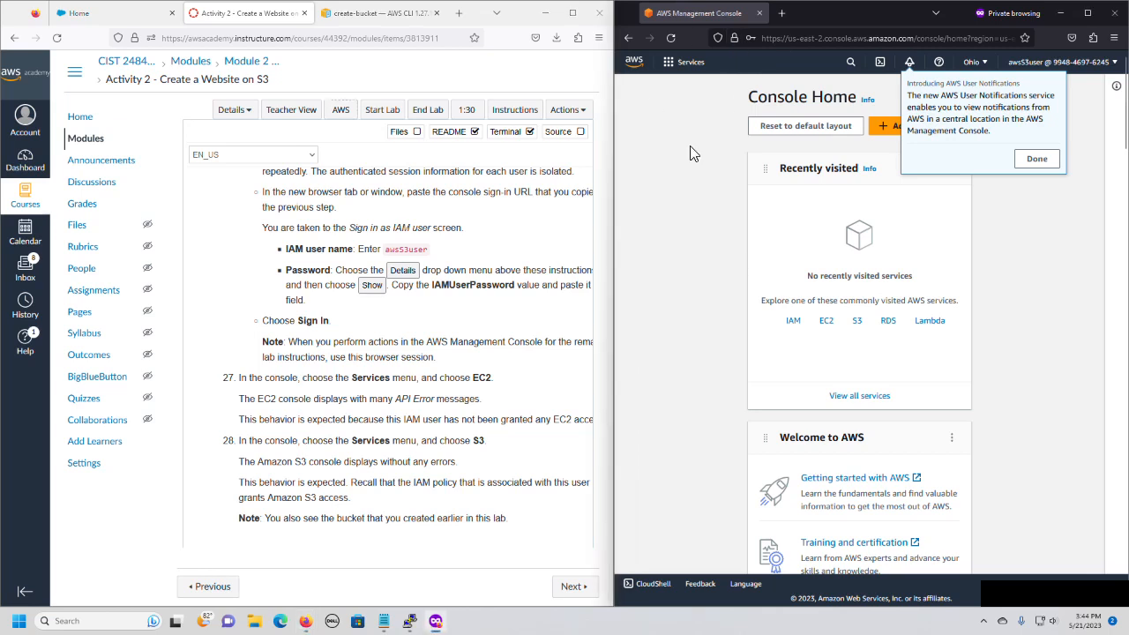
left_click(668, 64)
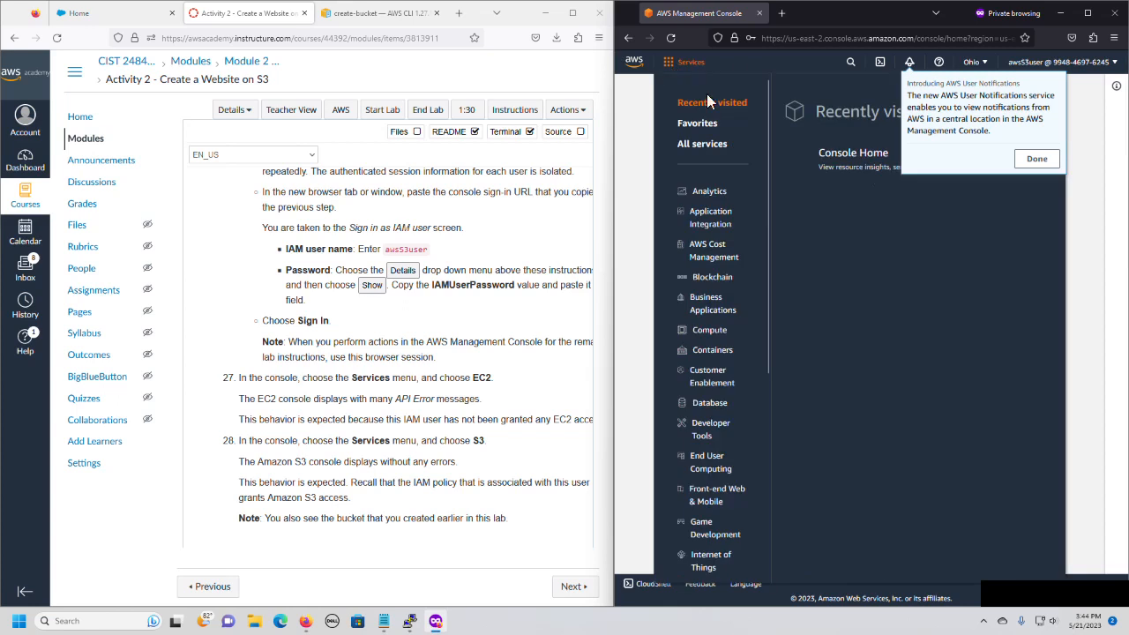
left_click(1037, 160)
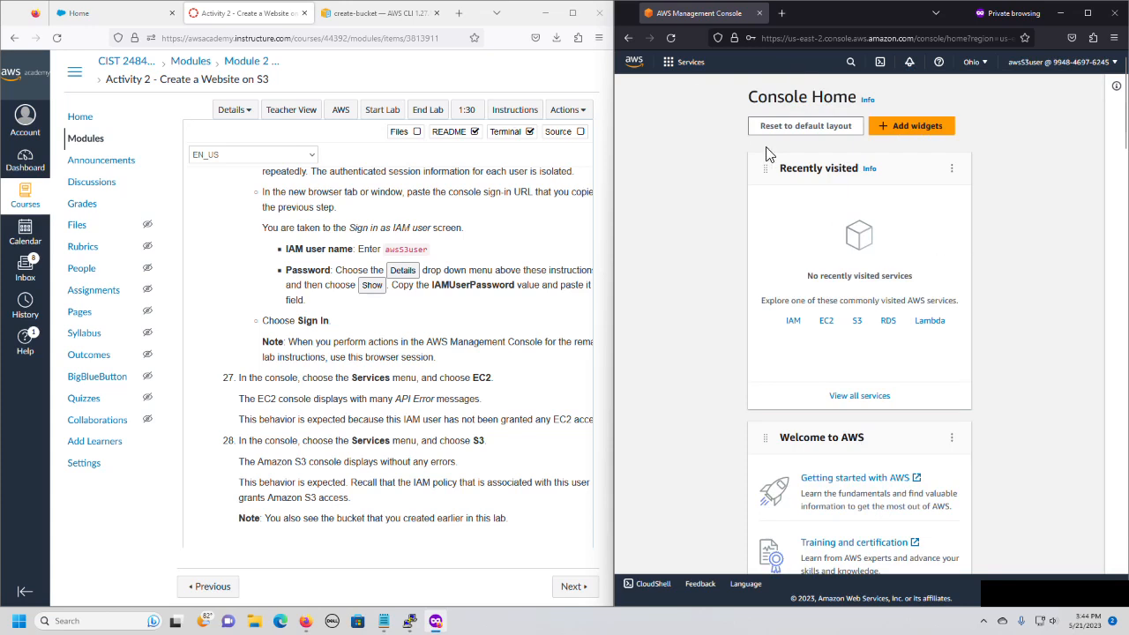
Reset Console Home to the default layout and open the EC2 service from the suggested services.
left_click(841, 128)
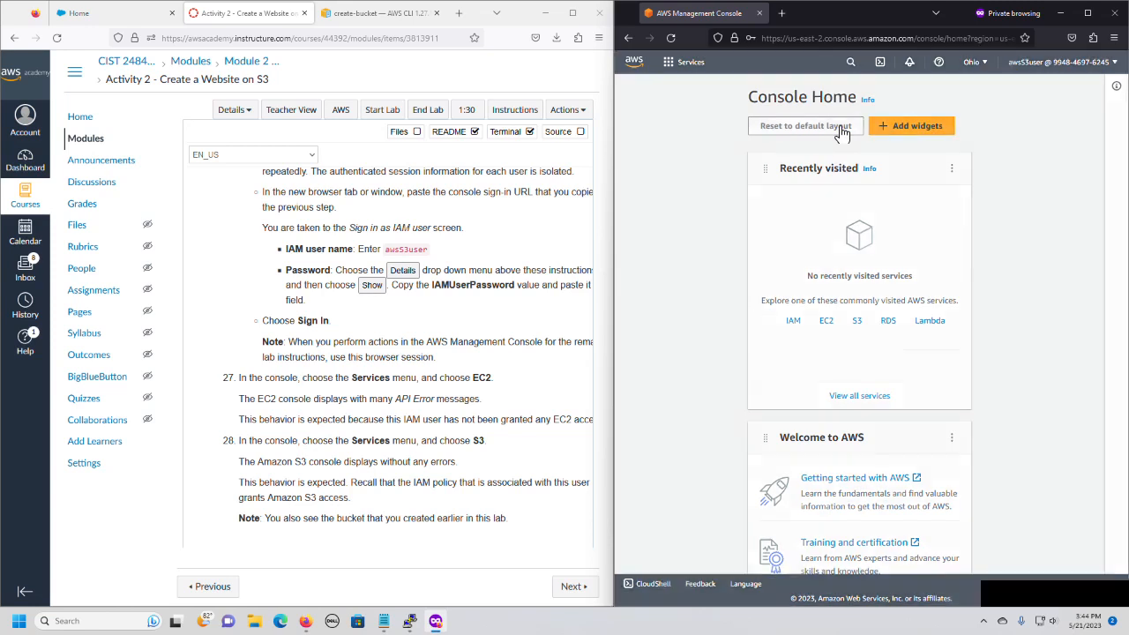
left_click(1070, 364)
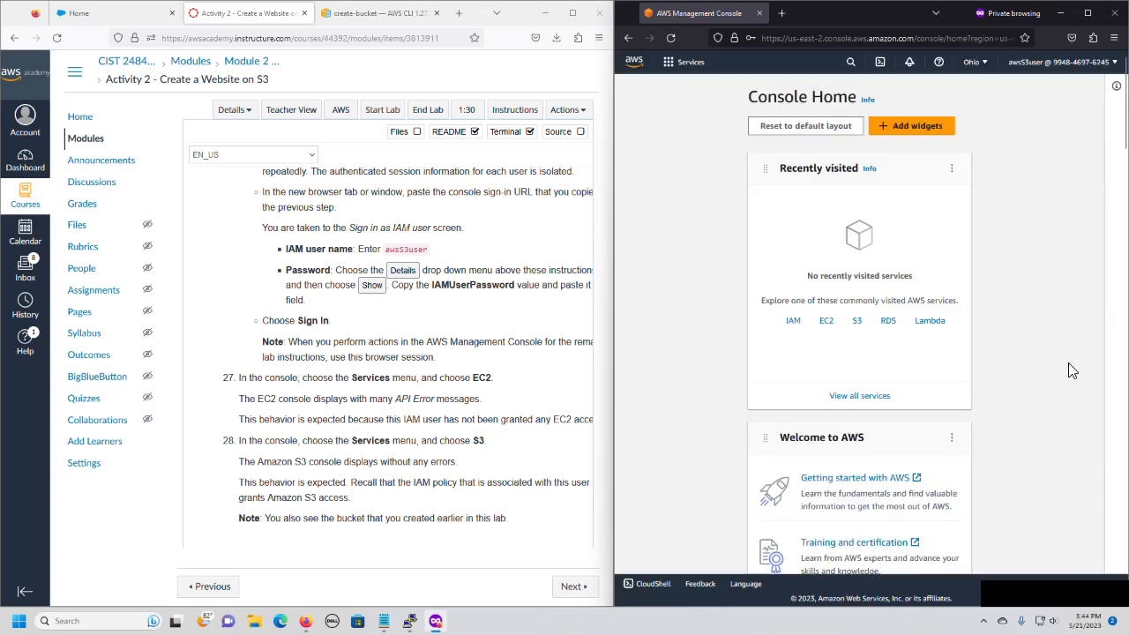
left_click(825, 322)
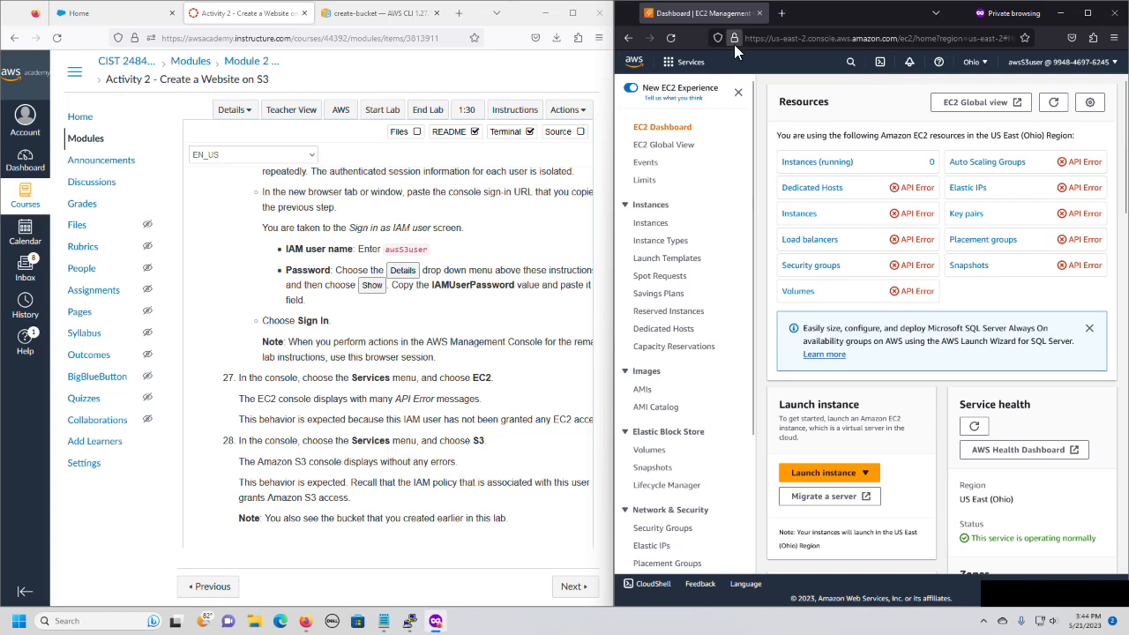
Return from EC2 to Console Home and reset its widgets to the default layout again.
left_click(676, 65)
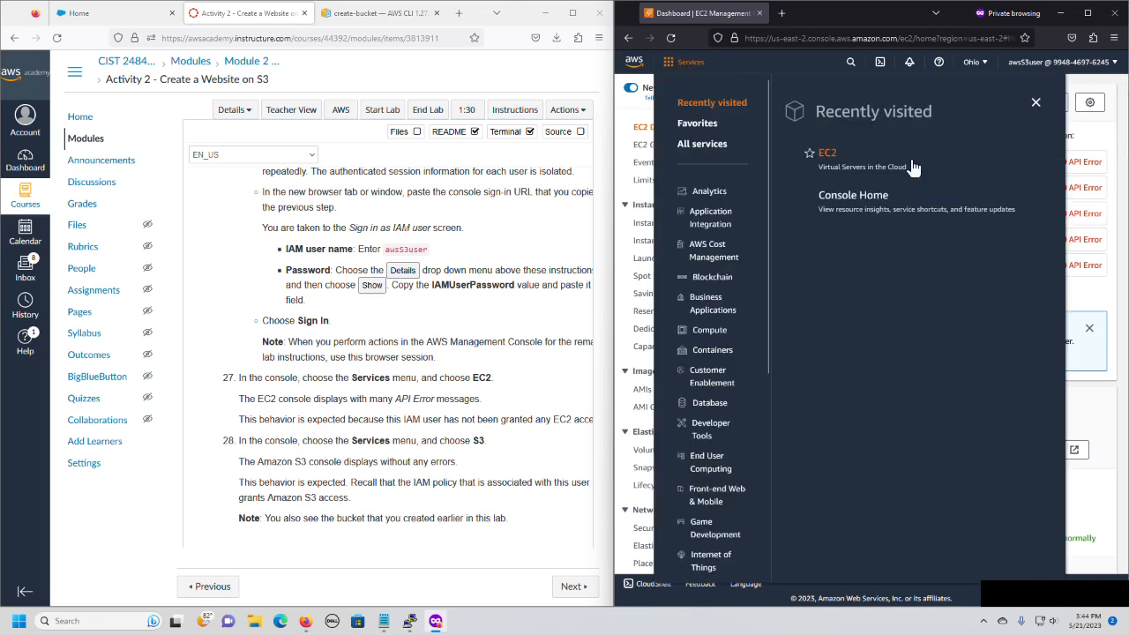
left_click(857, 205)
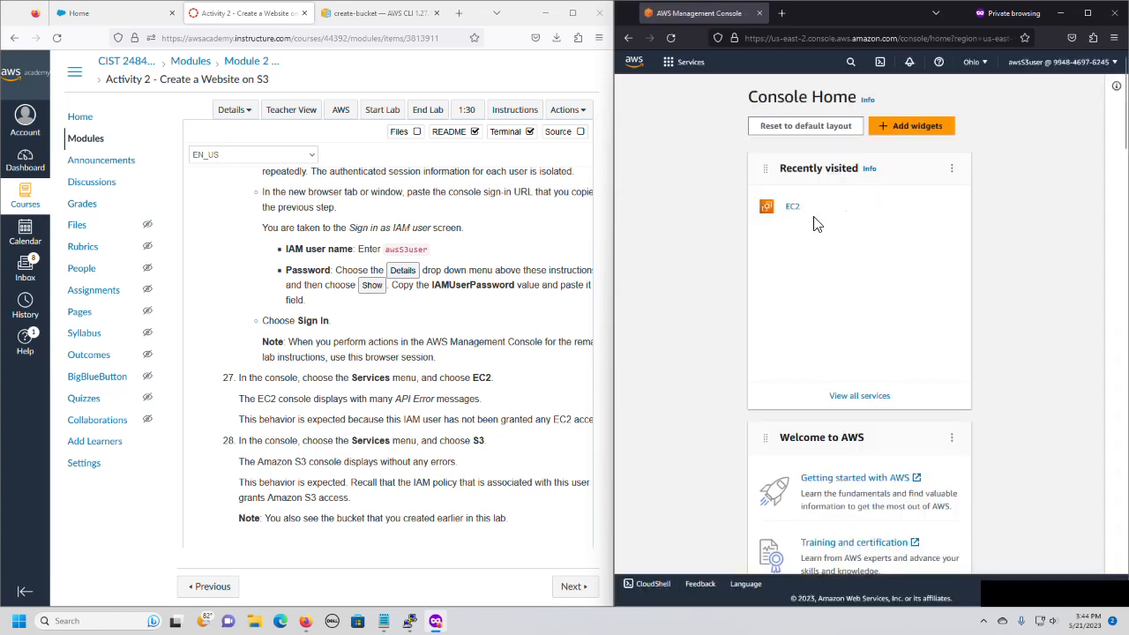
left_click(807, 128)
left_click(1077, 366)
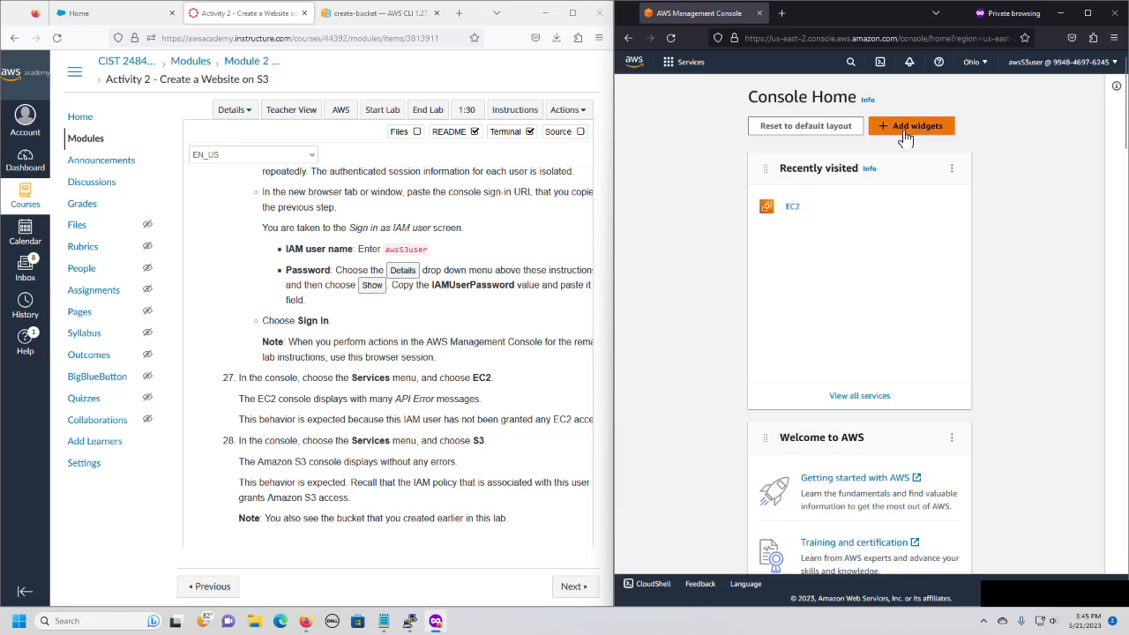
left_click(953, 170)
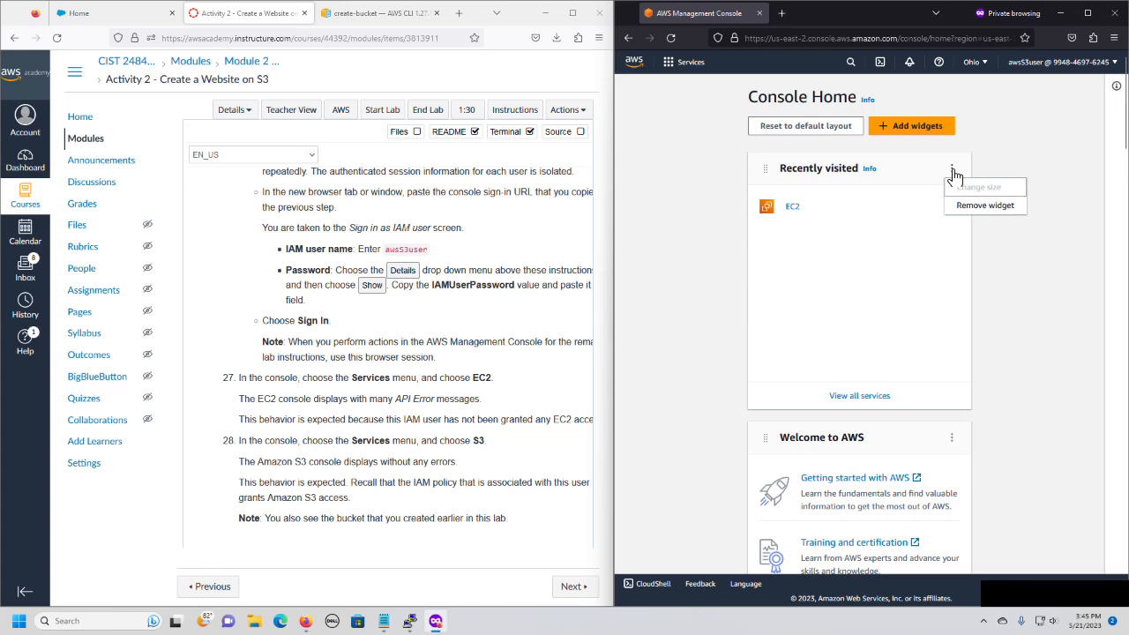
Search the console for s3 and open the S3 service.
left_click(849, 65)
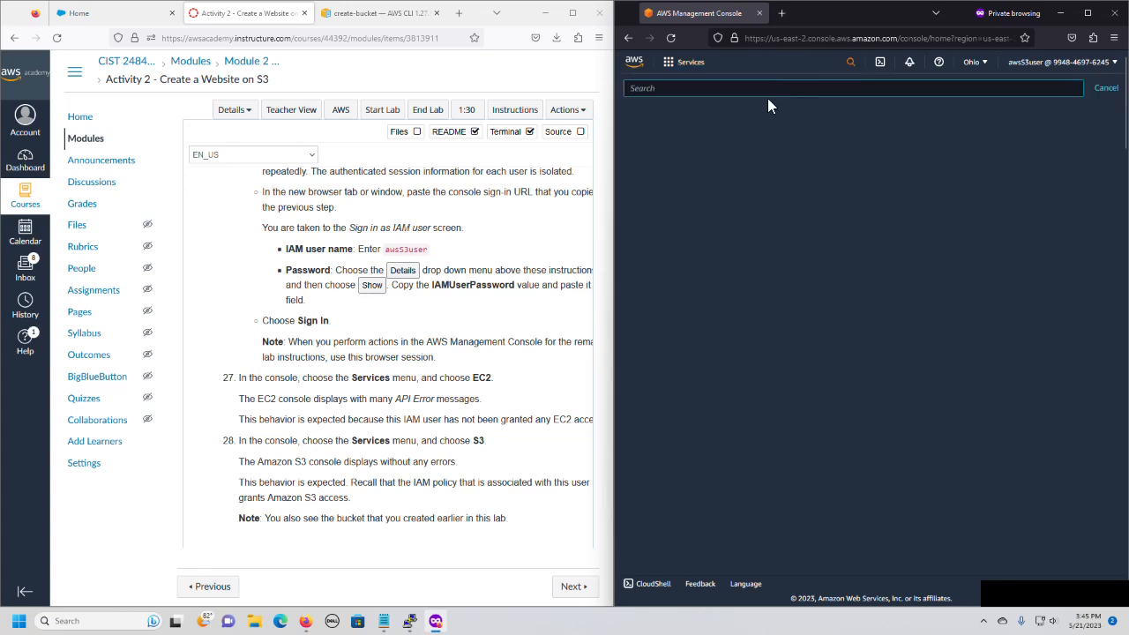
type("s3")
key("Return")
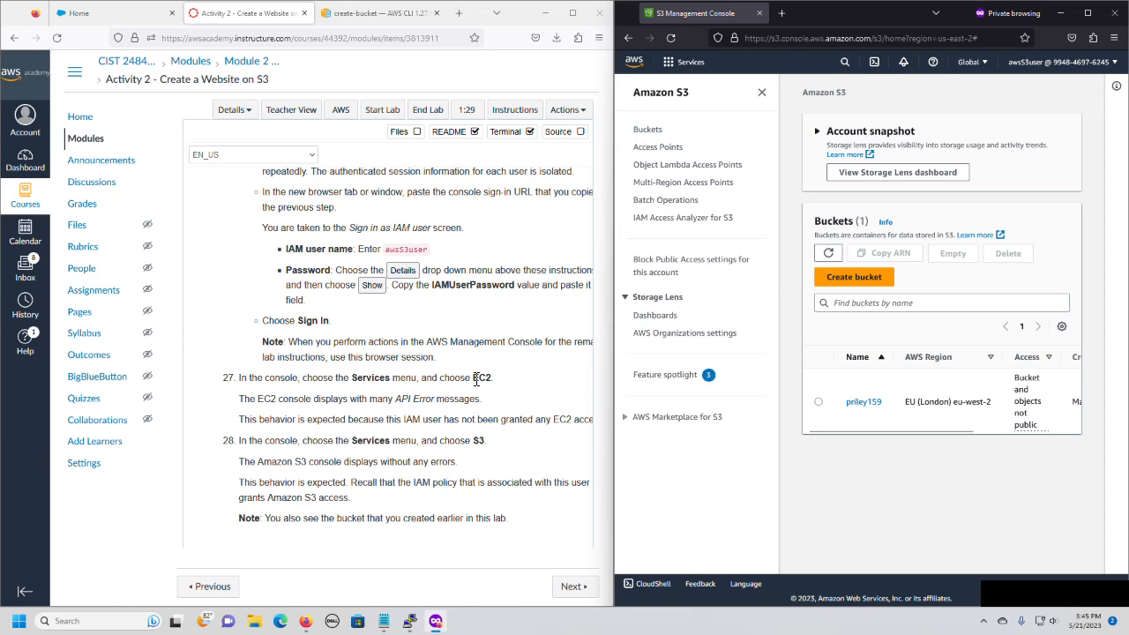
Review Tasks 5 and 6 in the lab instructions, and open the permissions of the existing bucket in EU (London).
scroll(514, 382, "down", 3)
scroll(515, 382, "down", 2)
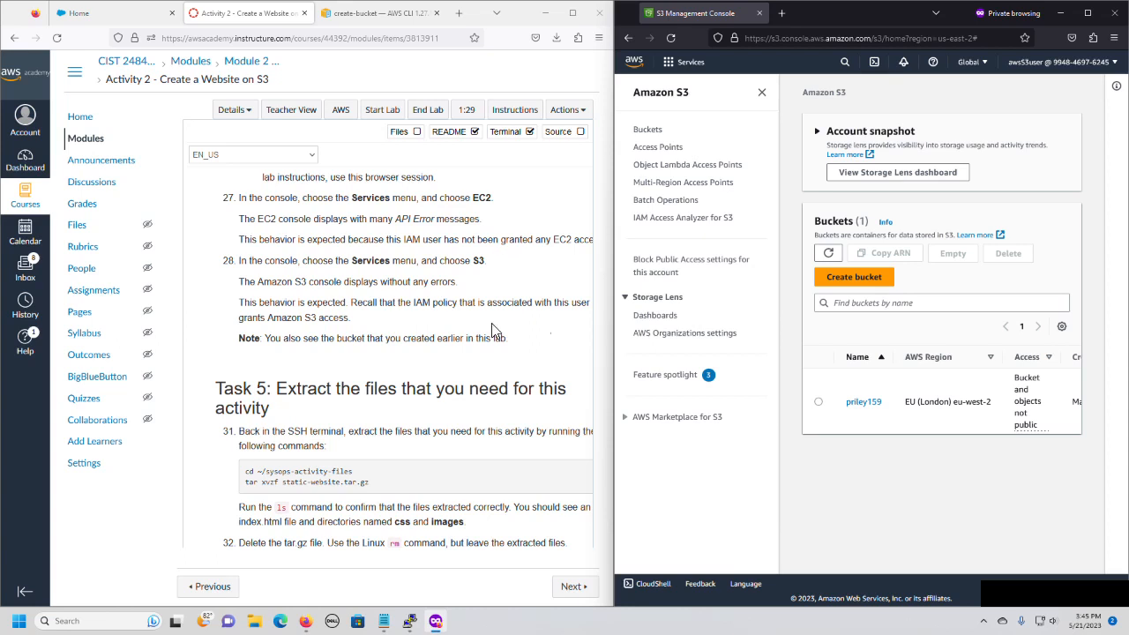
scroll(460, 358, "down", 6)
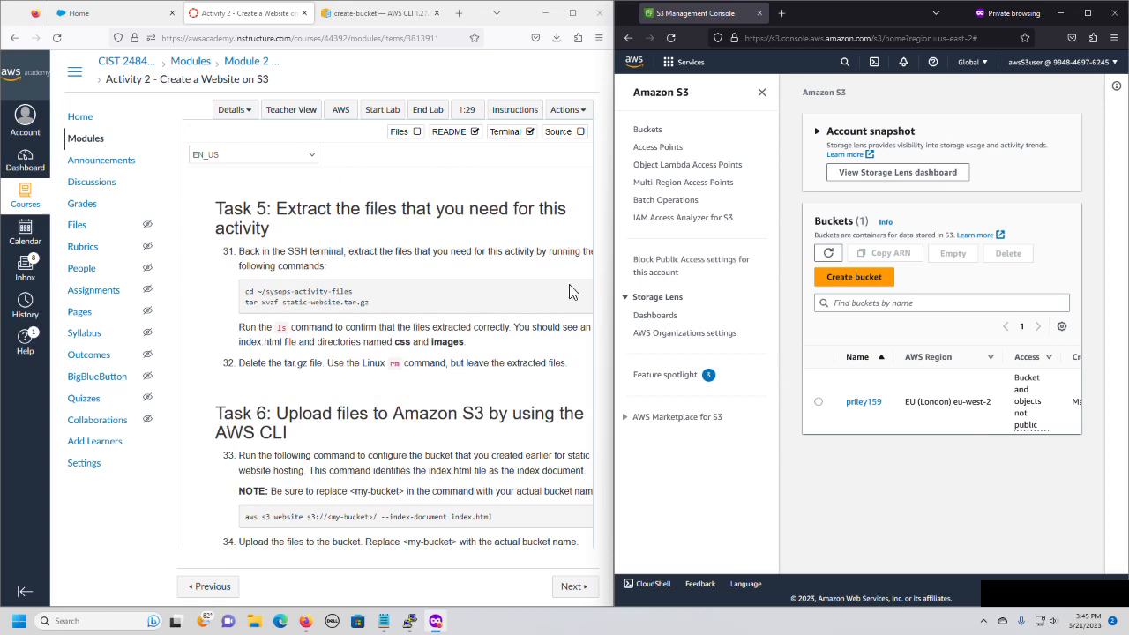
left_click(866, 403)
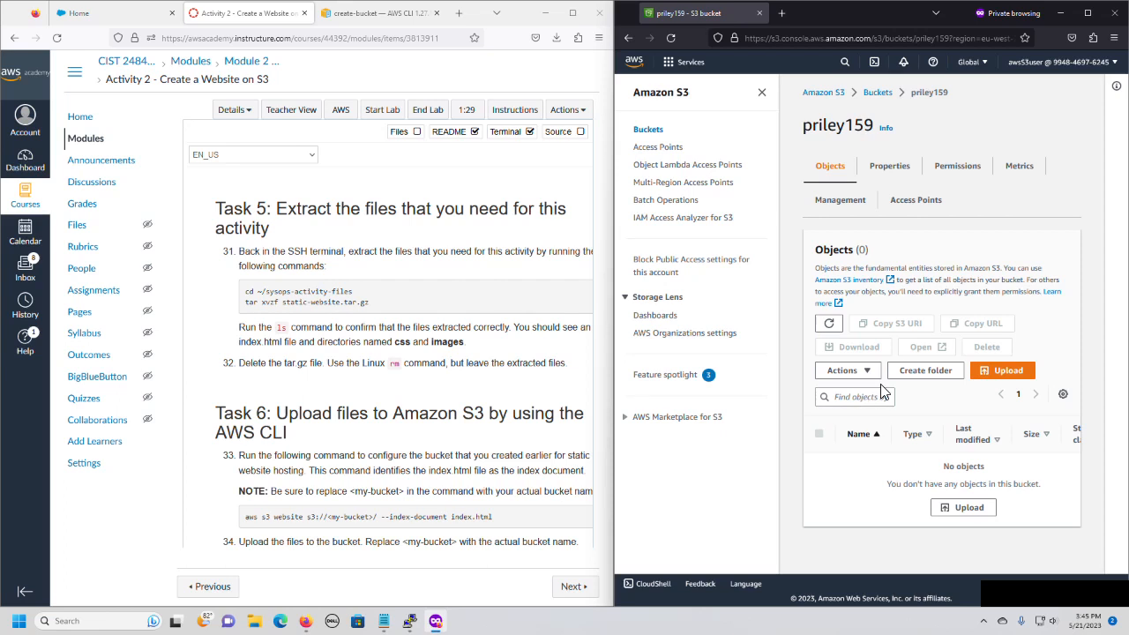
left_click(955, 171)
scroll(840, 296, "down", 3)
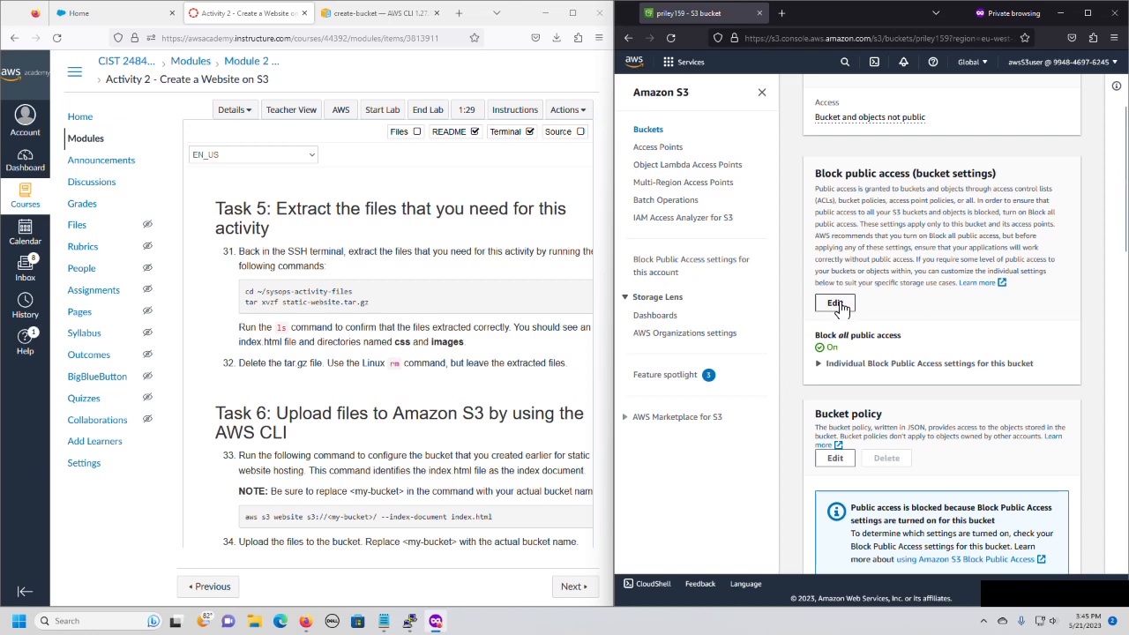
Turn off Block all public access for the bucket, save the change and approve it by entering confirm.
left_click(835, 304)
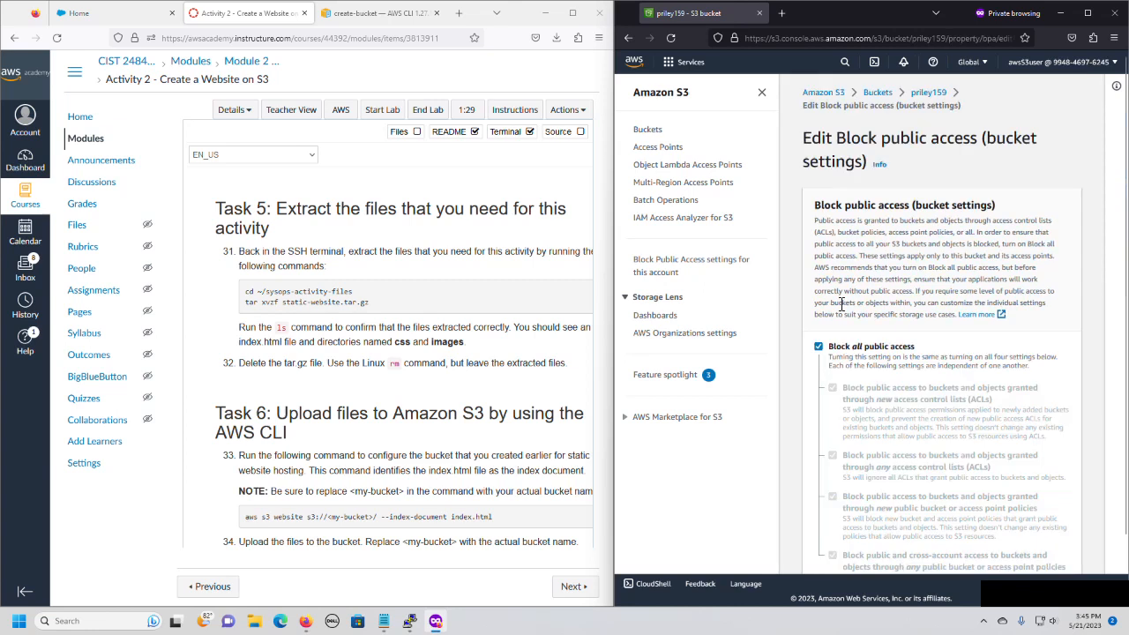
left_click(818, 347)
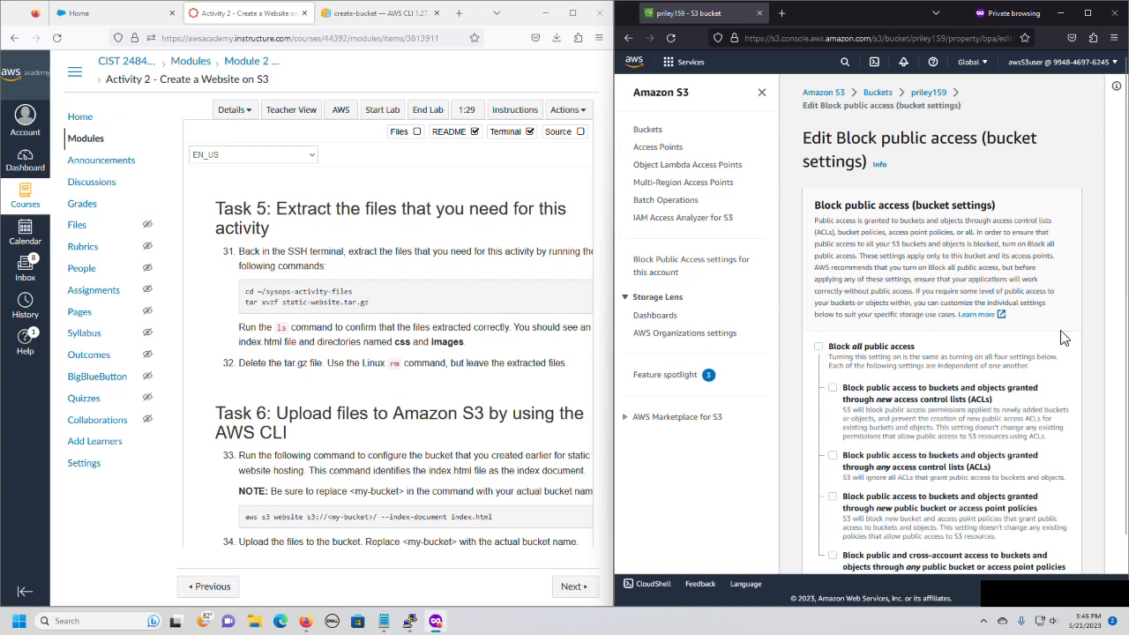
scroll(1065, 339, "down", 2)
left_click(1055, 547)
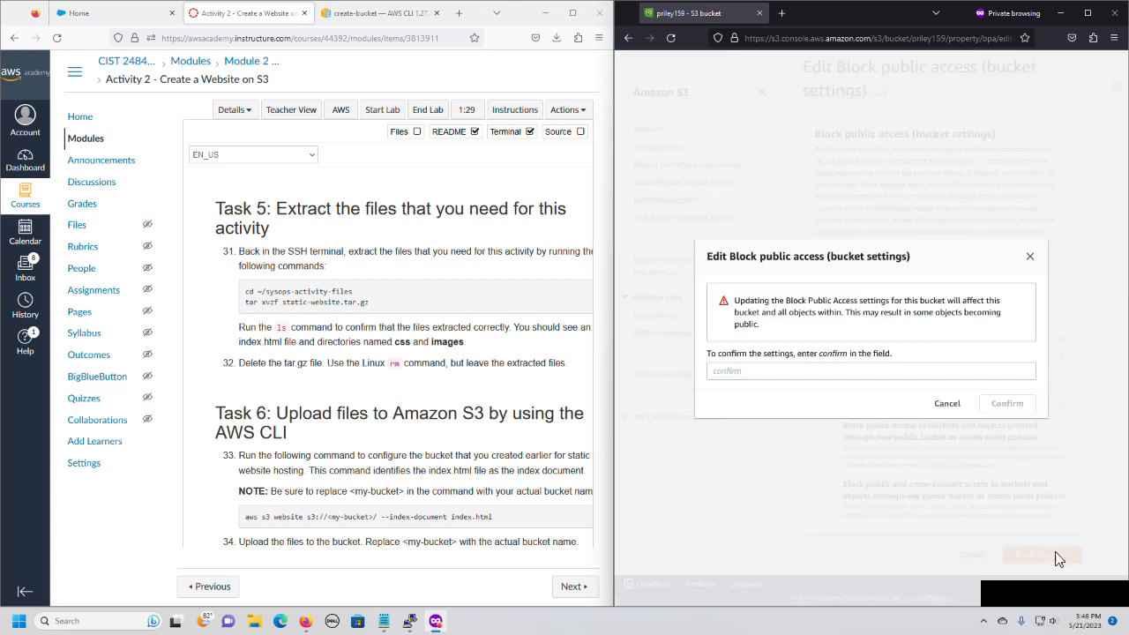
left_click(781, 375)
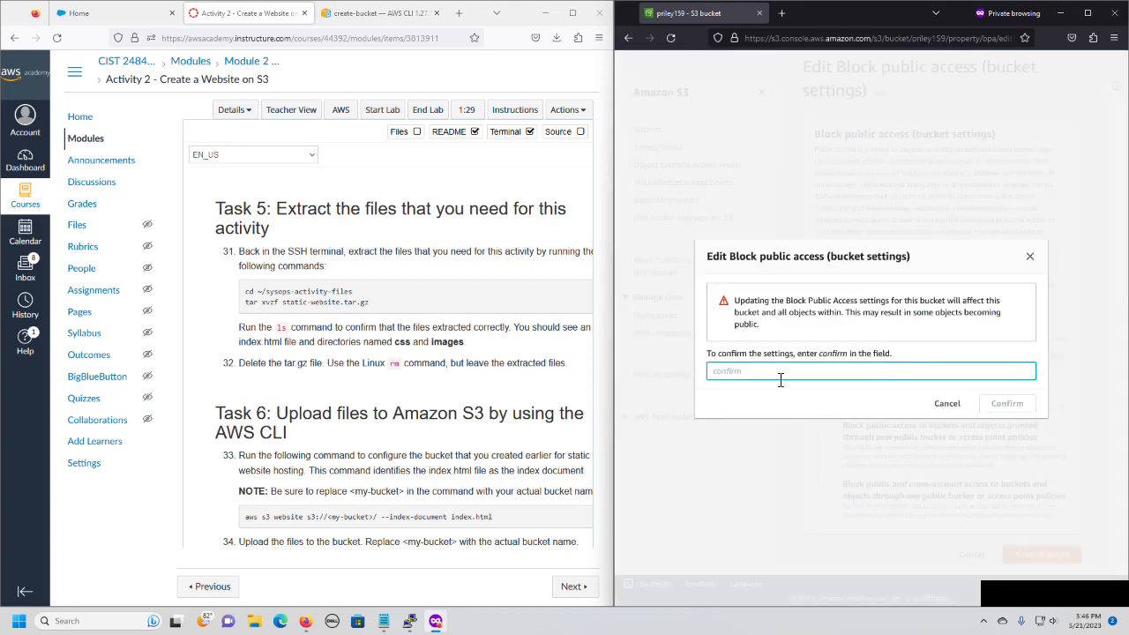
type("confirm")
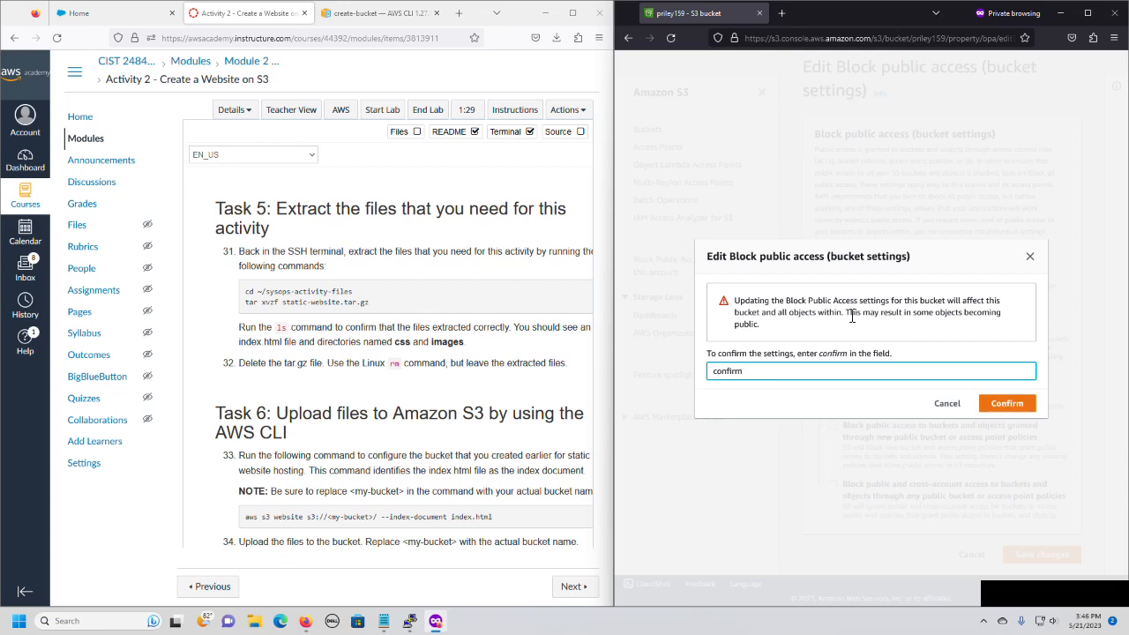
left_click(1011, 406)
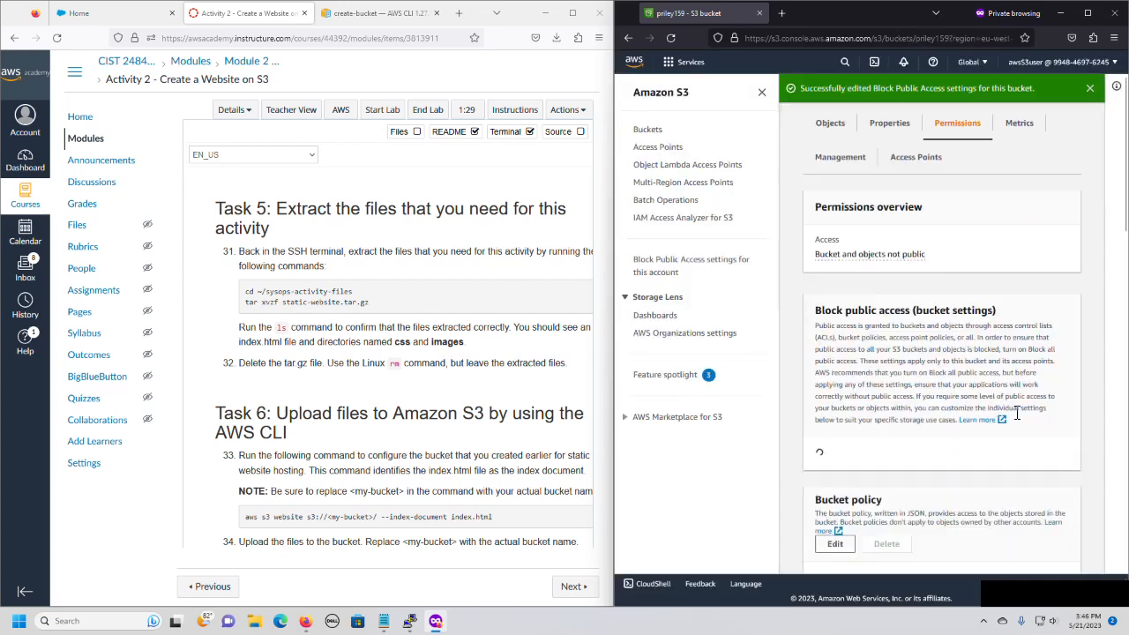
Enable ACLs in the bucket's Object Ownership settings, acknowledge their restoration, save with Bucket owner preferred, and return to the bucket list.
scroll(889, 251, "down", 10)
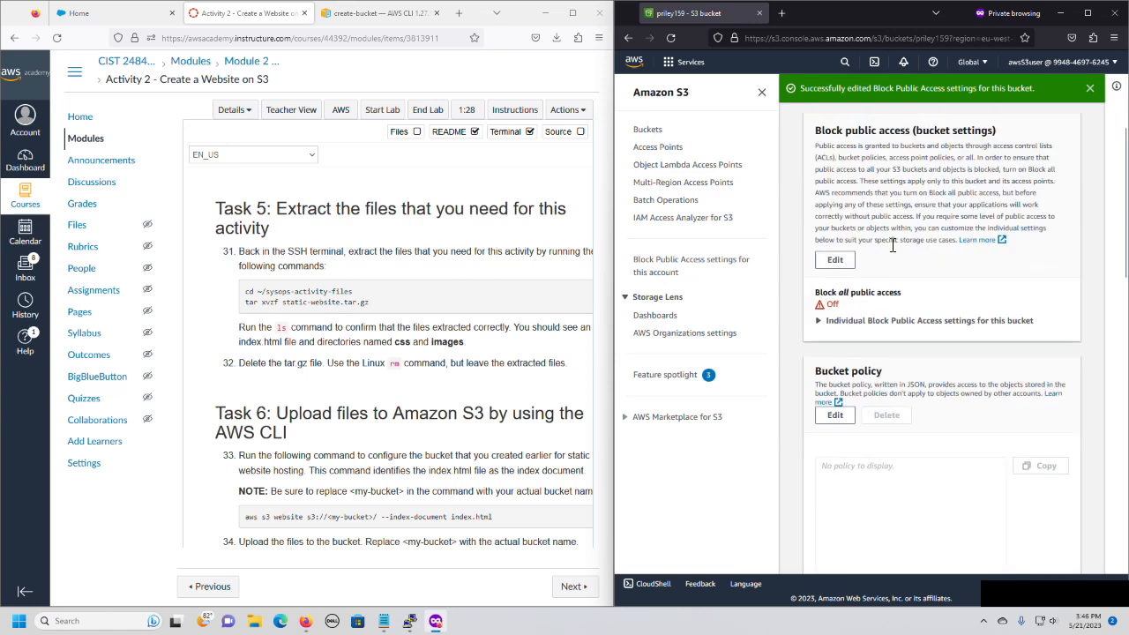
scroll(890, 250, "down", 3)
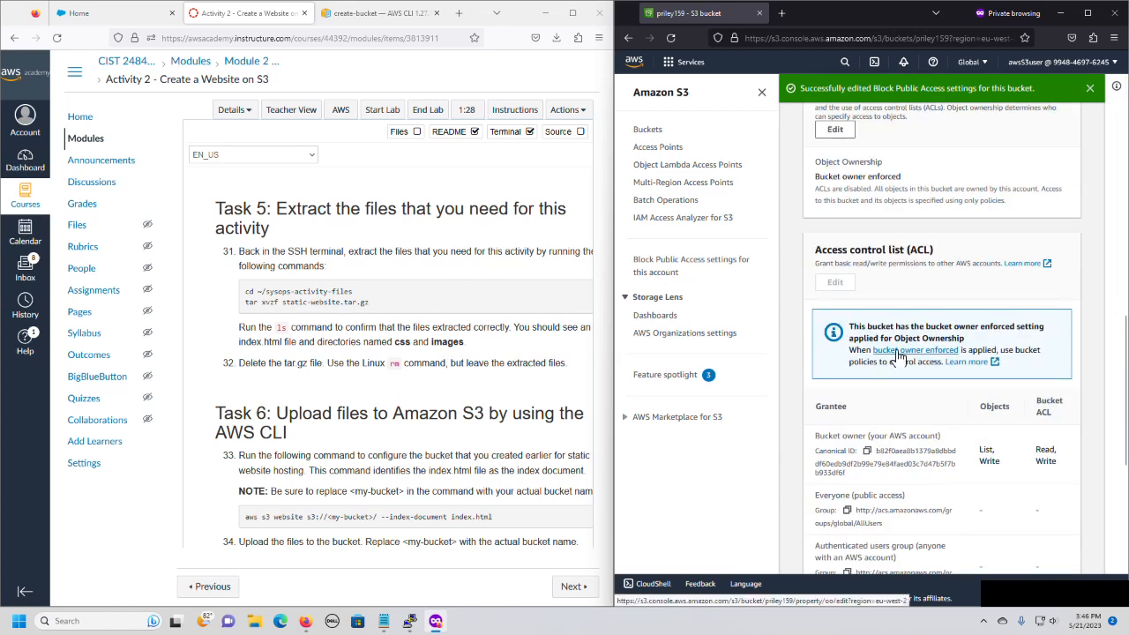
left_click(898, 351)
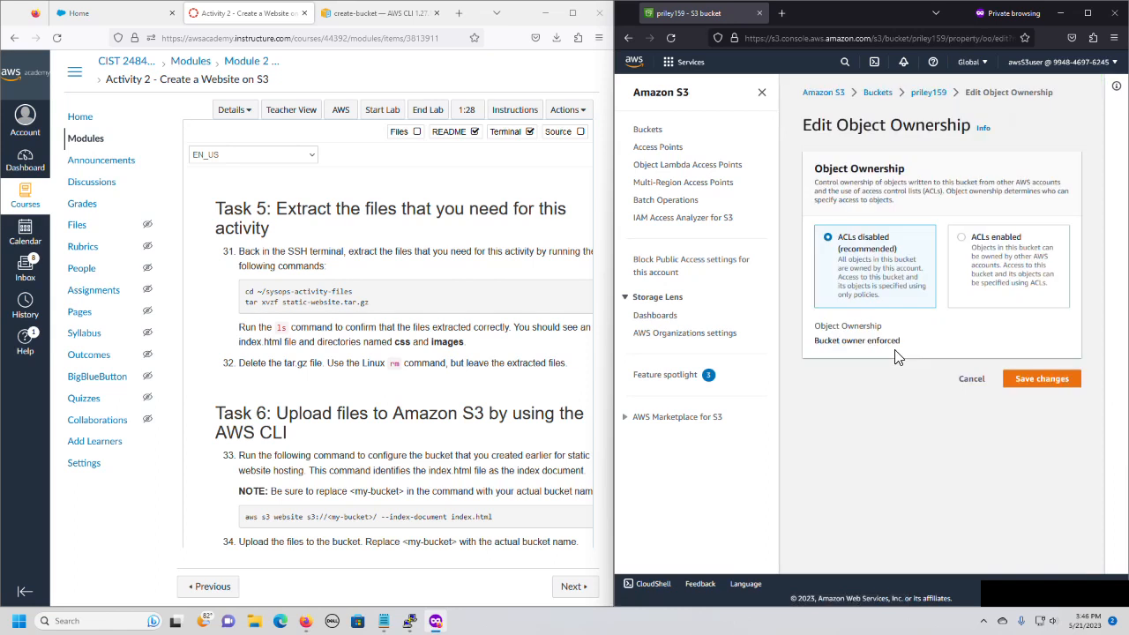
left_click(963, 238)
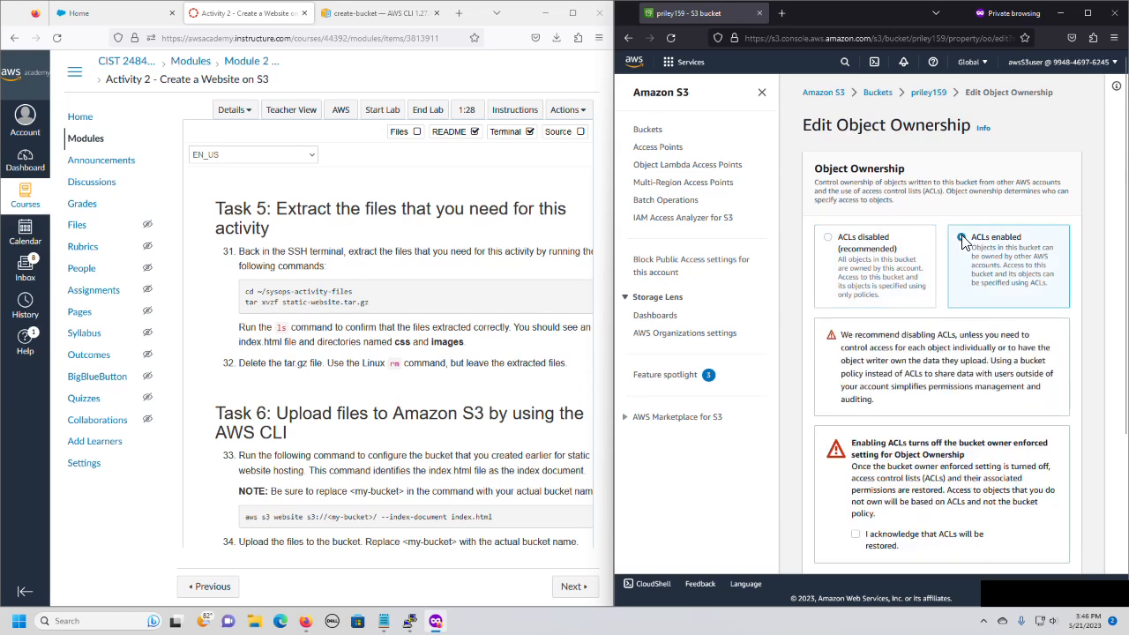
scroll(983, 438, "down", 1)
scroll(983, 439, "down", 1)
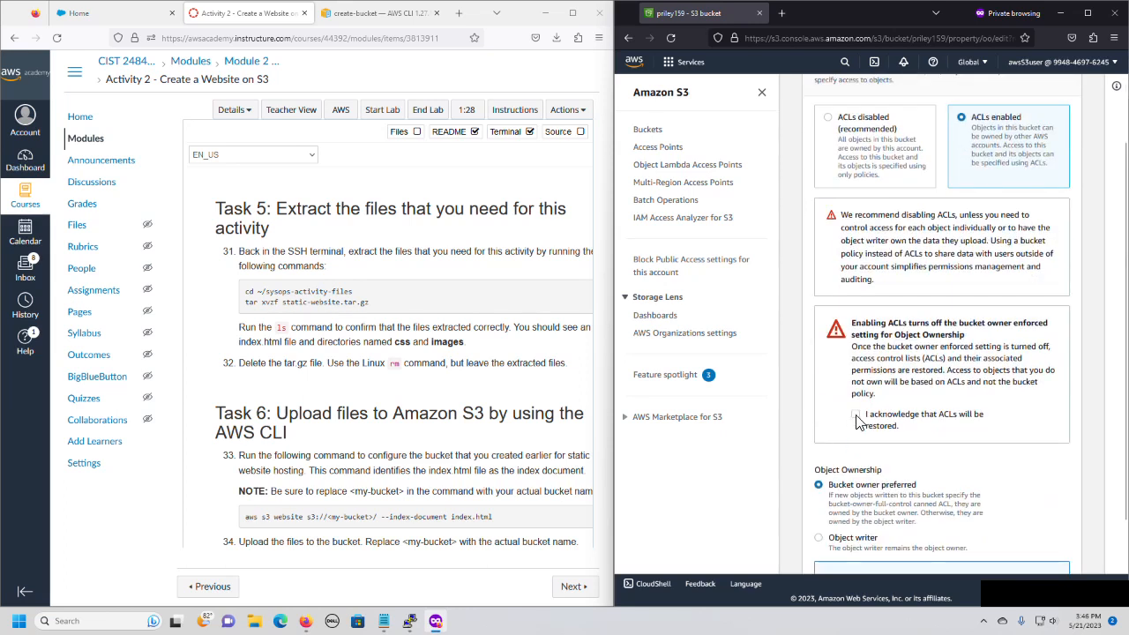
left_click(855, 414)
scroll(1094, 481, "down", 2)
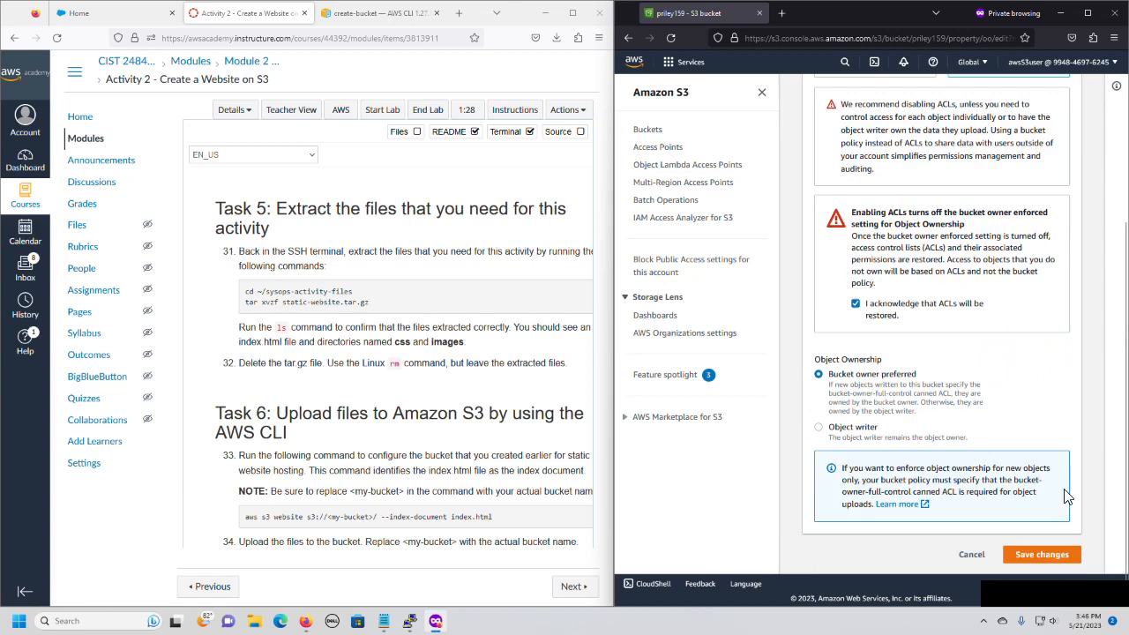
left_click(1045, 556)
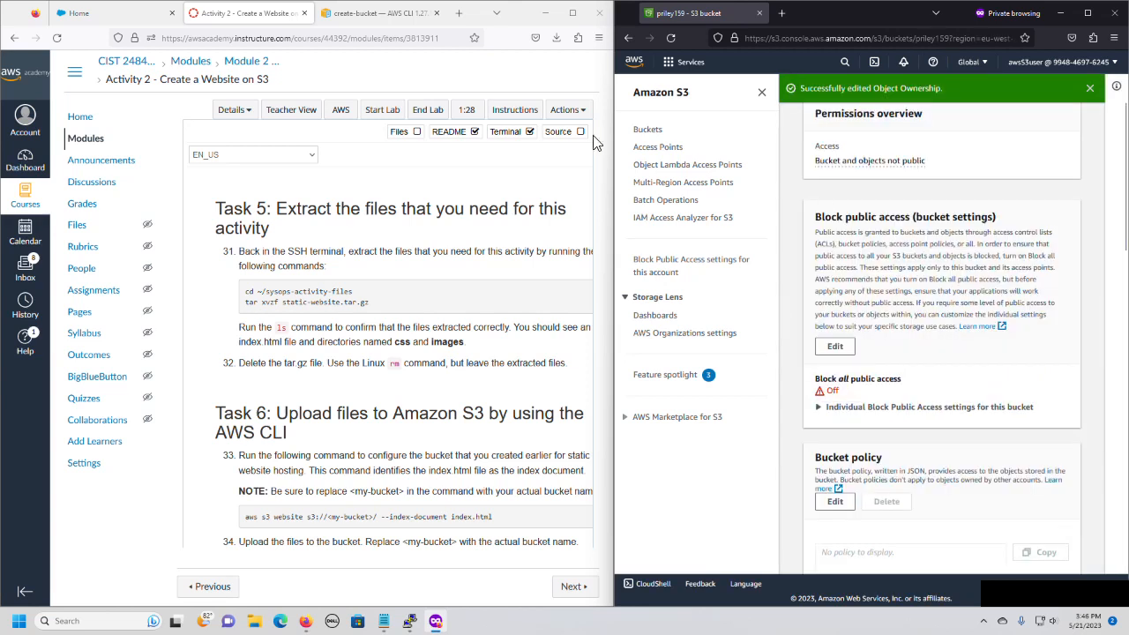
left_click(645, 131)
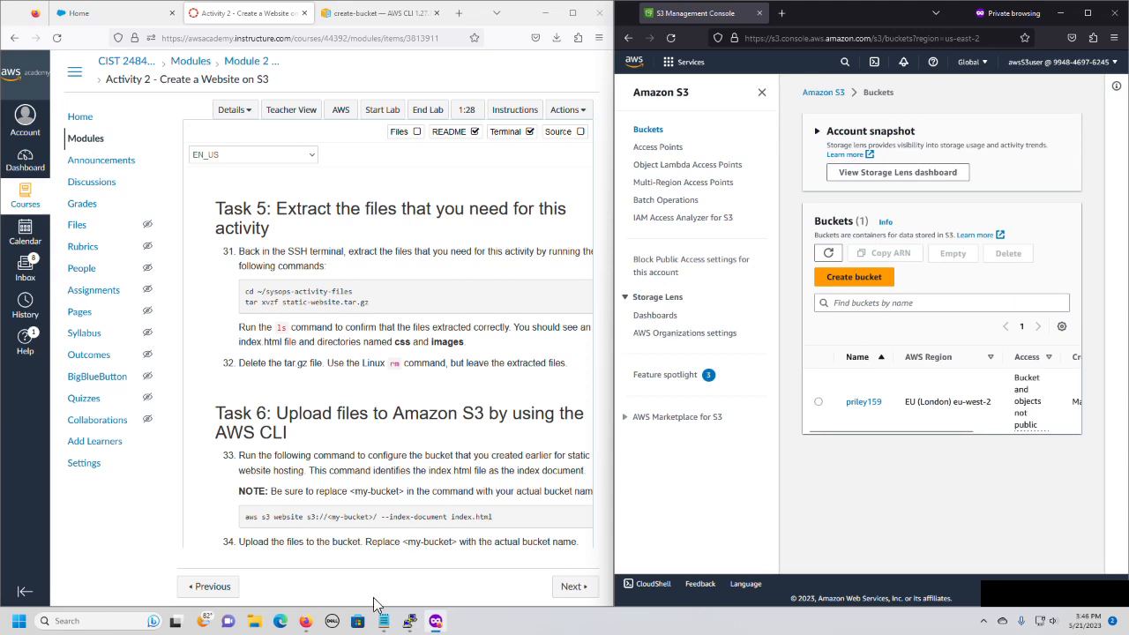
Switch to the SSH terminal, clear its screen and change to the ~/sysops-activity-files/ directory.
left_click(408, 621)
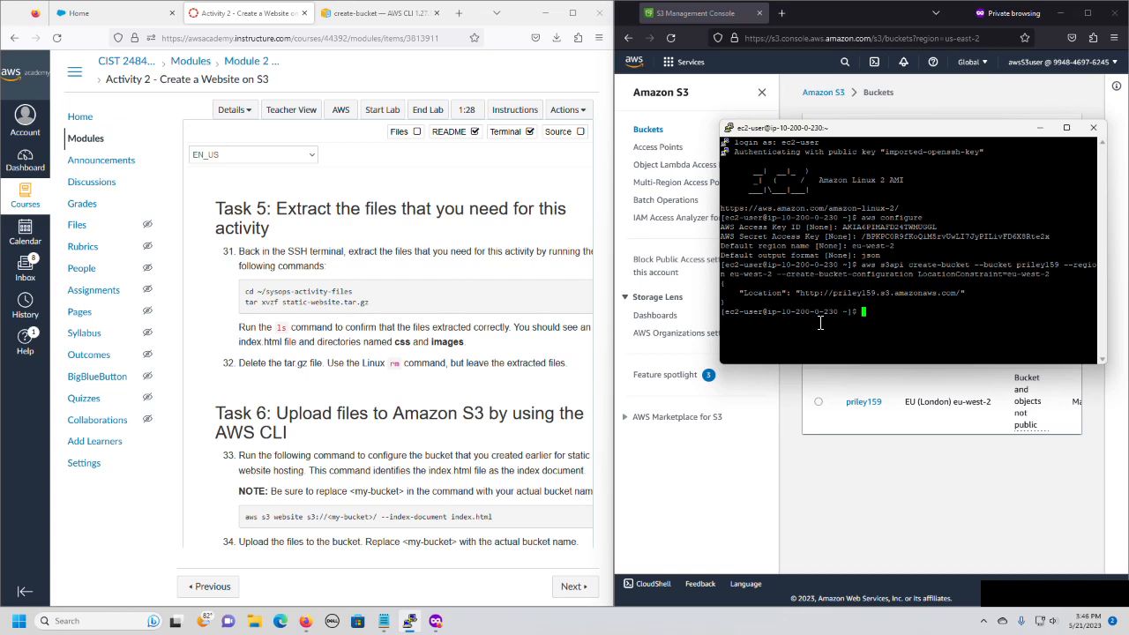
type("clear")
key("Return")
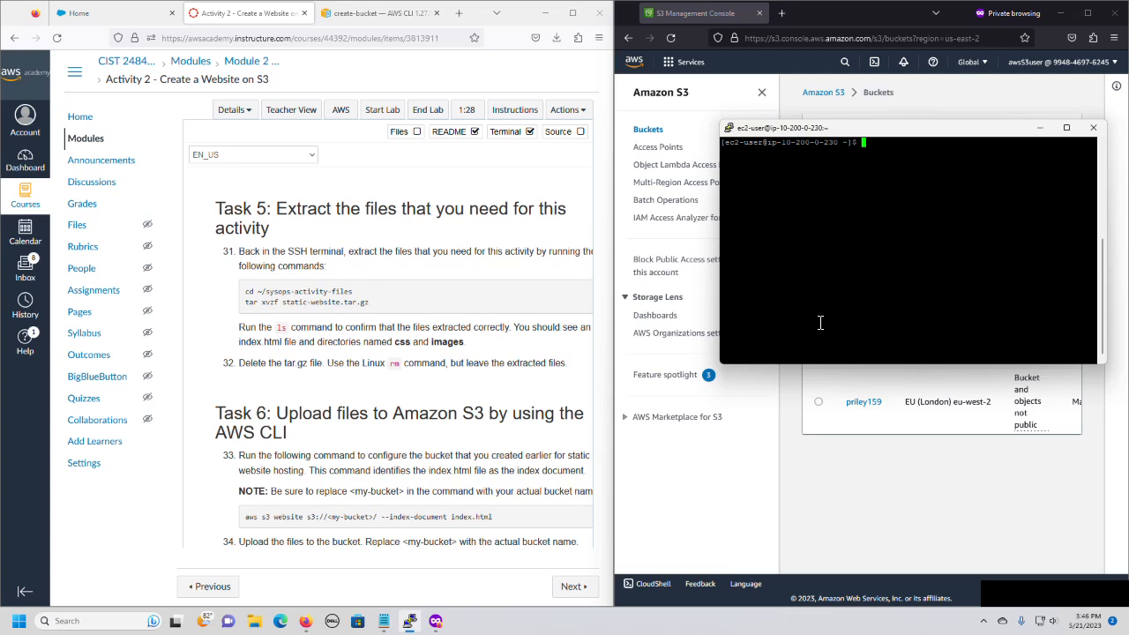
type("cd ~/sy")
key("Tab")
key("Return")
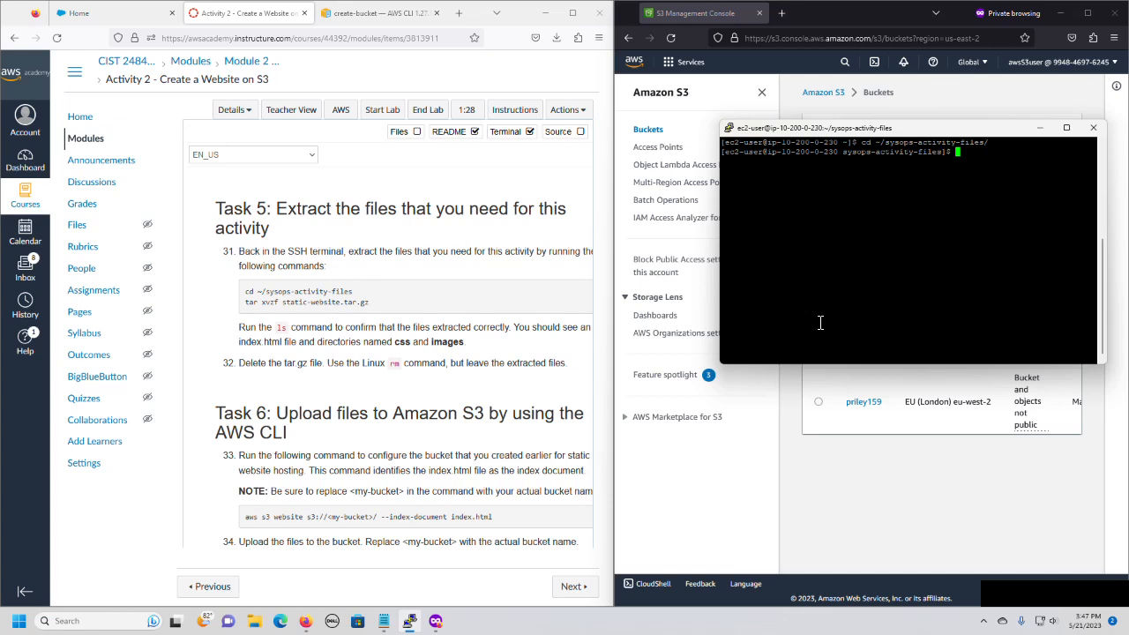
Extract static-website.tar.gz with tar xvzf and list the directory's contents.
type("tar xvzf st")
key("Tab")
key("Return")
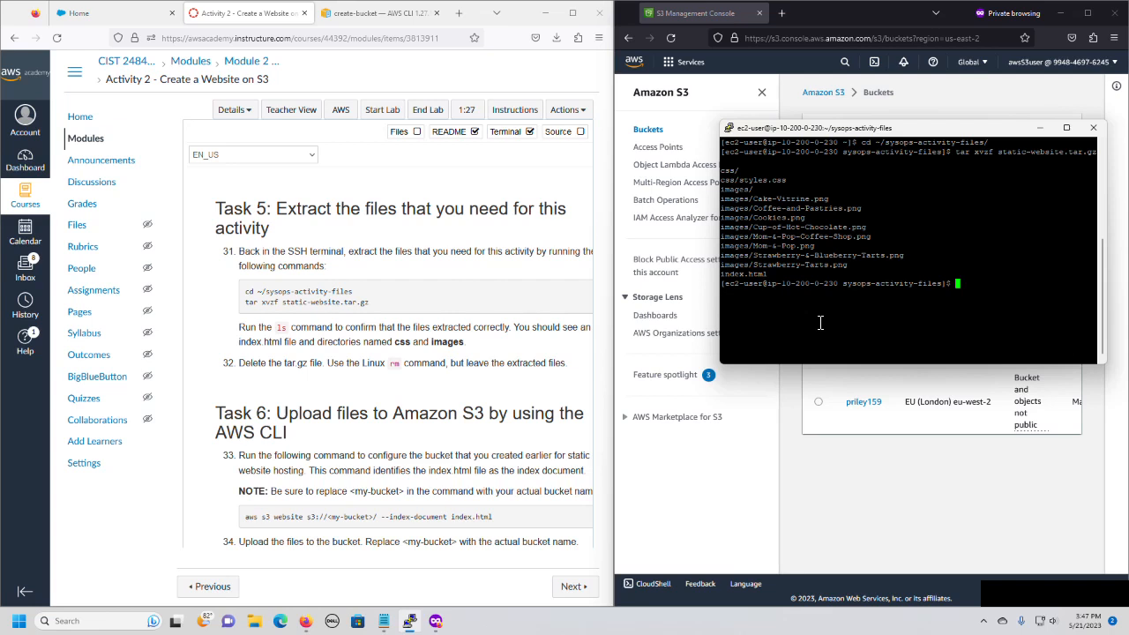
type("ls")
key("Return")
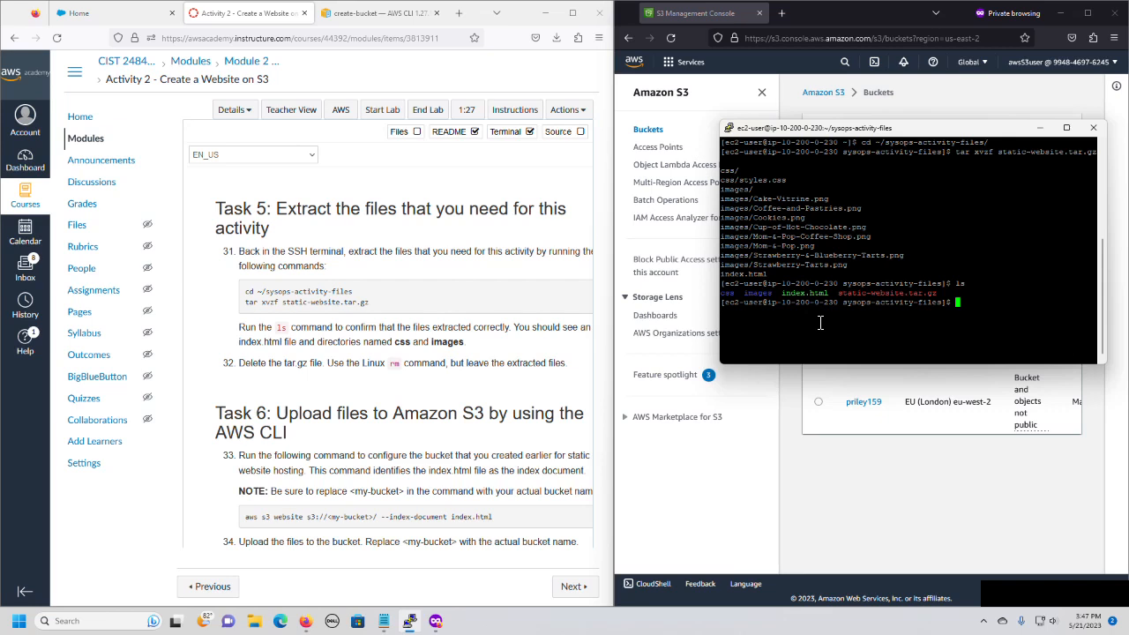
Delete the static-website.tar.gz archive with rm and list the remaining files.
type("rm st")
key("Tab")
key("Return")
type("ls")
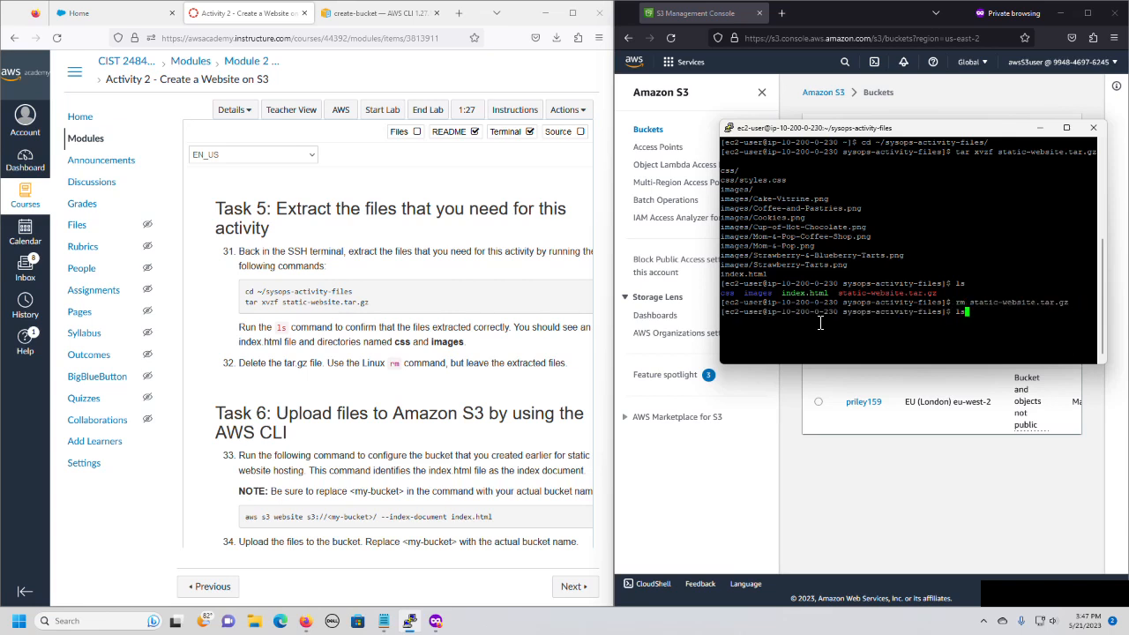
key("Return")
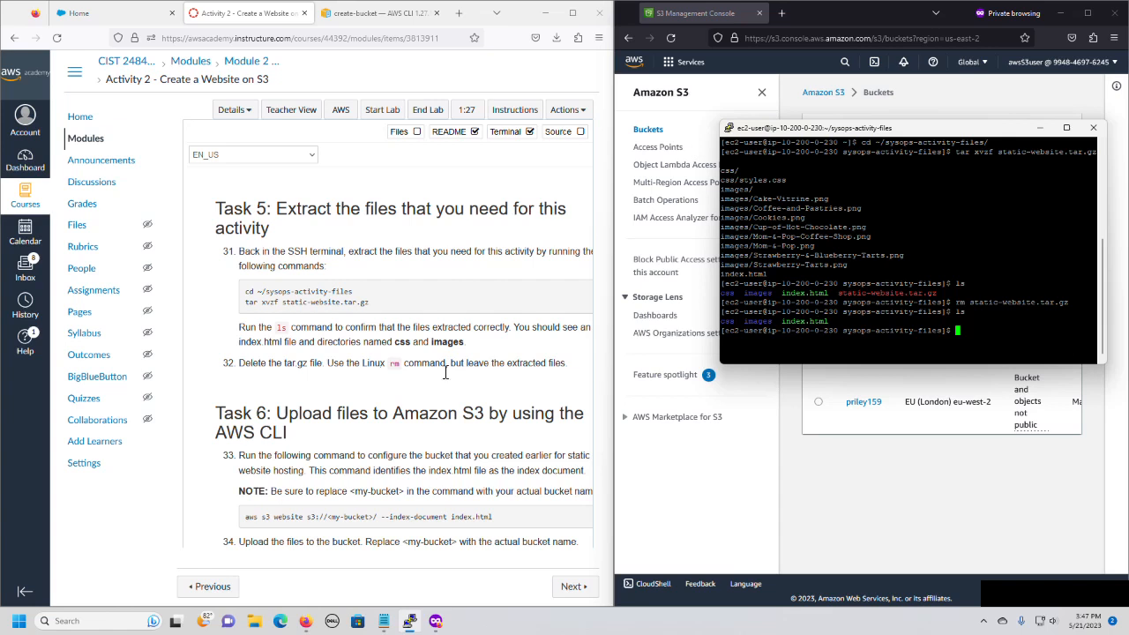
Copy the aws s3 website command from step 33 of the lab into Notepad, on its own line below the create-bucket command.
scroll(402, 327, "down", 3)
scroll(401, 326, "down", 3)
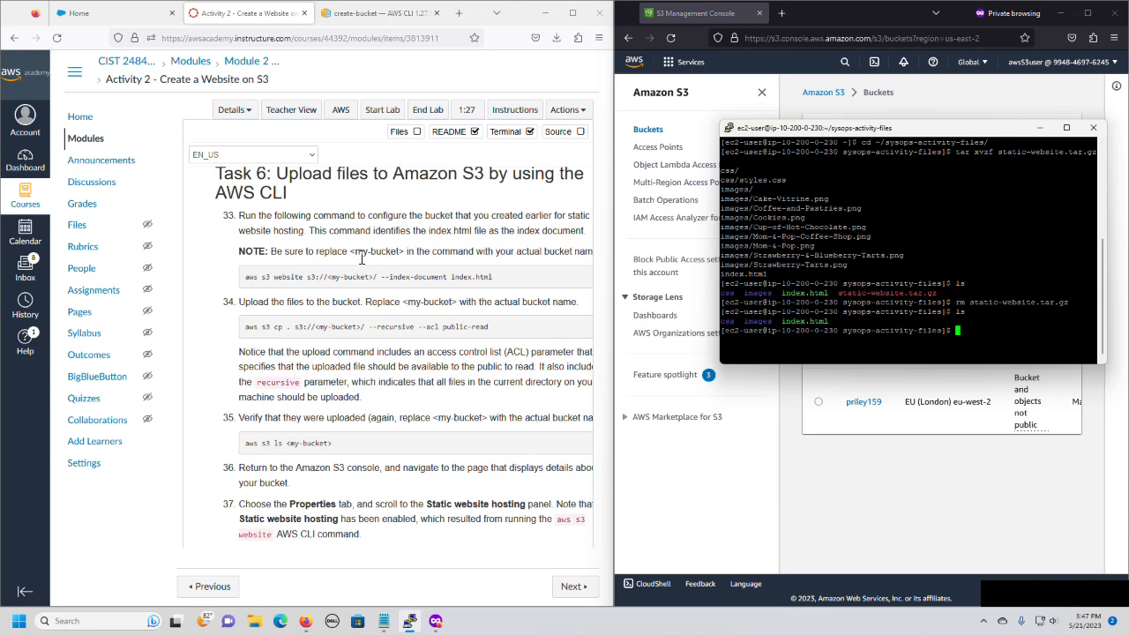
left_click_drag(246, 279, 469, 285)
right_click(468, 284)
left_click(471, 295)
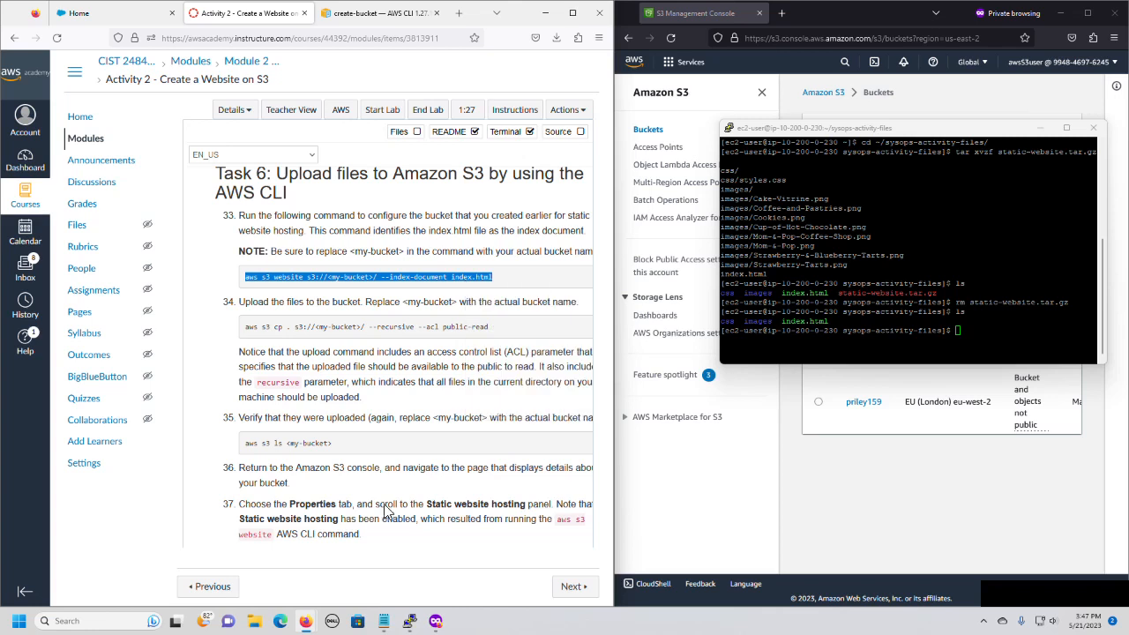
left_click(384, 621)
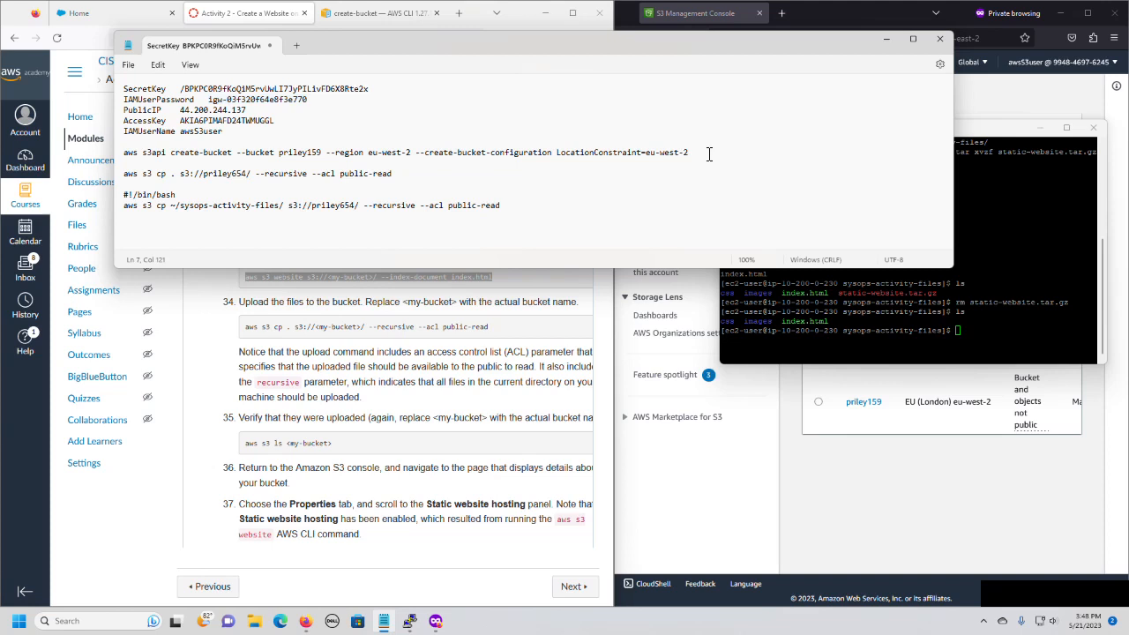
key("Return")
key("Return")
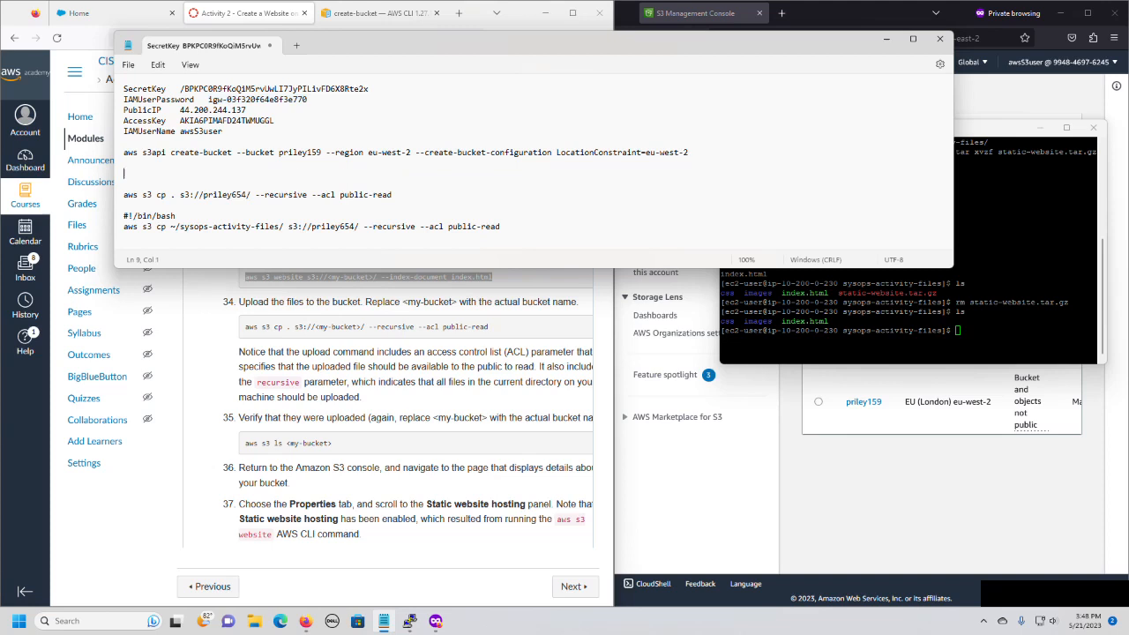
key("ctrl+v")
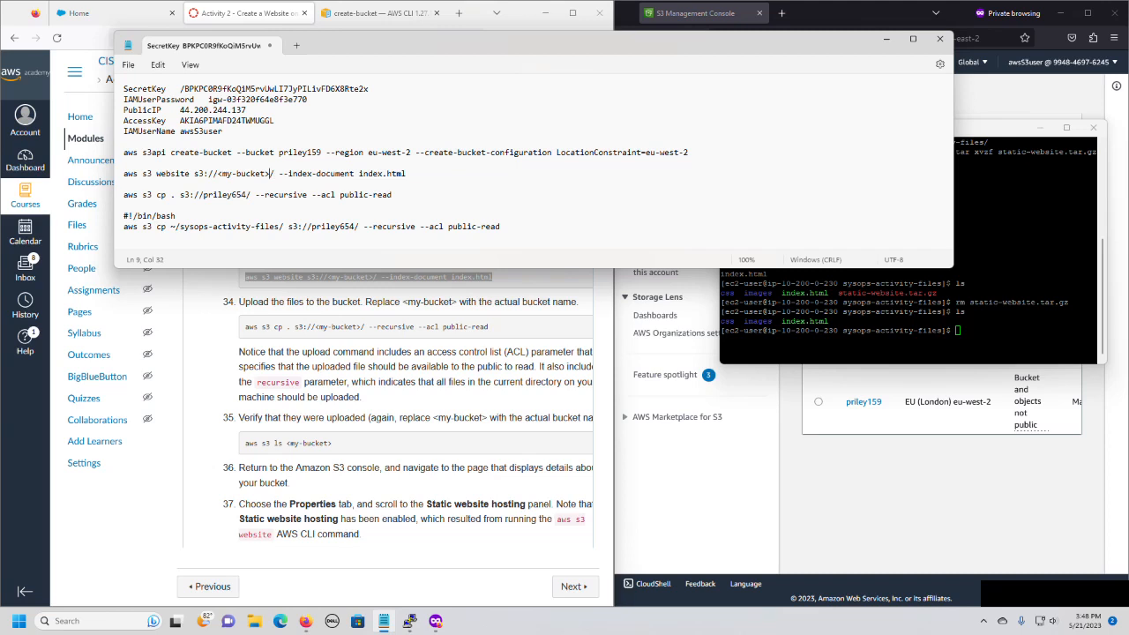
Replace the <my-bucket> placeholder in the aws s3 website command with the actual bucket name.
key("BackSpace")
key("BackSpace")
key("BackSpace")
key("BackSpace")
key("BackSpace")
key("BackSpace")
key("BackSpace")
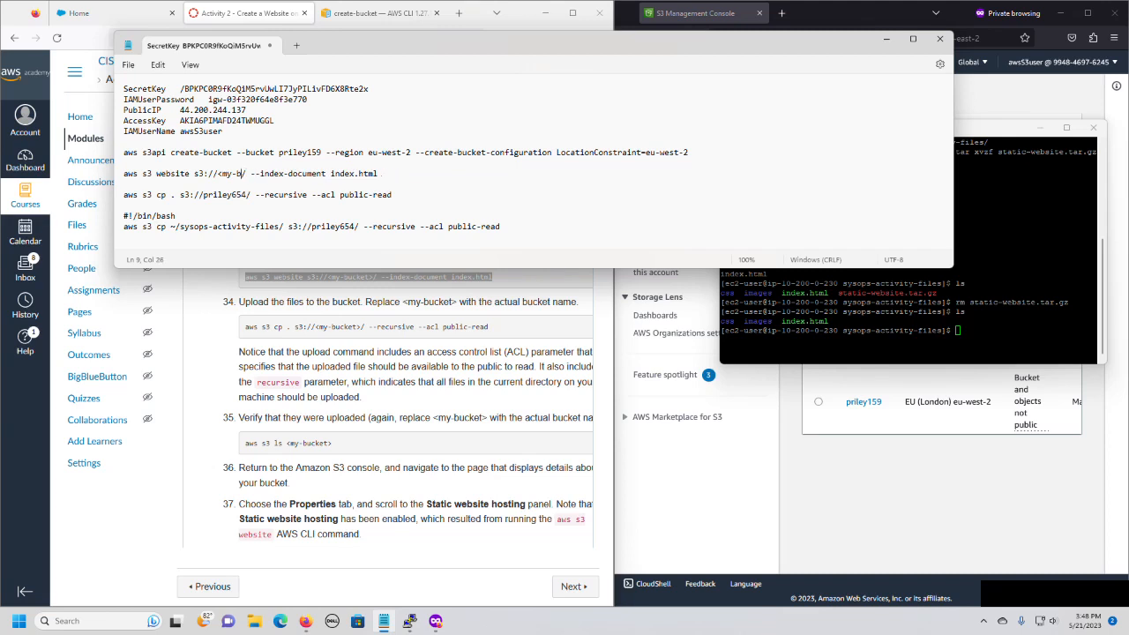
key("BackSpace")
key("BackSpace")
key("BackSpace")
key("BackSpace")
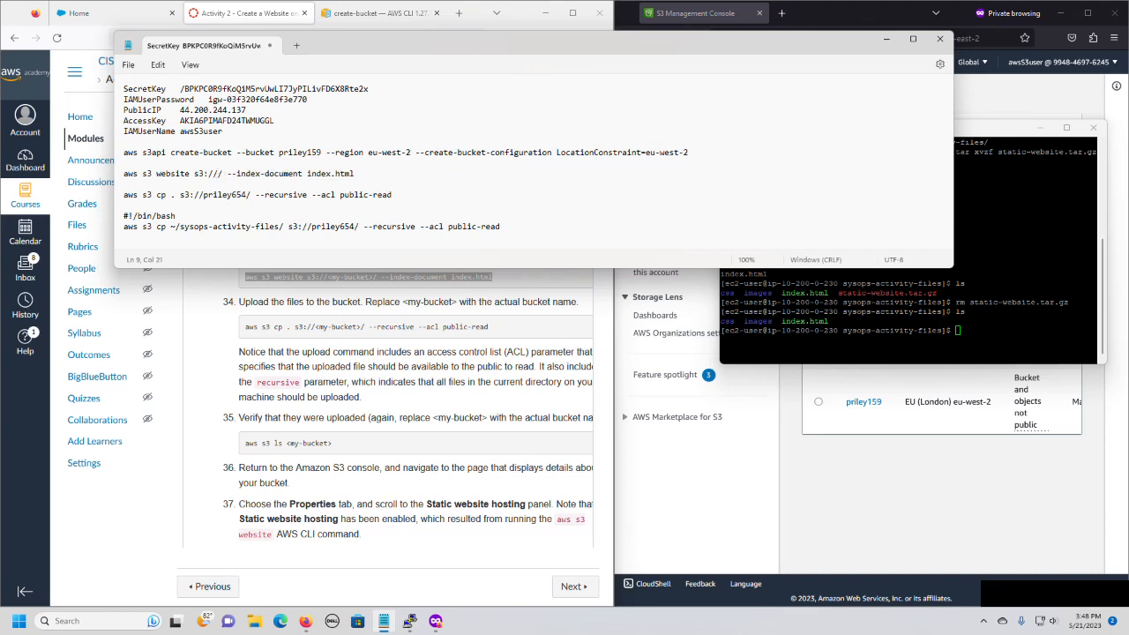
type("r")
type("riley")
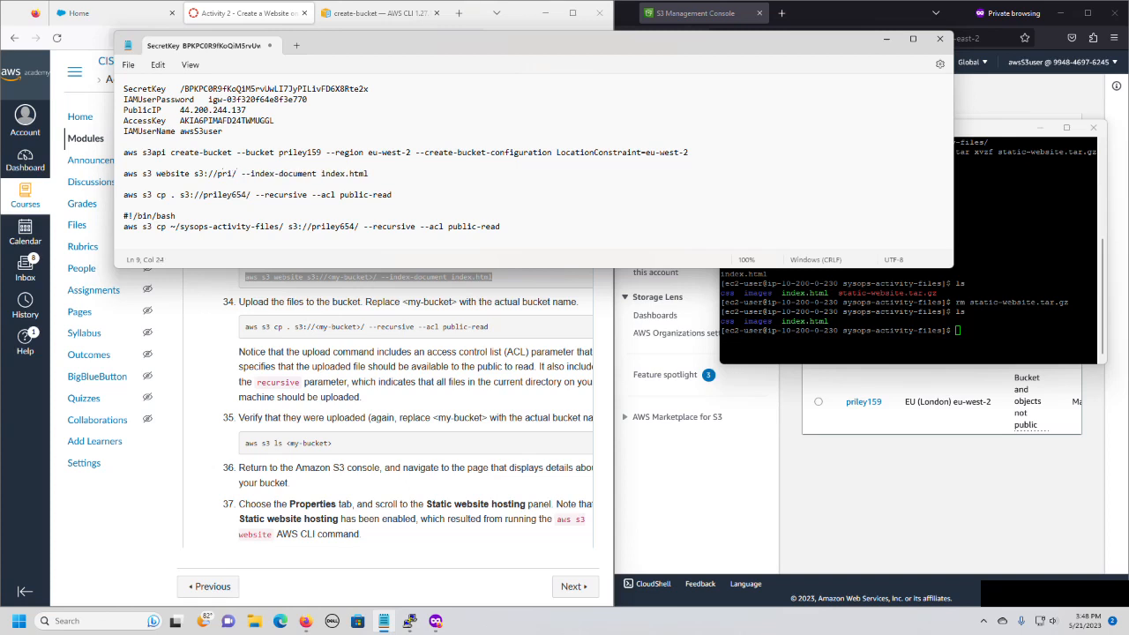
type("159")
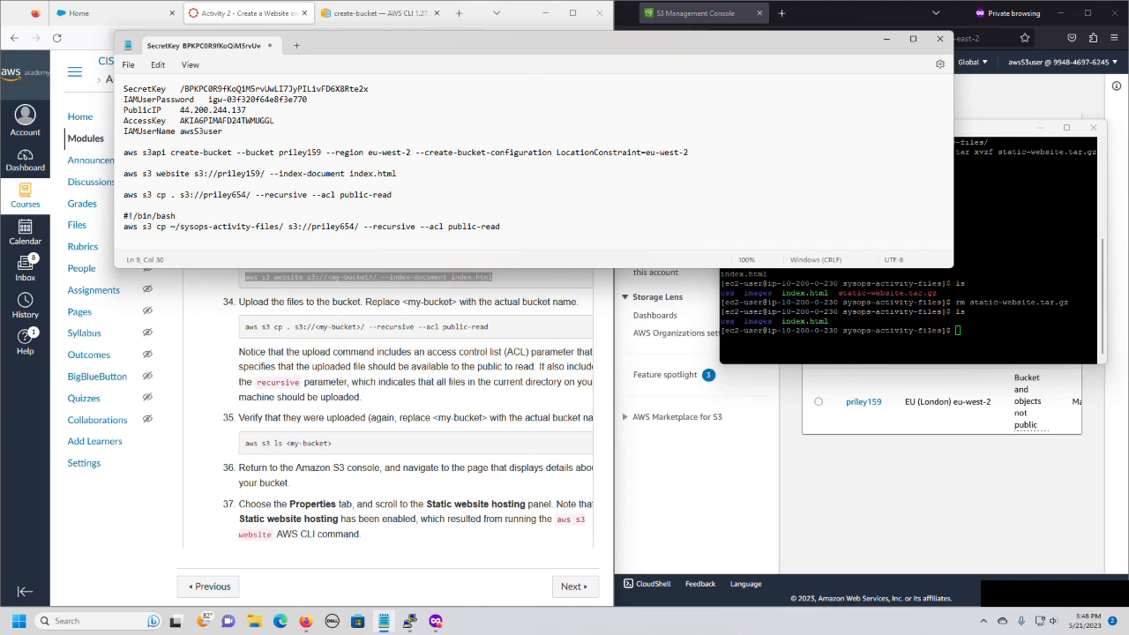
Copy the completed aws s3 website command from Notepad and run it in the SSH terminal, with index.html as index document.
key("Home")
key("shift+End")
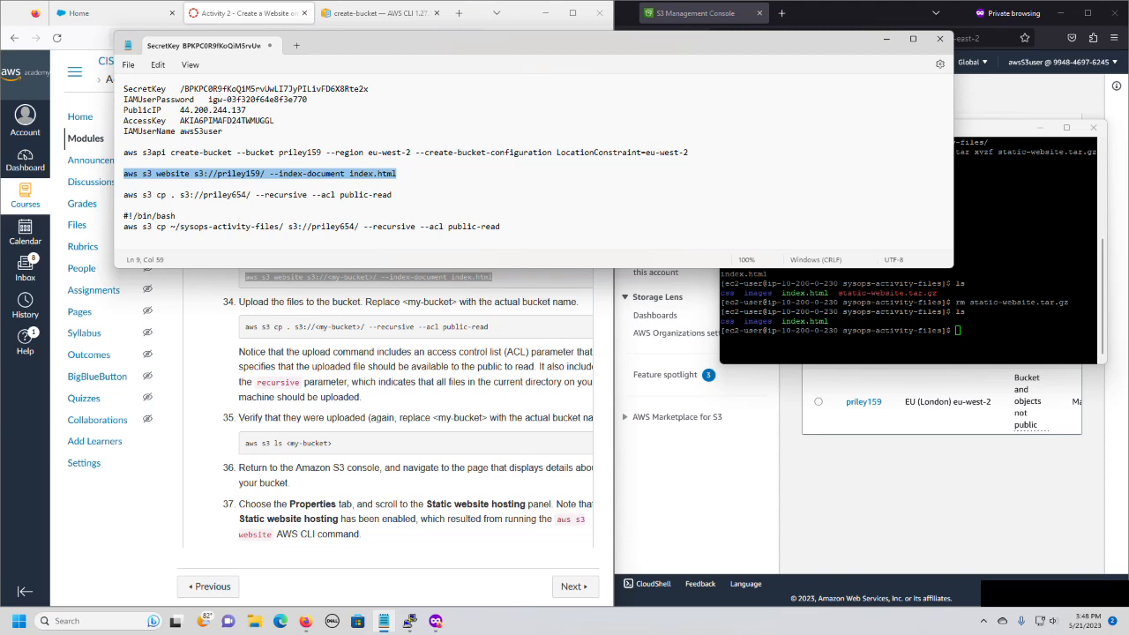
left_click(967, 335)
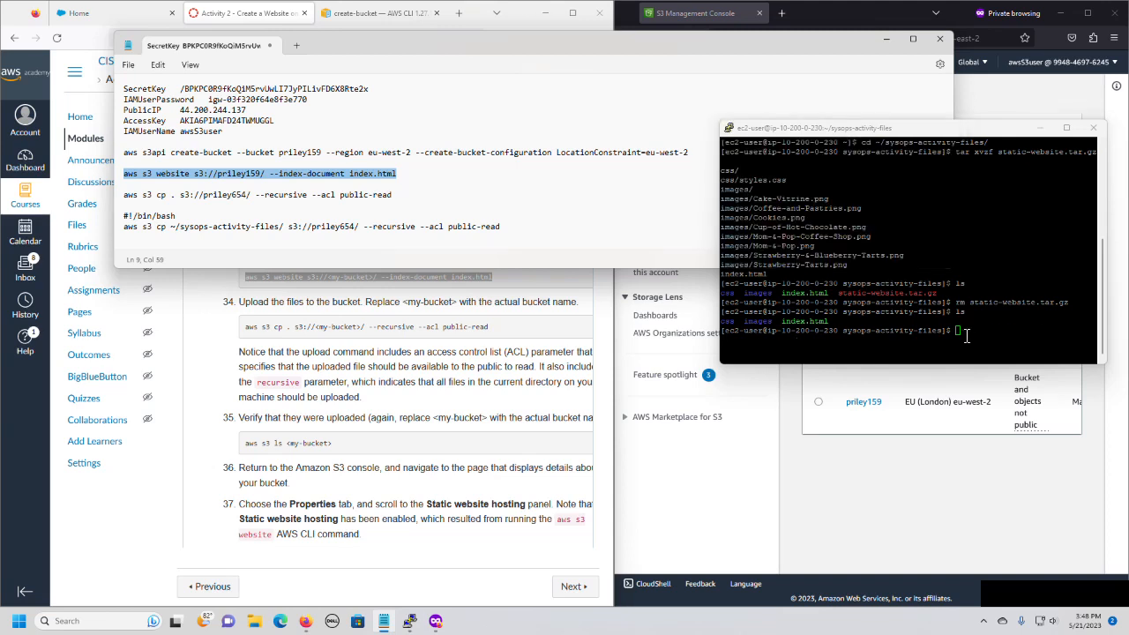
right_click(967, 335)
key("Return")
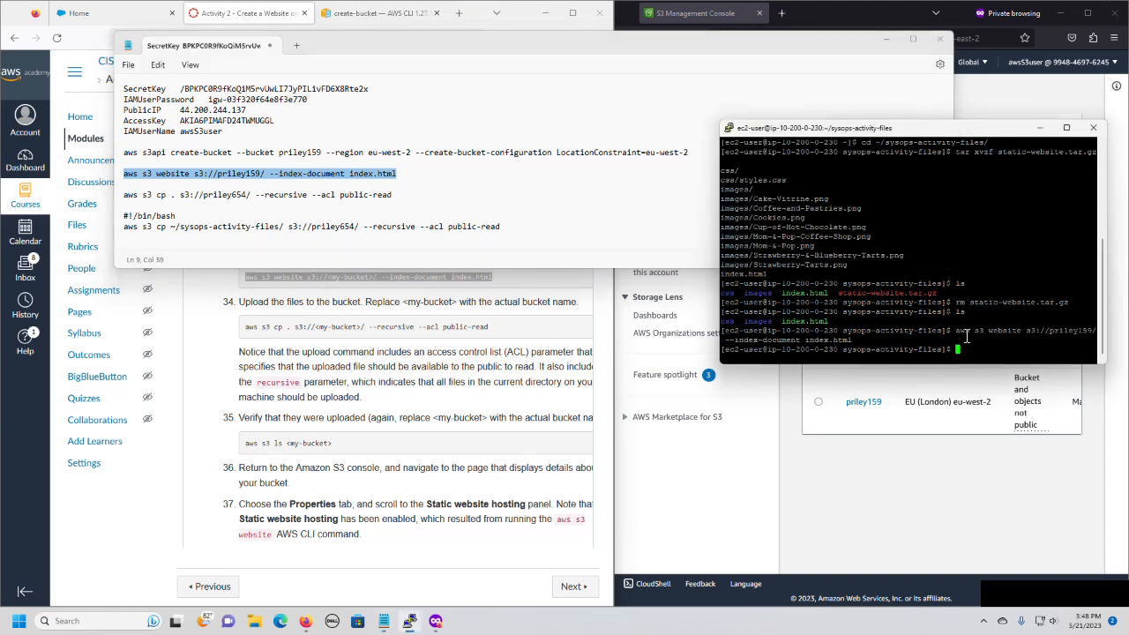
Refresh the S3 bucket list, check the static website hosting section in the bucket's properties, and return to the list.
left_click(839, 488)
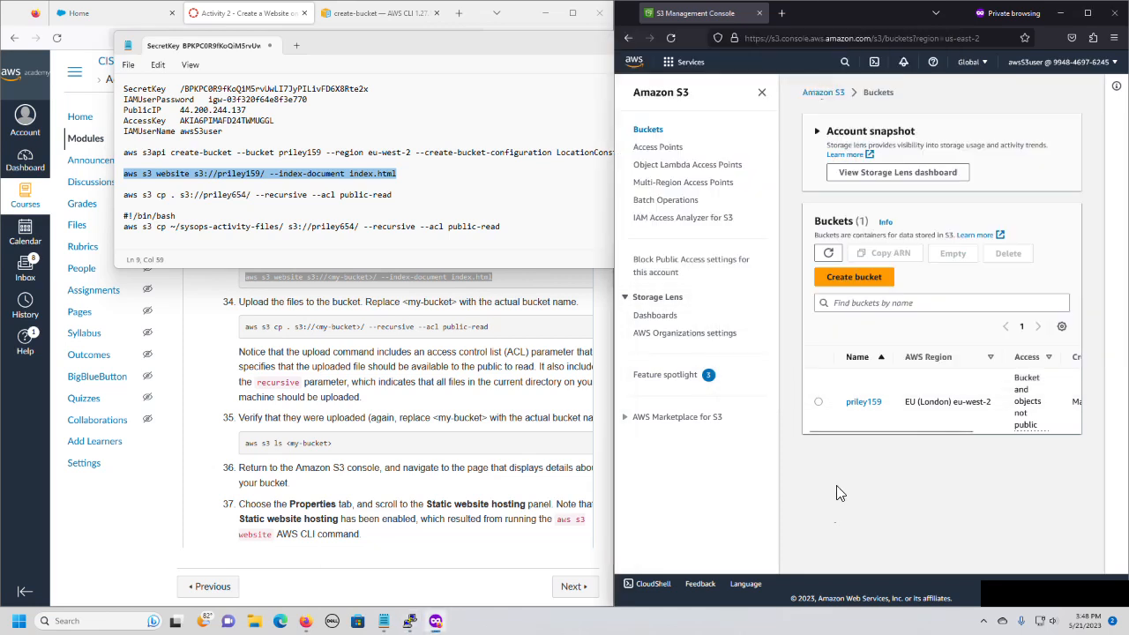
left_click(668, 40)
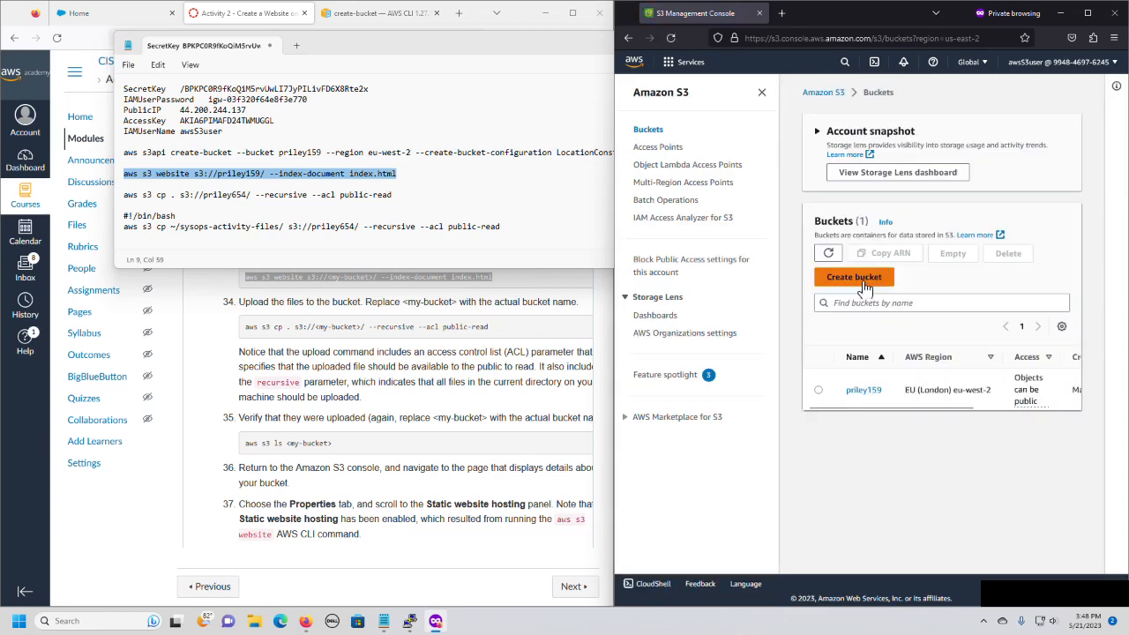
left_click(863, 390)
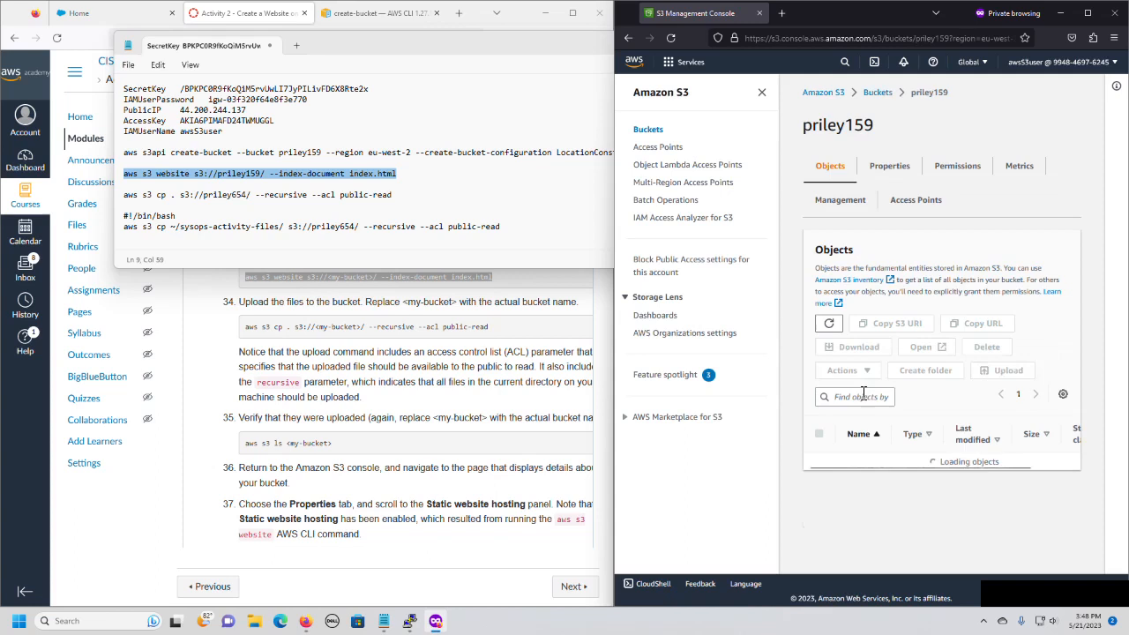
left_click(887, 168)
scroll(905, 307, "down", 15)
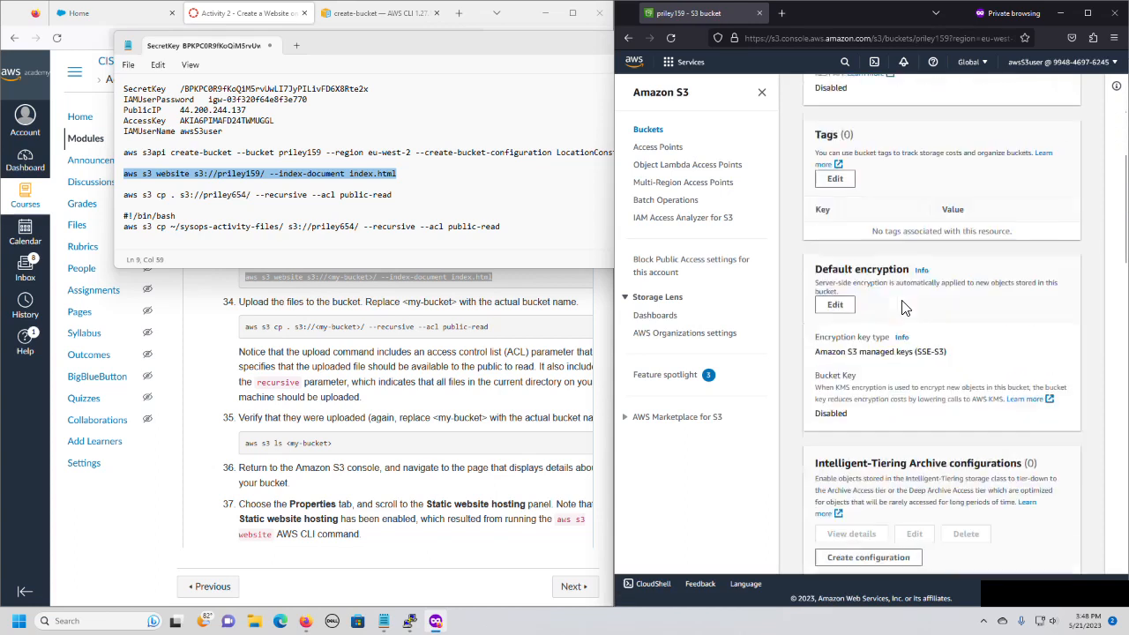
scroll(904, 307, "down", 10)
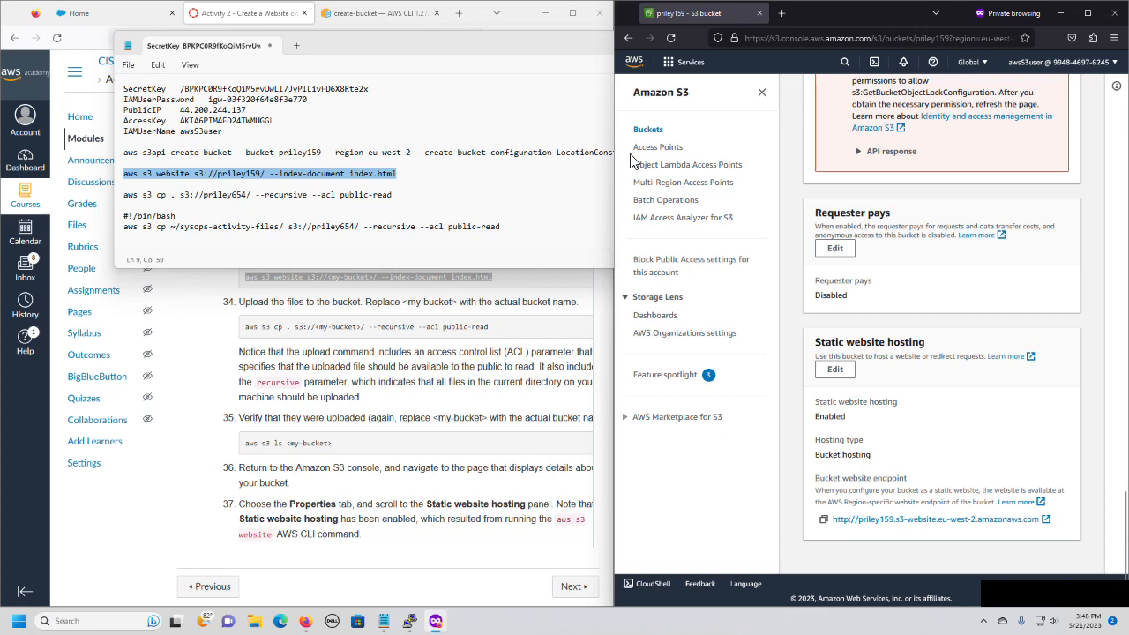
left_click(648, 130)
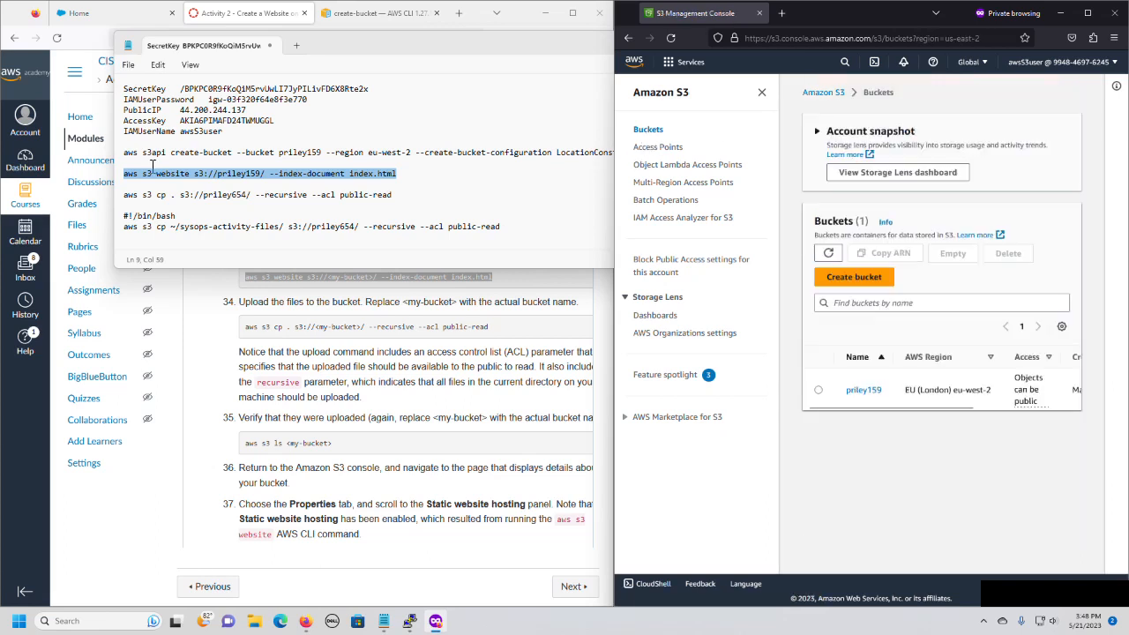
Copy the aws s3 cp command from step 34 of the lab and paste it into the cleared SSH terminal.
left_click(388, 556)
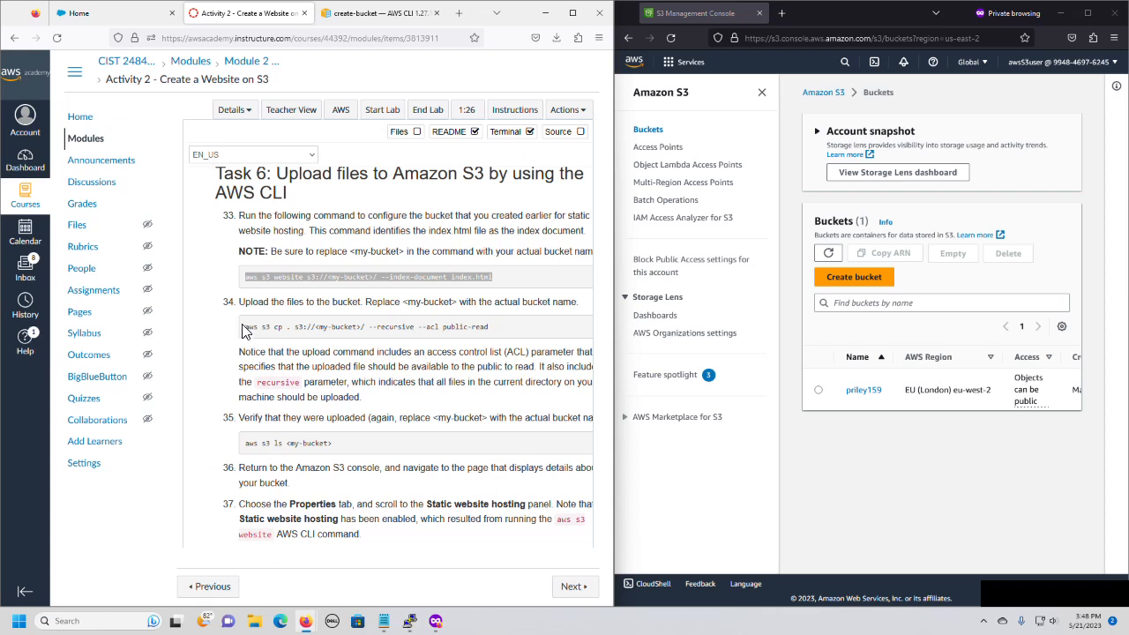
left_click_drag(245, 327, 545, 350)
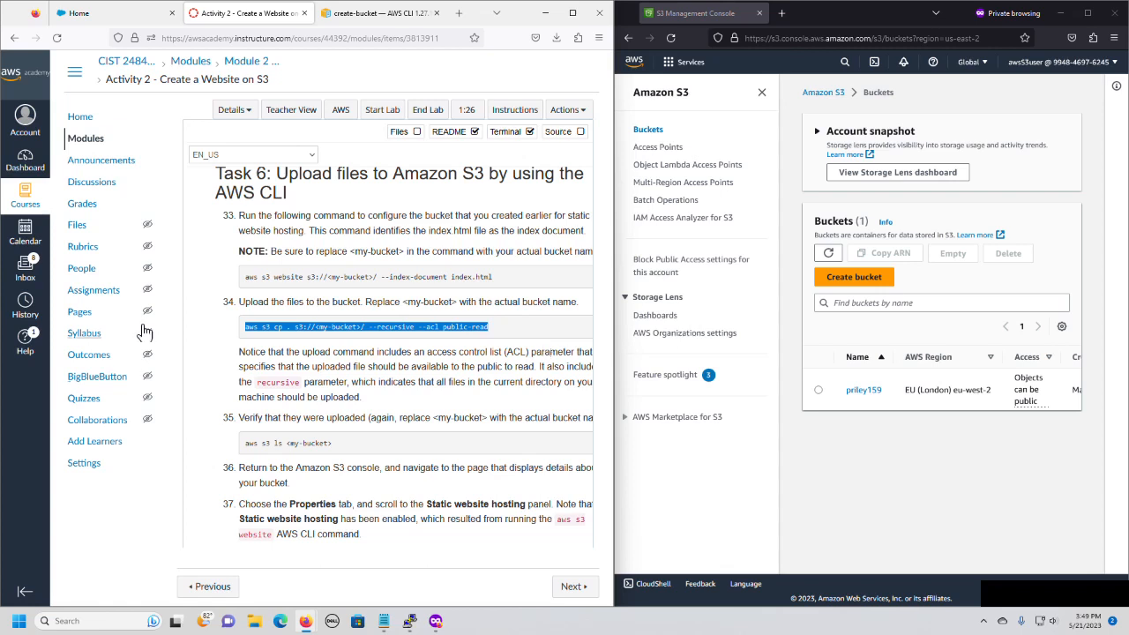
right_click(305, 332)
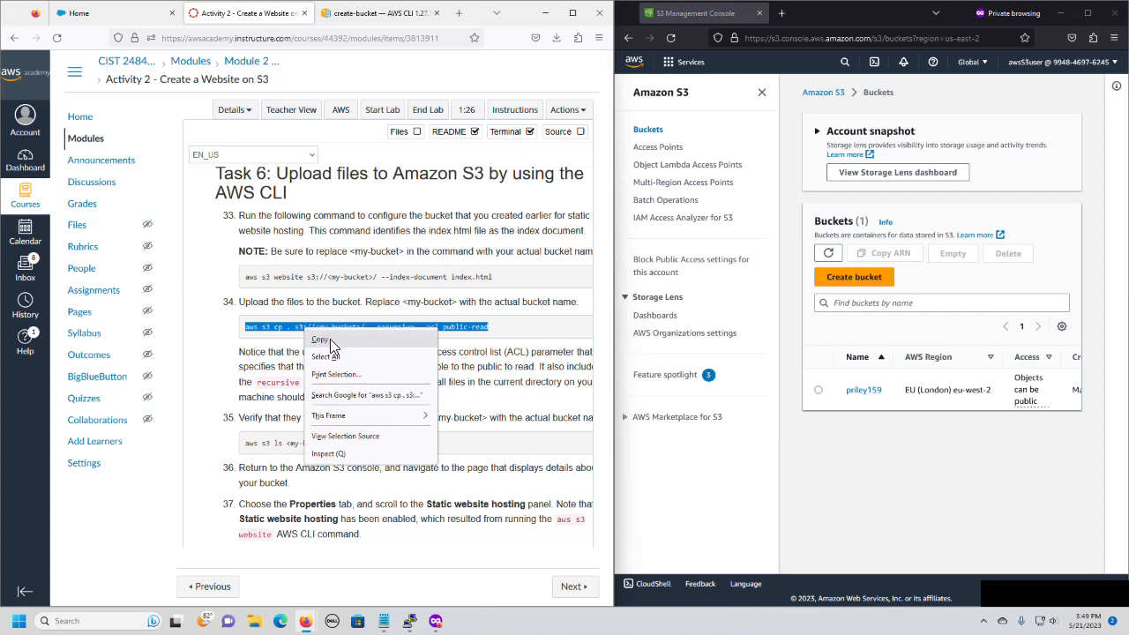
left_click(320, 339)
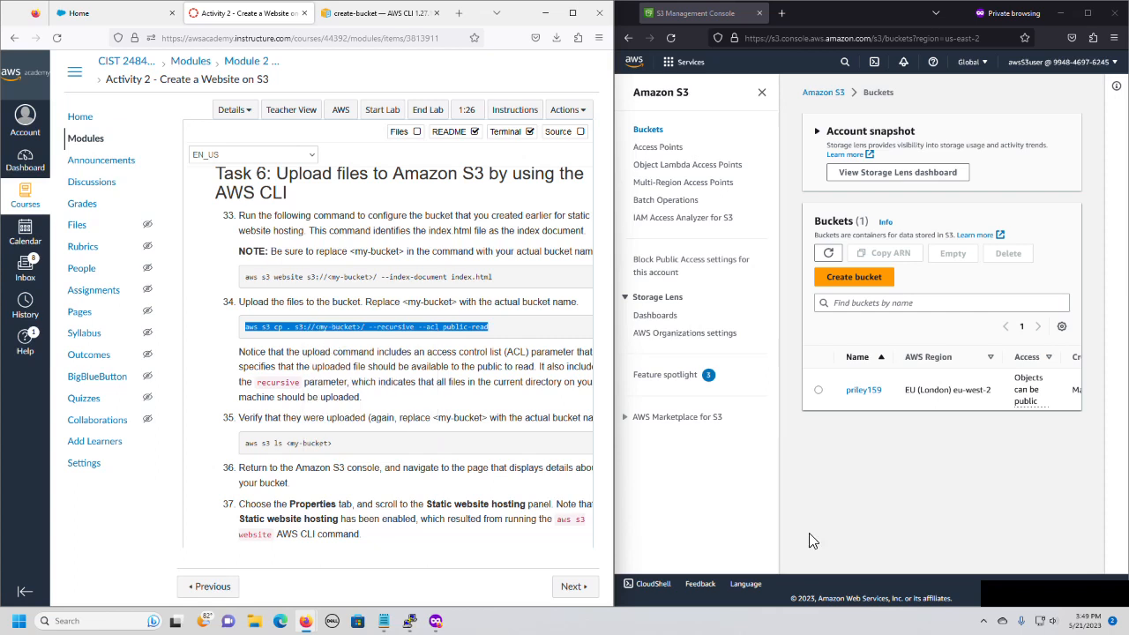
left_click(409, 628)
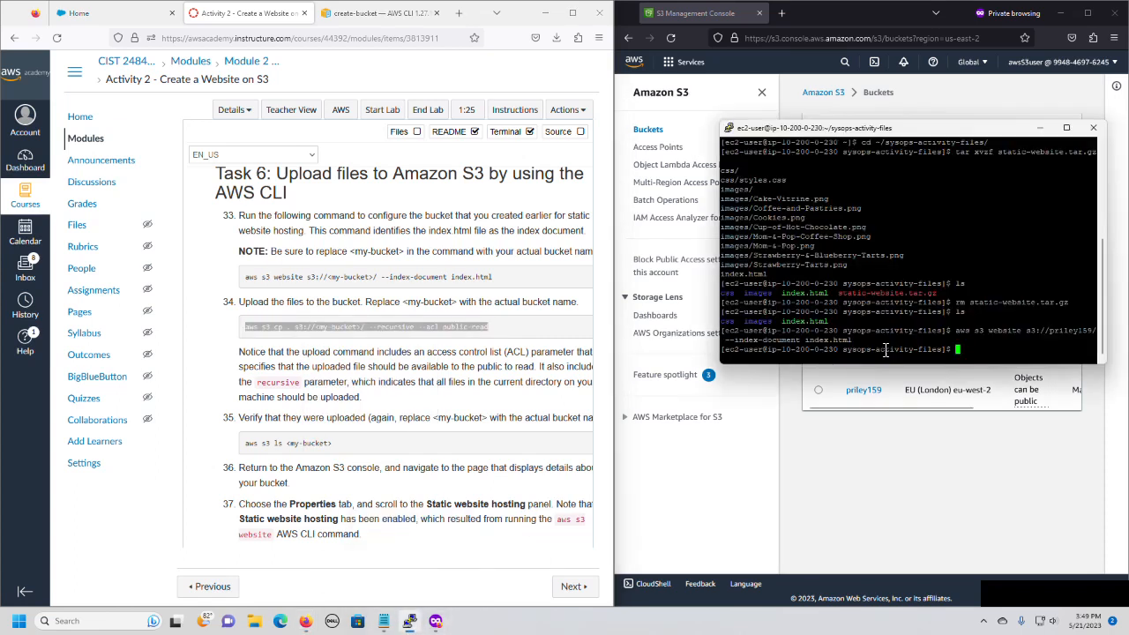
key("ctrl+l")
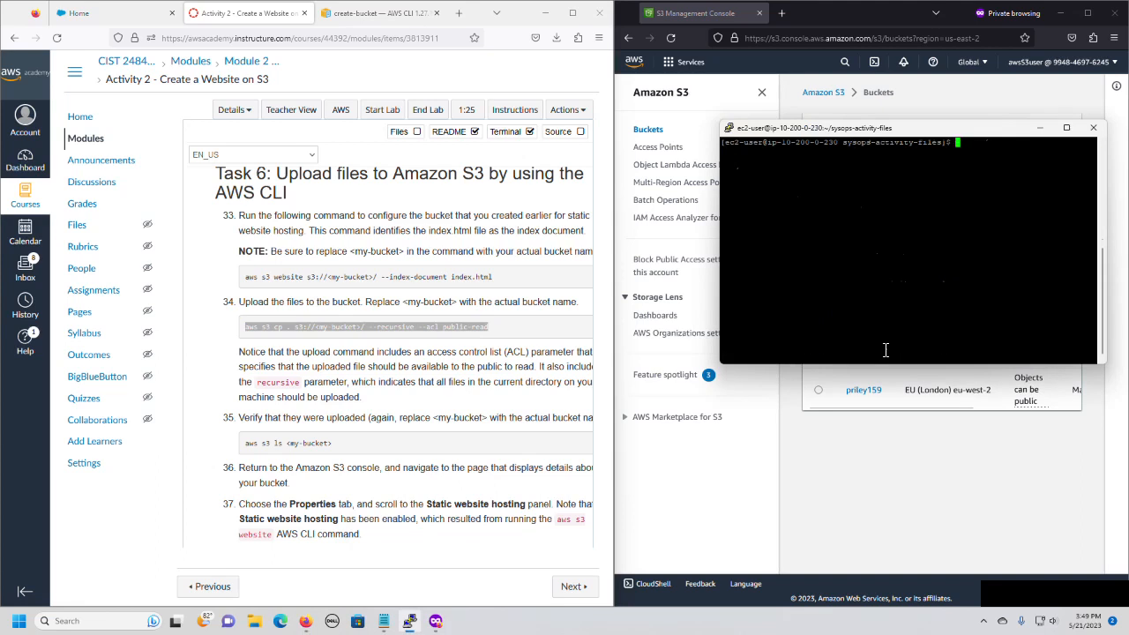
right_click(965, 149)
Replace <my-bucket> in the pasted aws s3 cp command with the actual bucket name and run it to upload the site files recursively with public-read access.
key("Left")
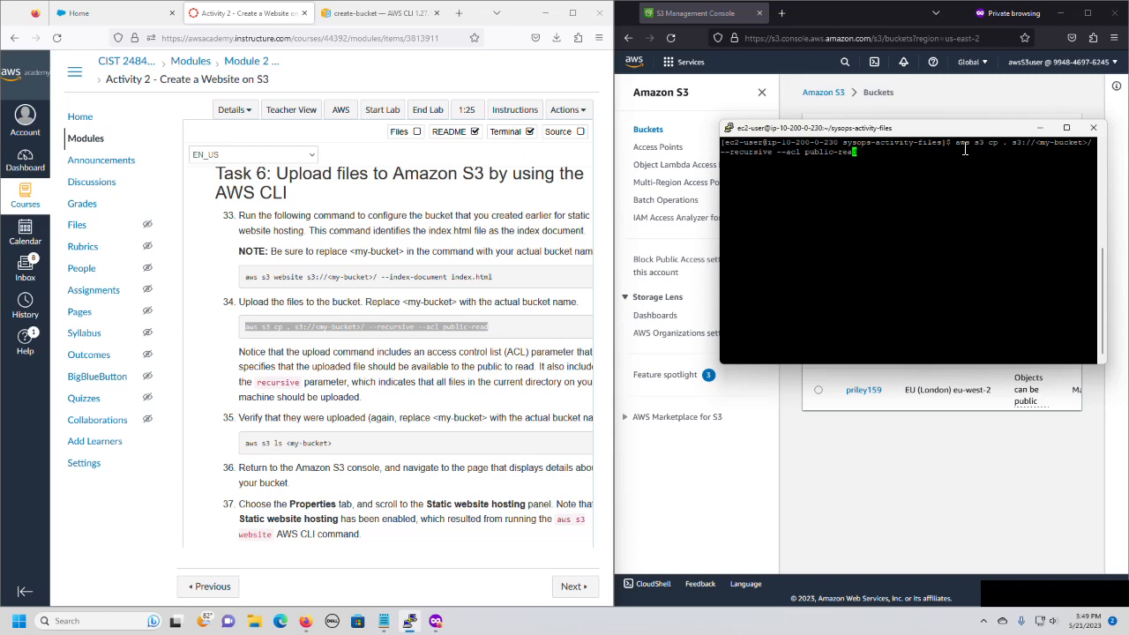
key("Left")
key("Left")
key("Left")
key("Left")
key("Left")
key("Left")
key("Left")
key("Left")
key("Left")
key("Left")
key("Left")
key("Left")
key("Left")
key("Left")
key("Left")
key("Left")
key("Left")
key("Left")
key("Left")
key("Left")
key("Right")
key("Right")
key("Right")
key("BackSpace")
key("BackSpace")
key("BackSpace")
key("BackSpace")
key("BackSpace")
key("BackSpace")
key("BackSpace")
key("BackSpace")
key("BackSpace")
key("BackSpace")
key("BackSpace")
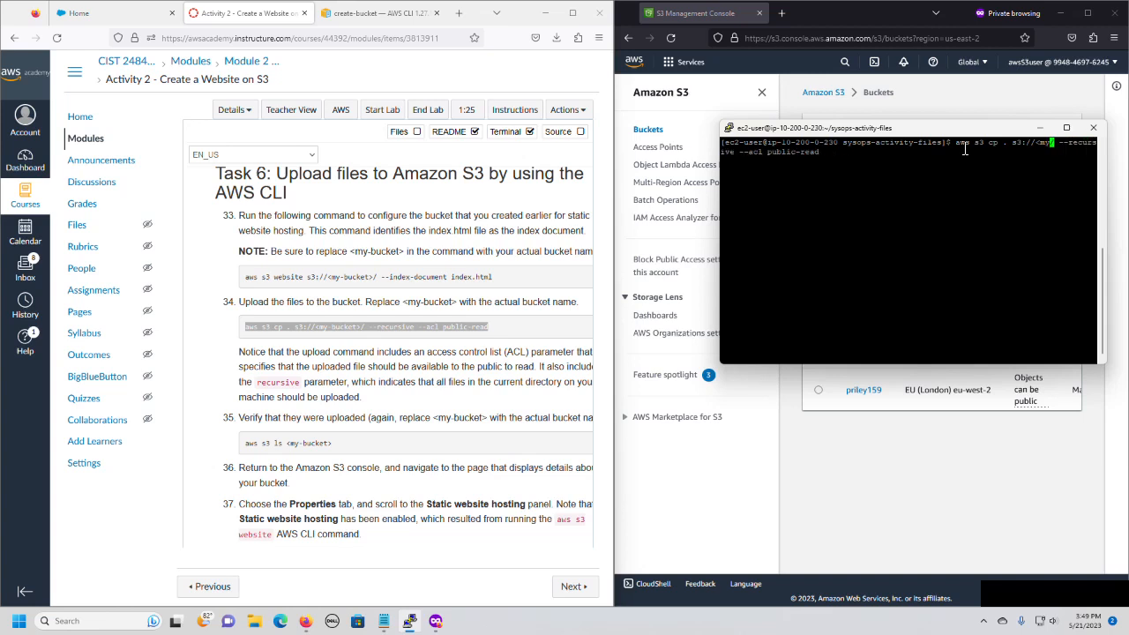
key("BackSpace")
type("priley")
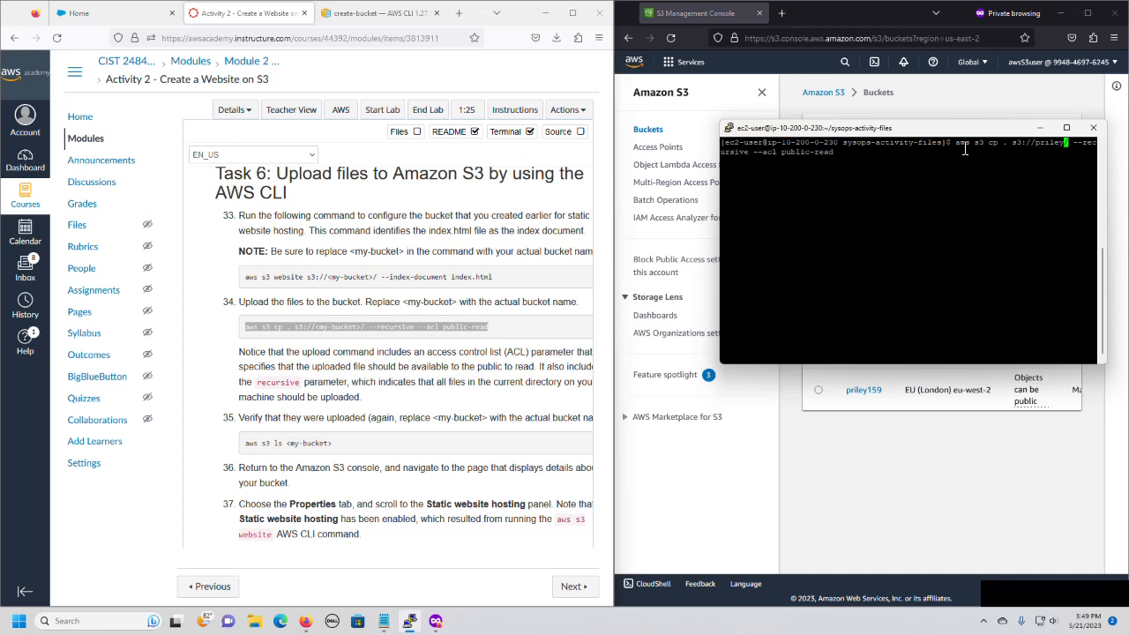
type("159")
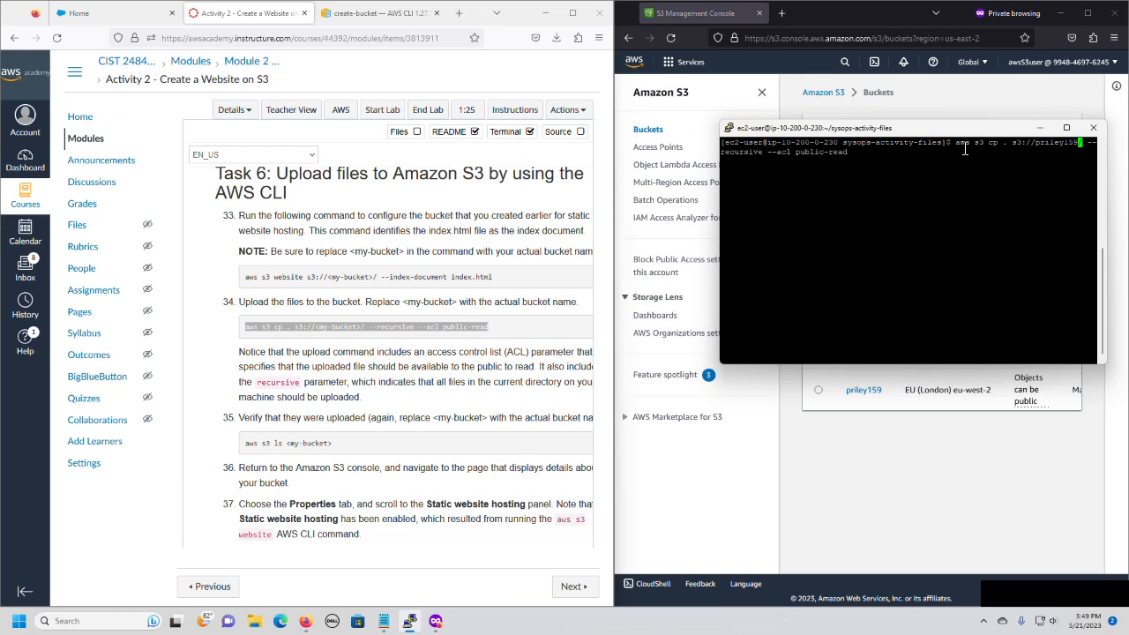
key("Return")
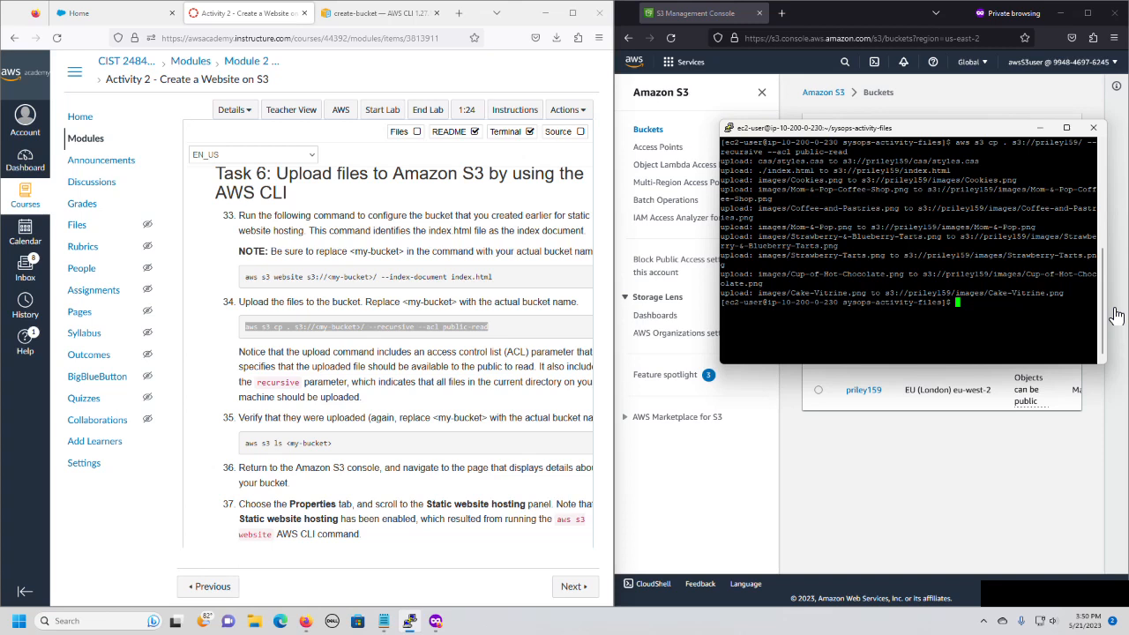
Verify the upload by listing the bucket's contents with aws s3 ls, and clear the terminal.
type("aws s3 ls priley159")
key("Return")
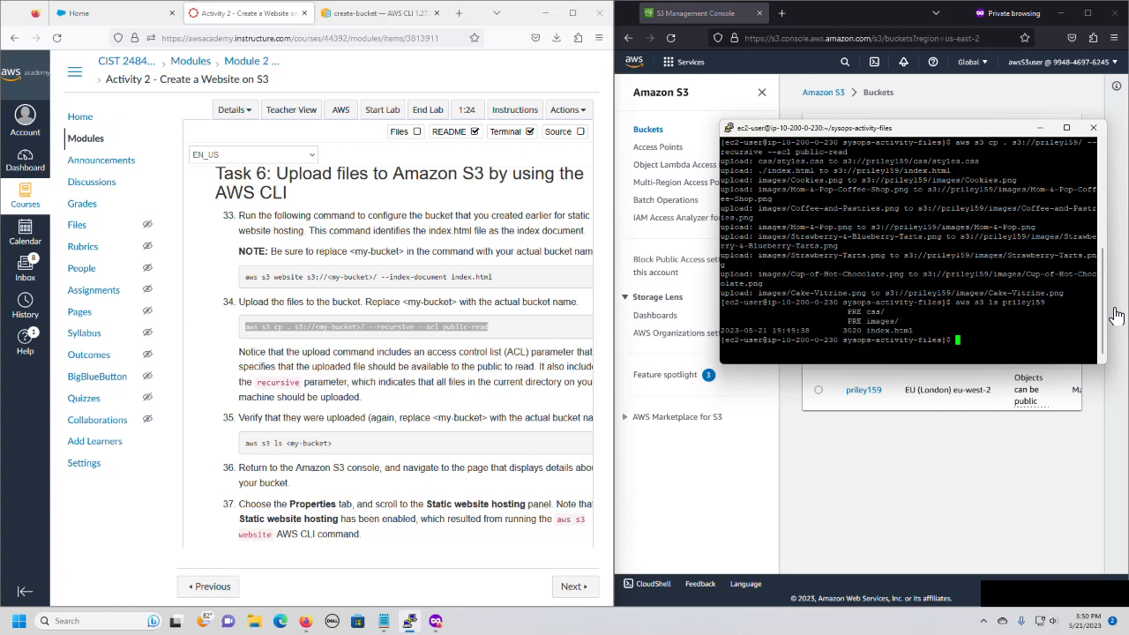
type("clear")
key("Return")
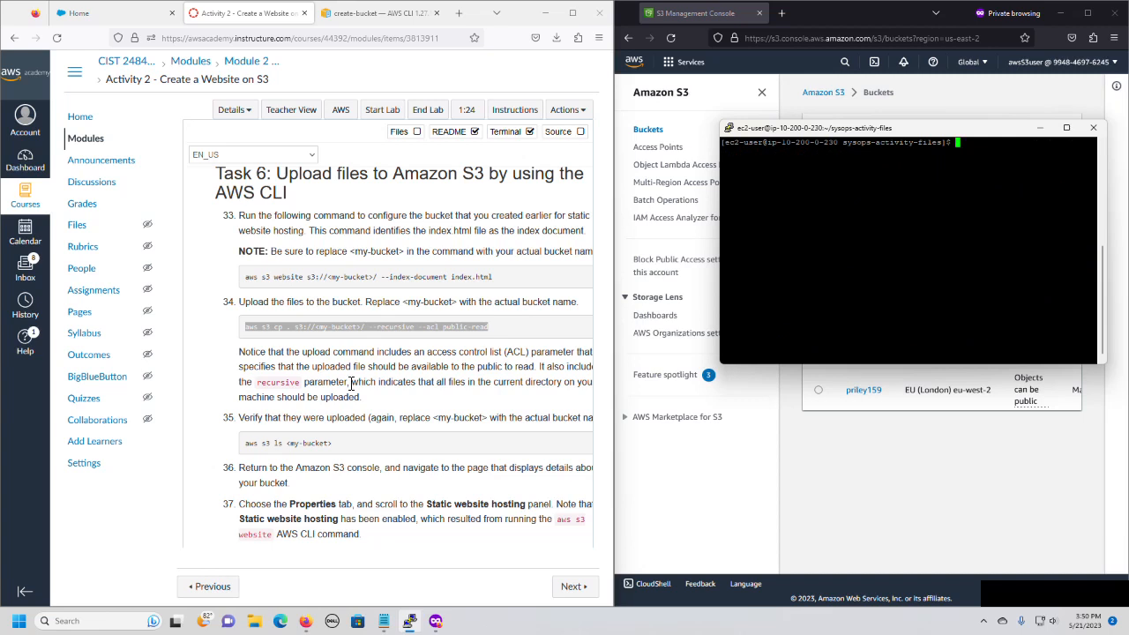
Open the bucket in the S3 console and refresh its object list to check the uploaded files.
scroll(351, 383, "down", 1)
scroll(352, 384, "down", 2)
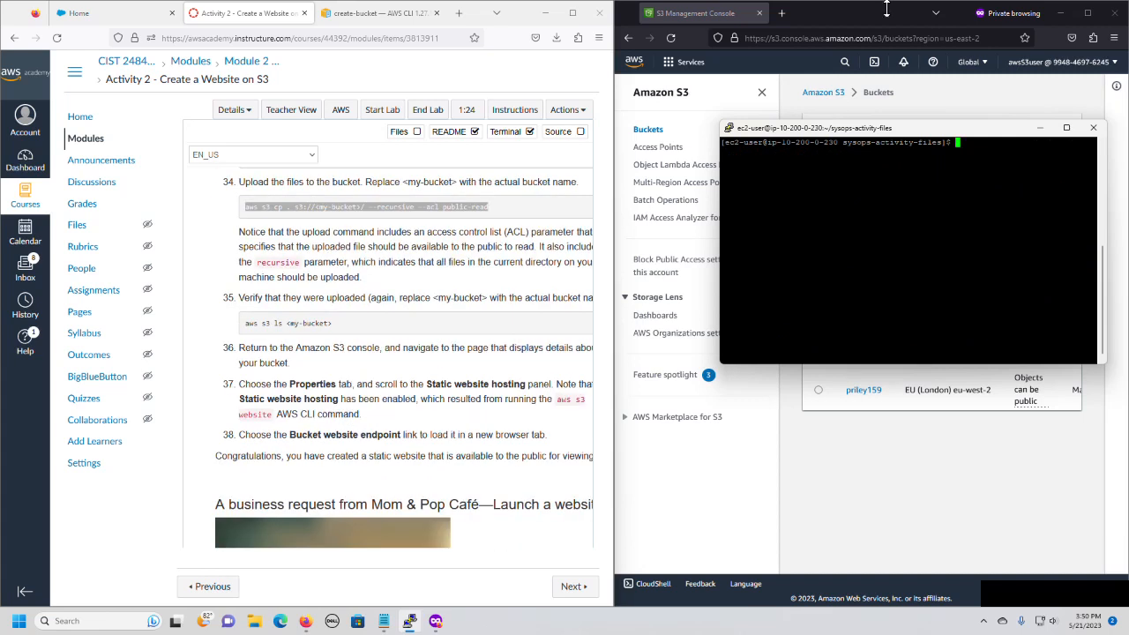
left_click(642, 132)
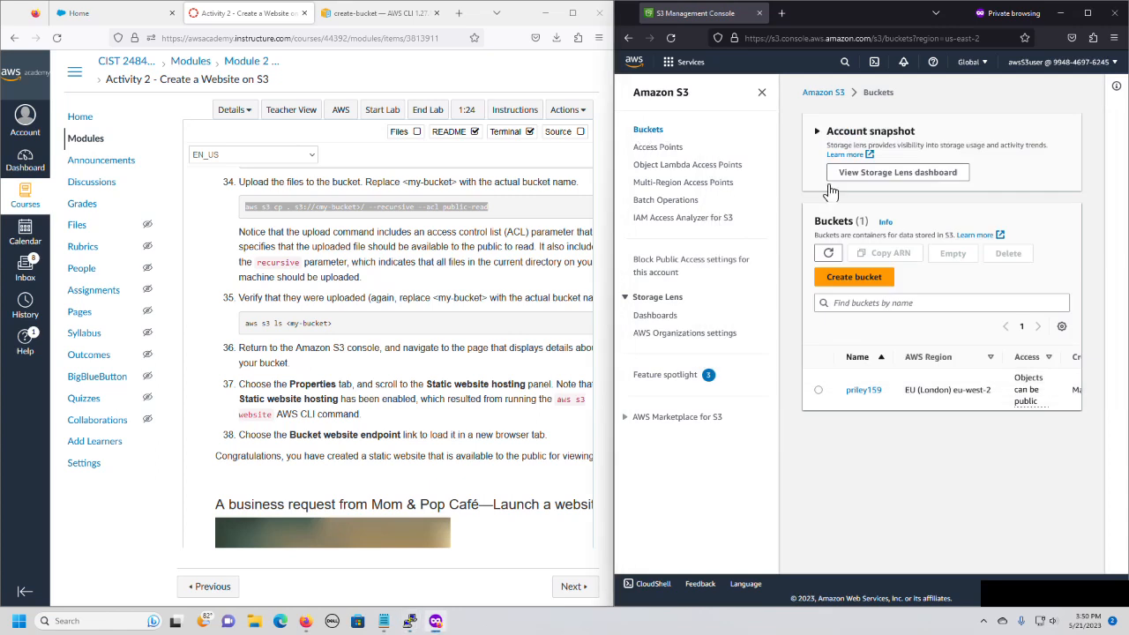
left_click(860, 390)
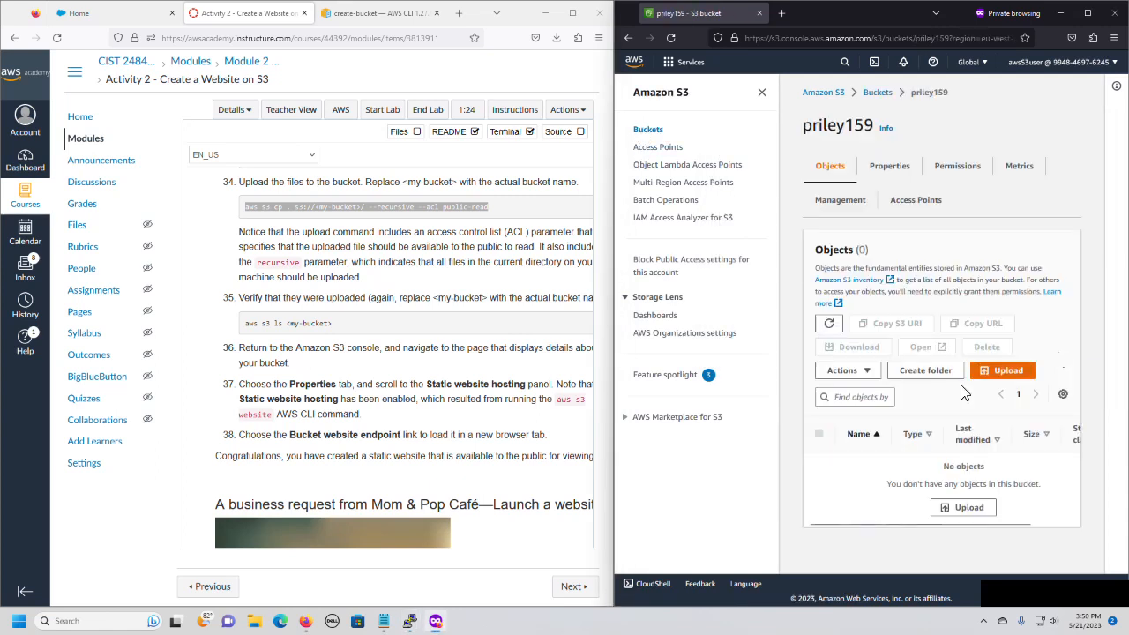
left_click(889, 166)
scroll(874, 327, "down", 5)
scroll(876, 333, "up", 6)
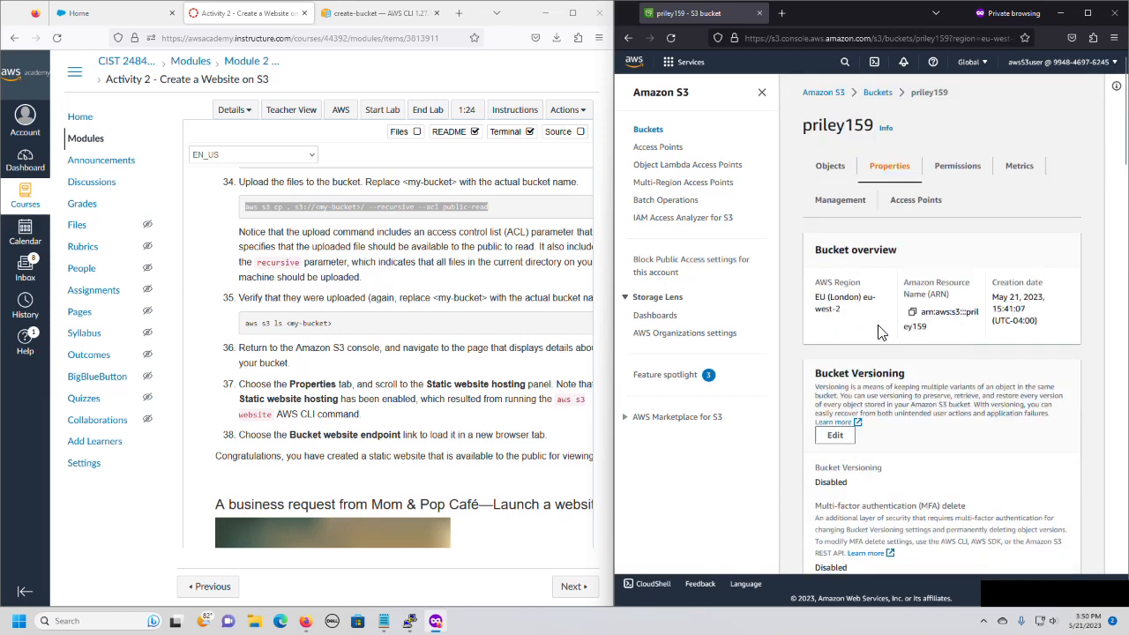
left_click(830, 168)
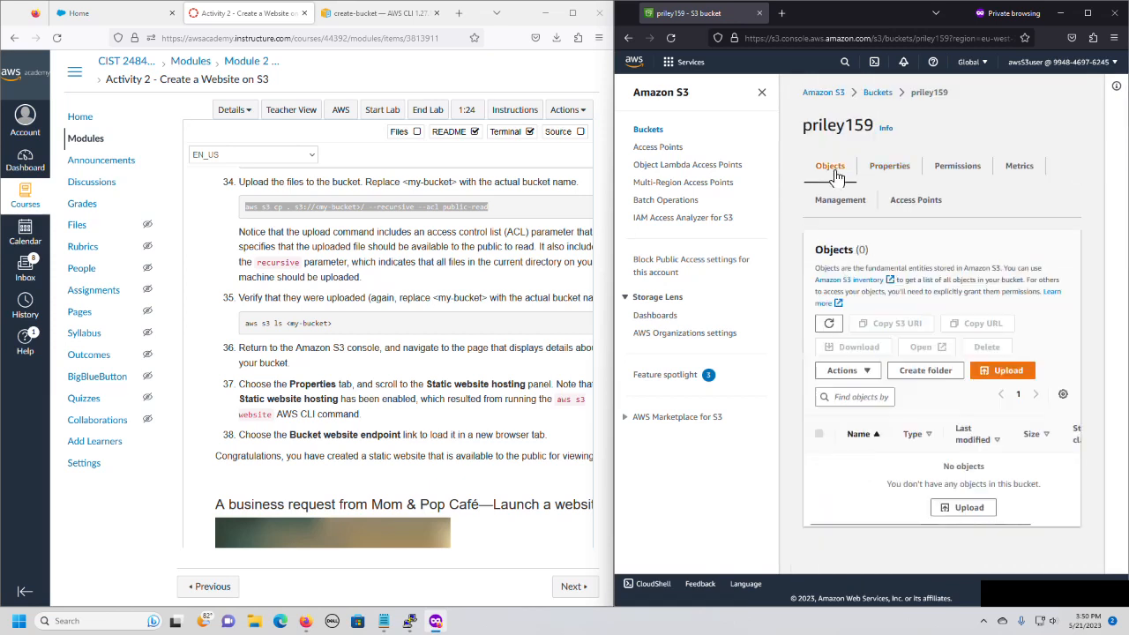
left_click(830, 324)
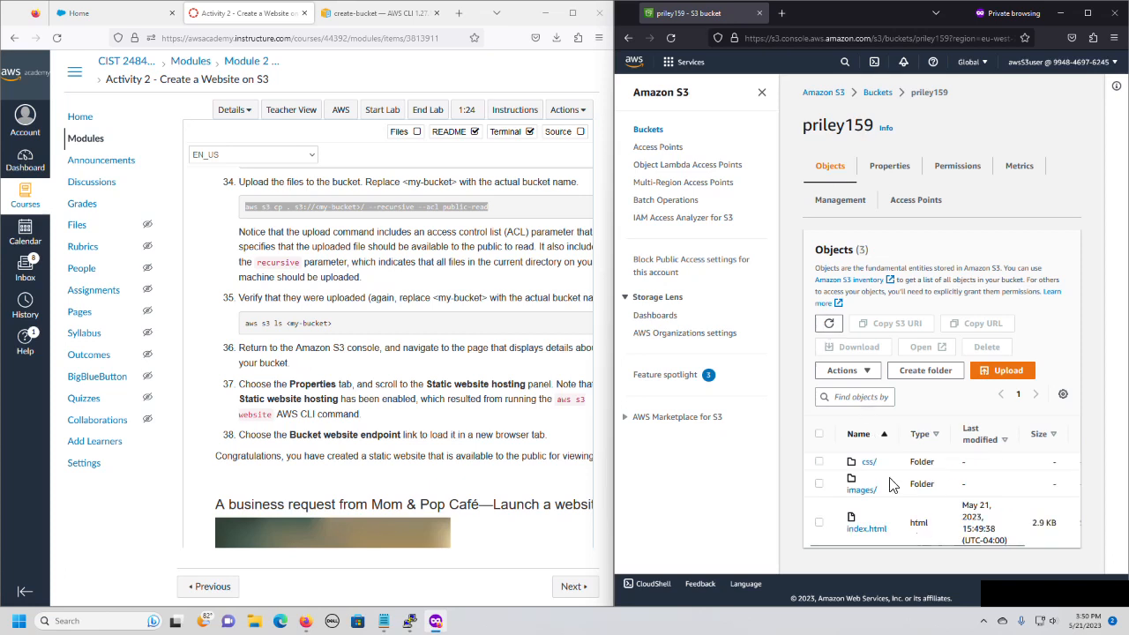
Copy the bucket website endpoint from the bucket's static website hosting section and open it in a new browser tab.
left_click(892, 174)
scroll(891, 294, "down", 10)
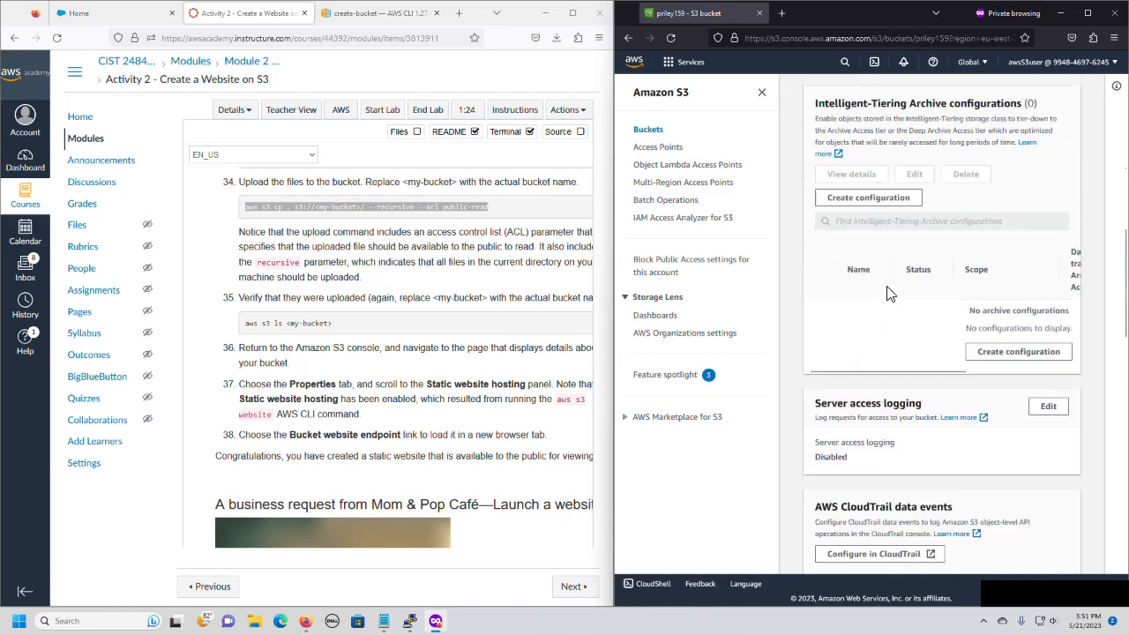
scroll(889, 294, "down", 15)
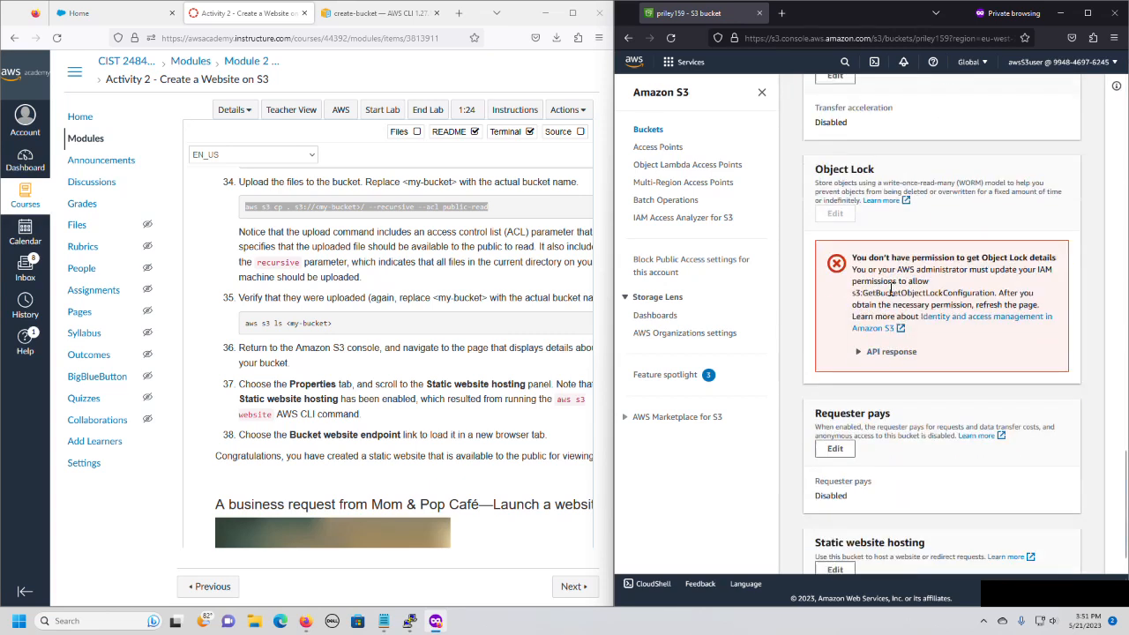
scroll(891, 291, "down", 3)
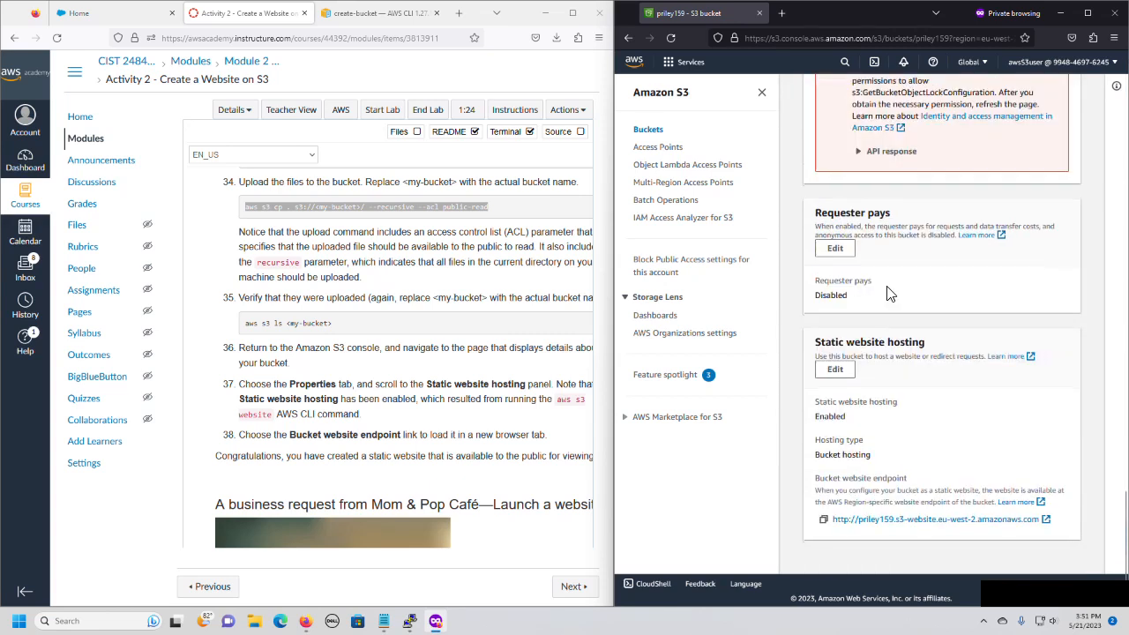
left_click(824, 520)
left_click(782, 12)
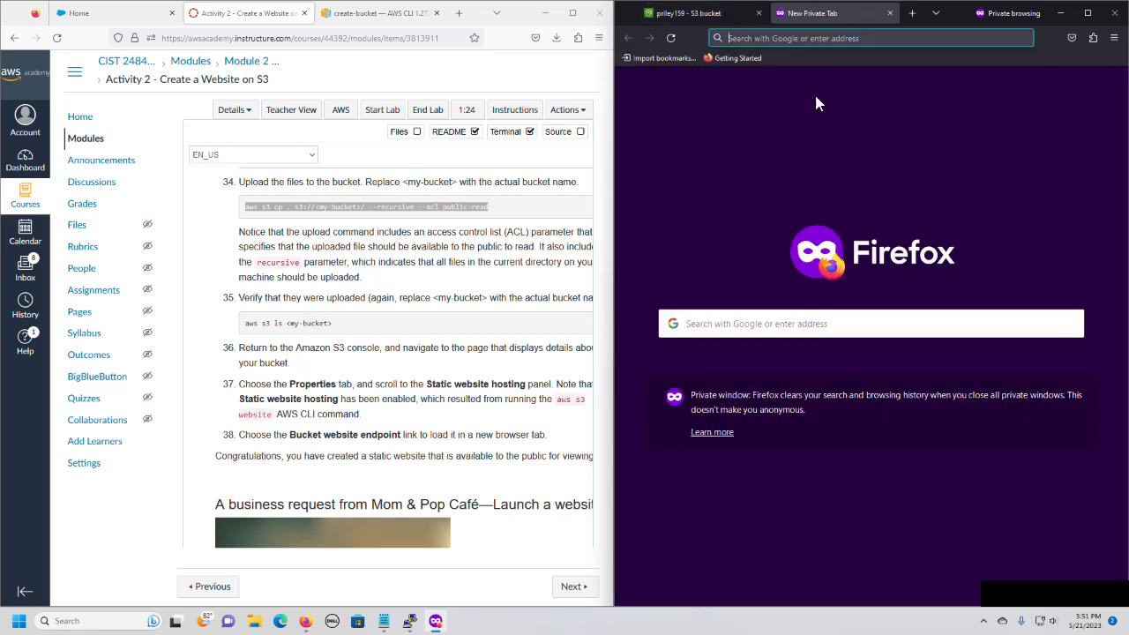
right_click(770, 38)
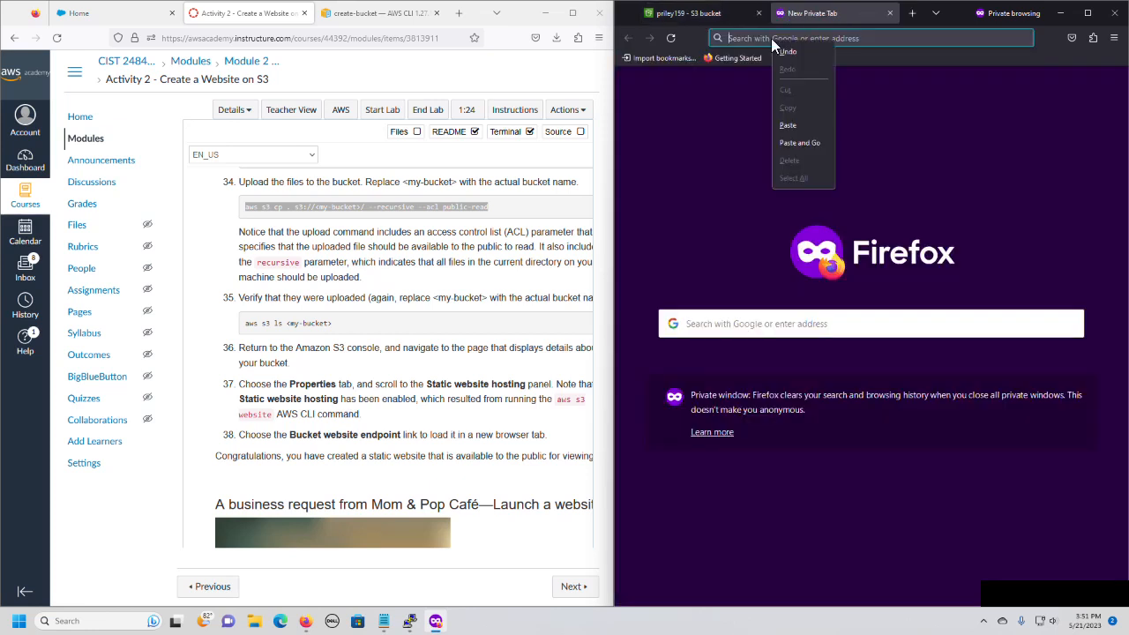
left_click(809, 141)
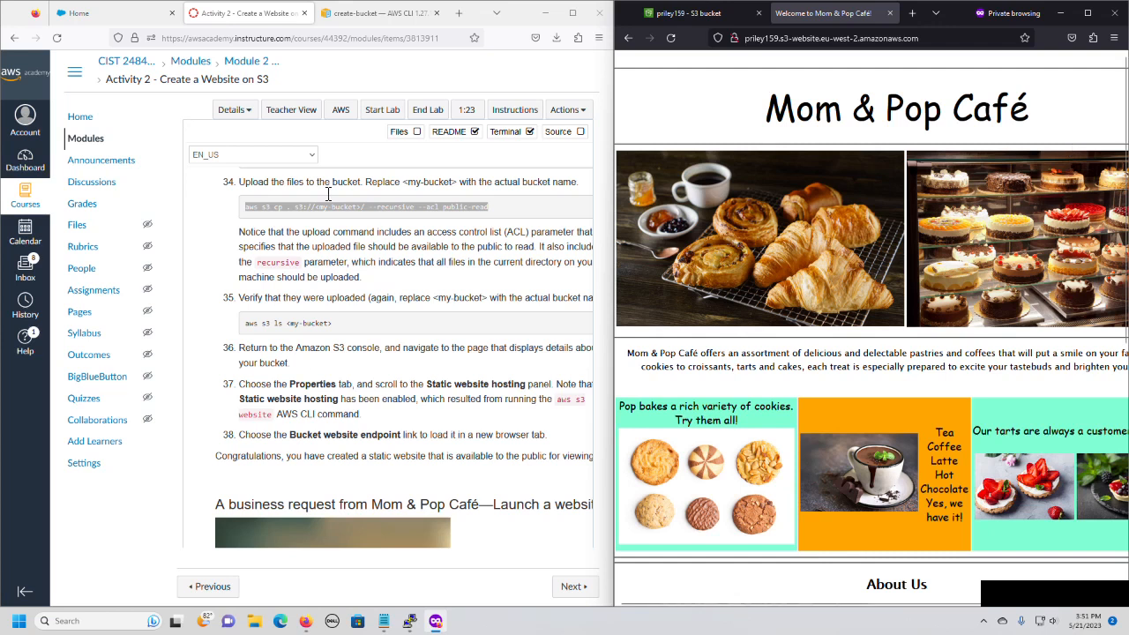
Read on in the lab instructions through Task 7 about creating a batch file for website updates.
left_click(370, 75)
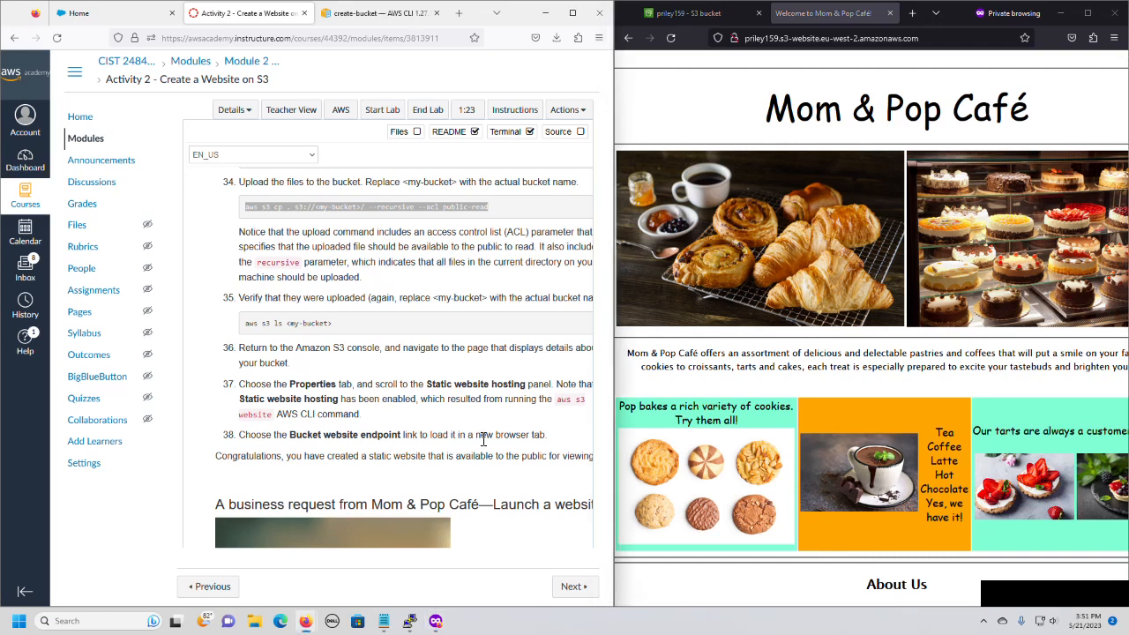
scroll(483, 440, "down", 3)
scroll(484, 444, "down", 1)
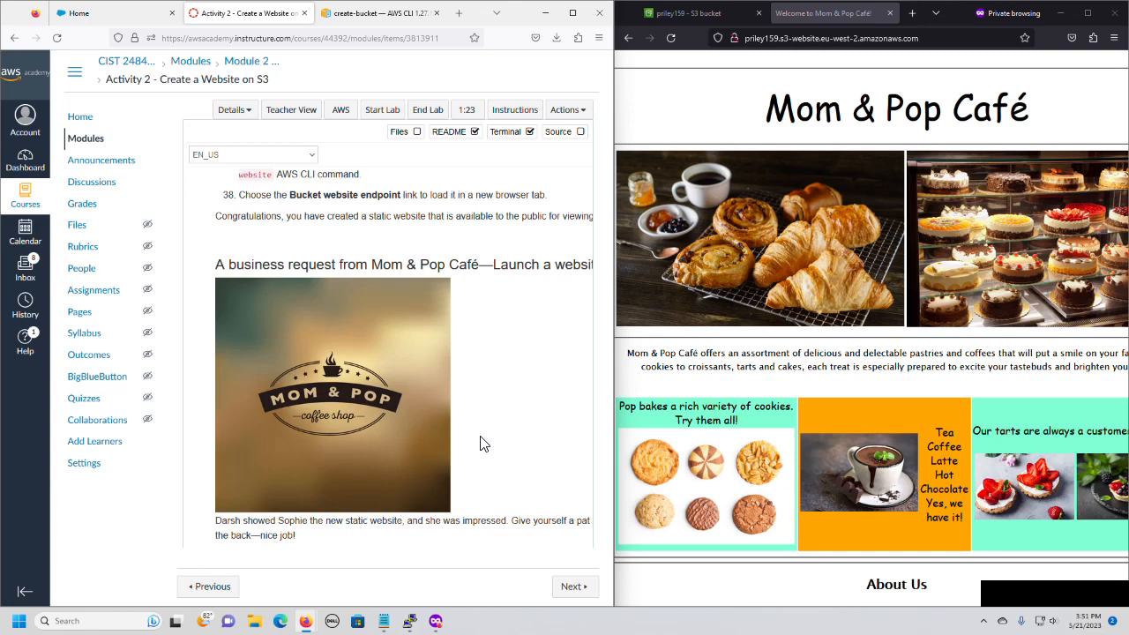
scroll(483, 444, "down", 5)
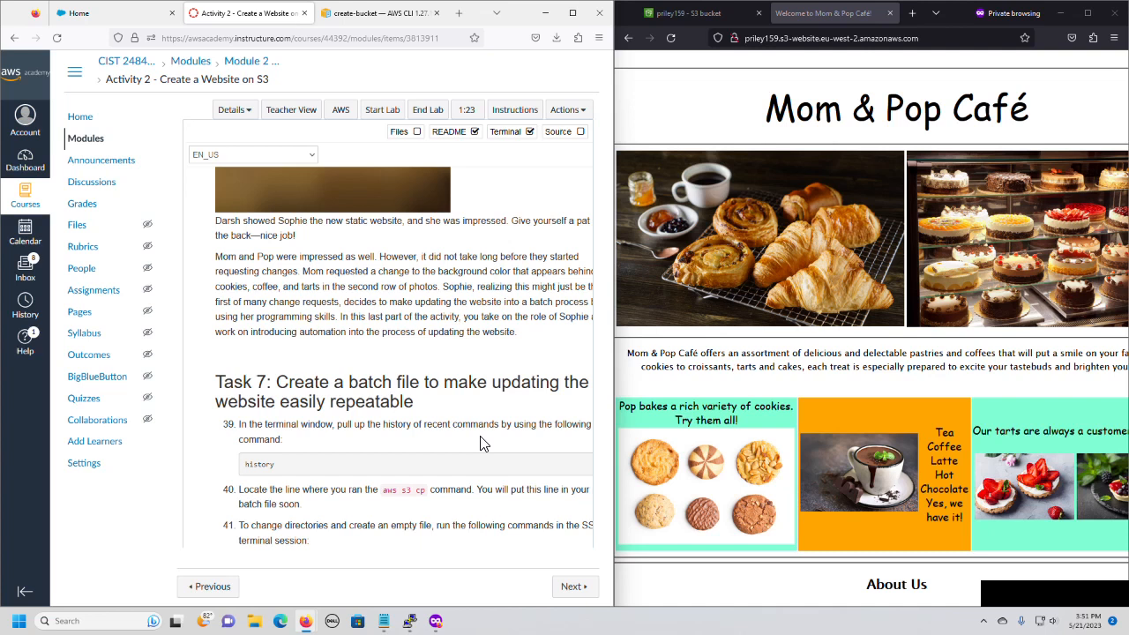
scroll(494, 400, "down", 1)
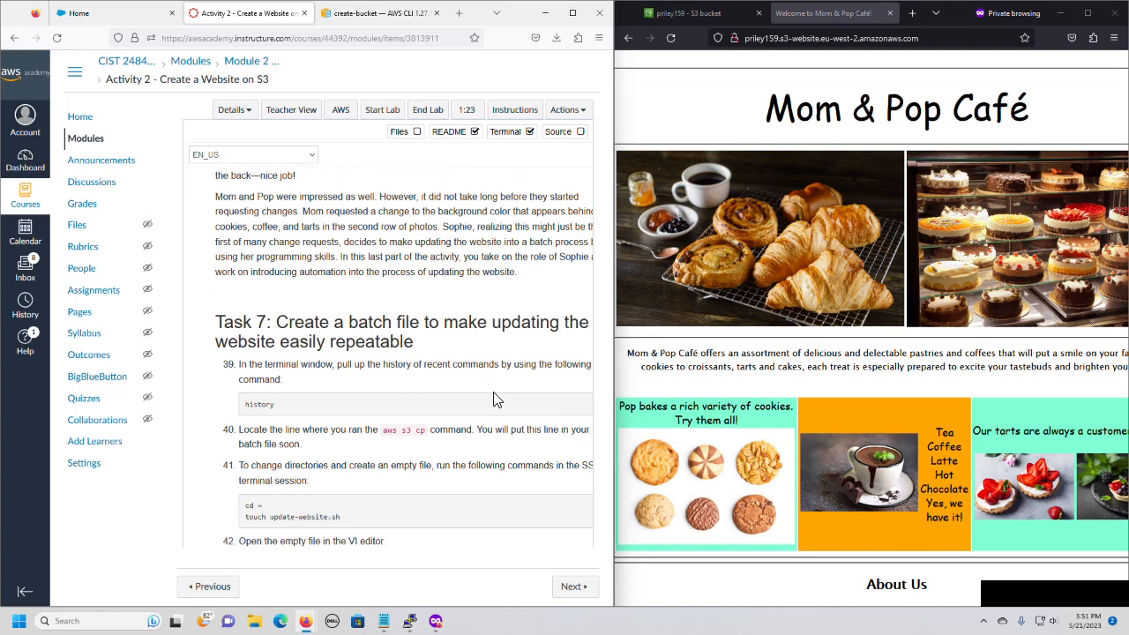
scroll(495, 399, "down", 3)
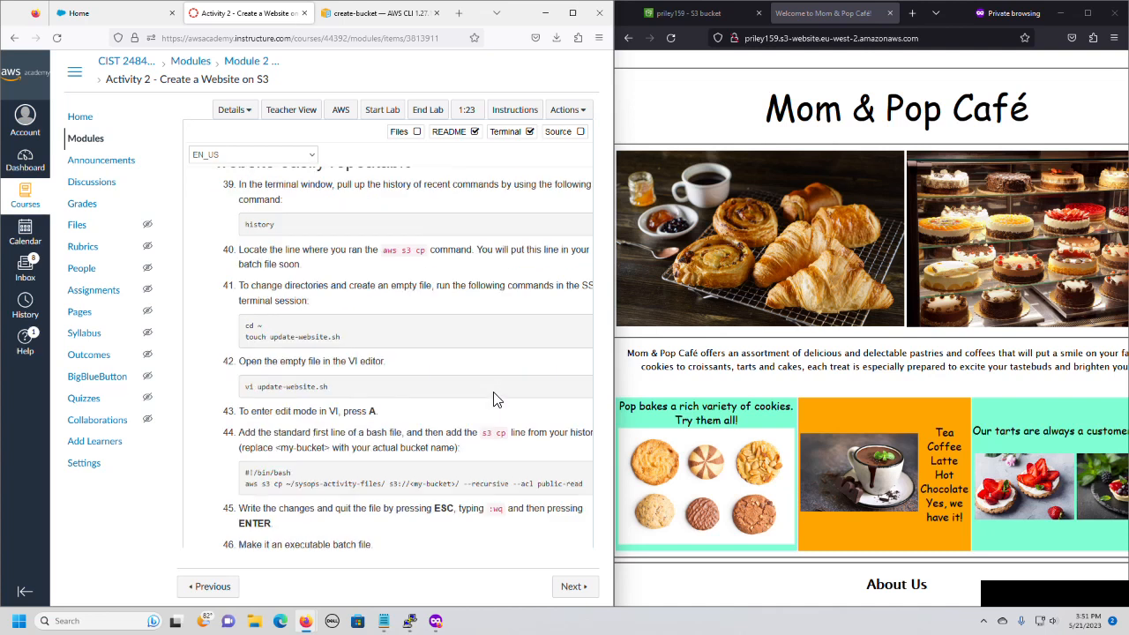
scroll(494, 399, "up", 2)
scroll(494, 399, "down", 1)
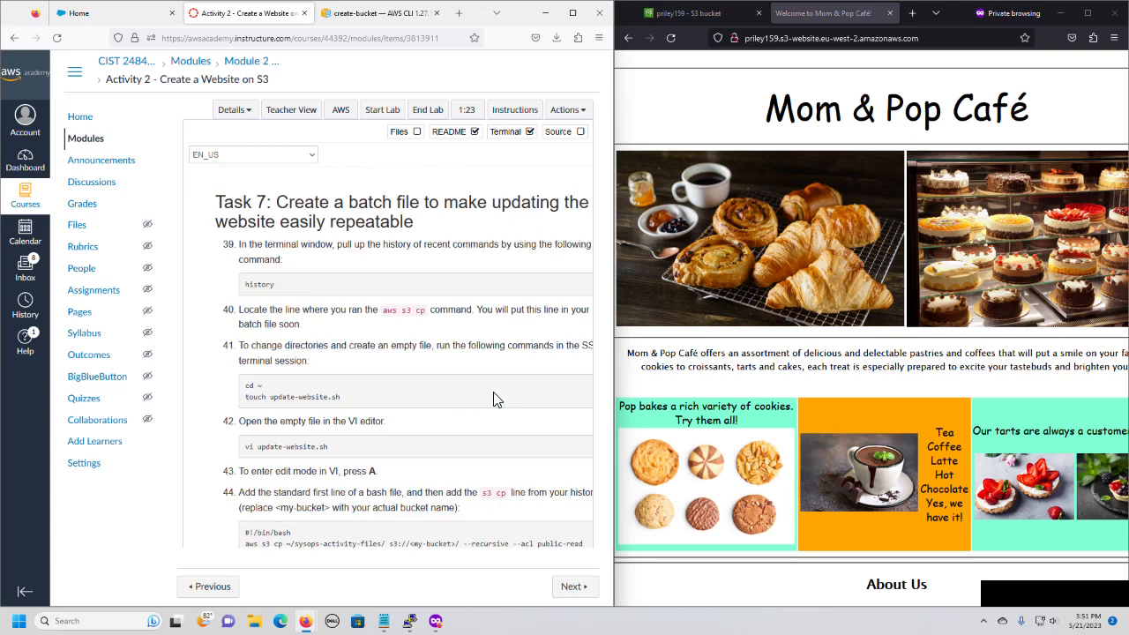
Display the recent commands with history in the SSH terminal, and widen the lab instructions window.
mouse_move(389, 623)
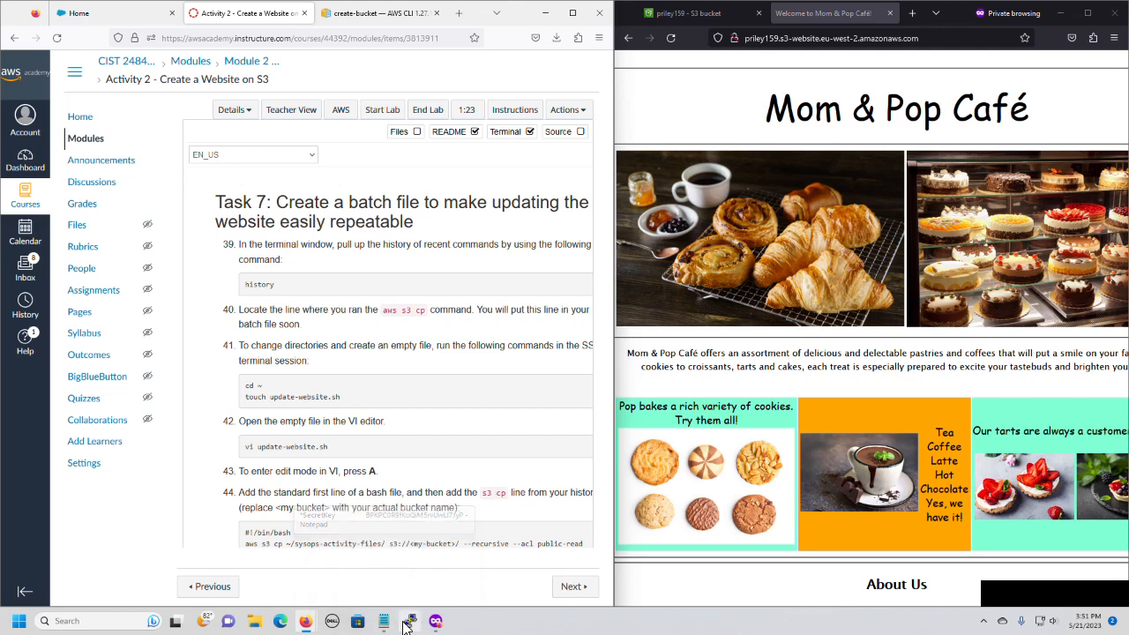
left_click(410, 622)
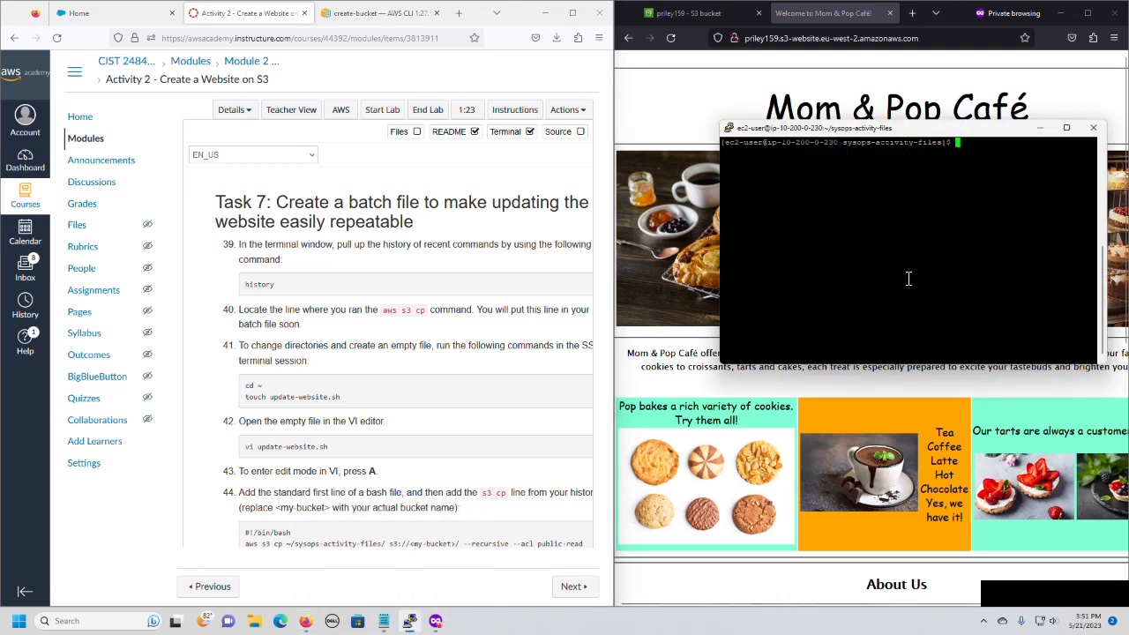
type("history")
key("Return")
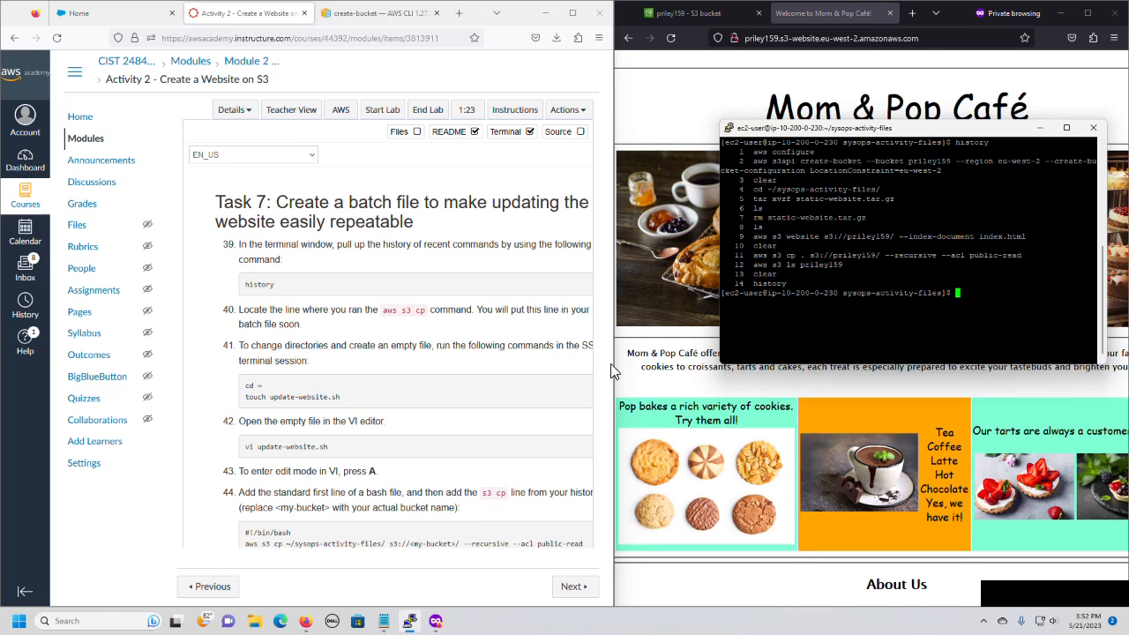
left_click_drag(614, 364, 662, 363)
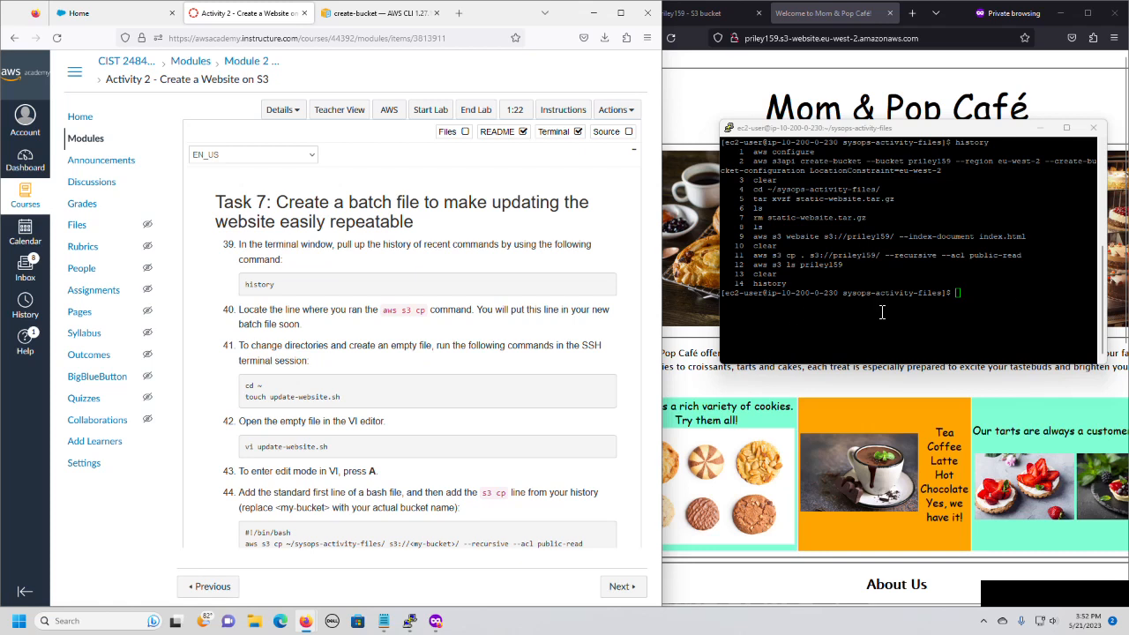
Clear the SSH terminal and change to the home directory with cd ~.
left_click(1013, 303)
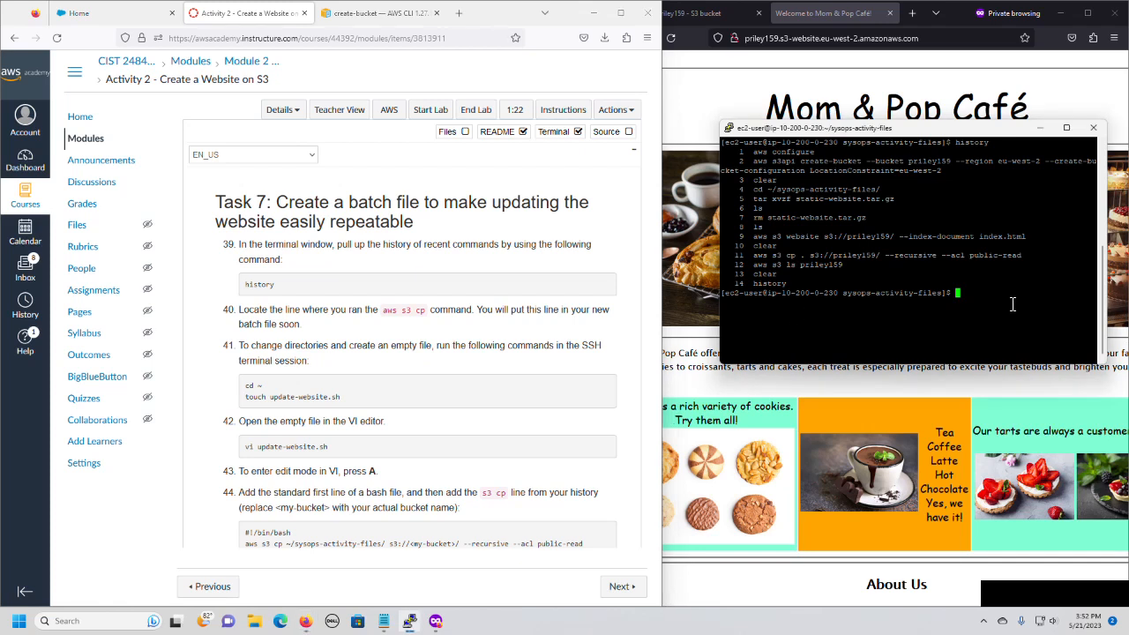
type("clear")
key("Return")
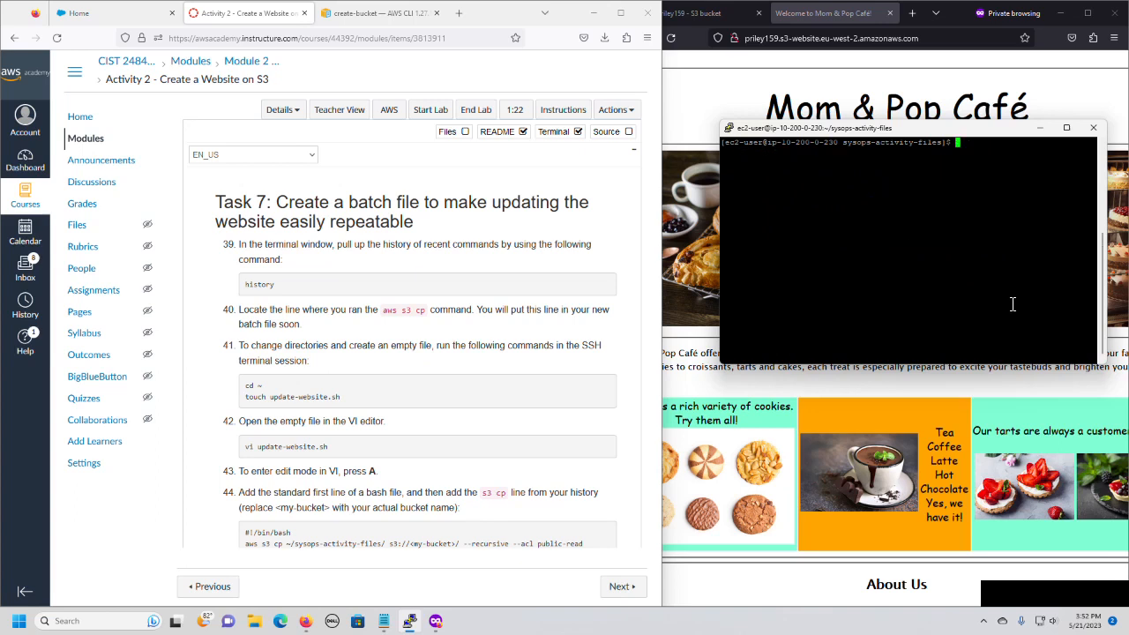
type("cd ~")
key("BackSpace")
type("~")
key("Return")
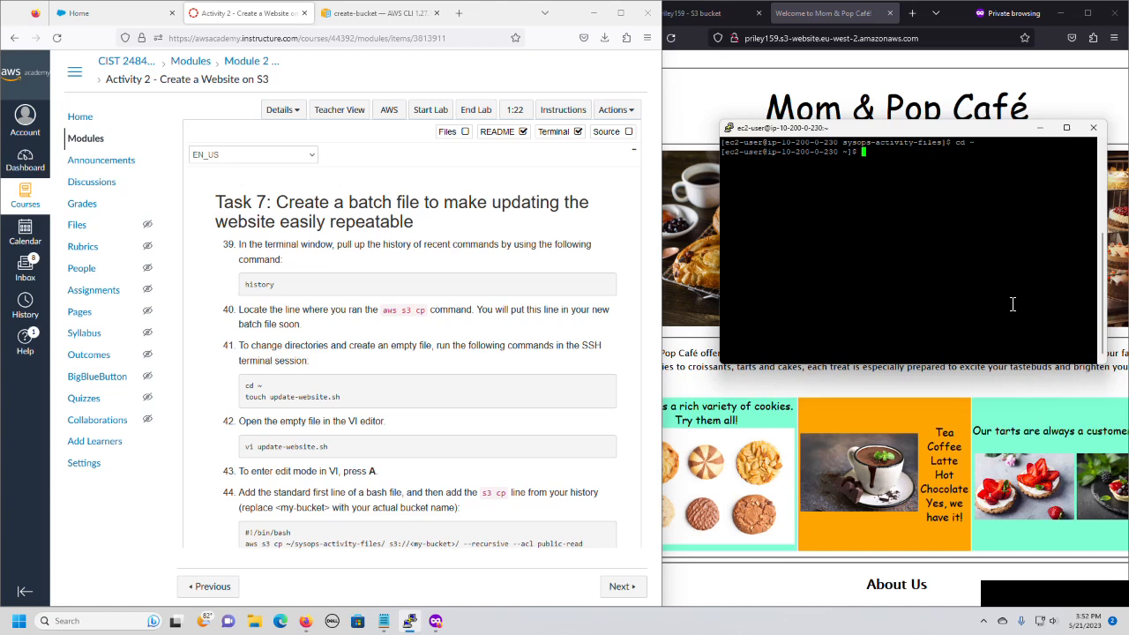
Create an empty file named update-website.sh in the home directory with touch.
type("touc")
key("BackSpace")
key("BackSpace")
type("uch ")
type("update")
type("-s")
type("ebsi")
key("Insert")
key("BackSpace")
key("BackSpace")
key("BackSpace")
key("BackSpace")
key("BackSpace")
key("BackSpace")
type("ite.sh")
key("Return")
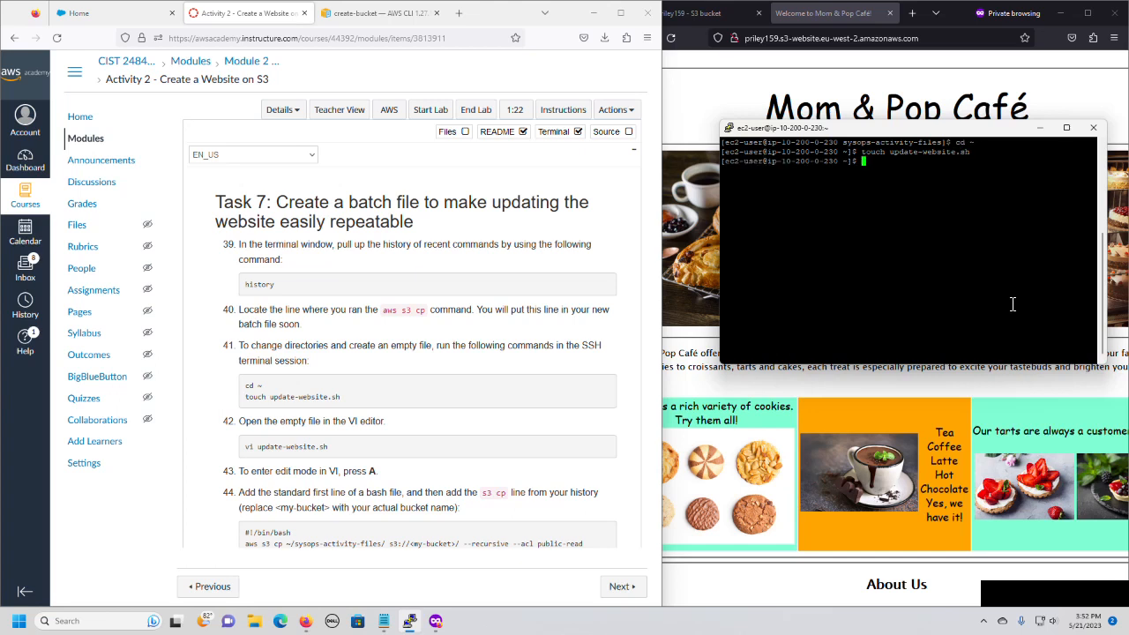
Open update-website.sh in vi and enter insert mode.
type("vi update-we")
key("Tab")
key("Return")
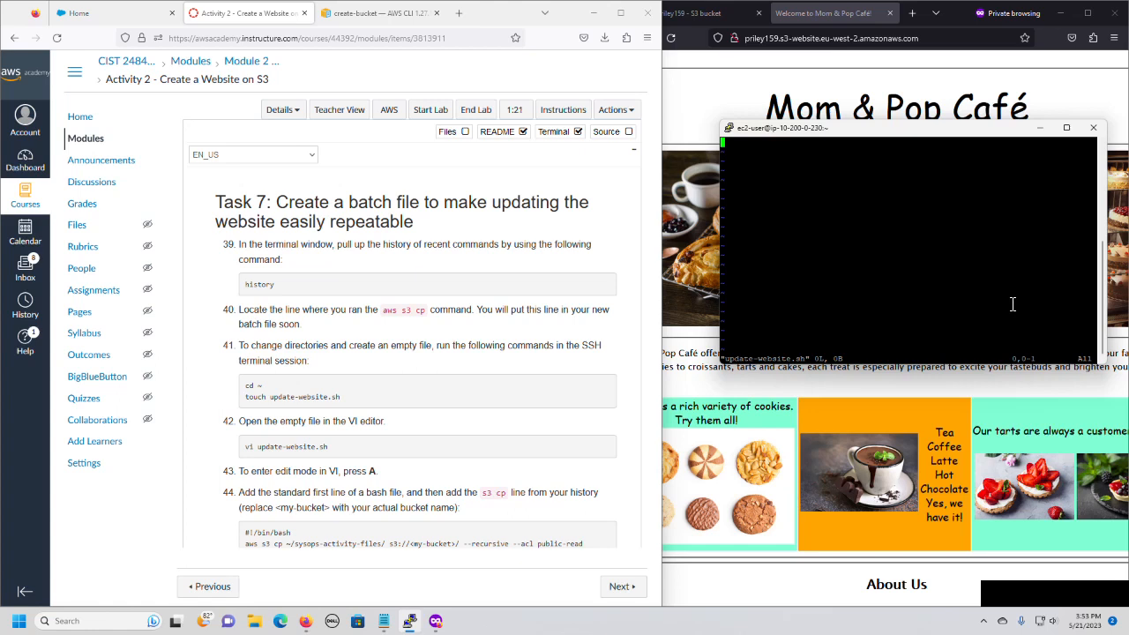
key("a")
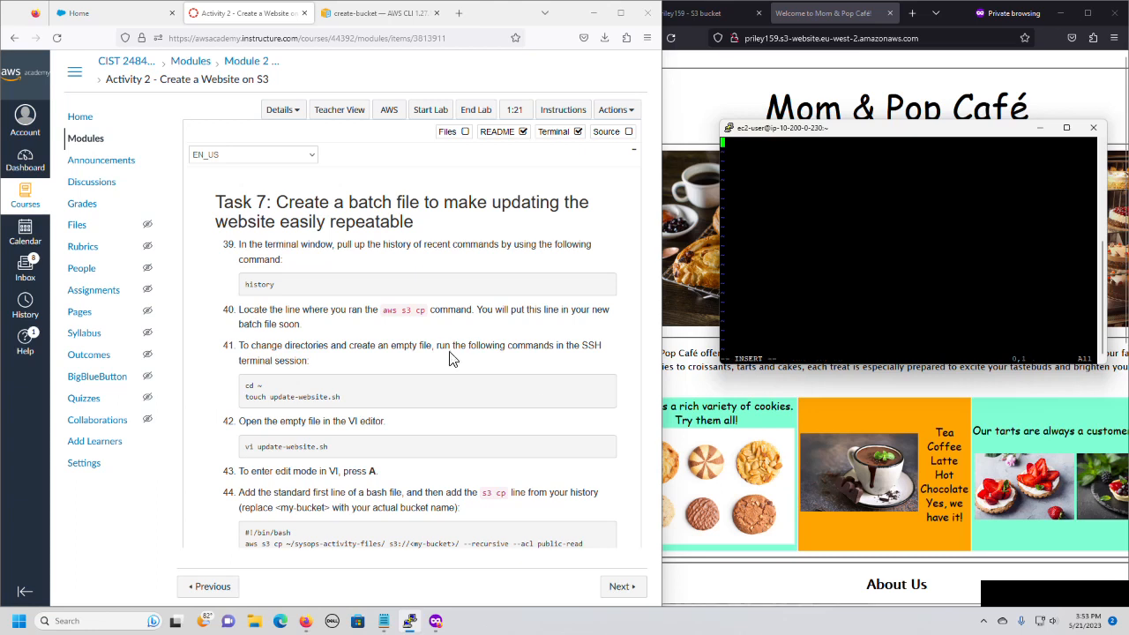
Copy the #!/bin/bash and aws s3 cp lines from instruction 44 and paste them into update-website.sh.
scroll(470, 352, "down", 1)
scroll(470, 352, "down", 2)
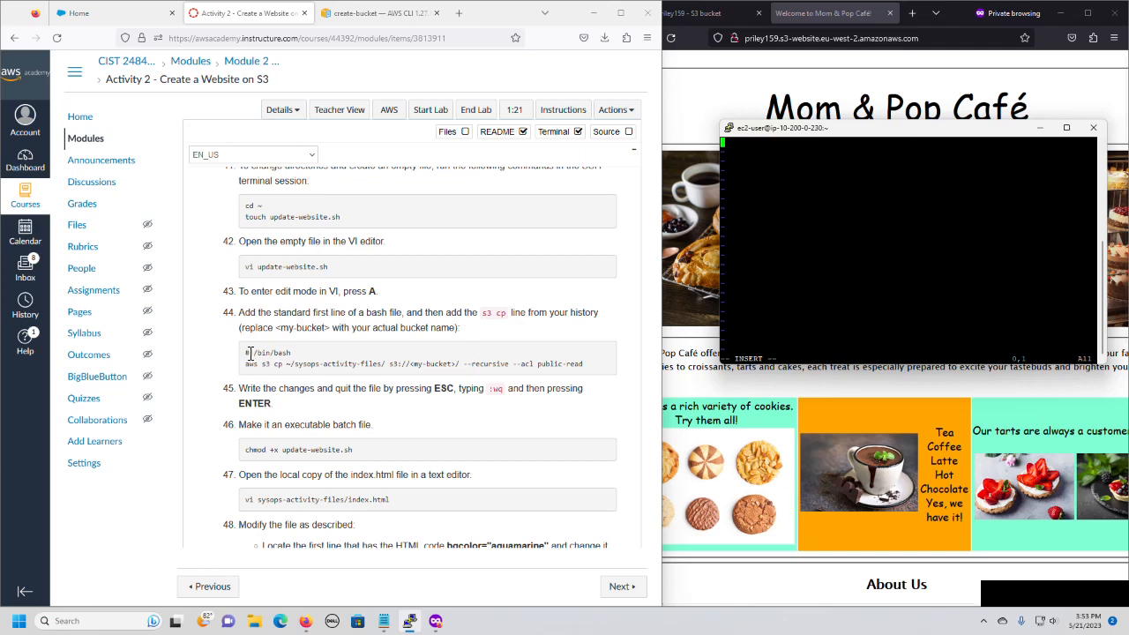
left_click_drag(246, 353, 589, 371)
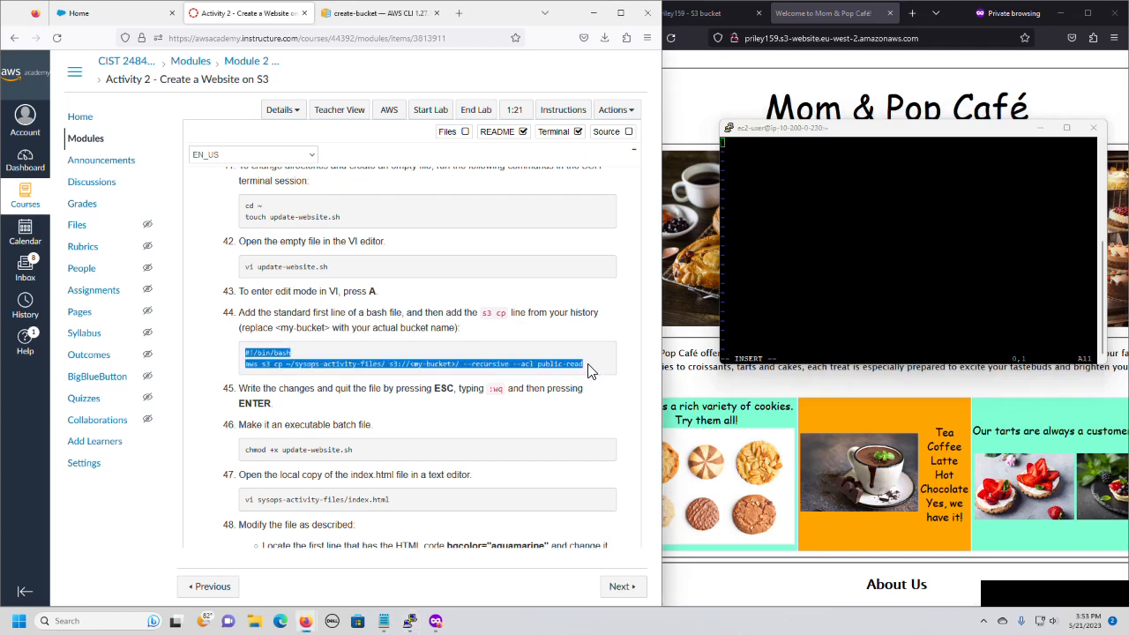
right_click(281, 357)
left_click(296, 368)
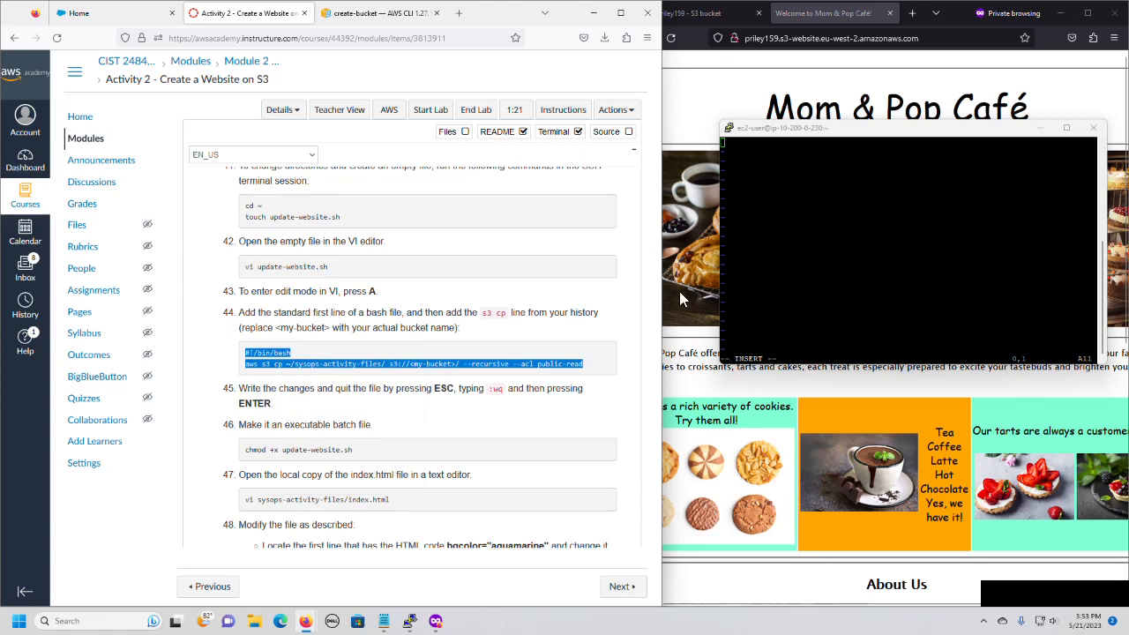
right_click(737, 146)
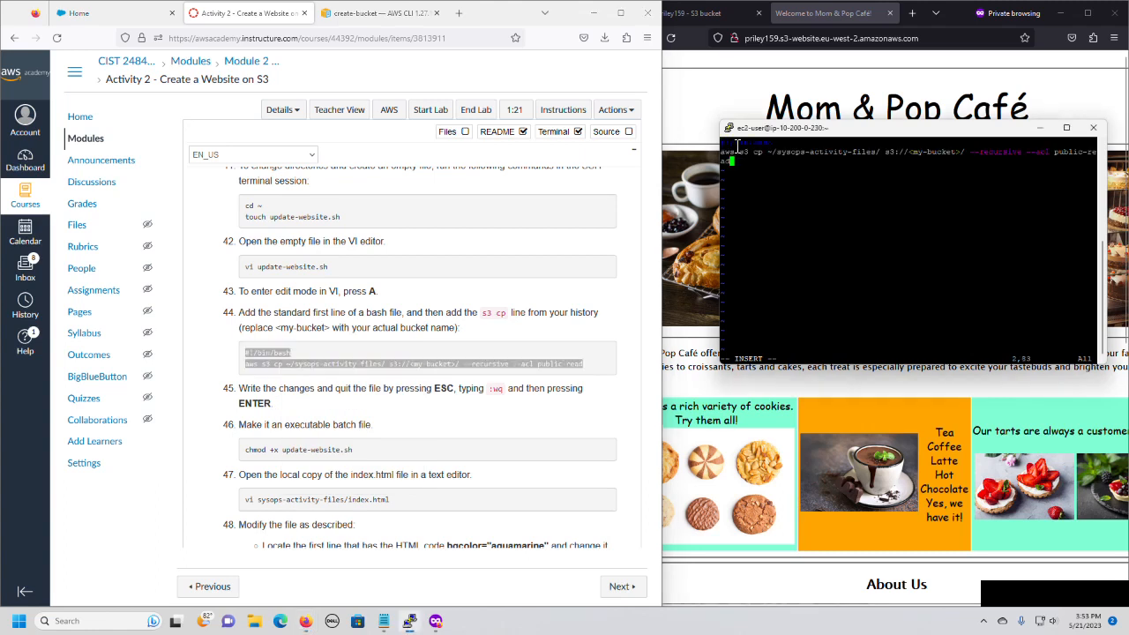
Replace the <my-bucket> placeholder in the aws s3 cp line with the website's actual bucket name.
key("Left")
key("Left")
key("Left")
key("Left")
key("Left")
key("Left")
key("Left")
key("Left")
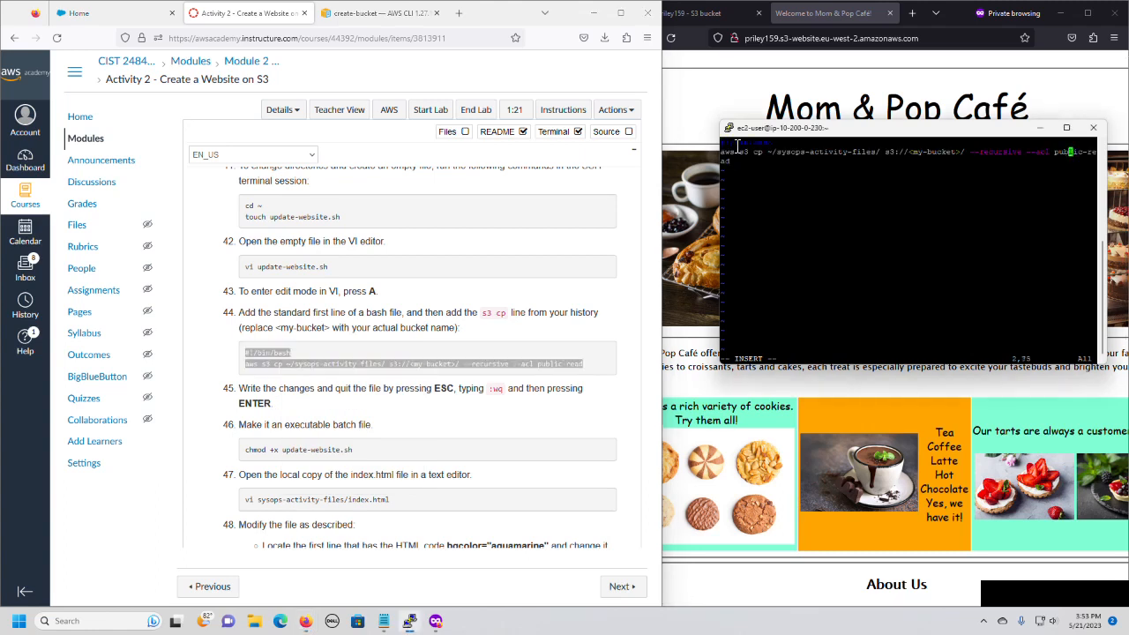
key("Left")
key("Left")
key("Left")
key("Left")
key("Left")
key("Left")
key("Left")
key("Left")
key("Left")
key("Left")
key("Left")
key("Left")
key("Left")
key("Left")
key("Left")
key("Left")
key("Left")
key("Left")
key("Left")
key("Left")
key("BackSpace")
key("BackSpace")
key("BackSpace")
key("BackSpace")
key("BackSpace")
key("BackSpace")
key("BackSpace")
key("BackSpace")
key("BackSpace")
key("BackSpace")
key("BackSpace")
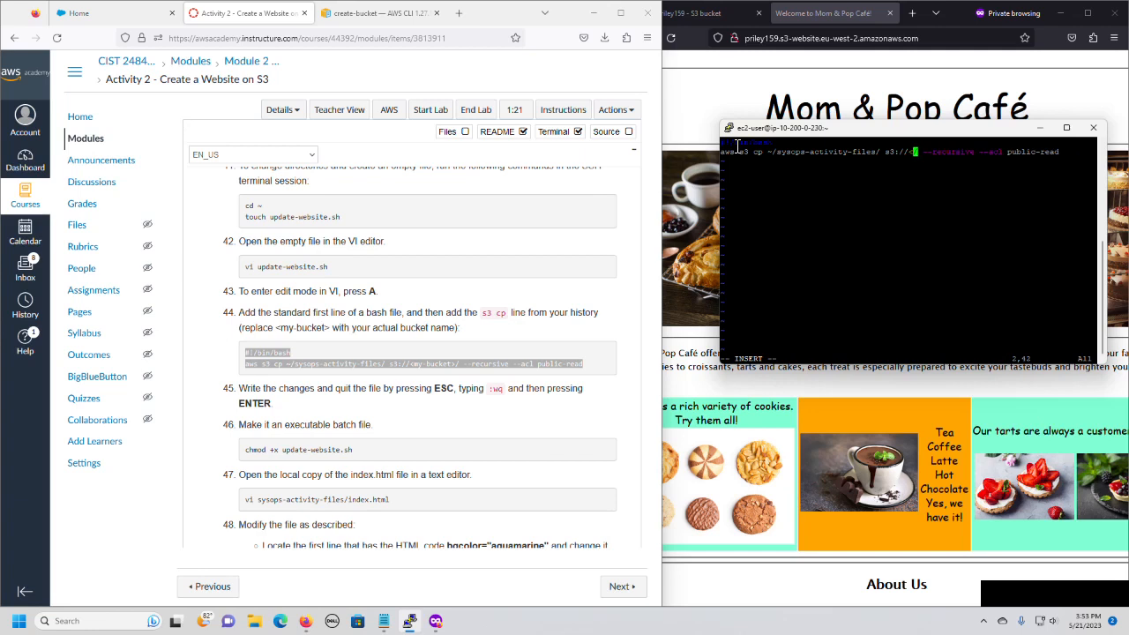
type("priley")
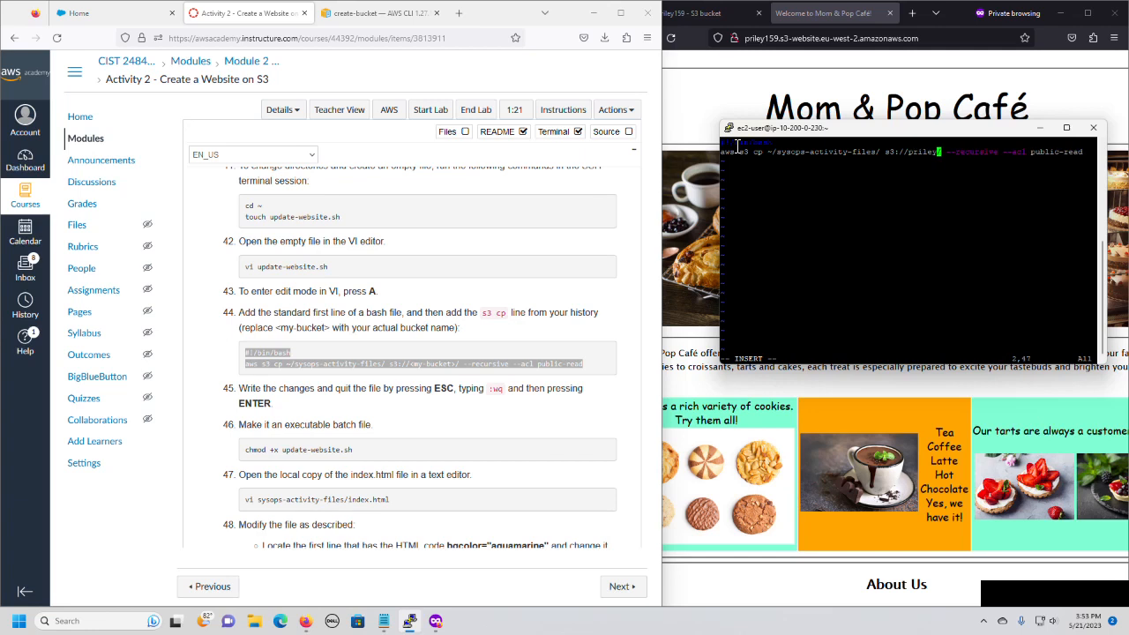
type("159")
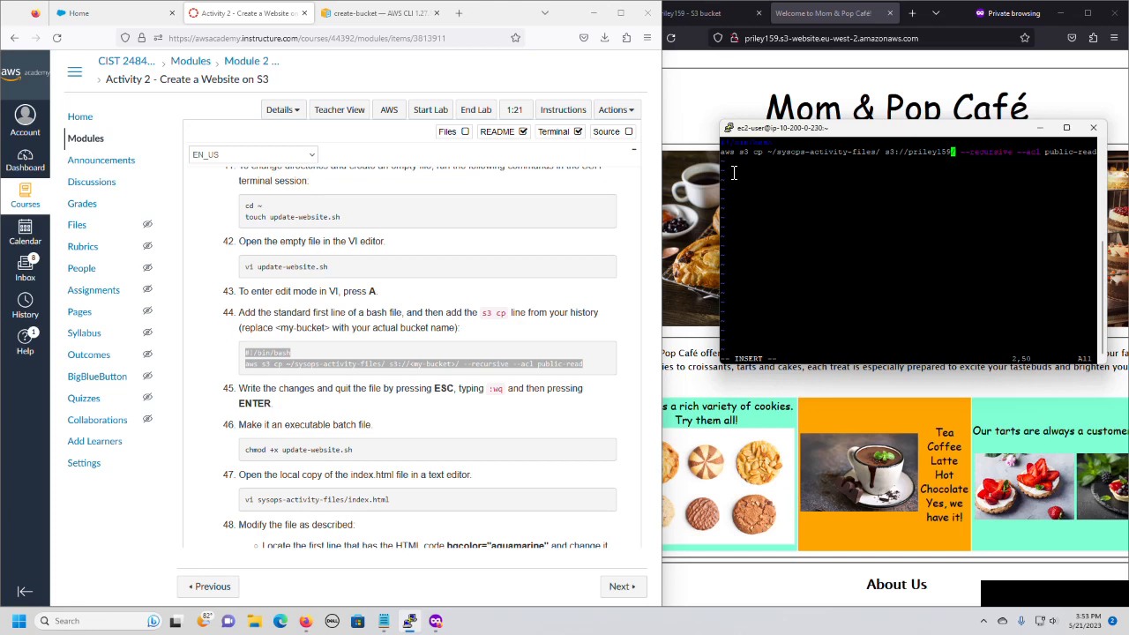
Save the script, quit vi, and print the contents of update-website.sh with cat.
key("Escape")
type(":wq")
key("Return")
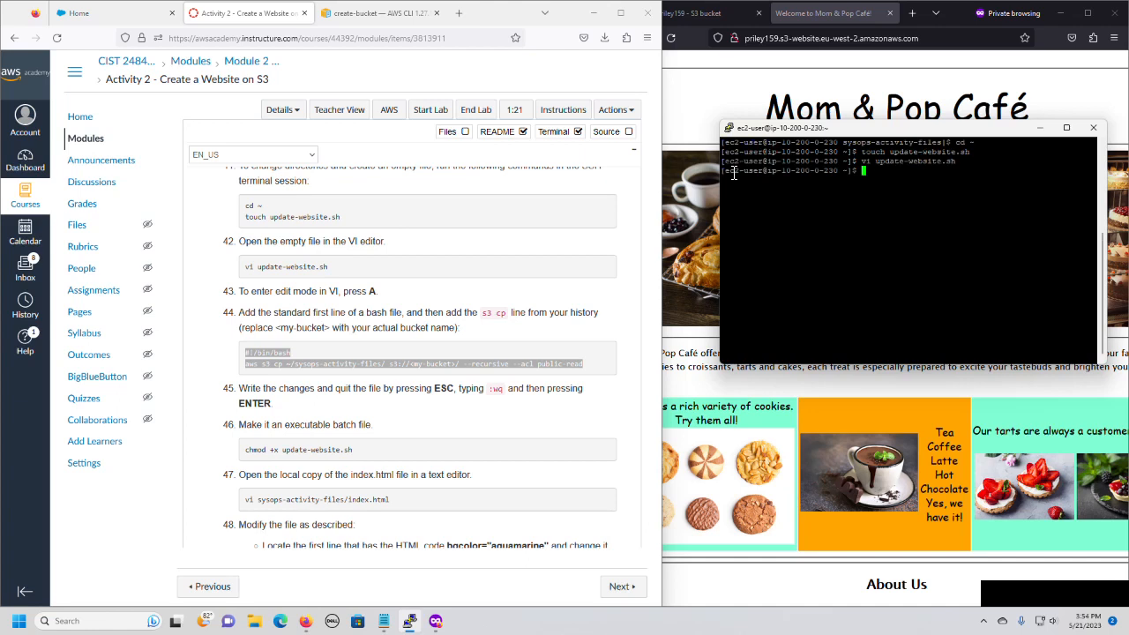
type("cat up")
key("Tab")
key("Return")
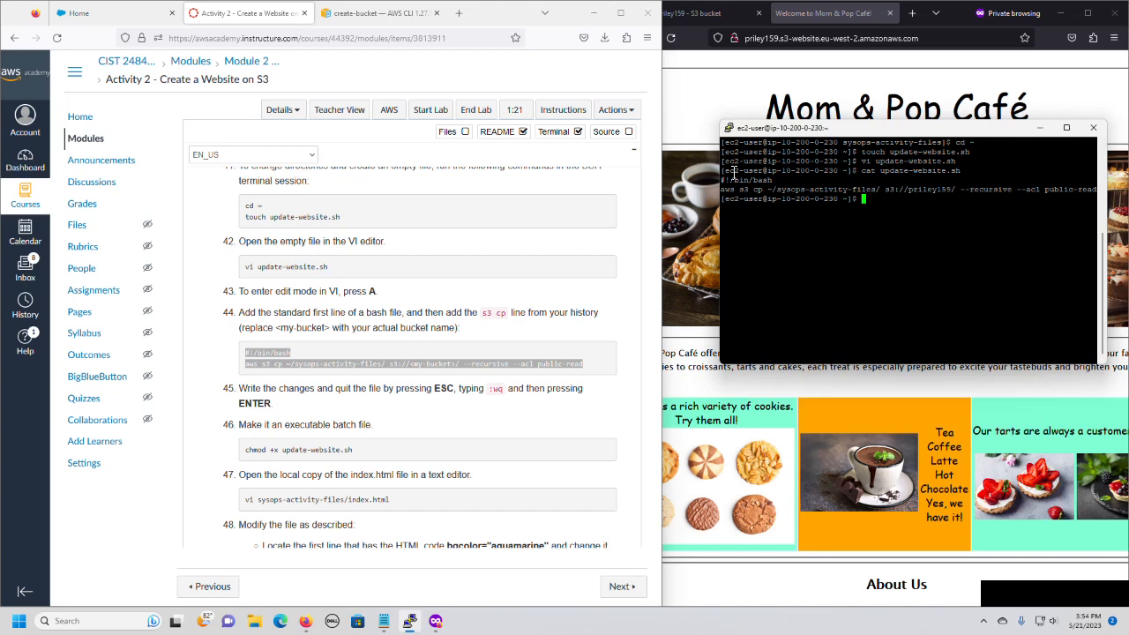
Make update-website.sh executable with chmod +x.
type("chmod +x update-website.sh")
key("Return")
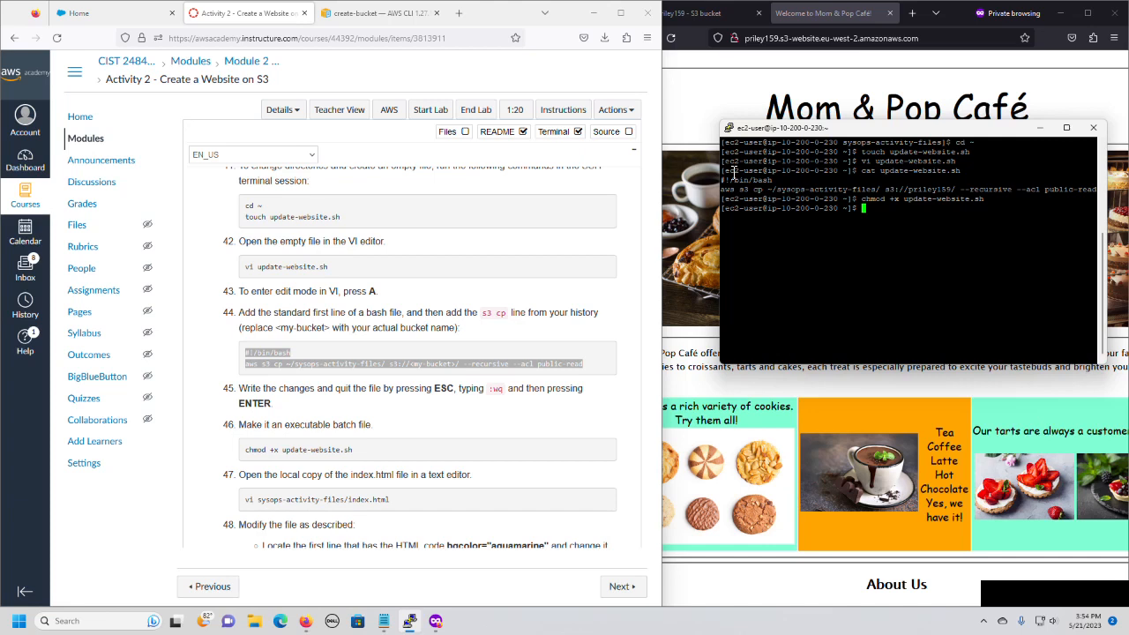
Open sysops-activity-files/index.html in vi and maximize the terminal window.
type("vi sy")
key("Tab")
type("in")
key("Tab")
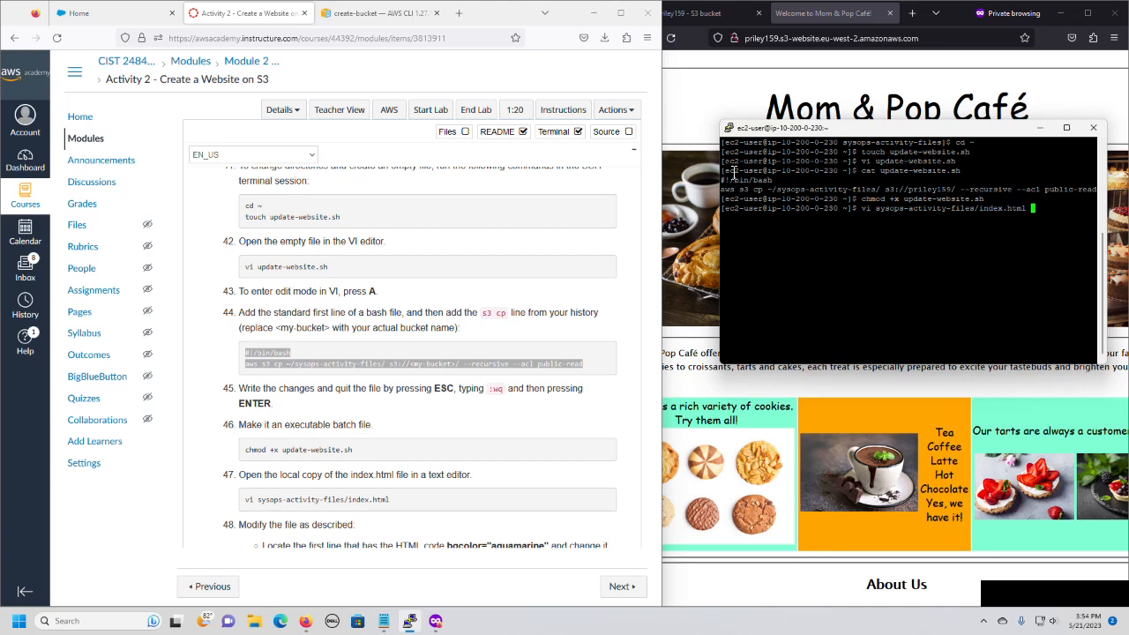
key("Return")
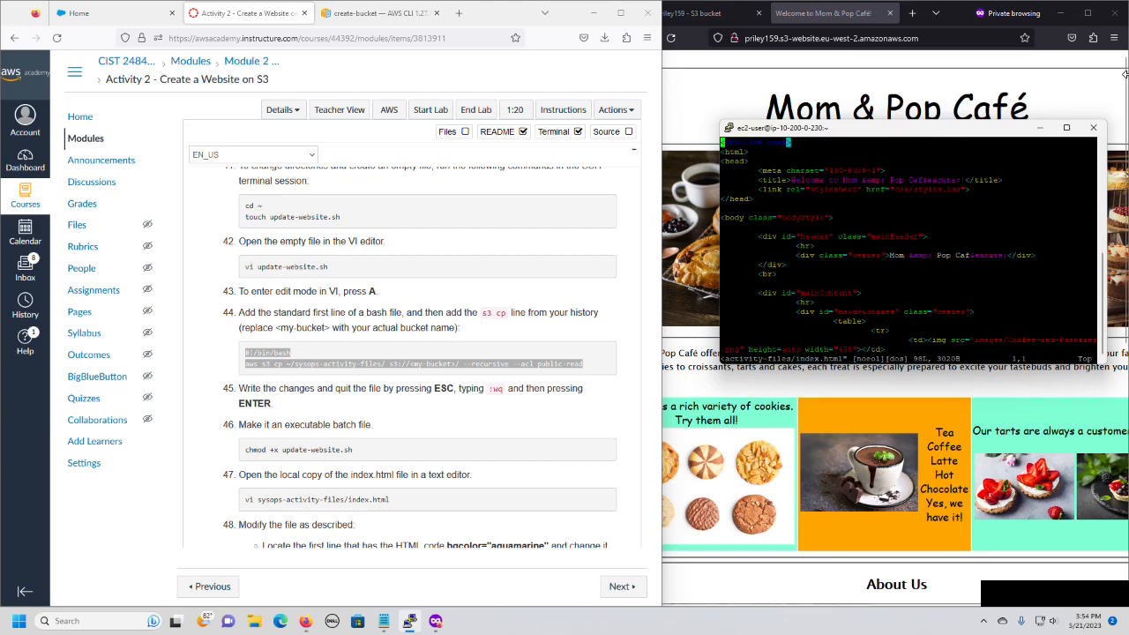
left_click(1067, 128)
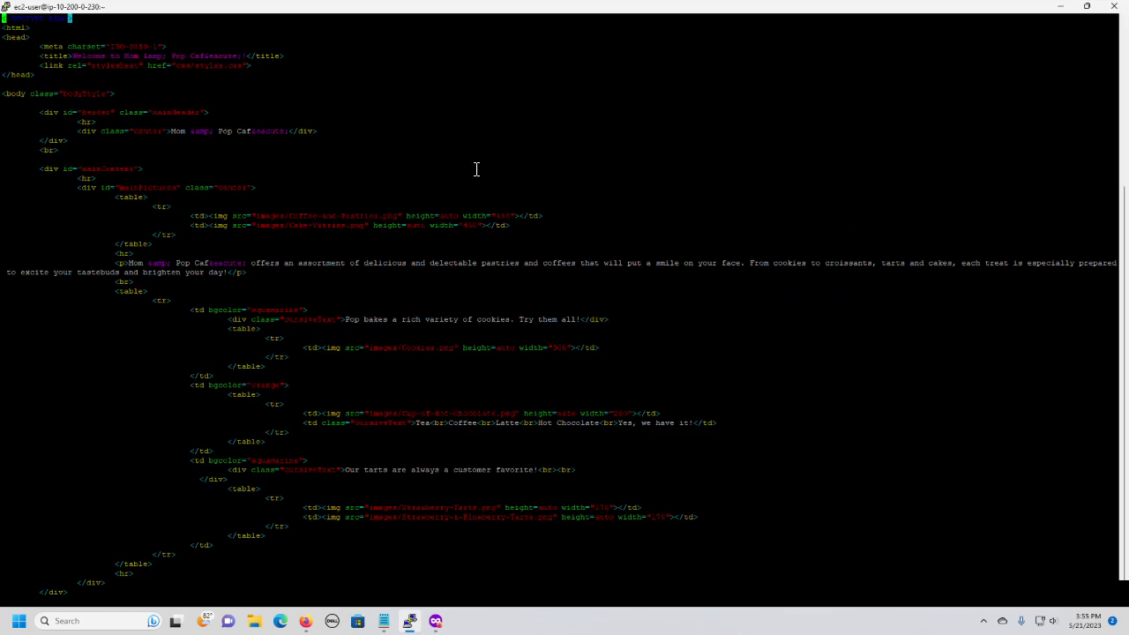
Change the first aquamarine bgcolor value, on the cookies cell of index.html, to blue.
key("i")
key("Down")
Change the orange bgcolor value on the hot chocolate cell to pink.
key("Down")
key("Down")
key("Down")
key("Down")
key("Down")
key("Down")
key("Down")
key("Down")
key("Down")
key("Down")
key("Down")
key("Down")
key("Down")
key("Down")
key("Down")
key("Down")
key("Down")
key("Down")
key("Down")
key("Down")
Change the second aquamarine bgcolor value, on the tarts cell, to blue, then save index.html and quit vi.
key("Down")
key("Down")
key("Down")
key("Right")
key("Right")
key("Right")
key("Right")
key("Right")
key("Right")
key("Right")
key("Right")
key("Right")
key("Right")
key("Right")
key("Right")
key("Right")
key("Right")
key("Right")
key("Right")
key("Right")
key("Right")
key("Right")
key("Right")
key("Right")
key("Right")
key("Right")
key("Right")
key("Right")
key("Right")
key("Right")
key("Right")
key("BackSpace")
key("BackSpace")
key("BackSpace")
key("BackSpace")
key("BackSpace")
key("BackSpace")
key("BackSpace")
key("BackSpace")
key("BackSpace")
key("BackSpace")
key("BackSpace")
type("\"gain")
key("Down")
key("Down")
key("Down")
key("Down")
key("Down")
key("Down")
key("Down")
key("Down")
key("Right")
key("Right")
key("BackSpace")
key("BackSpace")
key("BackSpace")
key("BackSpace")
key("BackSpace")
key("BackSpace")
type("pink")
key("BackSpace")
type("k")
key("Down")
key("Down")
key("Down")
key("Down")
key("Down")
key("Down")
key("Down")
key("Down")
key("Right")
key("Right")
key("Right")
key("Right")
key("Right")
key("Right")
key("Right")
key("Right")
key("Right")
key("Right")
key("Right")
key("Right")
key("Right")
key("Right")
key("Right")
key("Right")
key("Right")
key("Right")
key("Right")
key("Left")
key("BackSpace")
key("BackSpace")
key("BackSpace")
key("BackSpace")
key("BackSpace")
key("BackSpace")
key("BackSpace")
key("BackSpace")
key("BackSpace")
key("BackSpace")
type("blue")
key("Escape")
key("shift+semicolon")
type("wq")
key("Return")
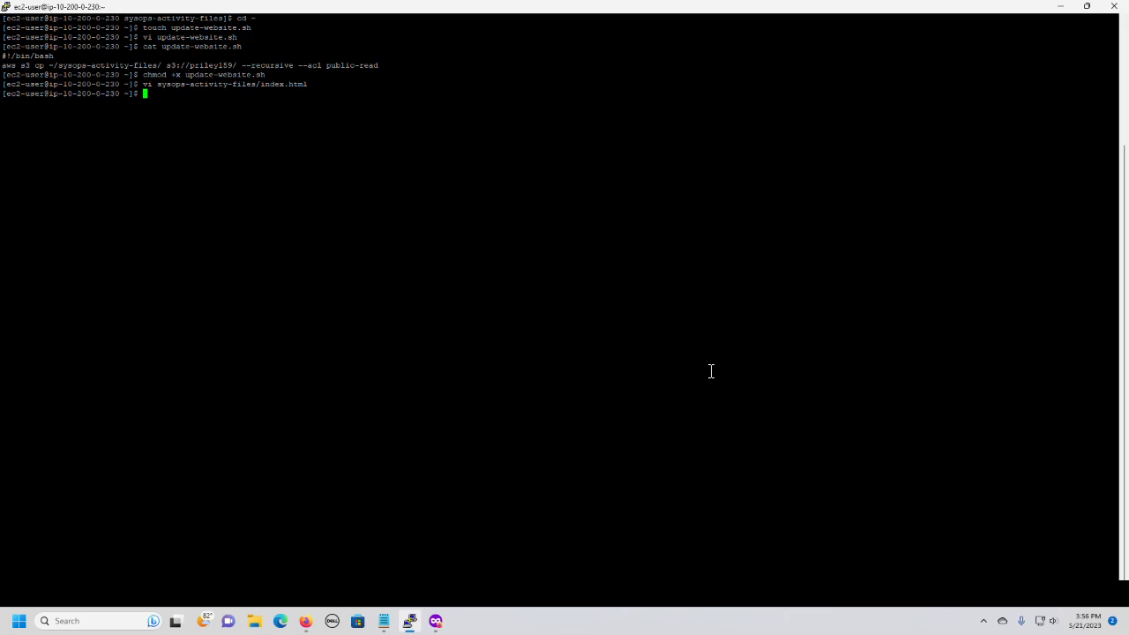
Run the ./update-website.sh script to upload the website files to the S3 bucket.
type("./up")
key("Tab")
key("Return")
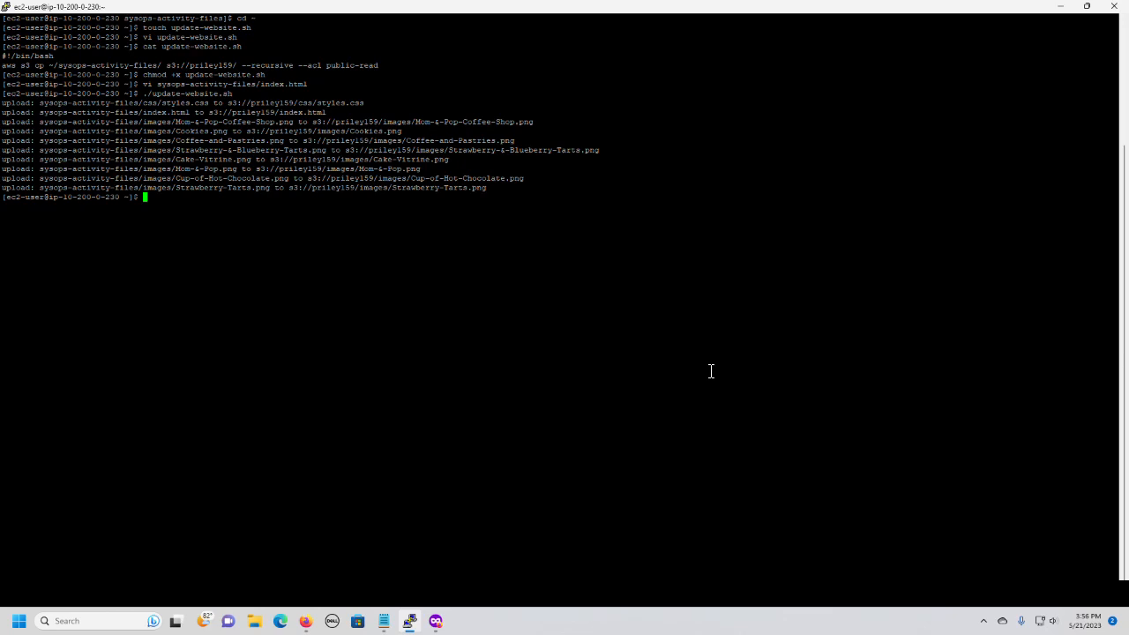
Minimize the terminal and reload the Mom & Pop Café page to check the new colors.
left_click(1058, 7)
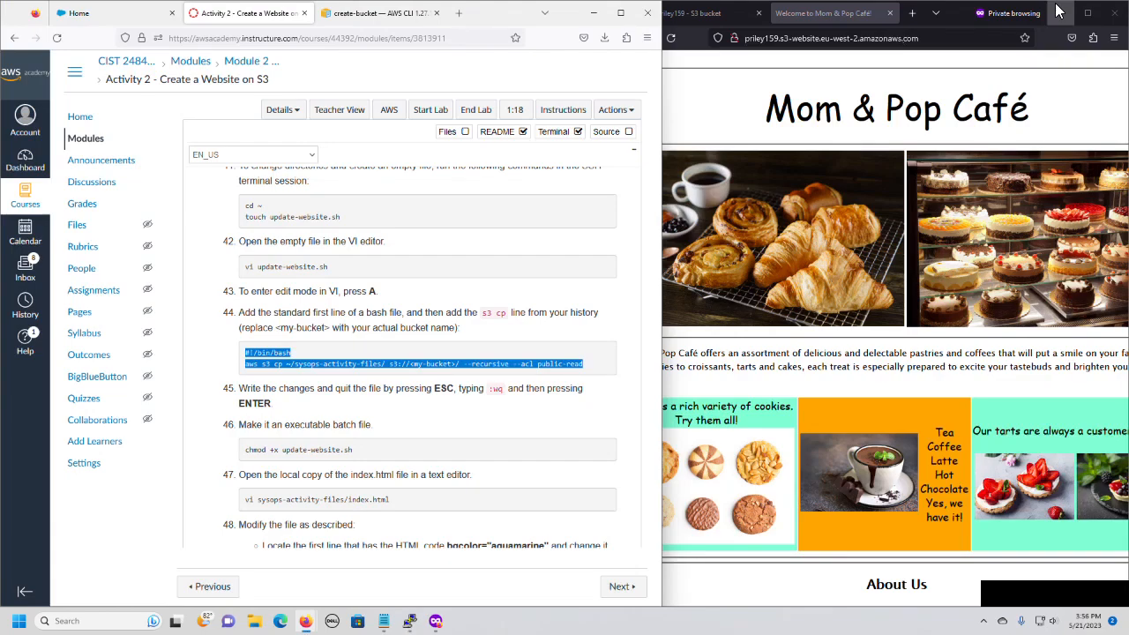
left_click(671, 39)
left_click(670, 40)
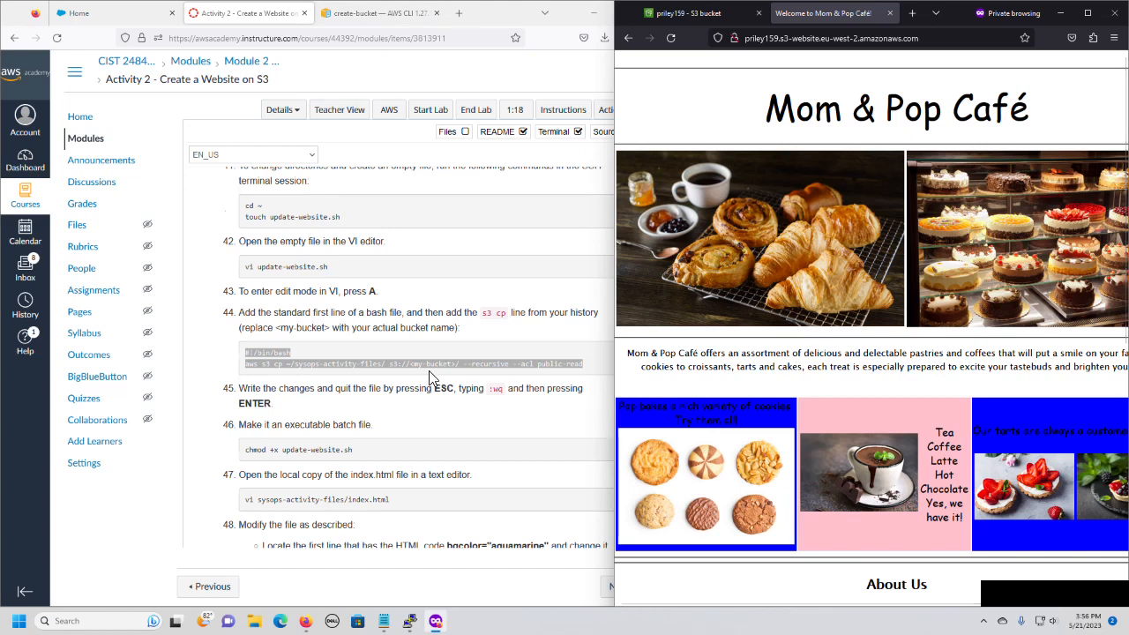
Read on to the lab's Optional challenge and open its AWS CLI reference documentation for sync.
scroll(428, 370, "down", 3)
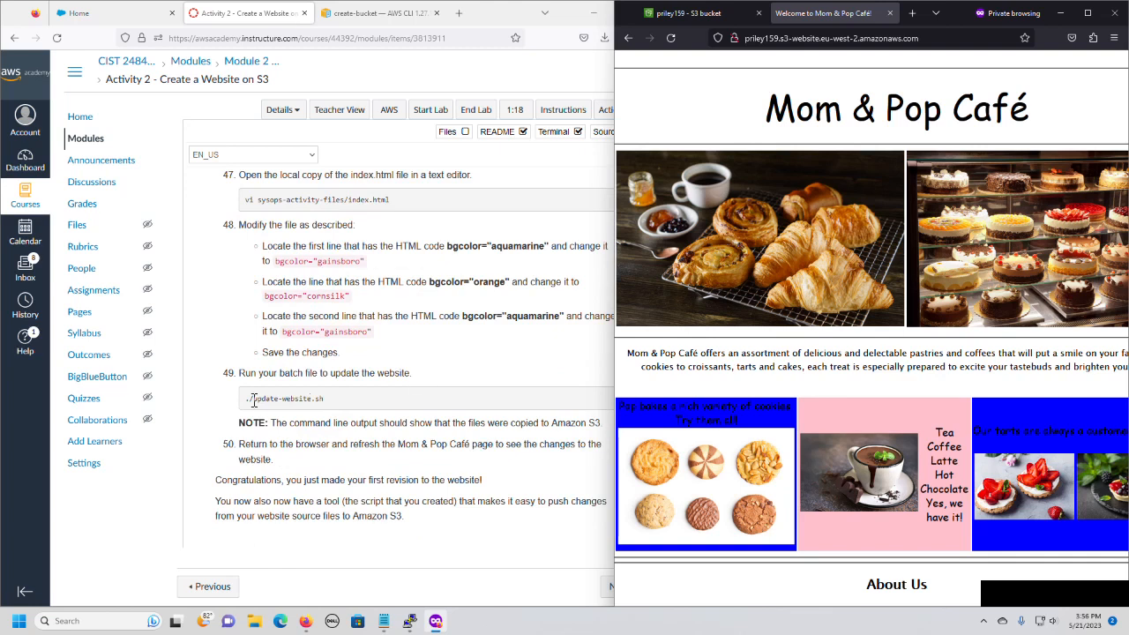
scroll(381, 396, "down", 3)
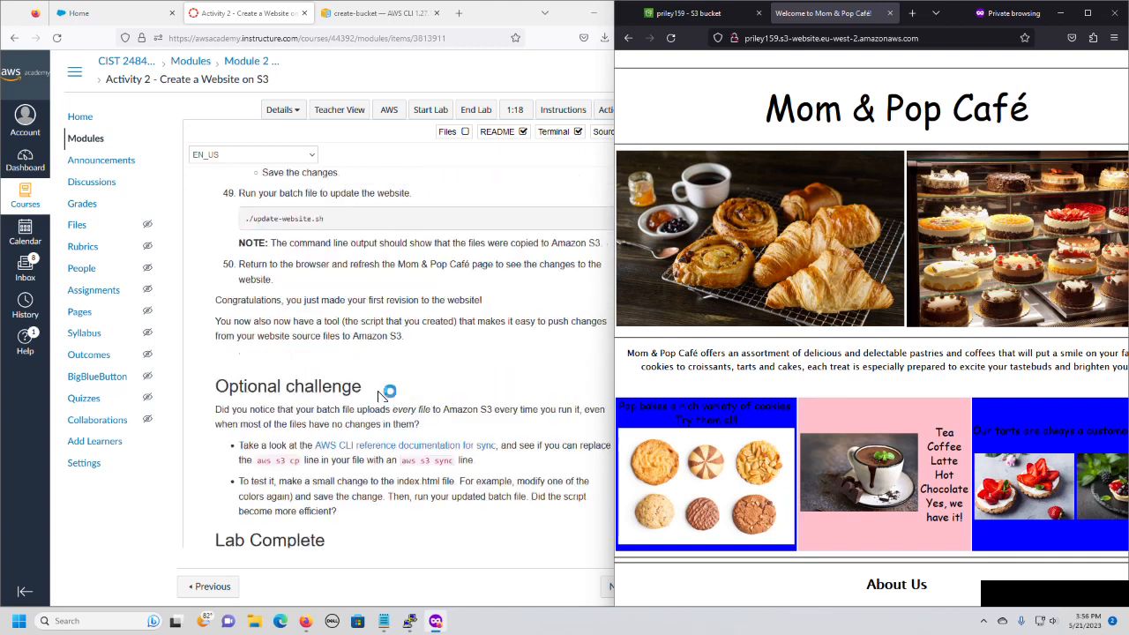
scroll(381, 396, "down", 1)
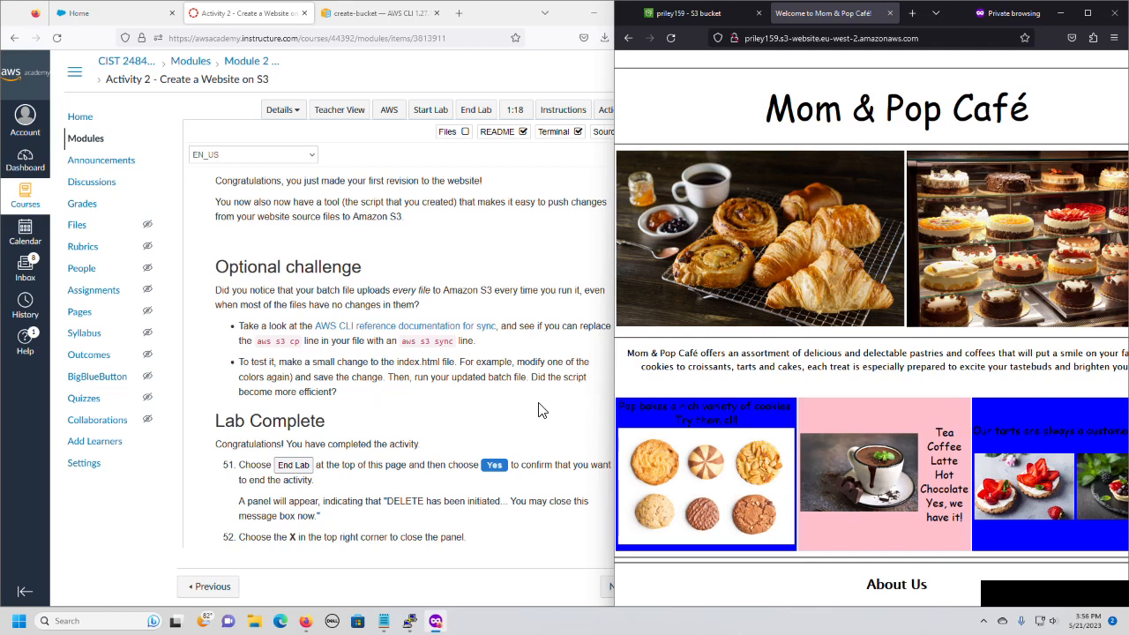
left_click(408, 327)
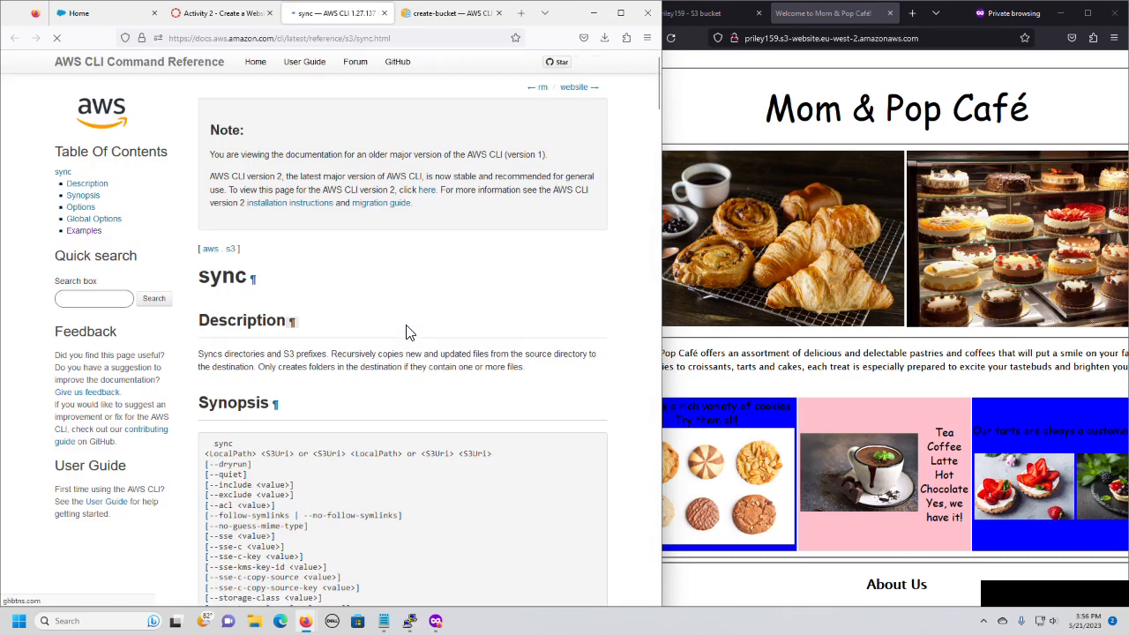
Examine the description, synopsis and available options in the aws s3 sync reference.
scroll(408, 333, "down", 3)
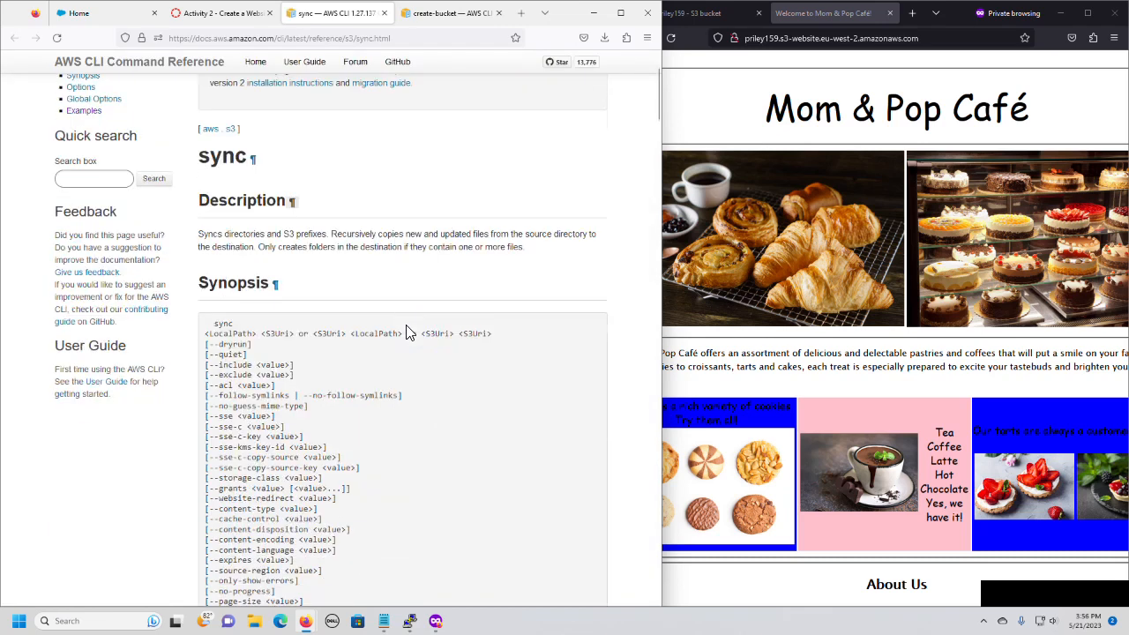
scroll(408, 333, "down", 3)
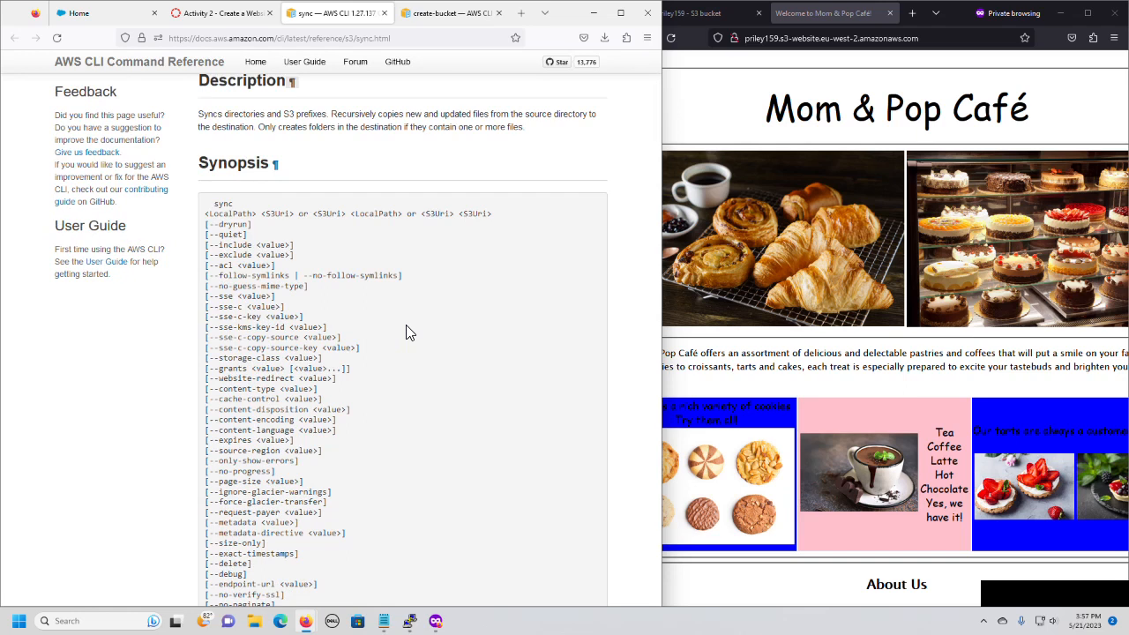
scroll(408, 333, "down", 5)
scroll(409, 333, "up", 8)
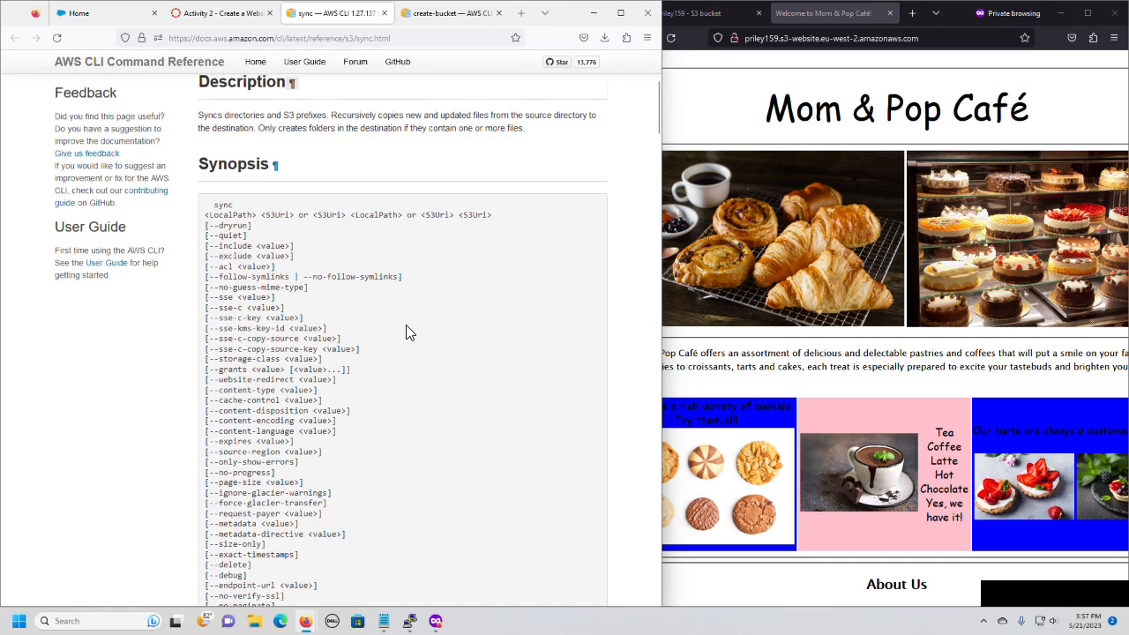
scroll(409, 334, "up", 3)
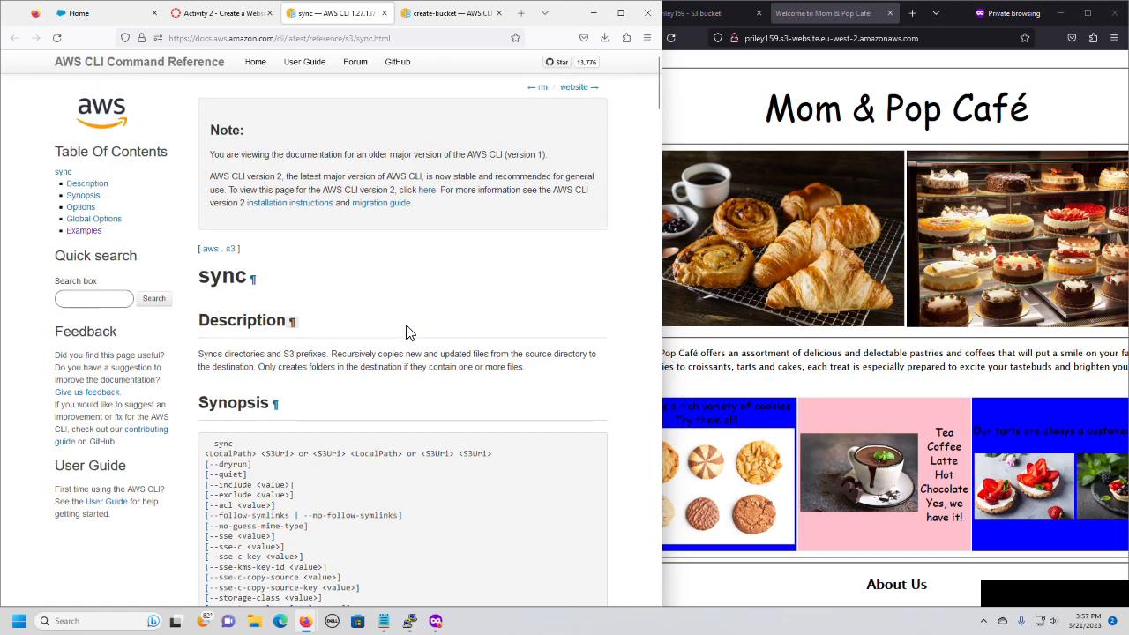
scroll(408, 334, "down", 4)
scroll(408, 333, "down", 3)
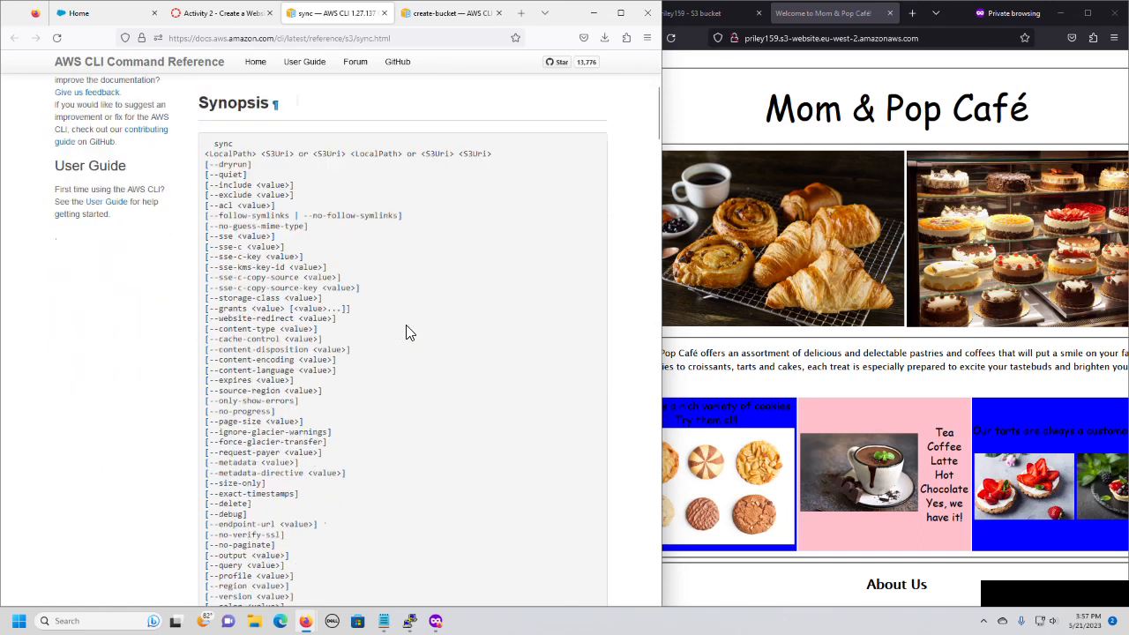
scroll(408, 334, "down", 2)
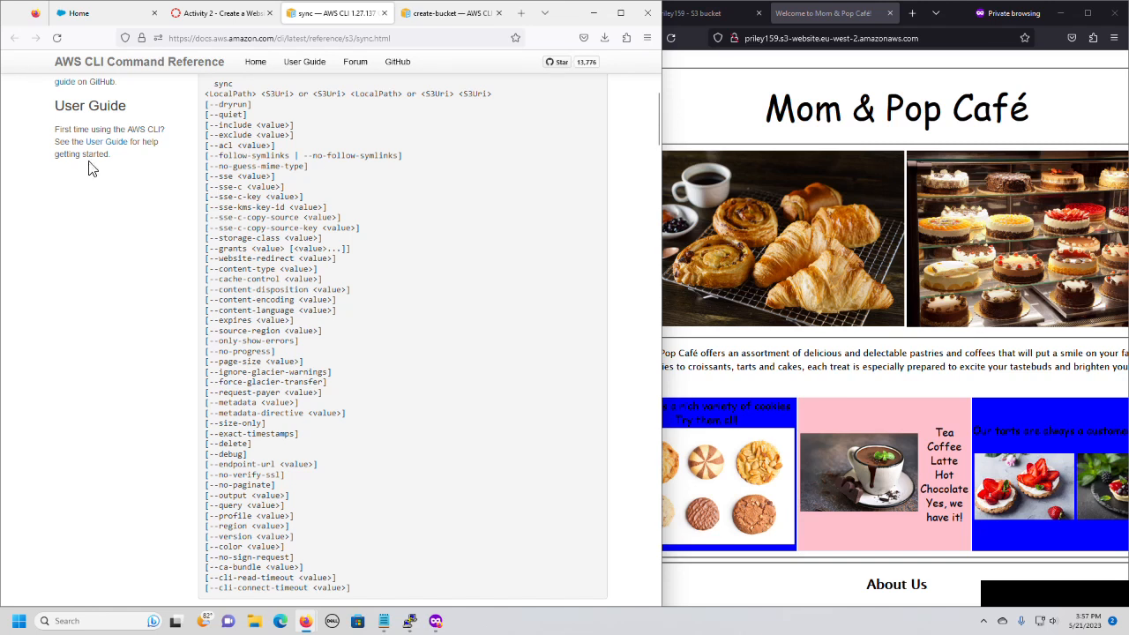
scroll(101, 207, "up", 5)
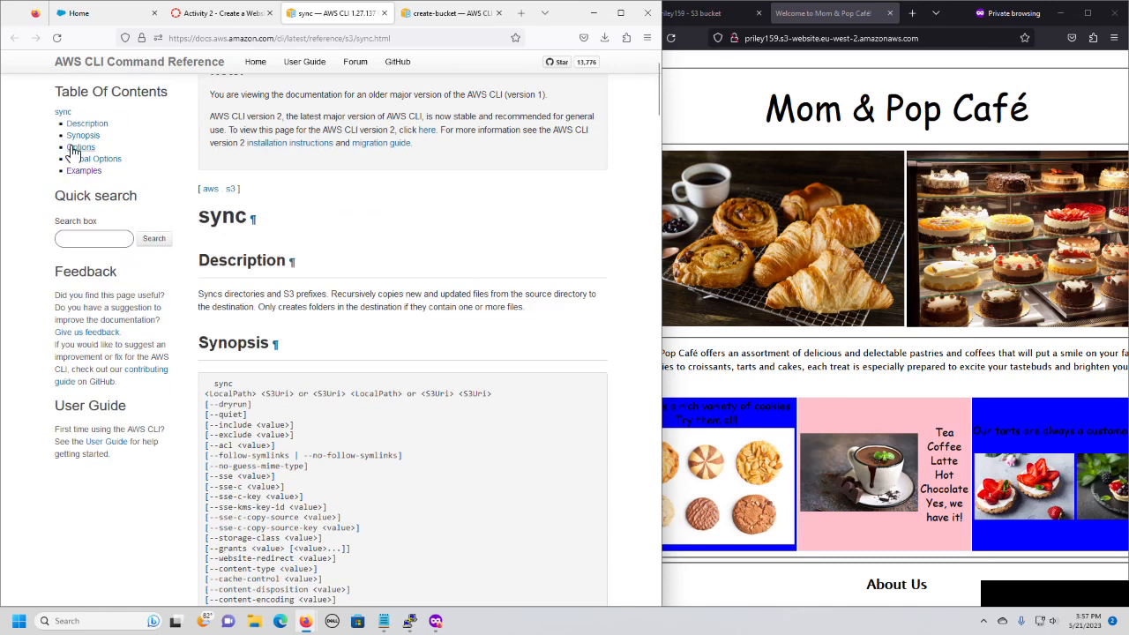
Check the Examples section of the aws s3 sync reference and return to the lab's Activity 2 page.
left_click(80, 172)
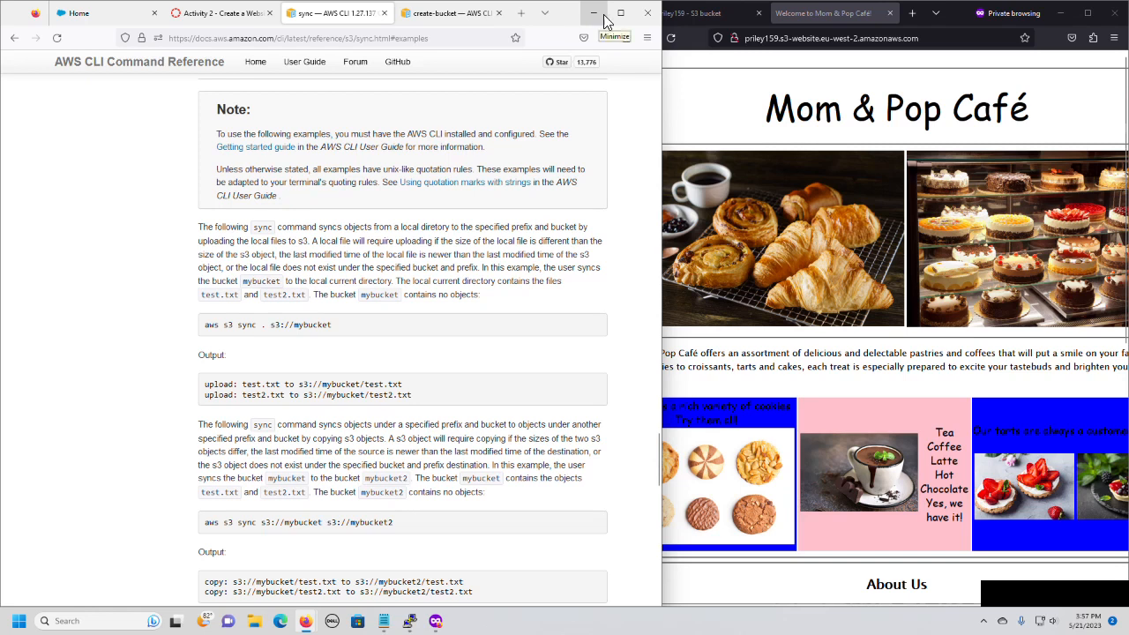
mouse_move(620, 15)
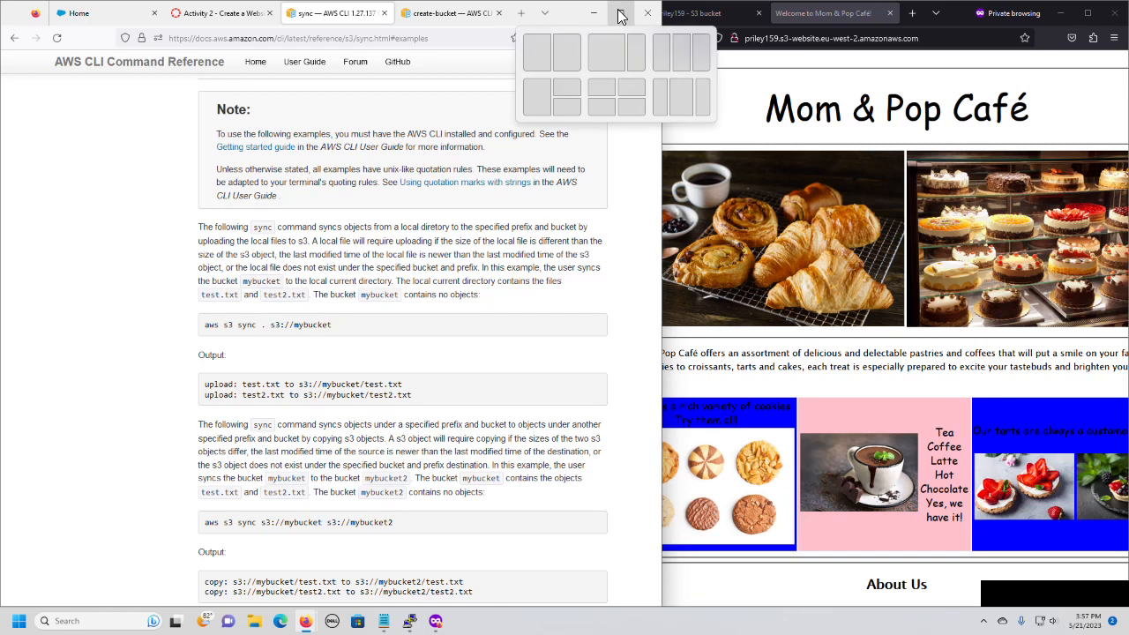
left_click(201, 15)
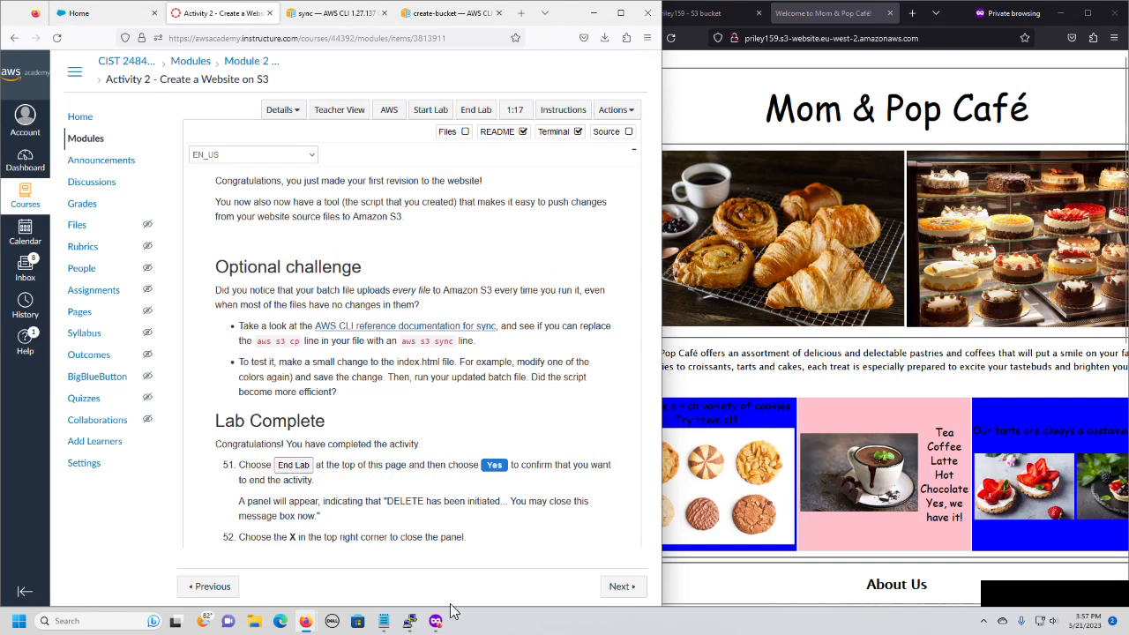
Switch to the PuTTY terminal and open update-website.sh in vi.
left_click(409, 627)
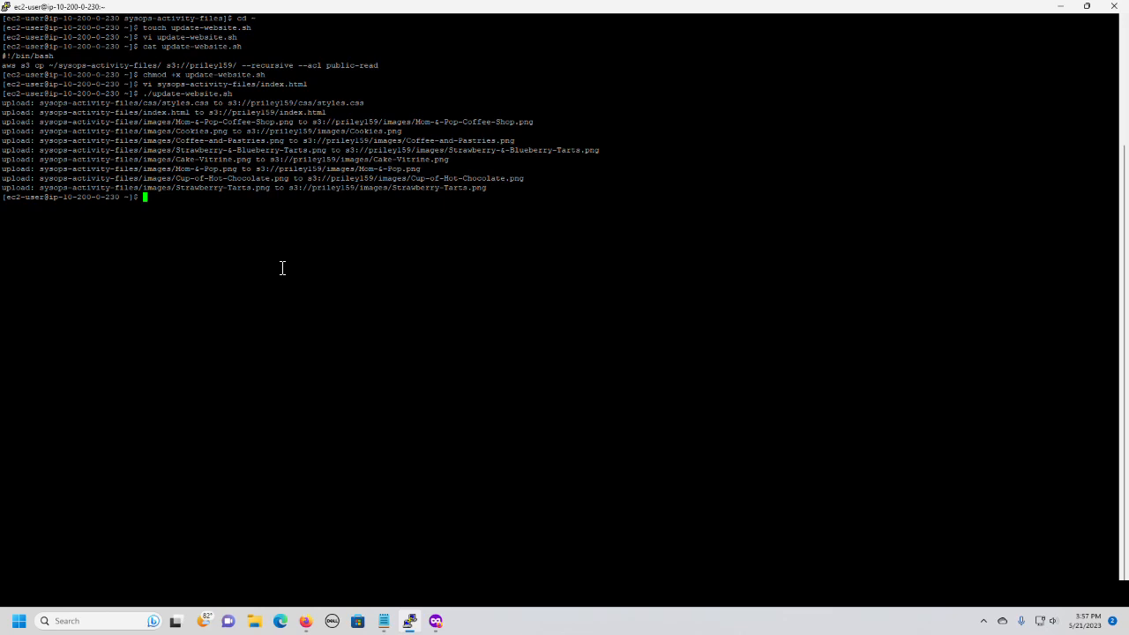
type("vi up")
key("Tab")
key("Return")
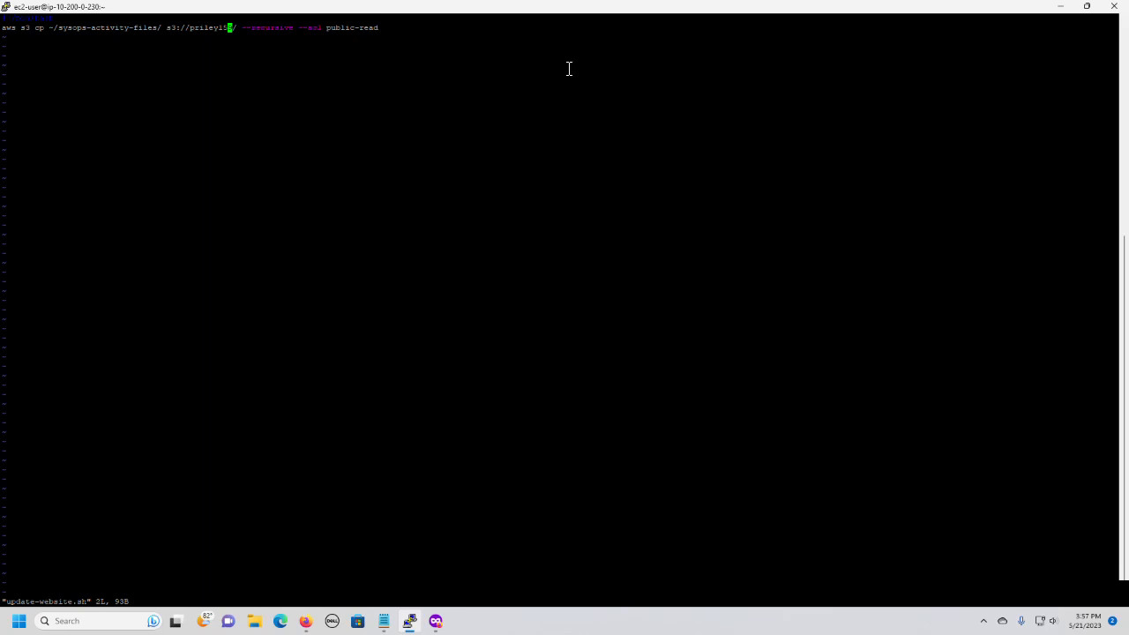
Remove the --recursive option from the aws s3 line in update-website.sh.
type("a")
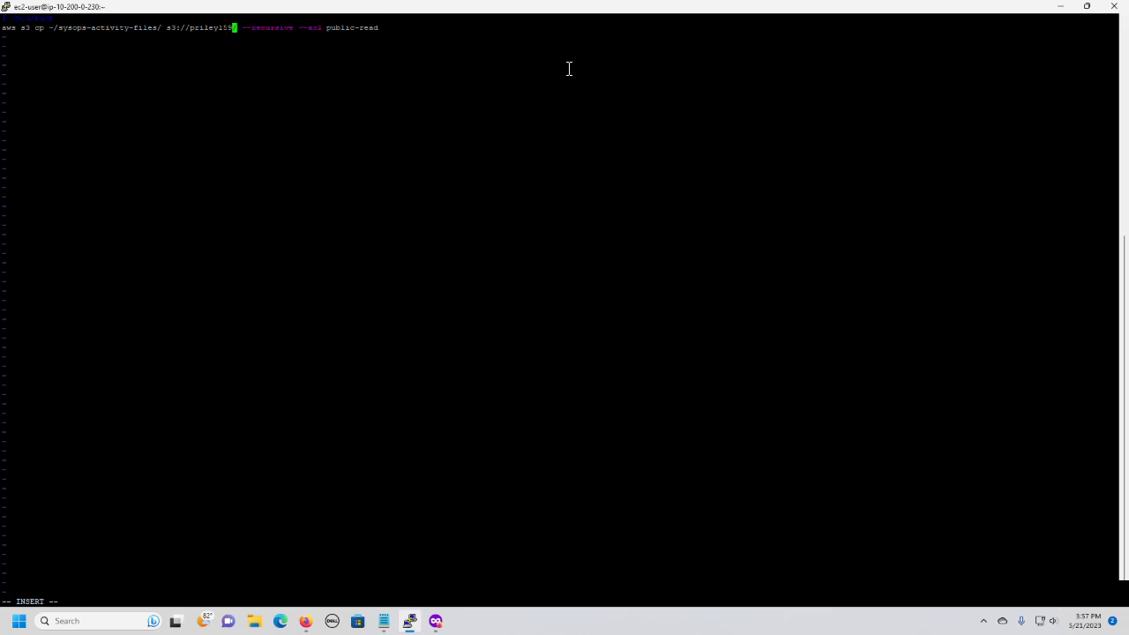
type("/")
key("Right")
key("Right")
key("Right")
key("Right")
key("Right")
key("Right")
key("Right")
key("Right")
key("Right")
key("Right")
key("Right")
key("Right")
key("Right")
key("Right")
key("Right")
key("Right")
key("Right")
key("Right")
key("Right")
key("Right")
key("Right")
key("Left")
key("Left")
key("Left")
key("Left")
key("Left")
key("Left")
key("Left")
key("Left")
key("Left")
Replace cp with sync in the script's aws s3 line, save the file and quit vi.
key("Left")
key("Left")
key("Left")
key("Left")
key("Left")
key("Left")
key("Left")
key("Left")
key("Left")
key("BackSpace")
key("BackSpace")
key("BackSpace")
key("BackSpace")
key("BackSpace")
key("BackSpace")
key("BackSpace")
key("BackSpace")
key("BackSpace")
key("BackSpace")
key("BackSpace")
key("BackSpace")
key("Left")
key("Left")
key("Left")
key("Left")
key("Left")
key("Left")
key("Left")
key("Left")
key("Left")
key("Left")
key("Left")
key("Left")
key("Left")
key("Left")
key("Left")
key("Left")
key("Left")
key("Left")
key("Left")
key("Left")
key("Left")
key("Right")
key("BackSpace")
key("BackSpace")
type("sync")
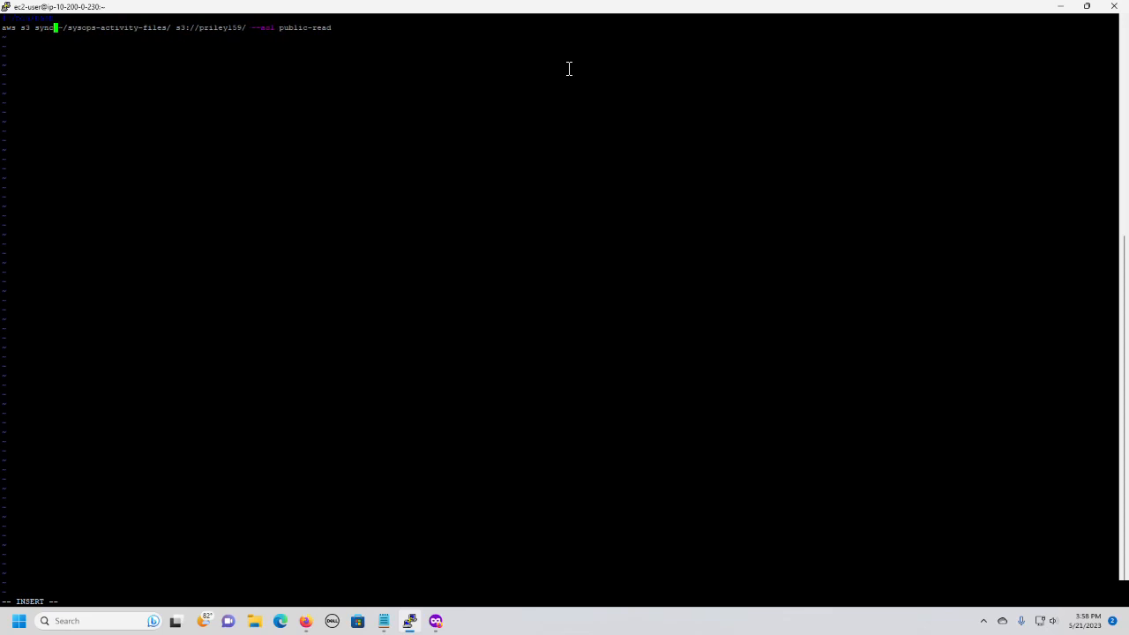
key("Escape")
key("colon")
type("wq")
key("Return")
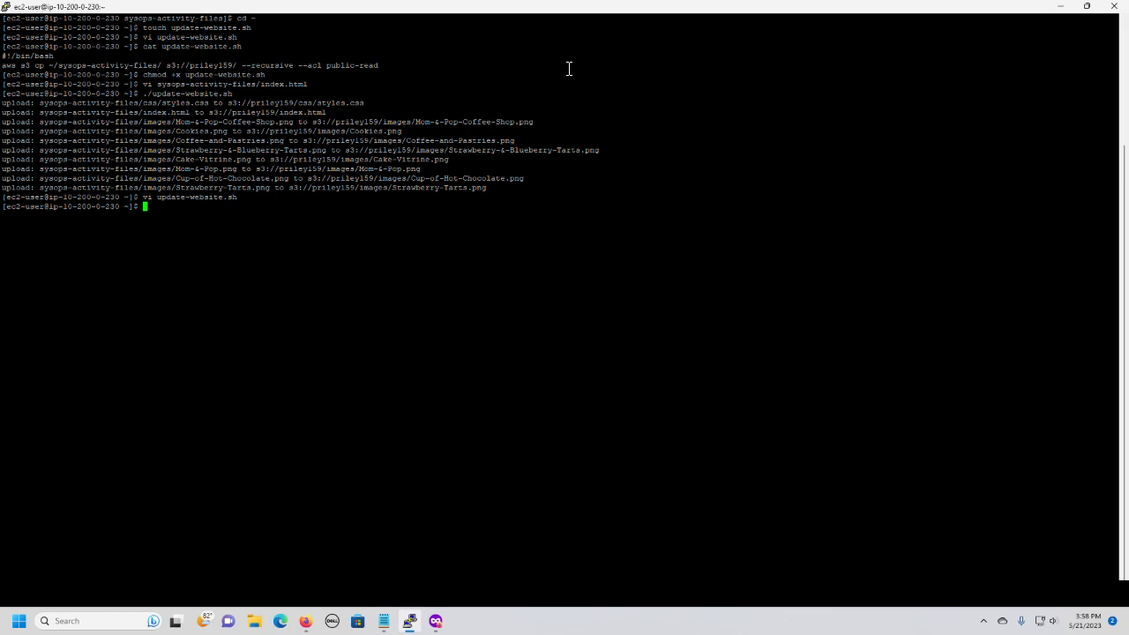
Open sysops-activity-files/index.html in vi and set the tarts cell's bgcolor to pink.
key("Up")
key("Up")
key("Up")
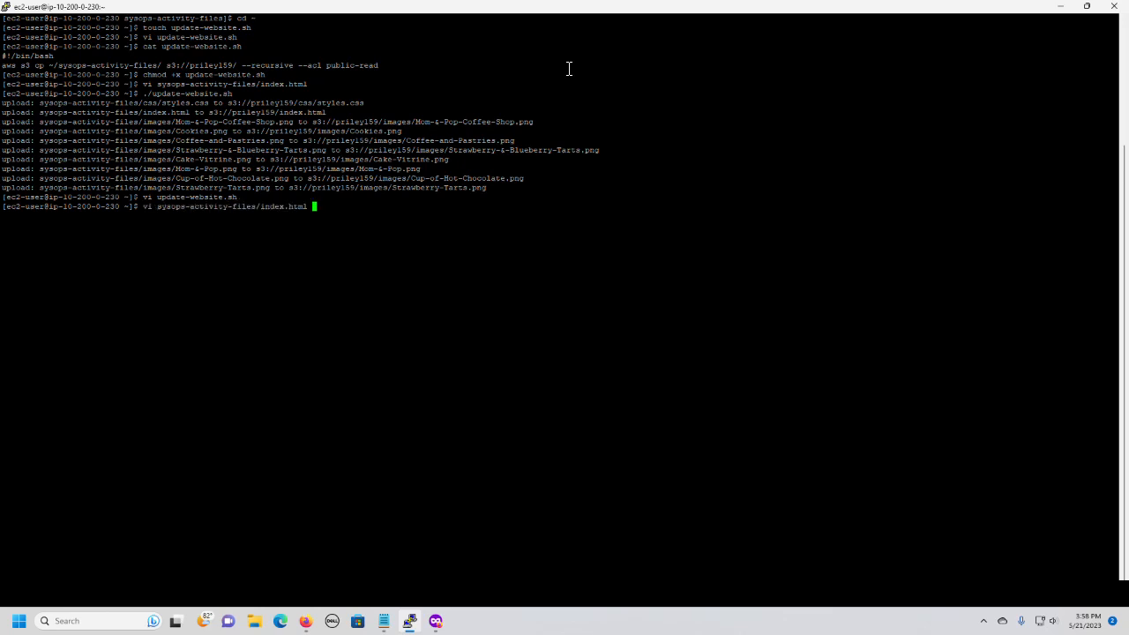
key("Return")
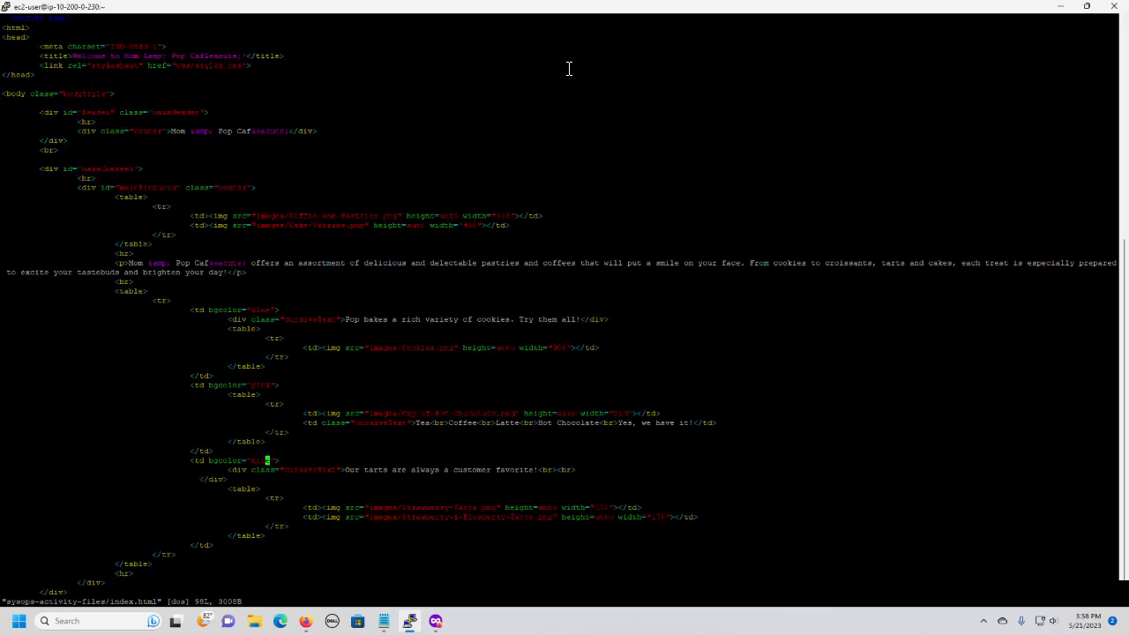
key("a")
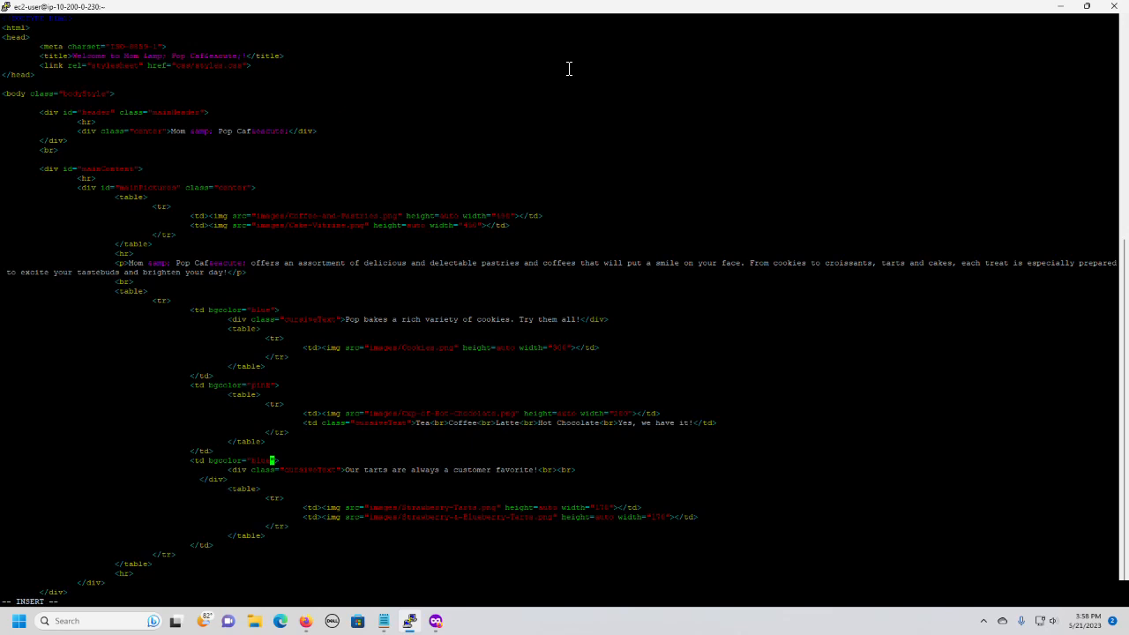
key("BackSpace")
key("BackSpace")
key("BackSpace")
key("BackSpace")
type("pink")
Set the bgcolor of the hot chocolate cell in index.html to blue.
key("Up")
key("Up")
key("Up")
key("Up")
key("Up")
key("Up")
key("Up")
key("Up")
key("BackSpace")
key("BackSpace")
key("BackSpace")
key("BackSpace")
type("yell")
Set the cookies cell's bgcolor to pink, save index.html and quit vi.
key("Up")
key("Up")
key("Up")
key("Up")
key("Up")
key("Up")
key("Up")
key("Up")
key("BackSpace")
key("BackSpace")
key("BackSpace")
key("BackSpace")
type("pink")
key("Escape")
key("shift+colon")
type("wq")
key("Return")
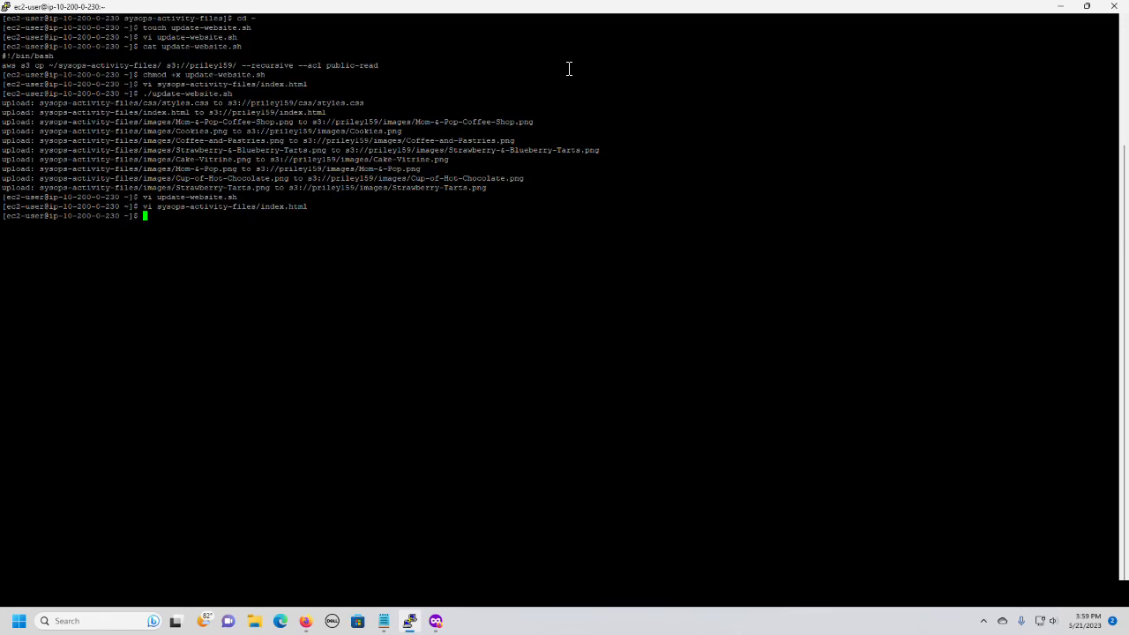
Run ./update-website.sh again to sync the edited website files to the S3 bucket.
key("Up")
key("Up")
key("Up")
key("Return")
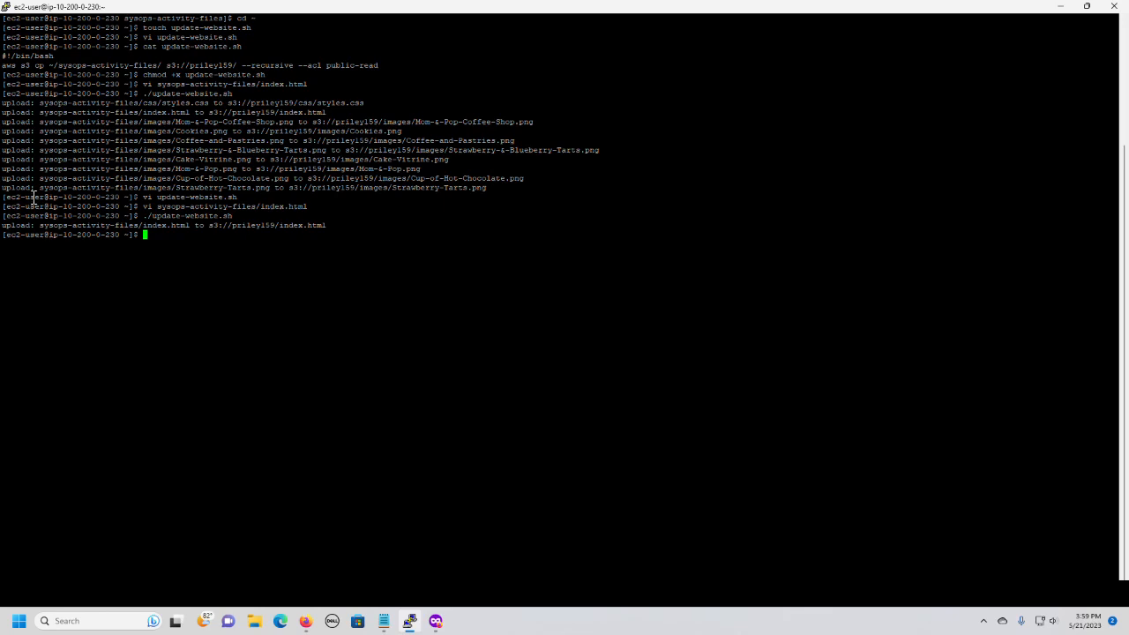
Minimize the terminal, reload the Mom & Pop Café page to check its cell colors, and look back over the lab's Task 7 instructions.
left_click(1062, 7)
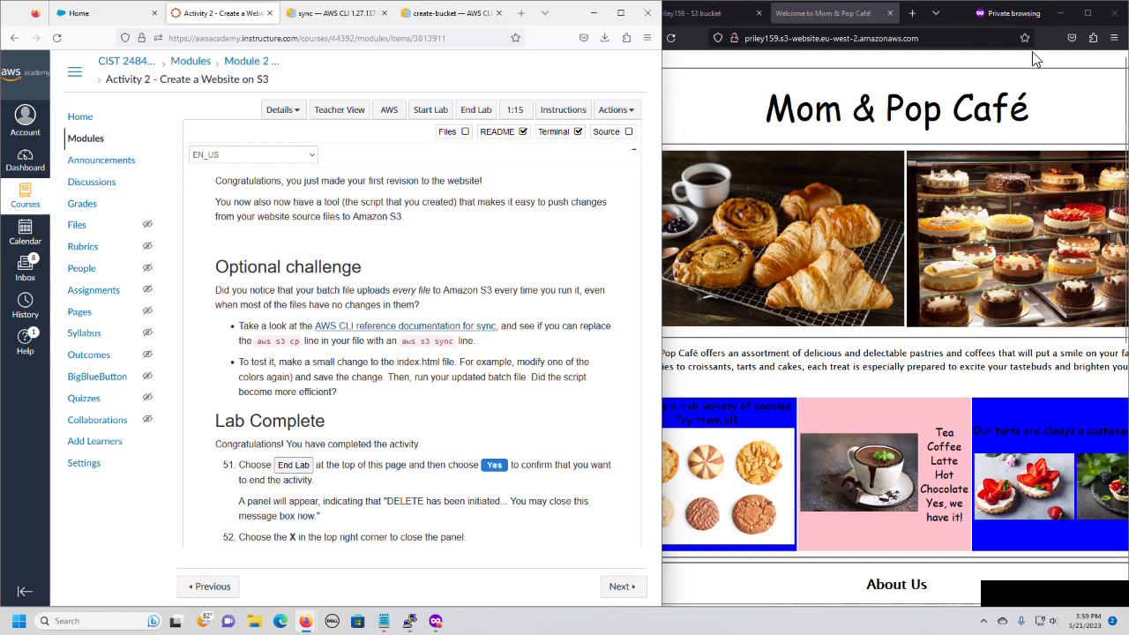
left_click(671, 40)
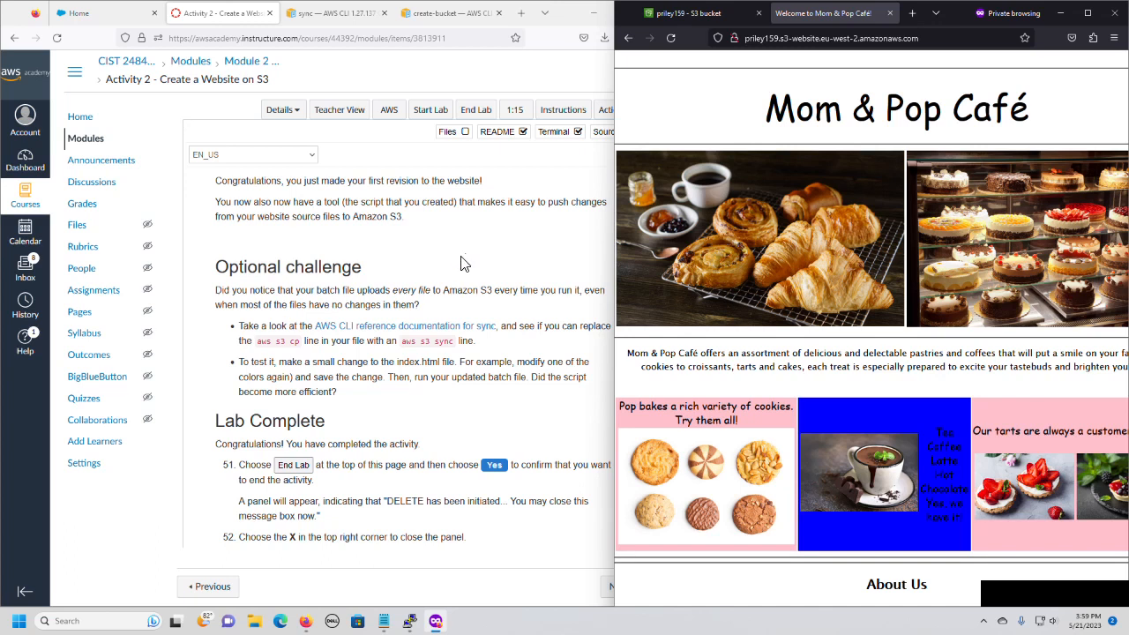
scroll(465, 263, "up", 6)
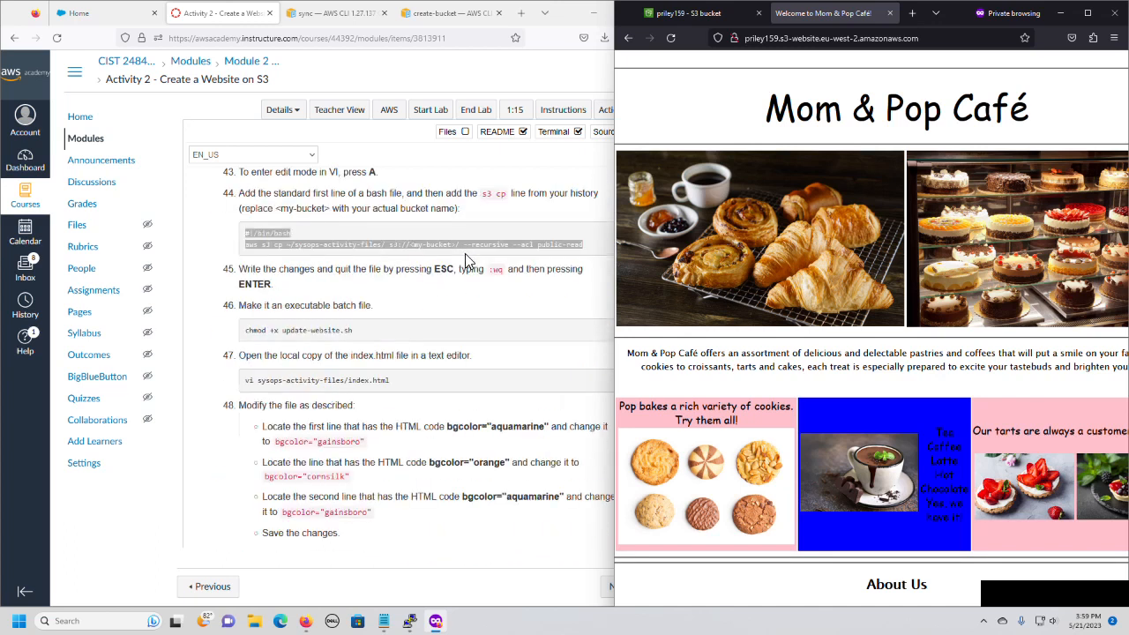
scroll(465, 263, "up", 5)
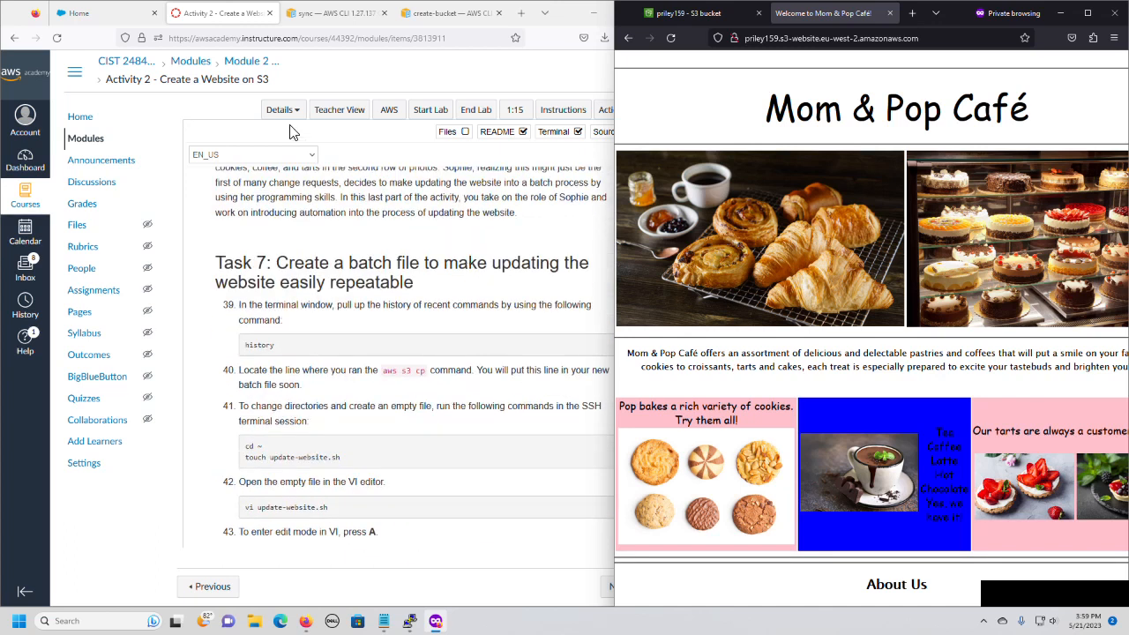